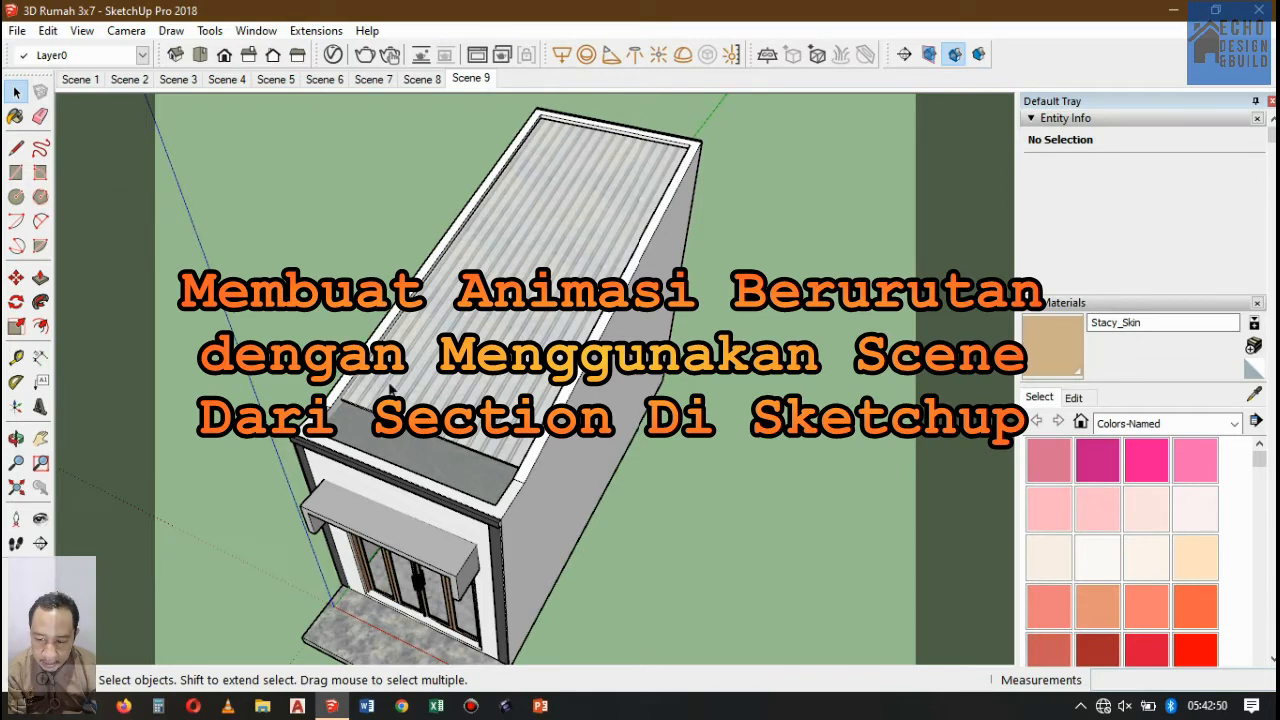
# - Examine the small house model's roof and glazed front facade from several angles, up close and from above
pyautogui.click(16, 438)
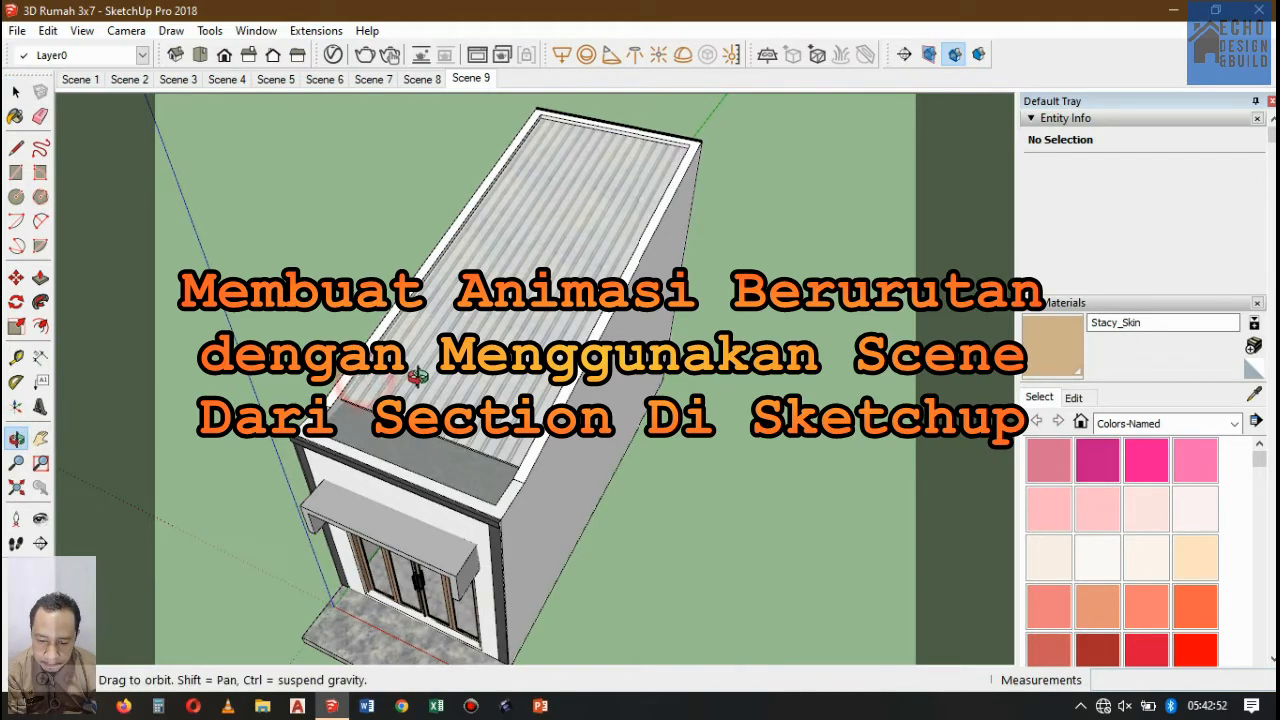
pyautogui.moveTo(415, 377); pyautogui.dragTo(465, 247)
pyautogui.moveTo(608, 390); pyautogui.dragTo(580, 375)
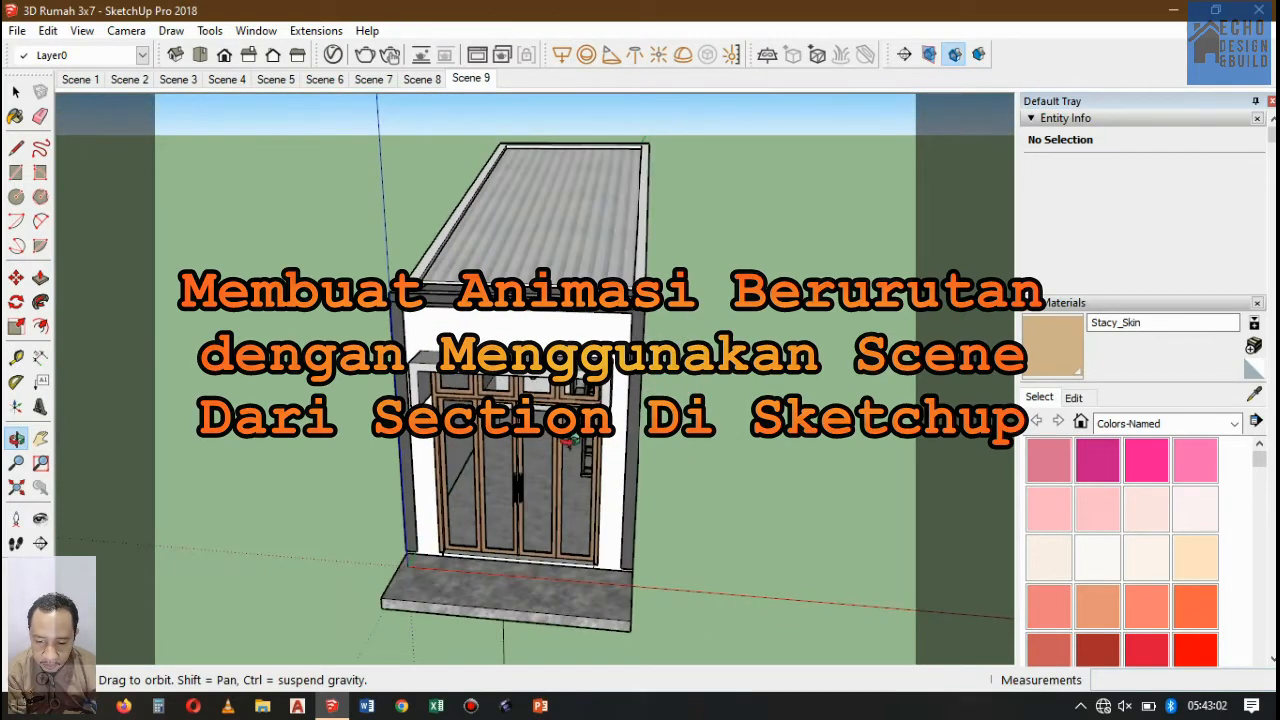
pyautogui.scroll(5, 538, 388)
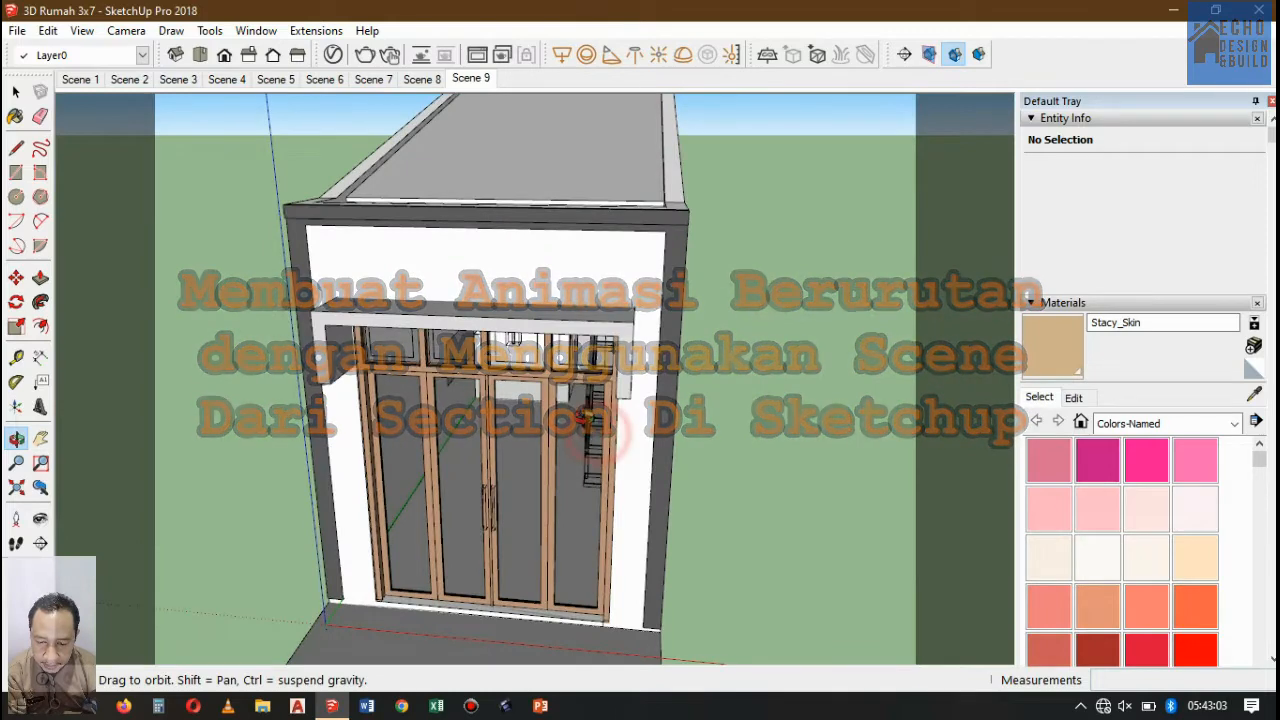
pyautogui.moveTo(592, 432); pyautogui.dragTo(558, 385)
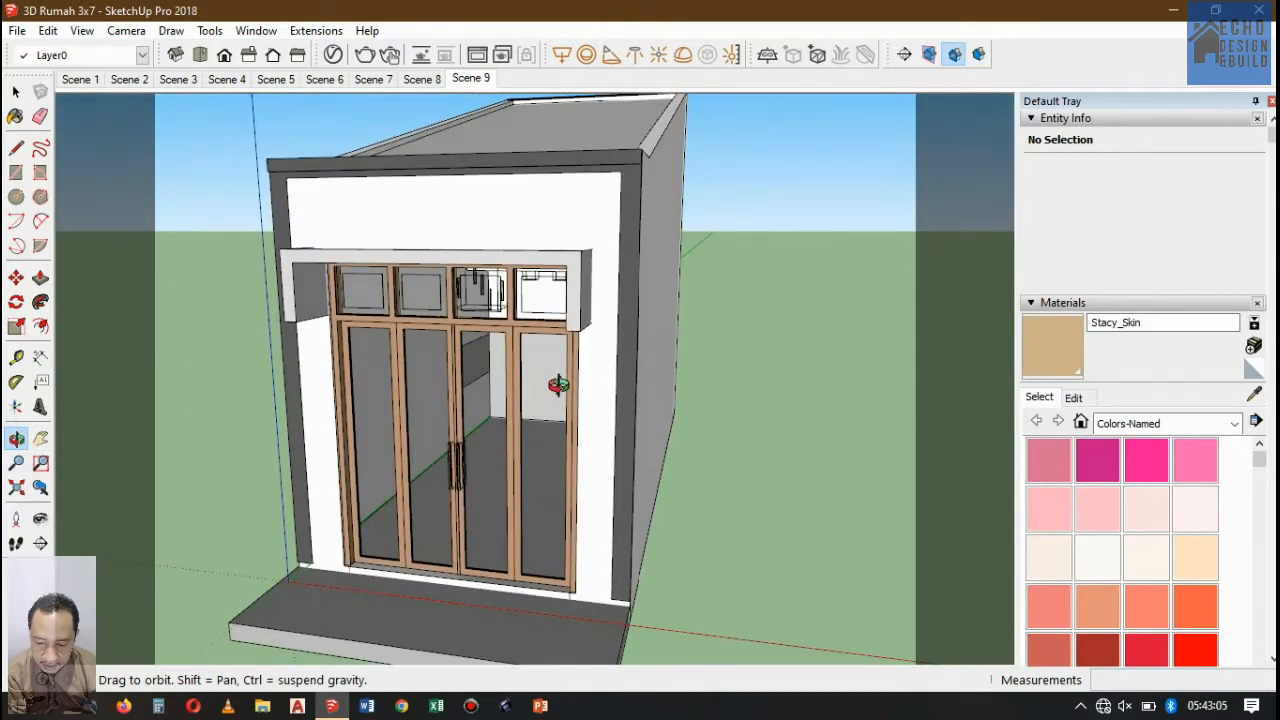
pyautogui.scroll(2, 512, 400)
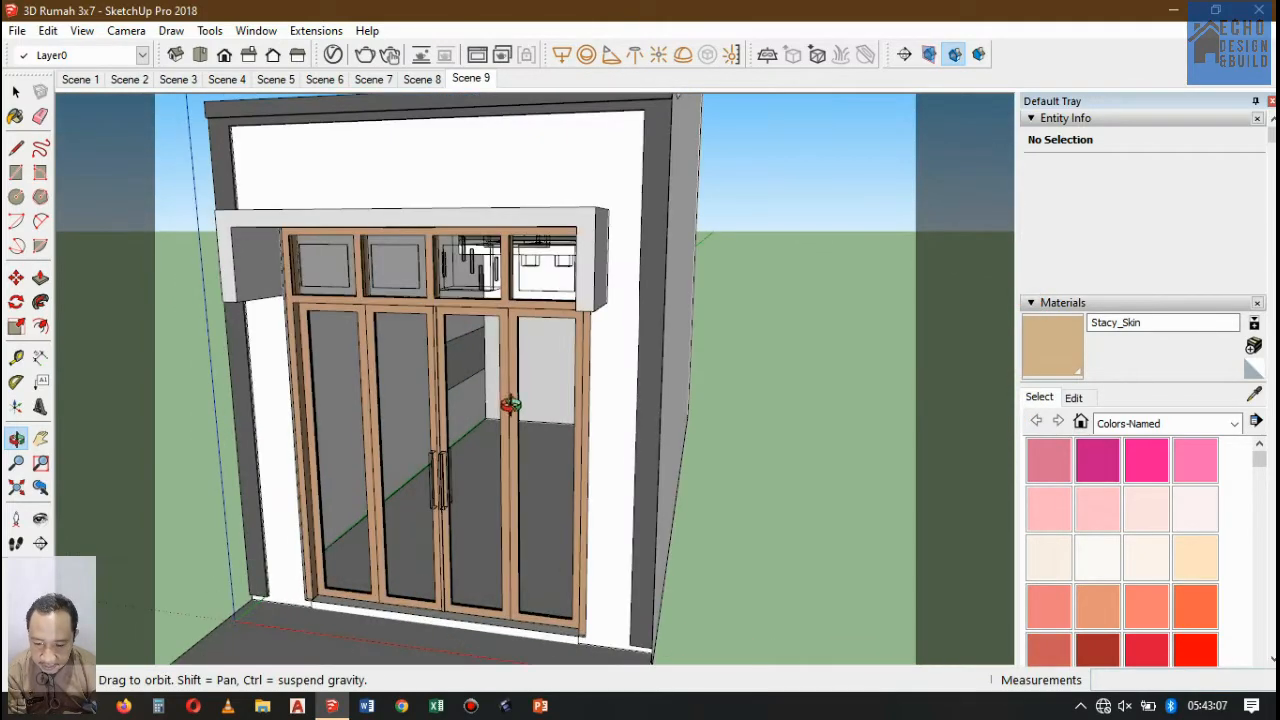
pyautogui.moveTo(499, 389); pyautogui.dragTo(488, 495)
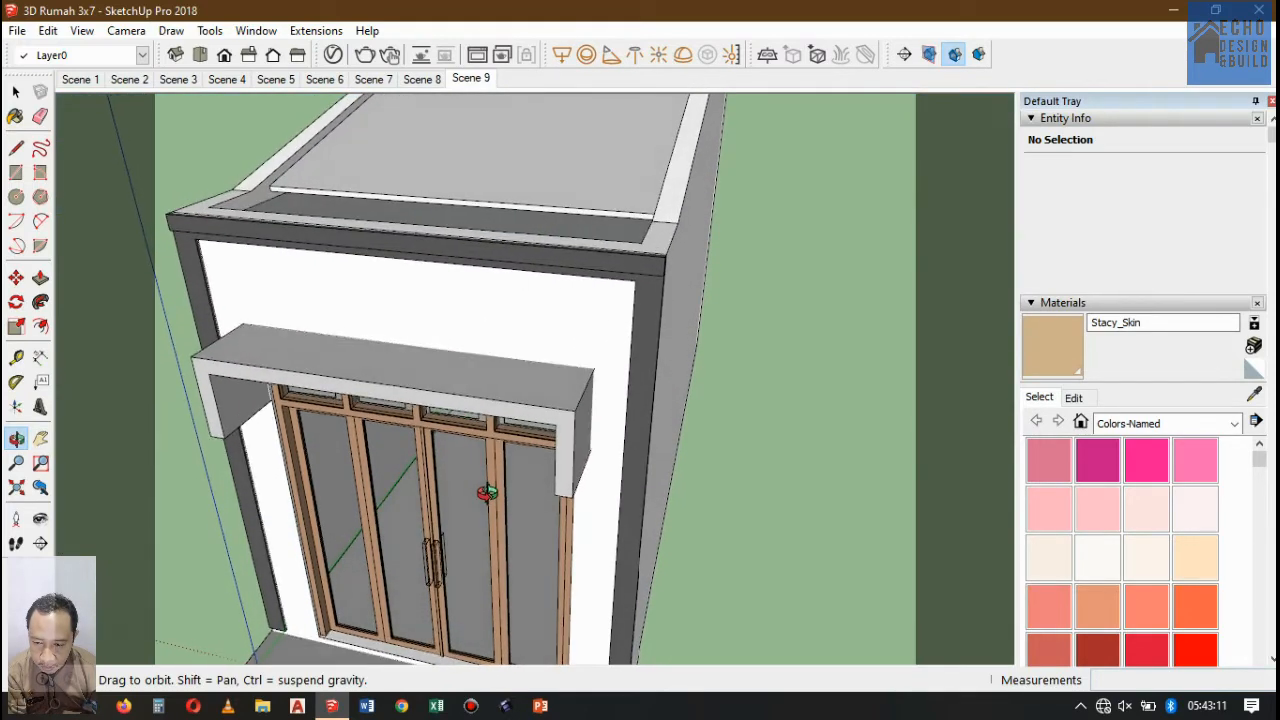
# - Switch to Scene 2 and display the section planes placed around the house
pyautogui.click(144, 84)
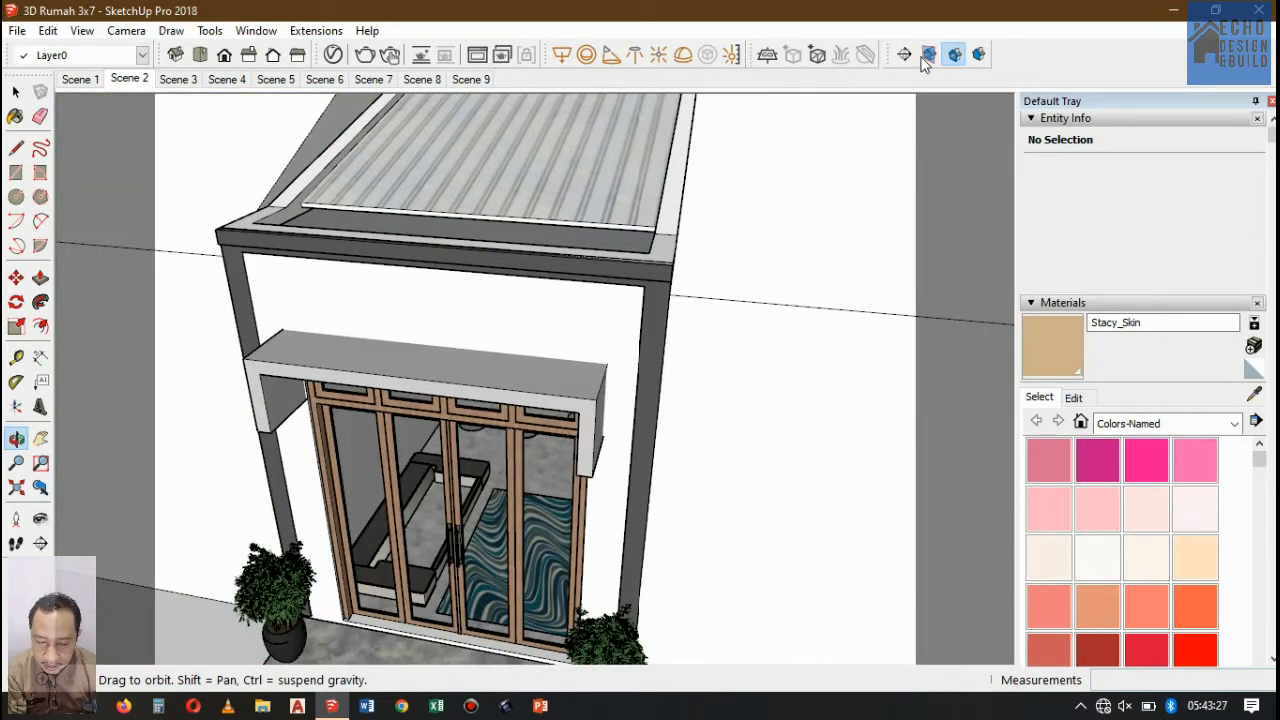
pyautogui.click(927, 56)
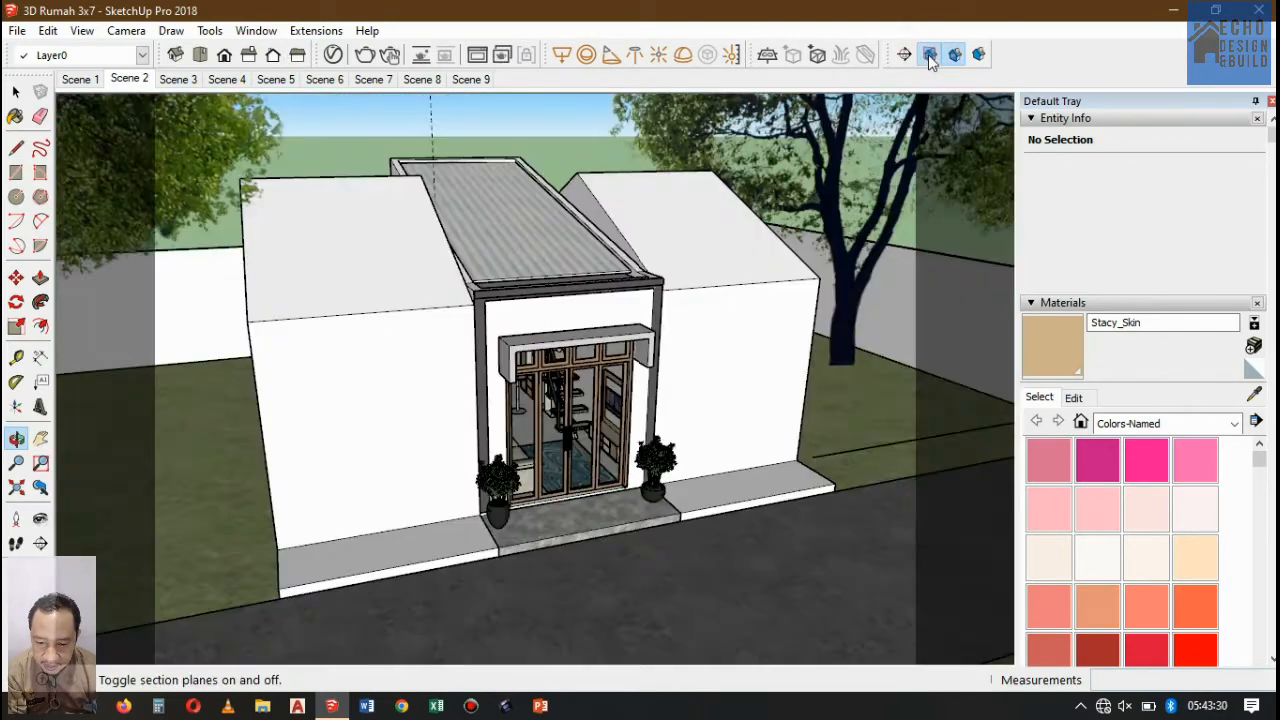
pyautogui.click(929, 56)
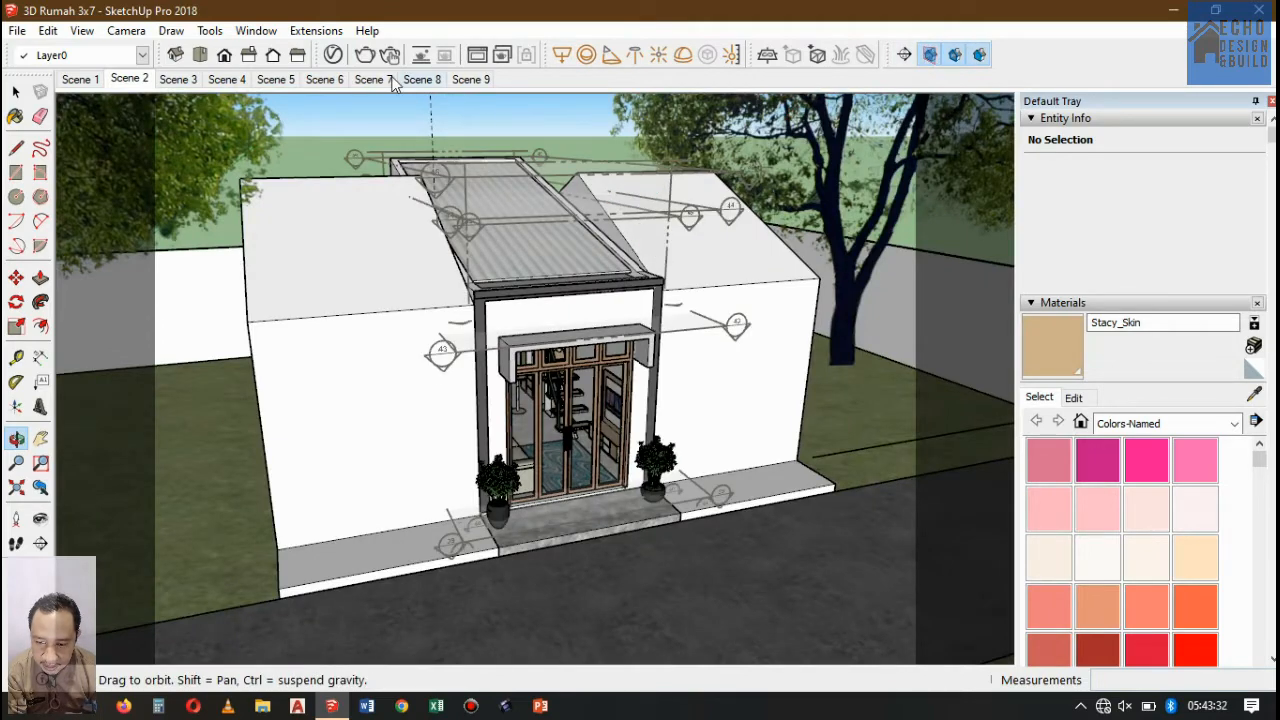
# - Review Scenes 3, 4, 5, 7, 8 and 9 in order to see the exterior, interior and section views
pyautogui.click(180, 80)
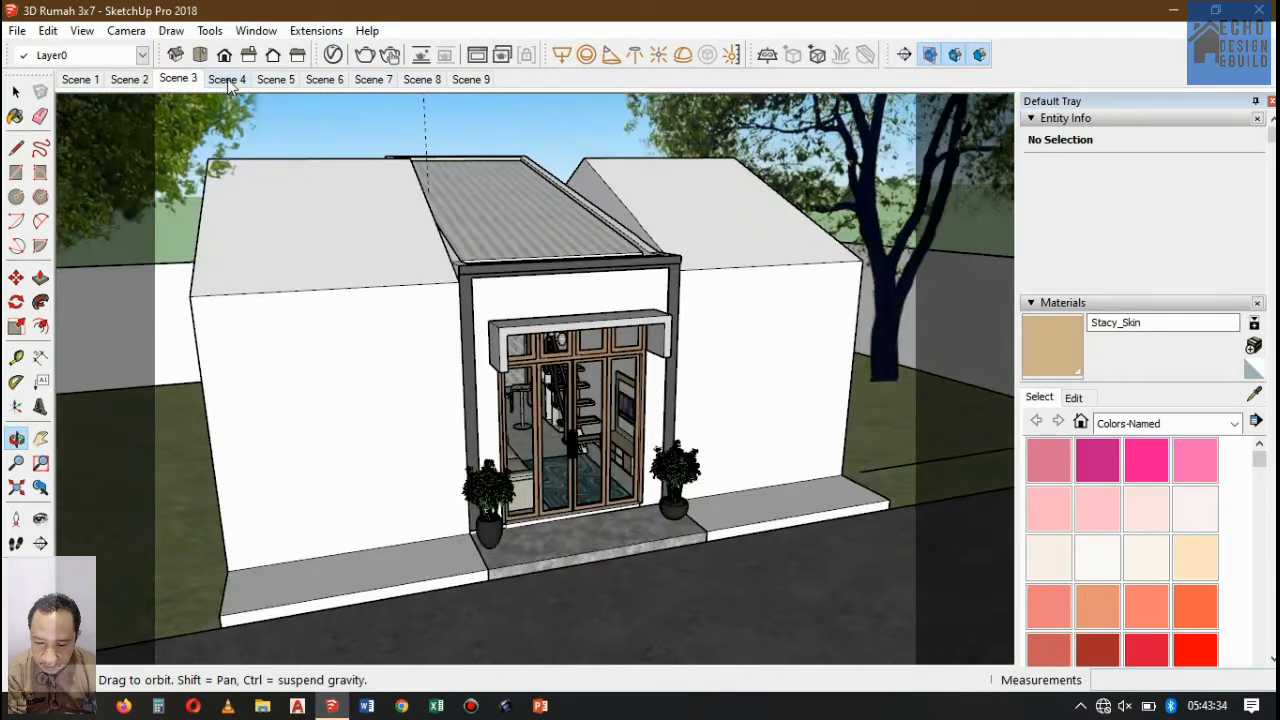
pyautogui.click(227, 80)
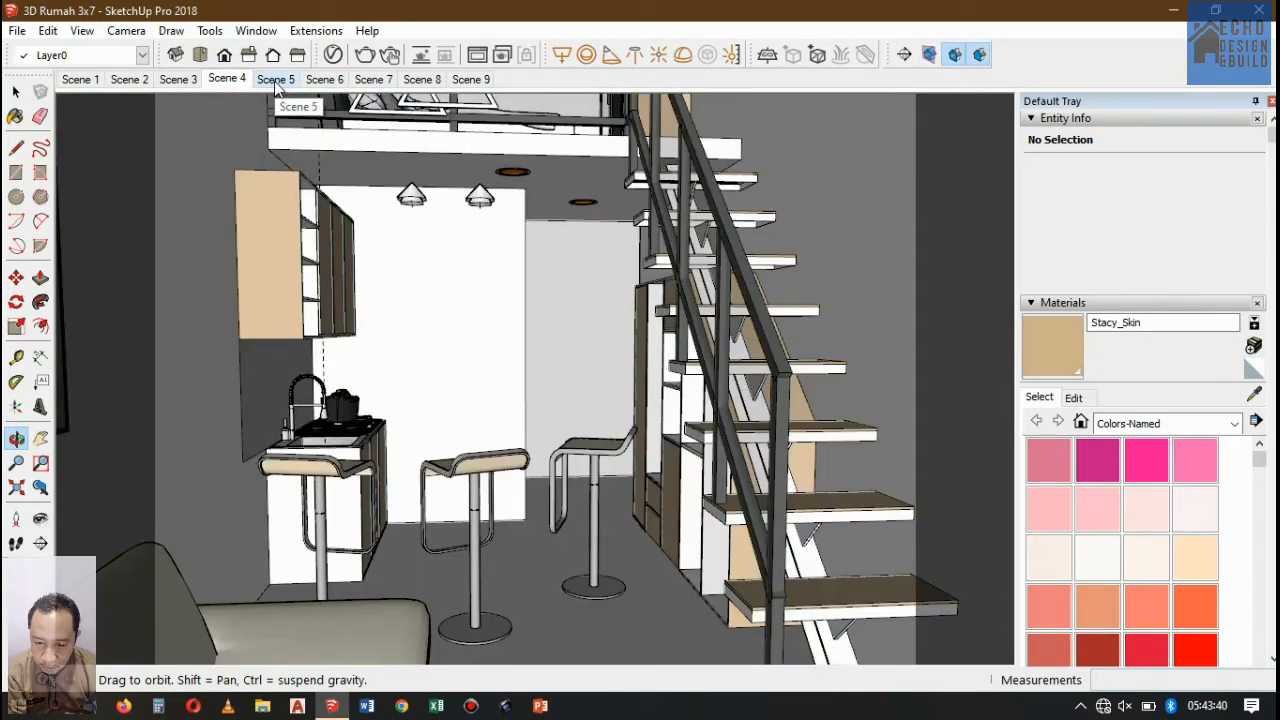
pyautogui.click(275, 80)
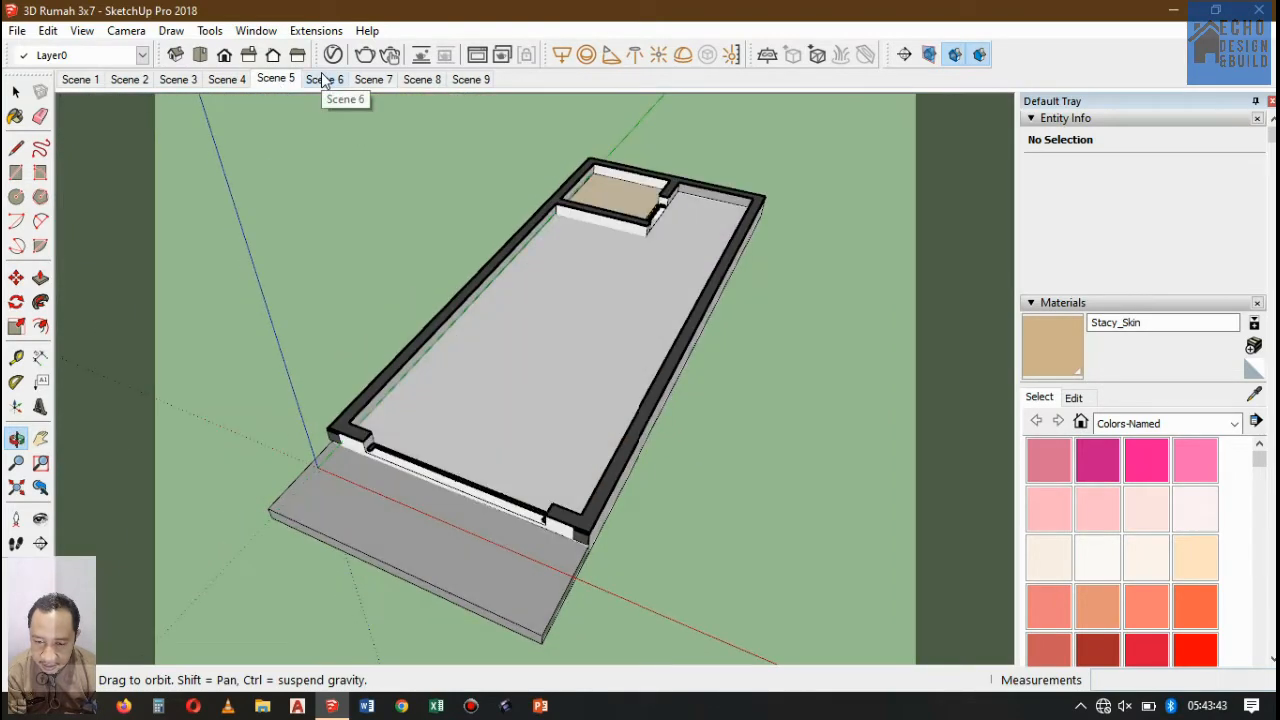
pyautogui.click(371, 80)
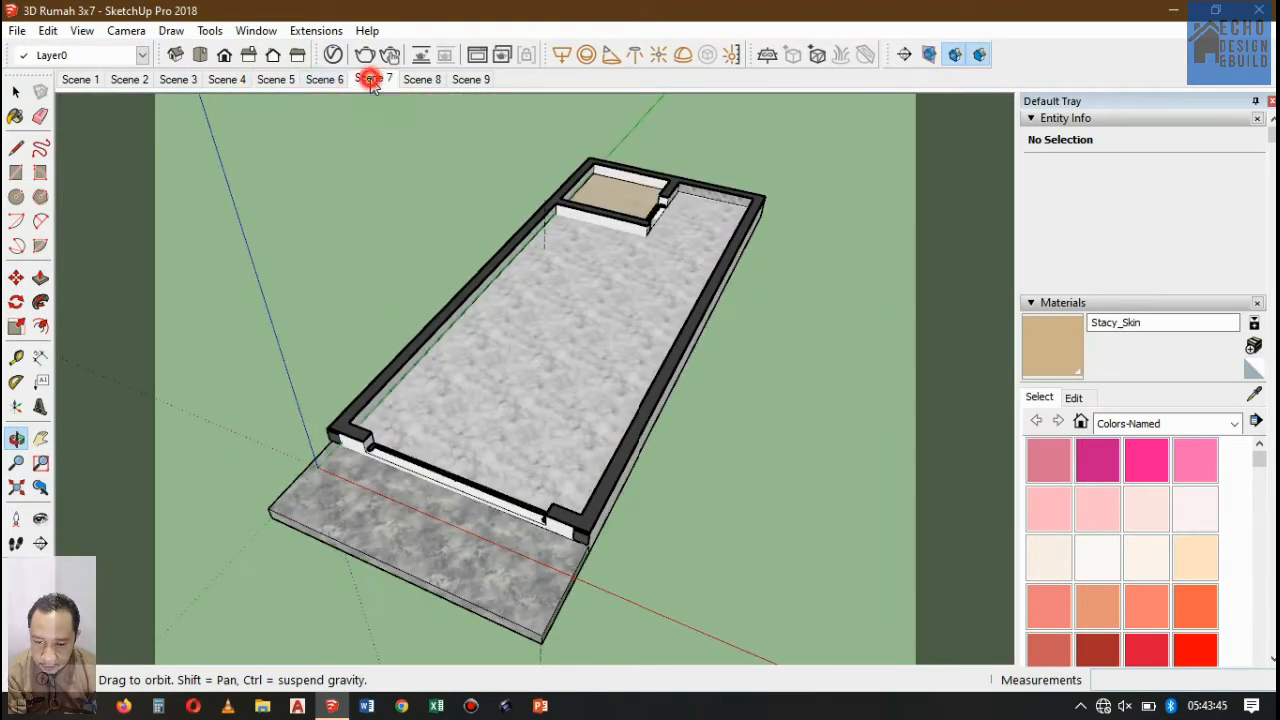
pyautogui.click(432, 84)
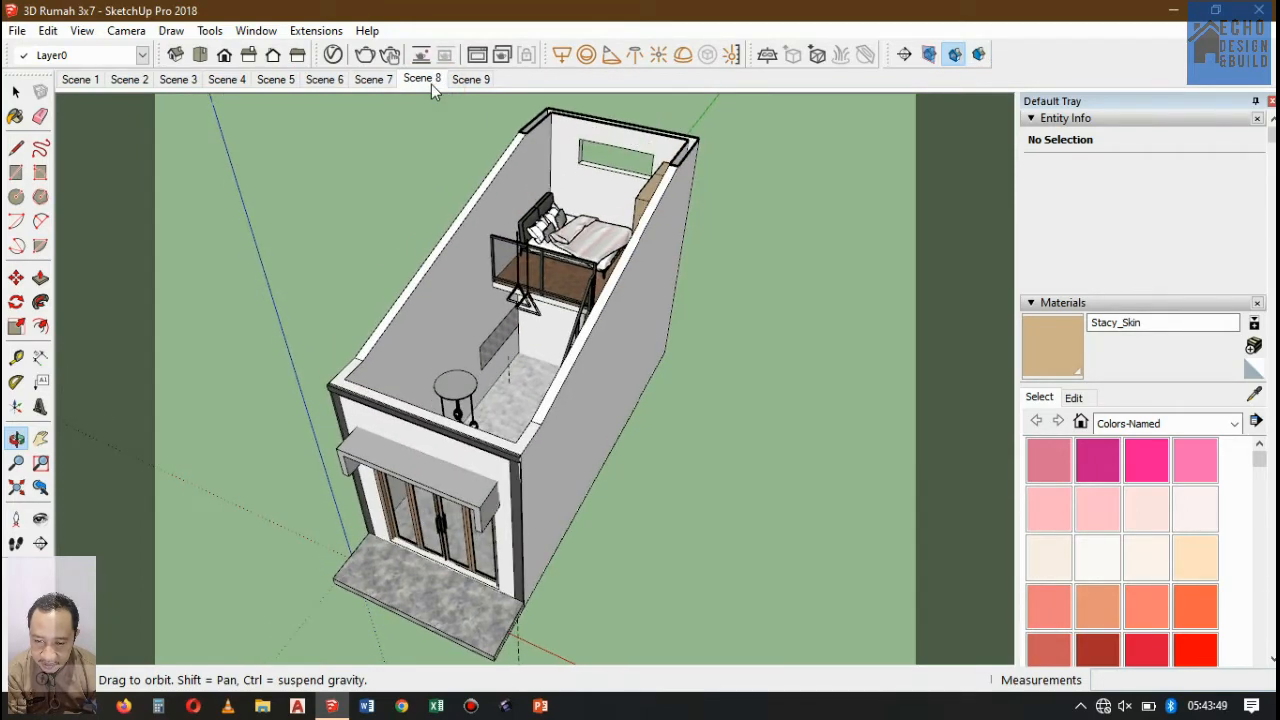
pyautogui.click(474, 80)
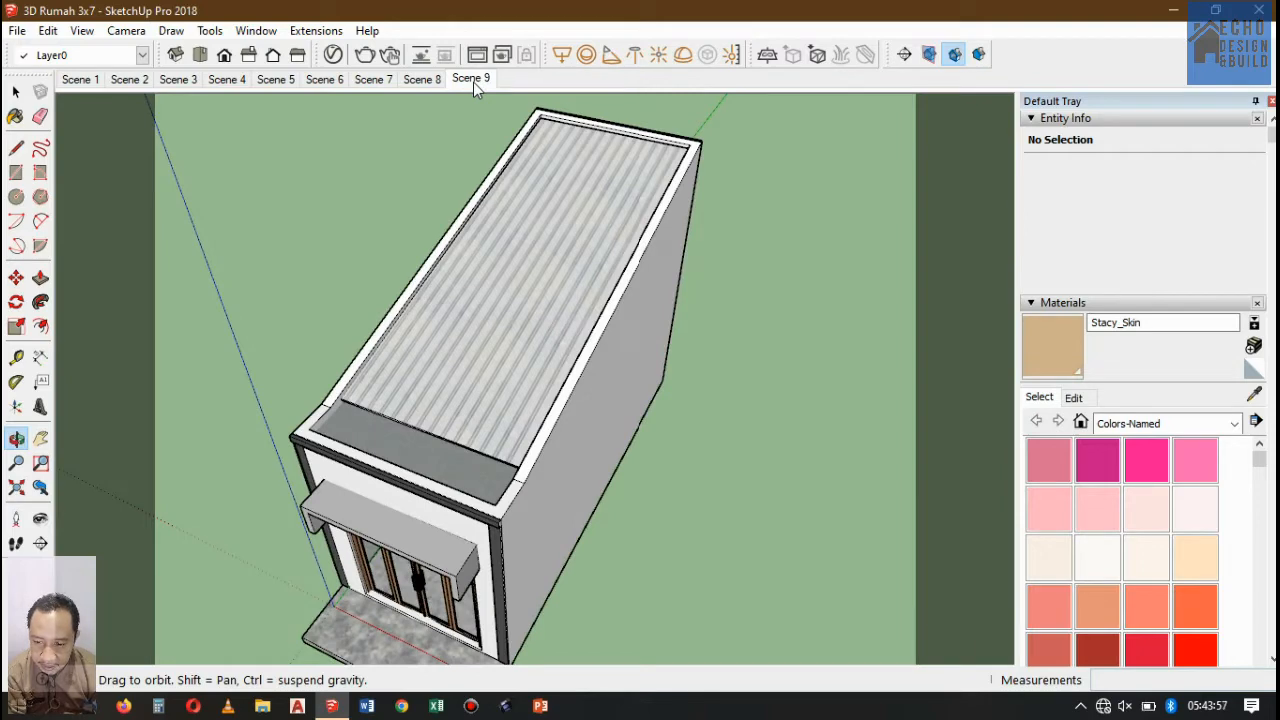
# - Review Scenes 1, 2 and 4 again, then look around the model from the interior view of Scene 4
pyautogui.click(83, 82)
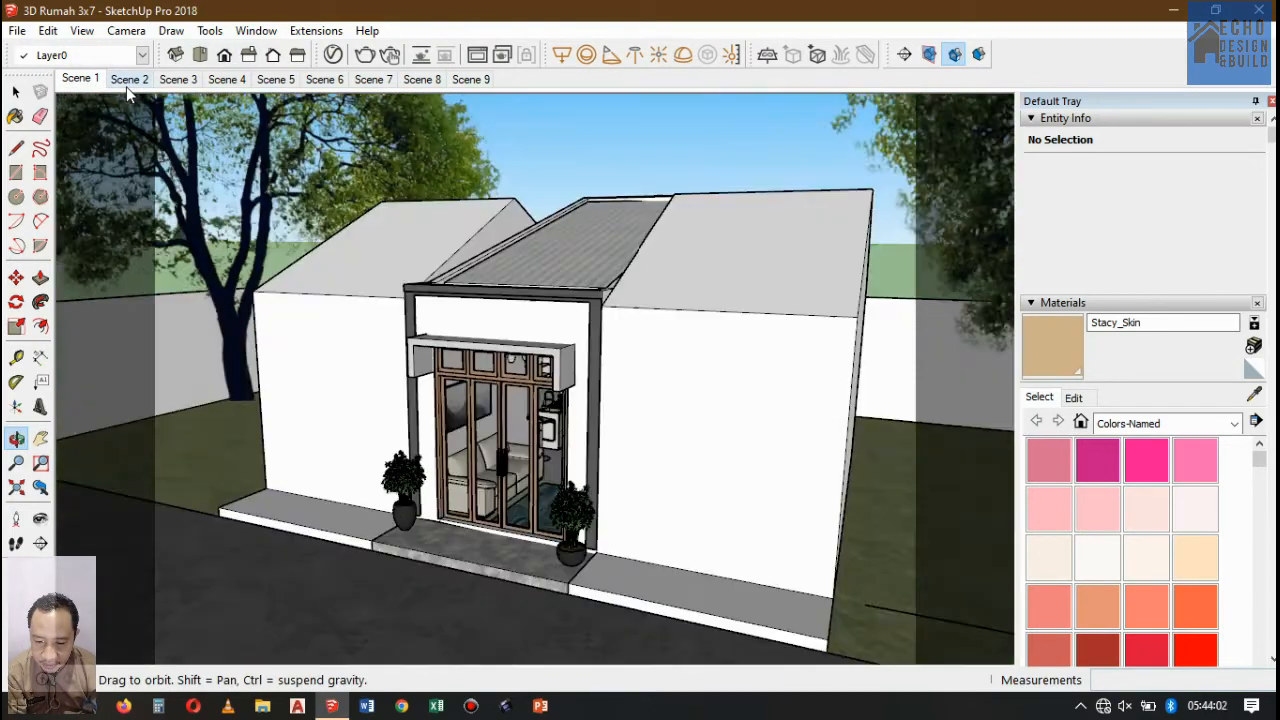
pyautogui.click(128, 88)
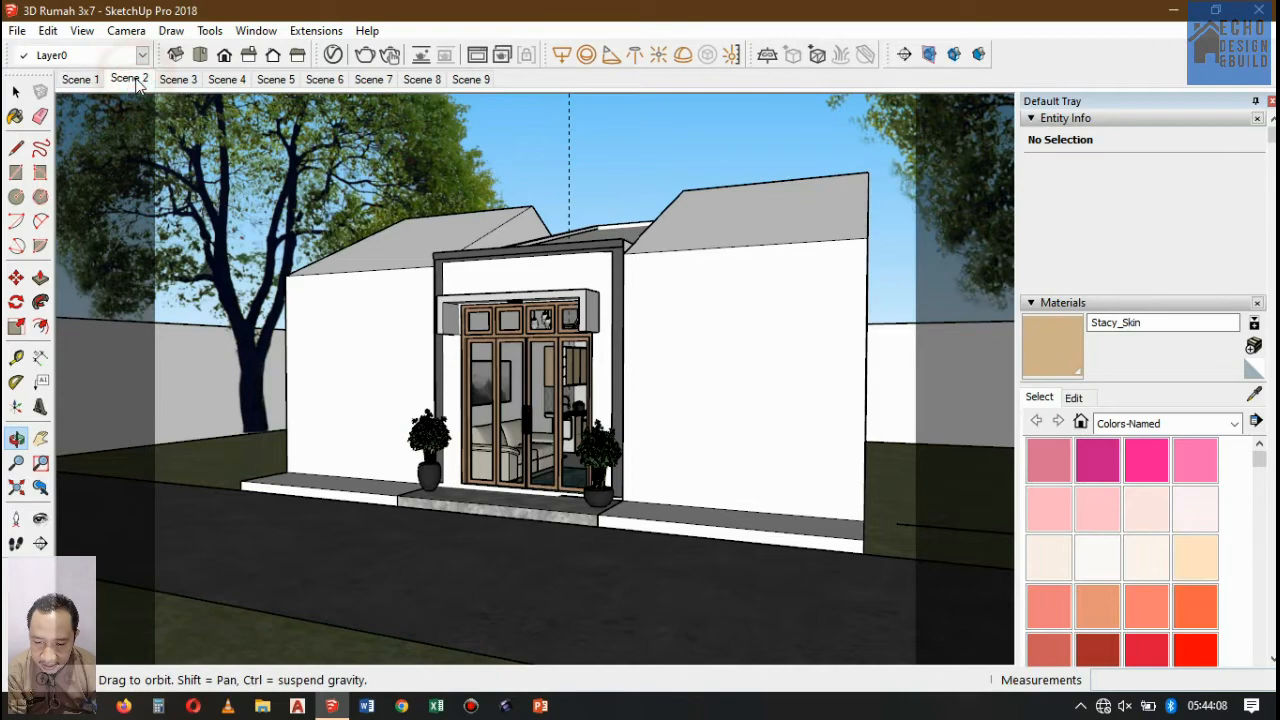
pyautogui.click(138, 82)
pyautogui.click(227, 82)
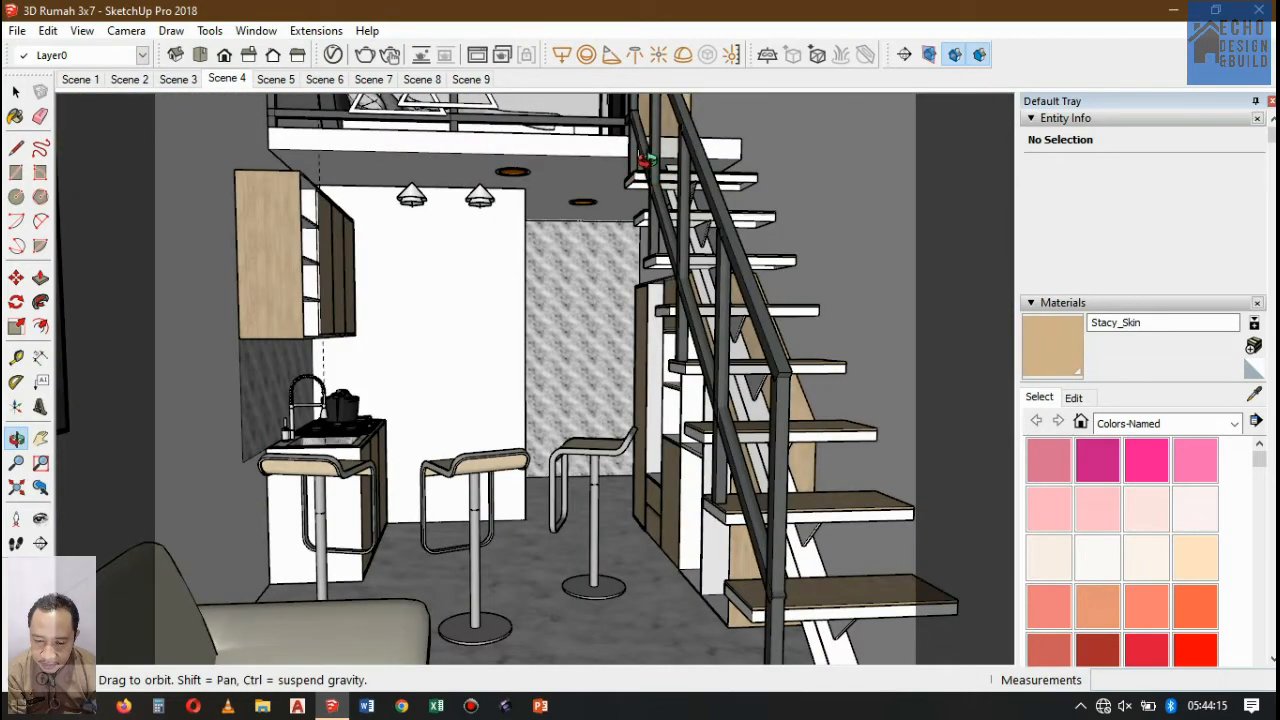
pyautogui.moveTo(640, 160); pyautogui.dragTo(229, 91)
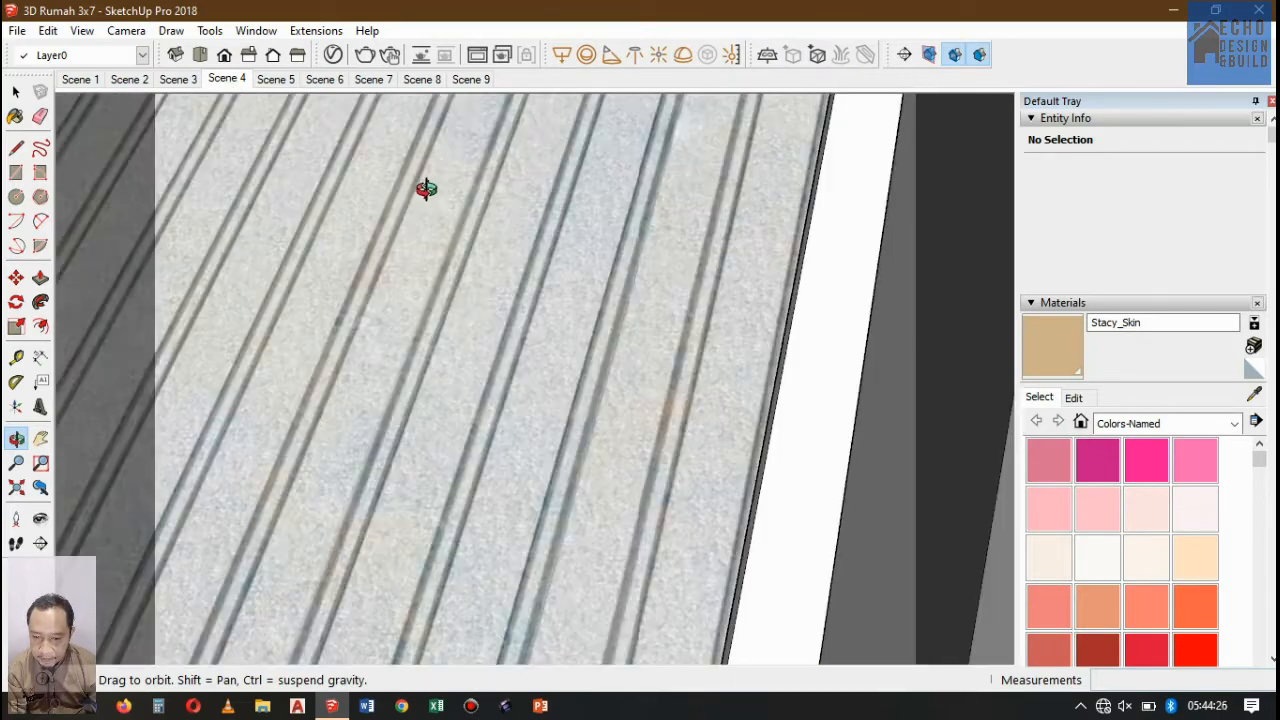
# - Switch to Scene 5 and turn off its section cut, bringing the whole house into view
pyautogui.click(285, 80)
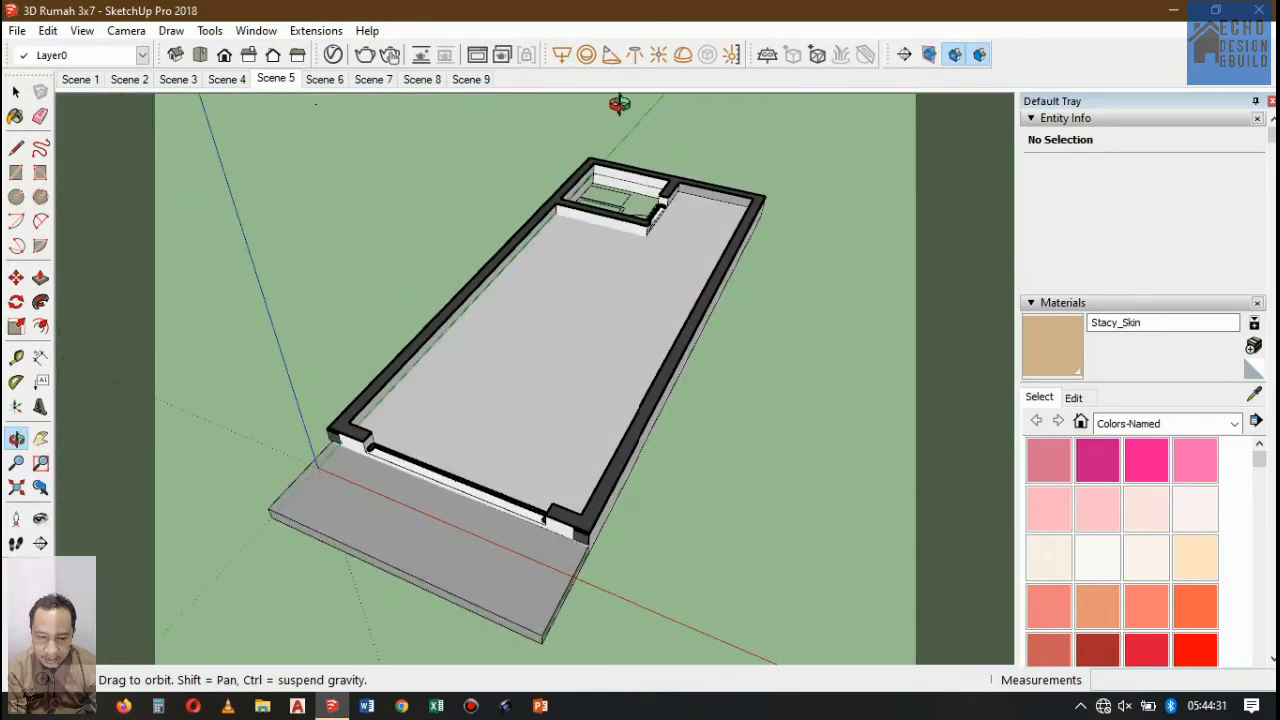
pyautogui.click(954, 56)
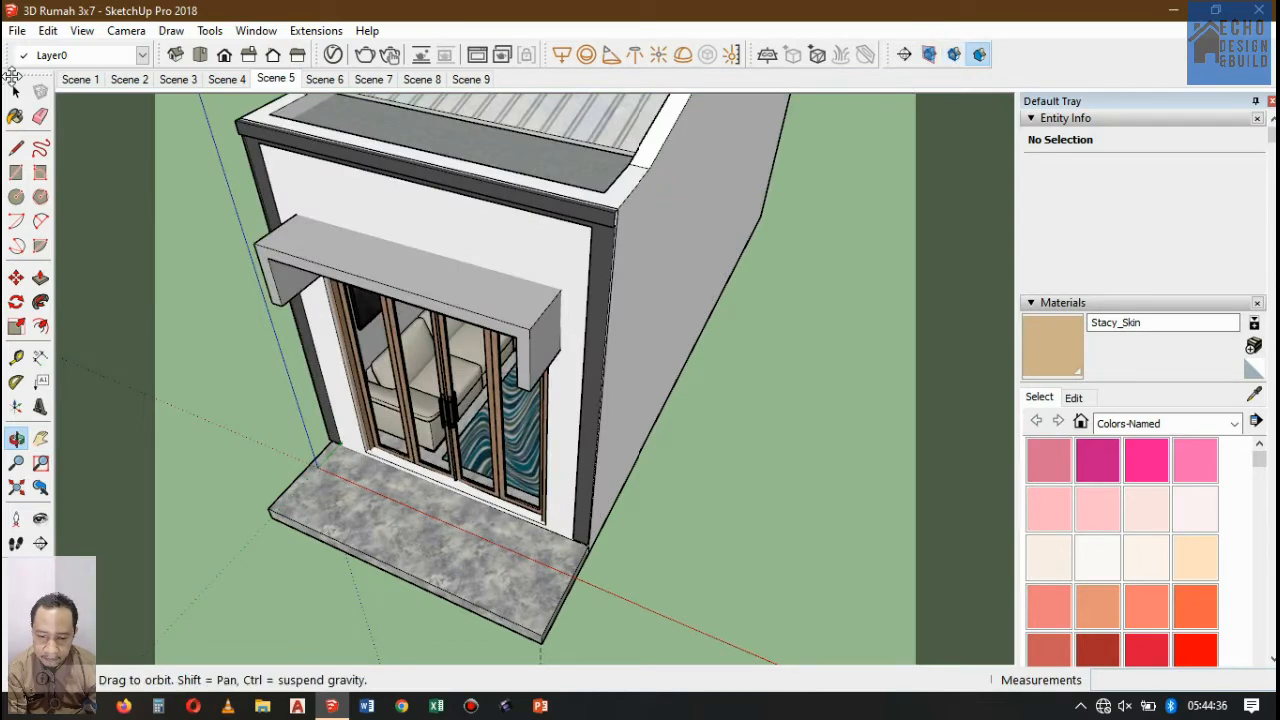
pyautogui.scroll(-3, 532, 484)
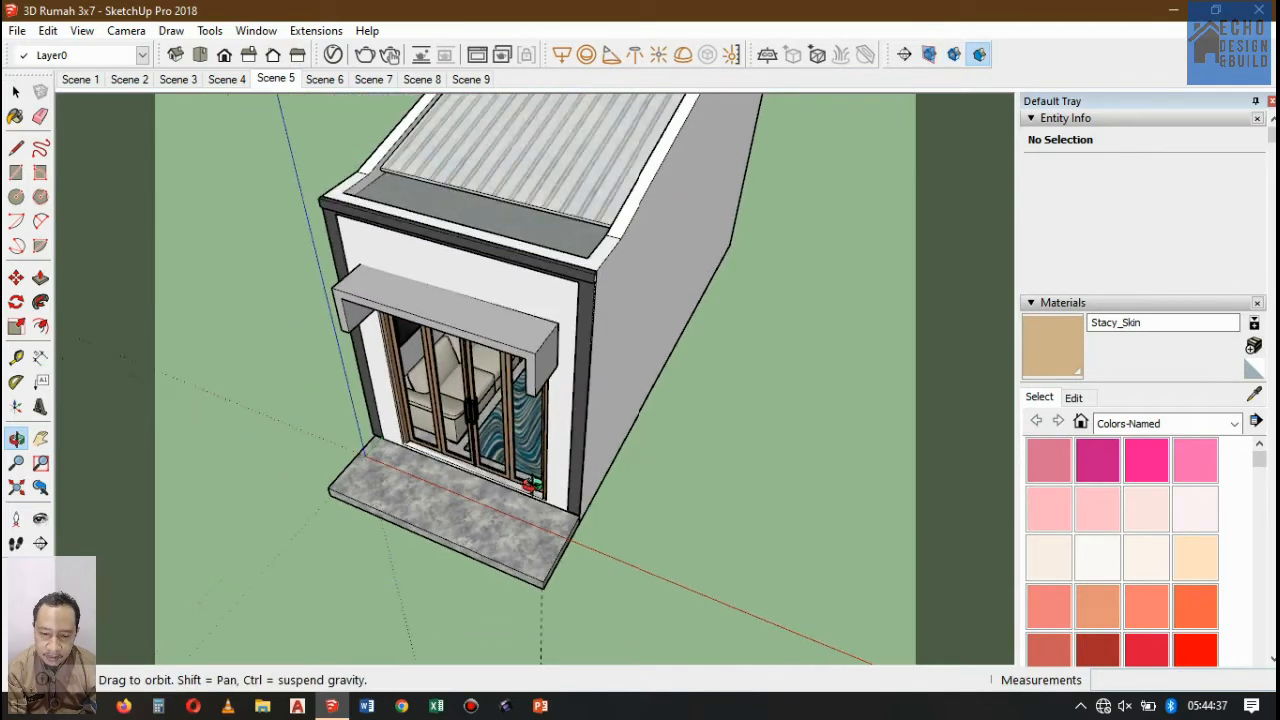
pyautogui.scroll(-2, 532, 484)
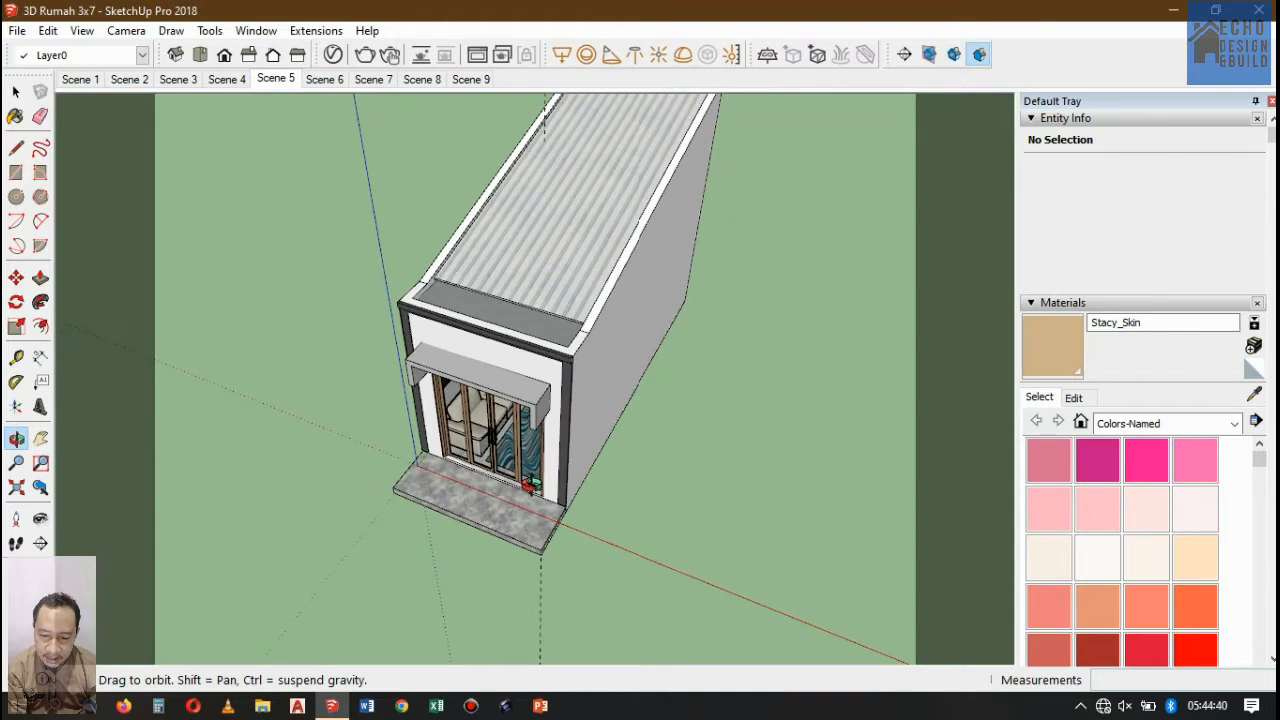
pyautogui.scroll(-2, 532, 484)
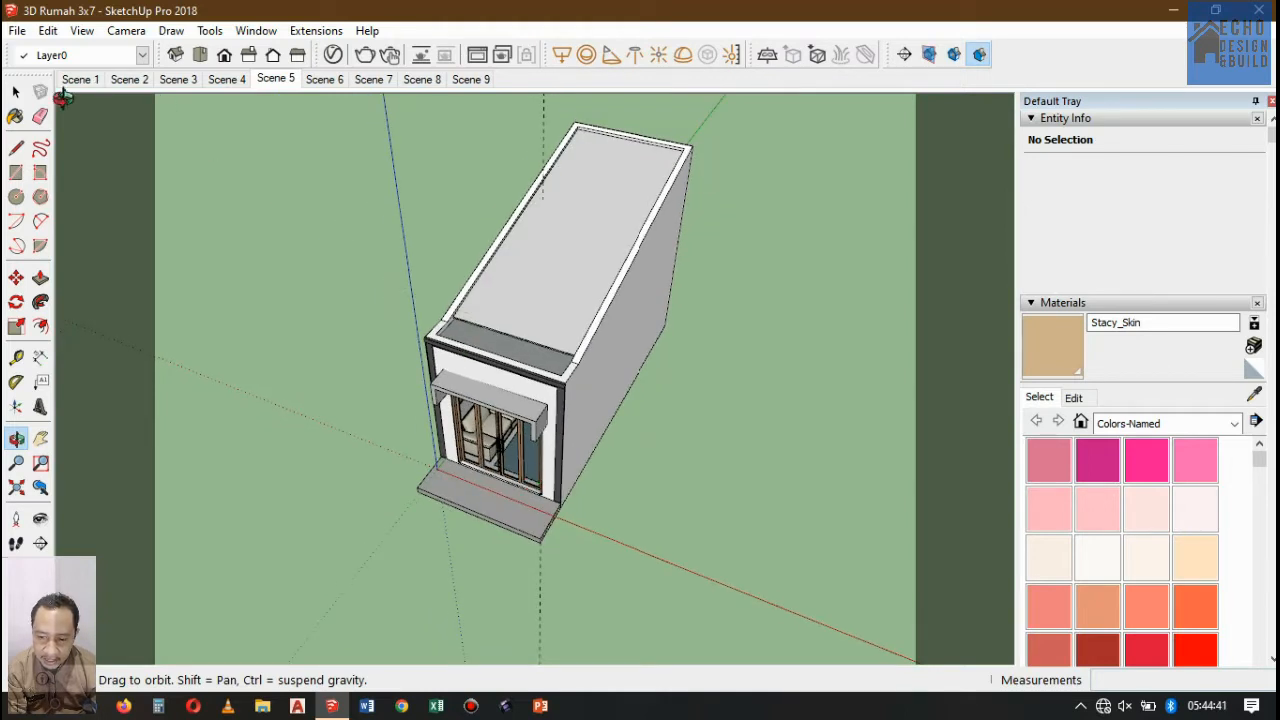
# - Hide the corrugated roof group on top of the house
pyautogui.click(24, 91)
pyautogui.click(22, 93)
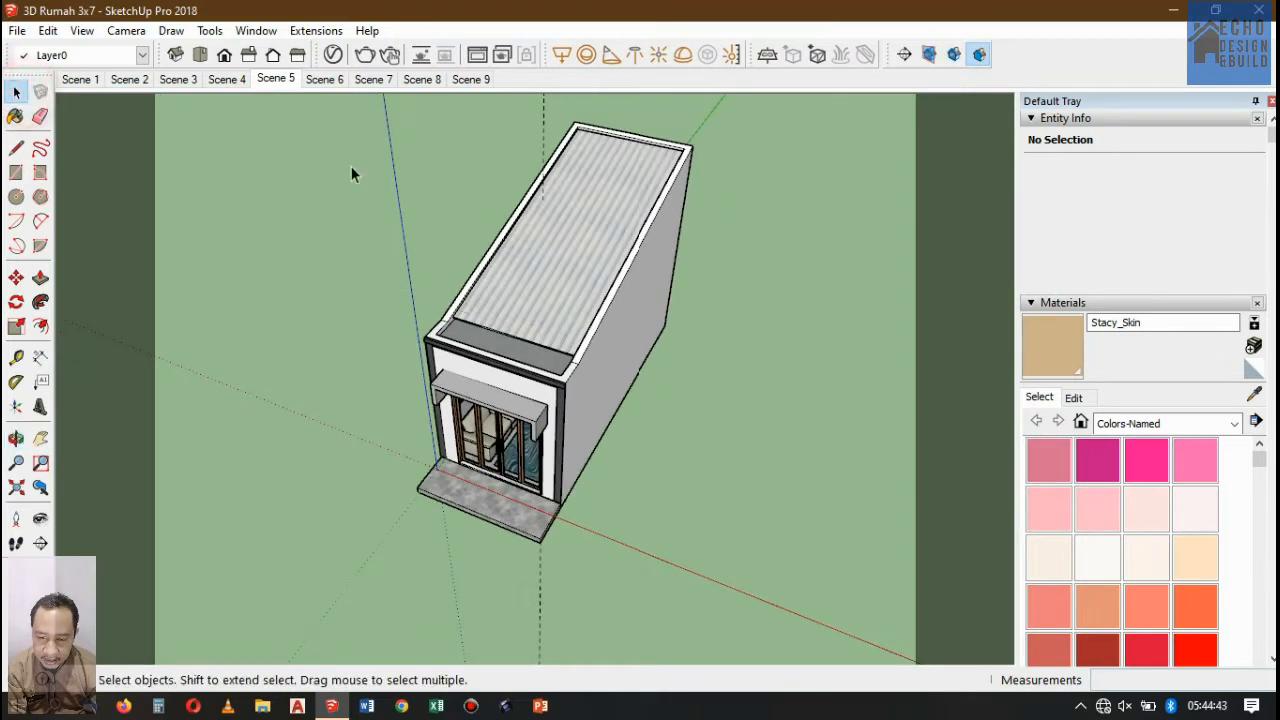
pyautogui.click(581, 215)
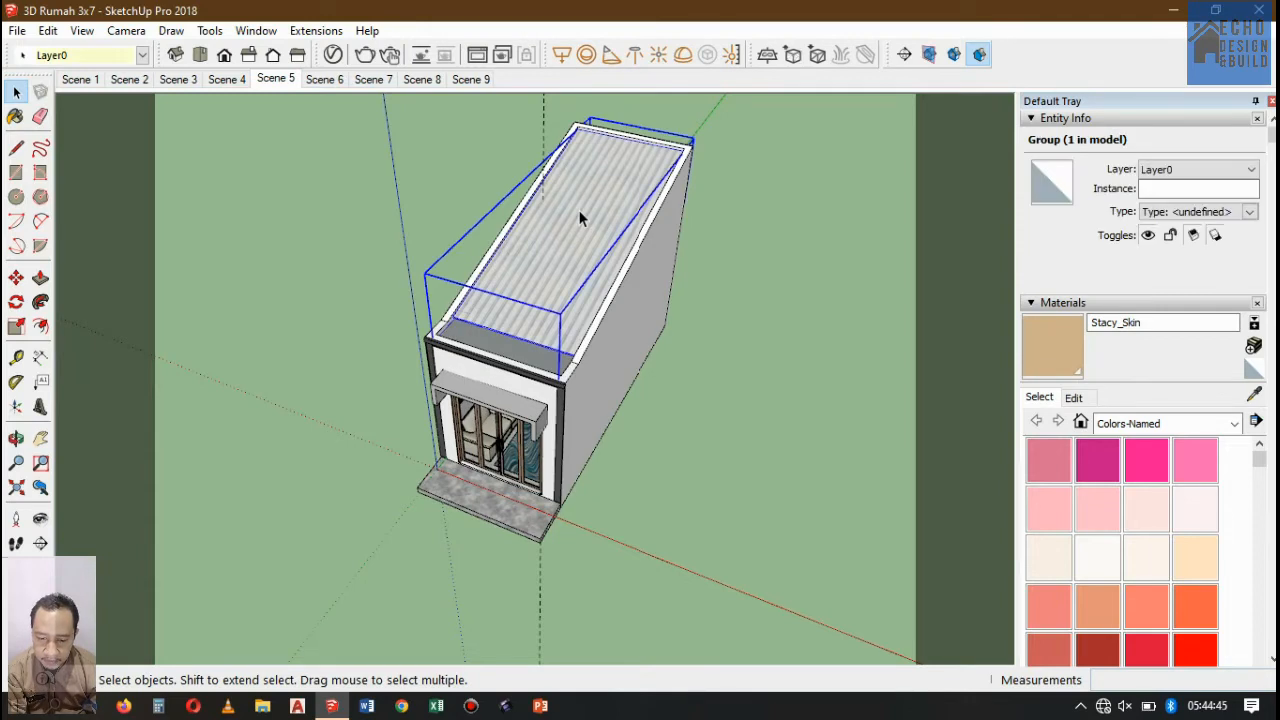
pyautogui.rightClick(581, 209)
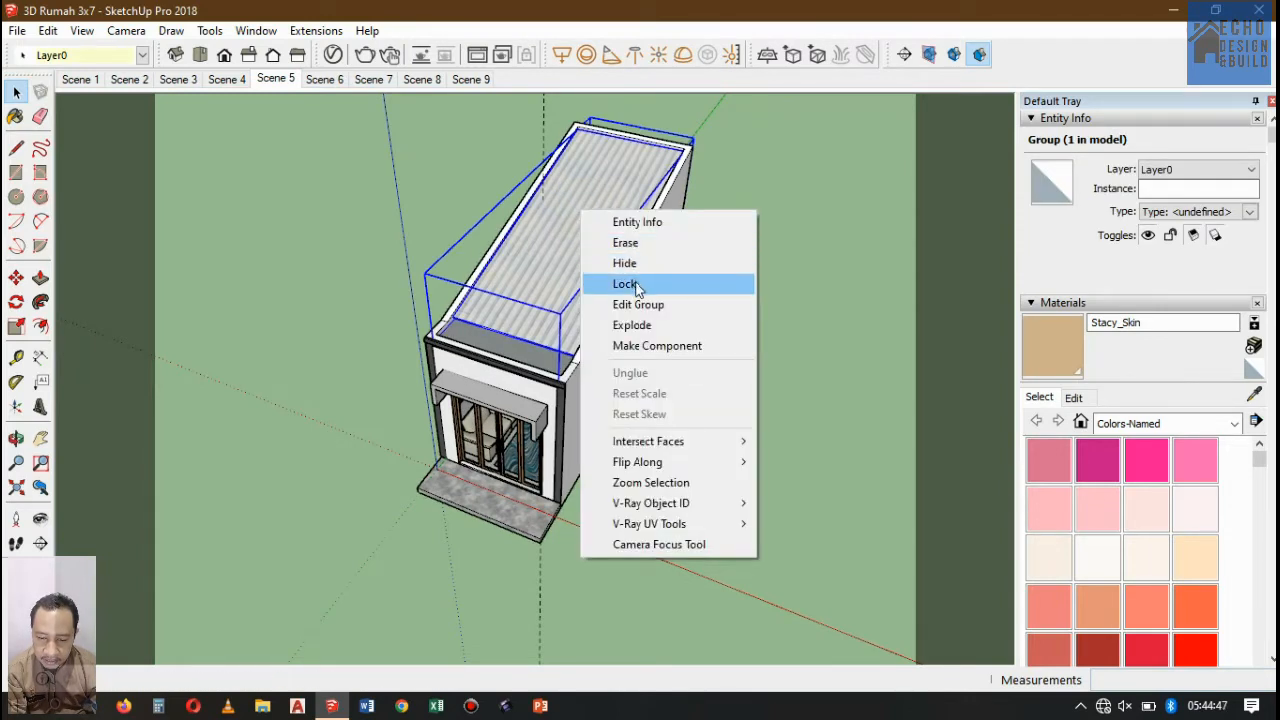
pyautogui.click(643, 263)
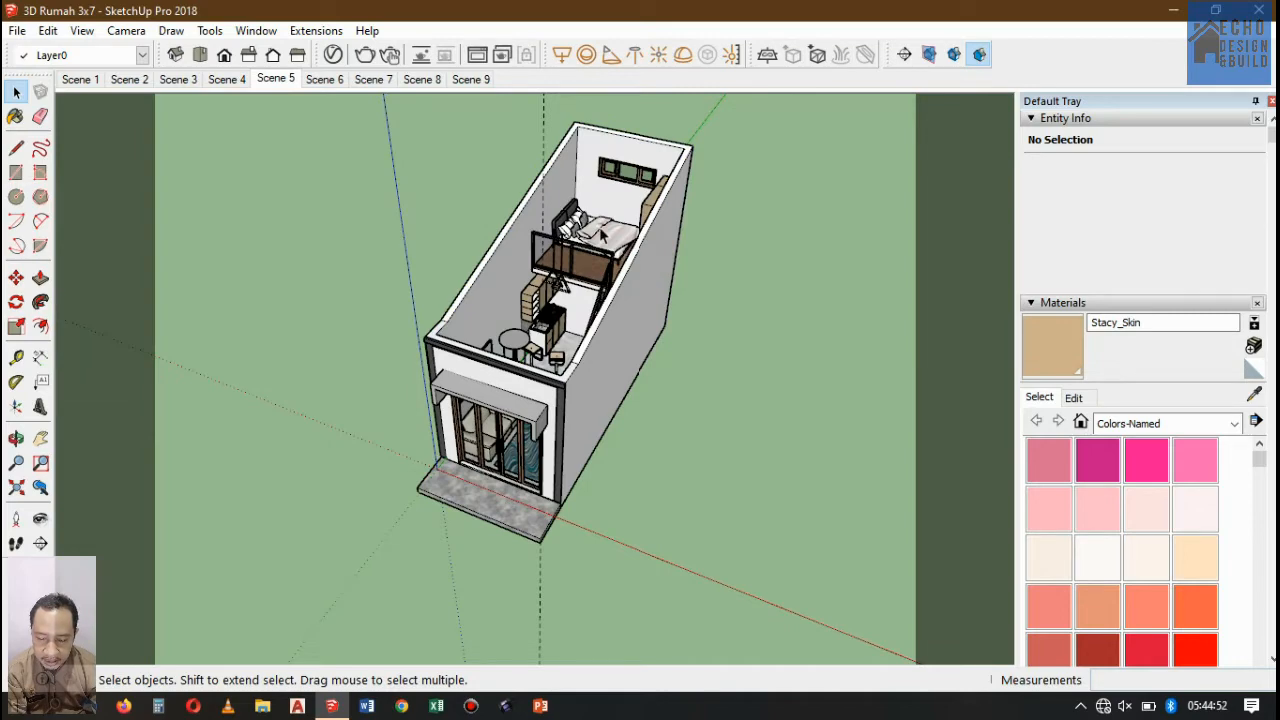
# - Hide the group containing the mezzanine bed, railing, stairs and hanging lamps
pyautogui.scroll(2, 603, 233)
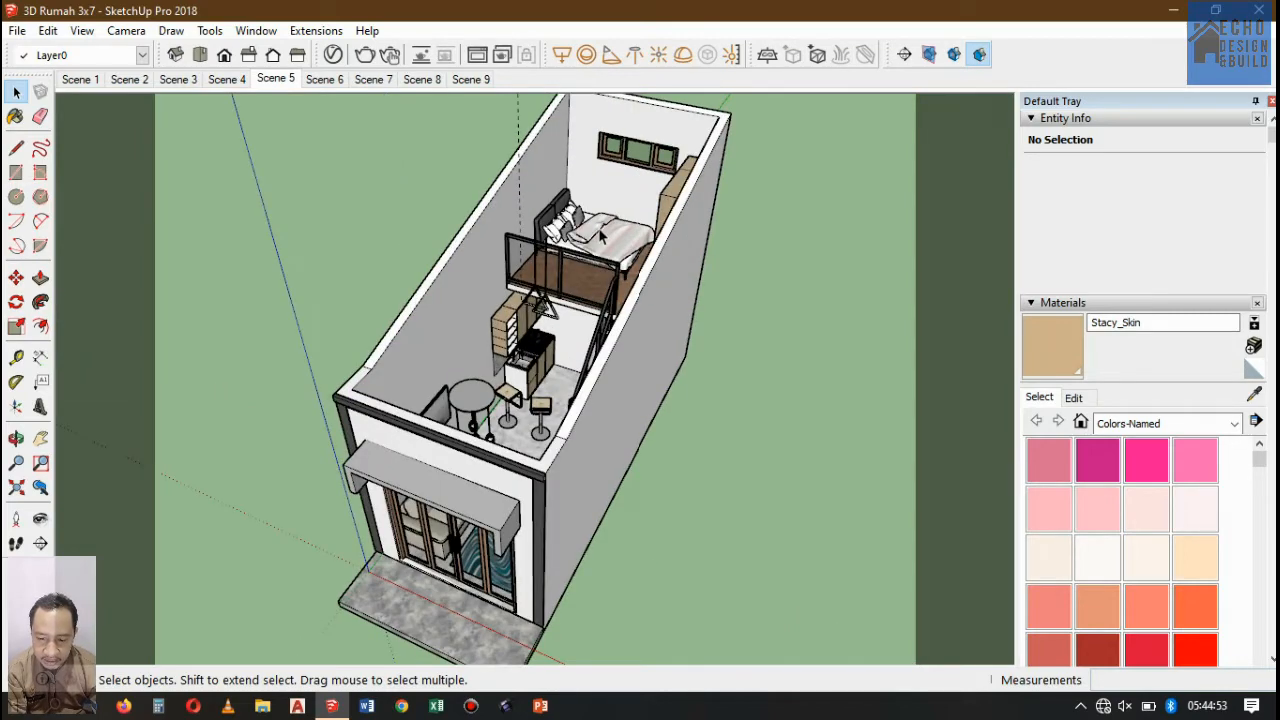
pyautogui.scroll(1, 601, 235)
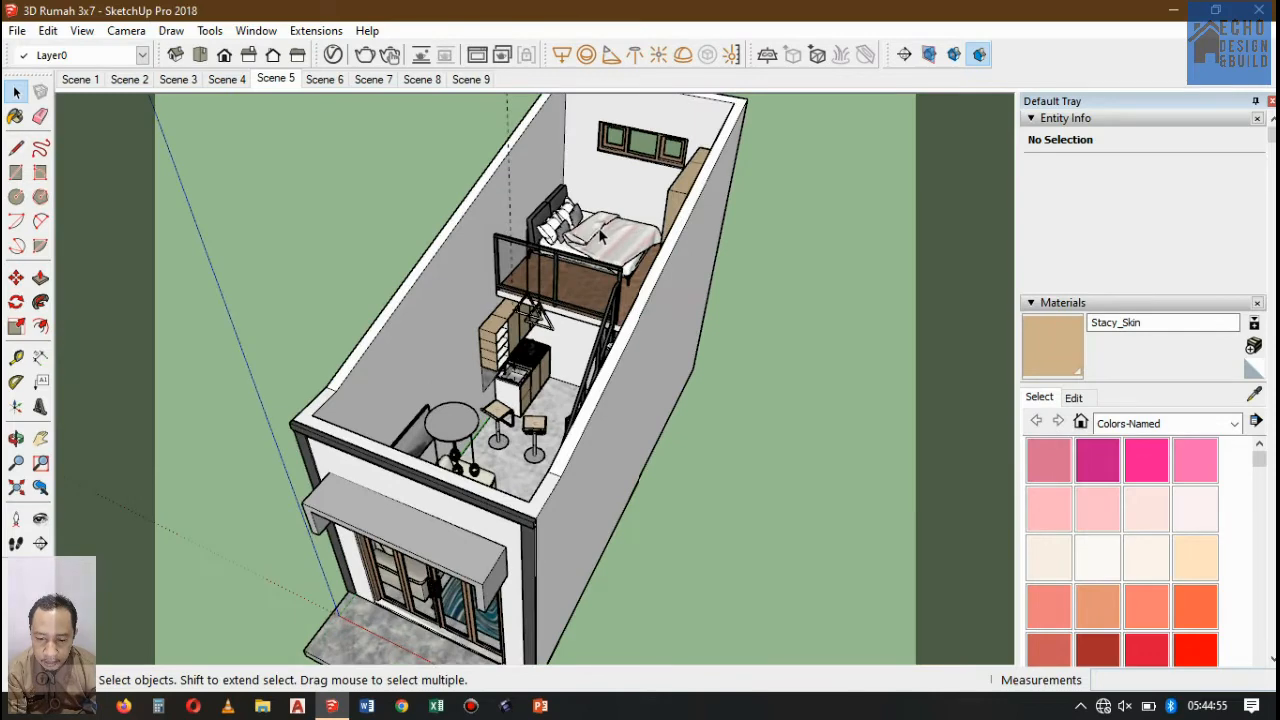
pyautogui.click(600, 230)
pyautogui.click(600, 233)
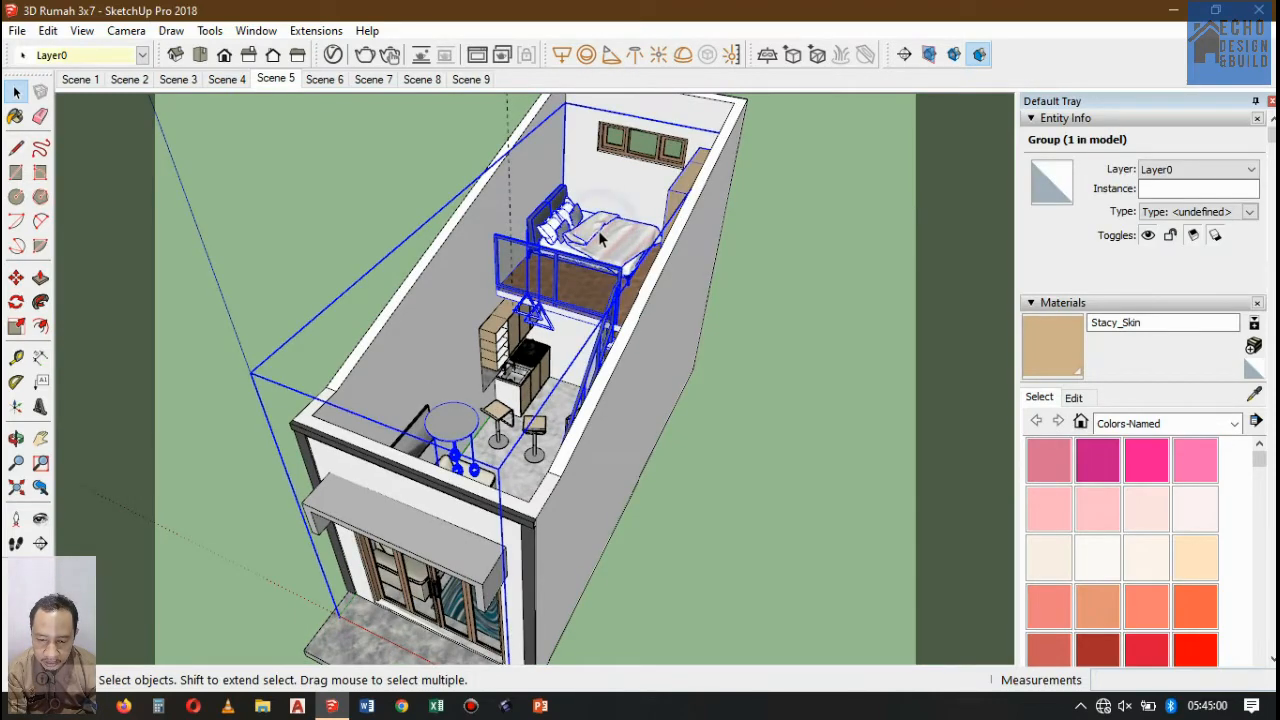
pyautogui.rightClick(602, 238)
pyautogui.click(642, 285)
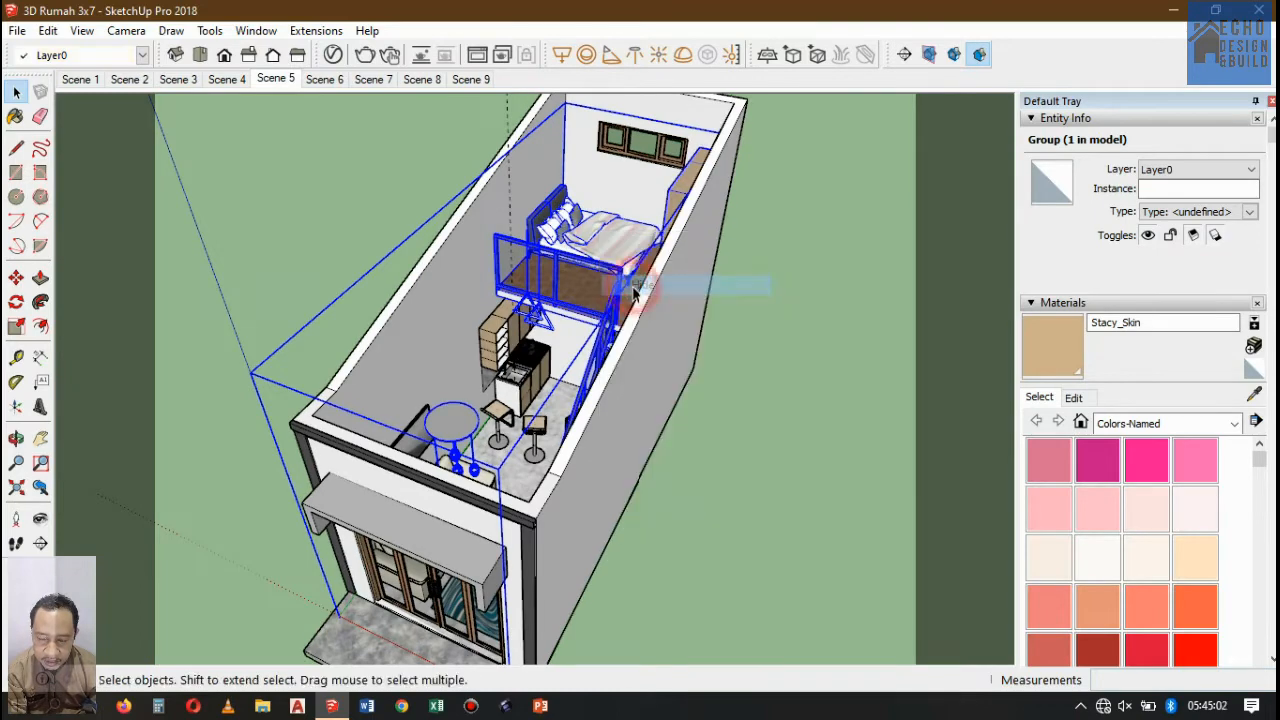
# - Hide the group containing the rear window, interior door and front folding doors
pyautogui.click(627, 148)
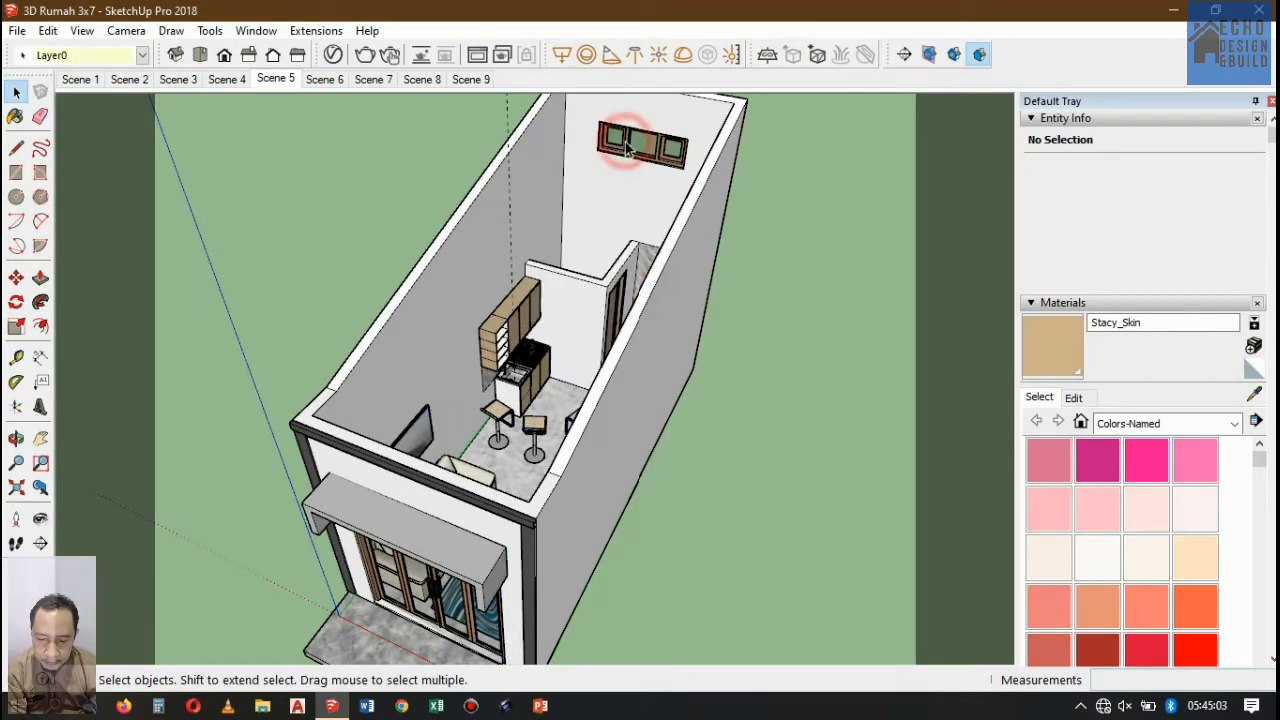
pyautogui.rightClick(627, 148)
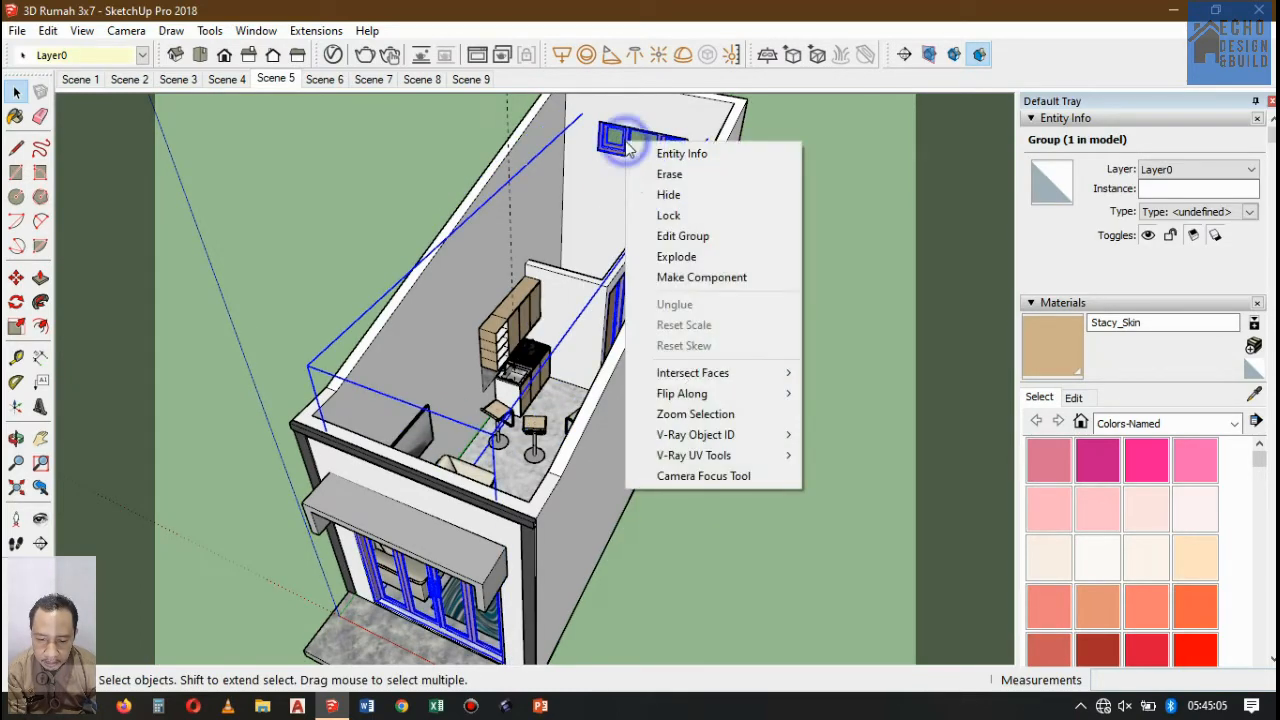
pyautogui.click(677, 198)
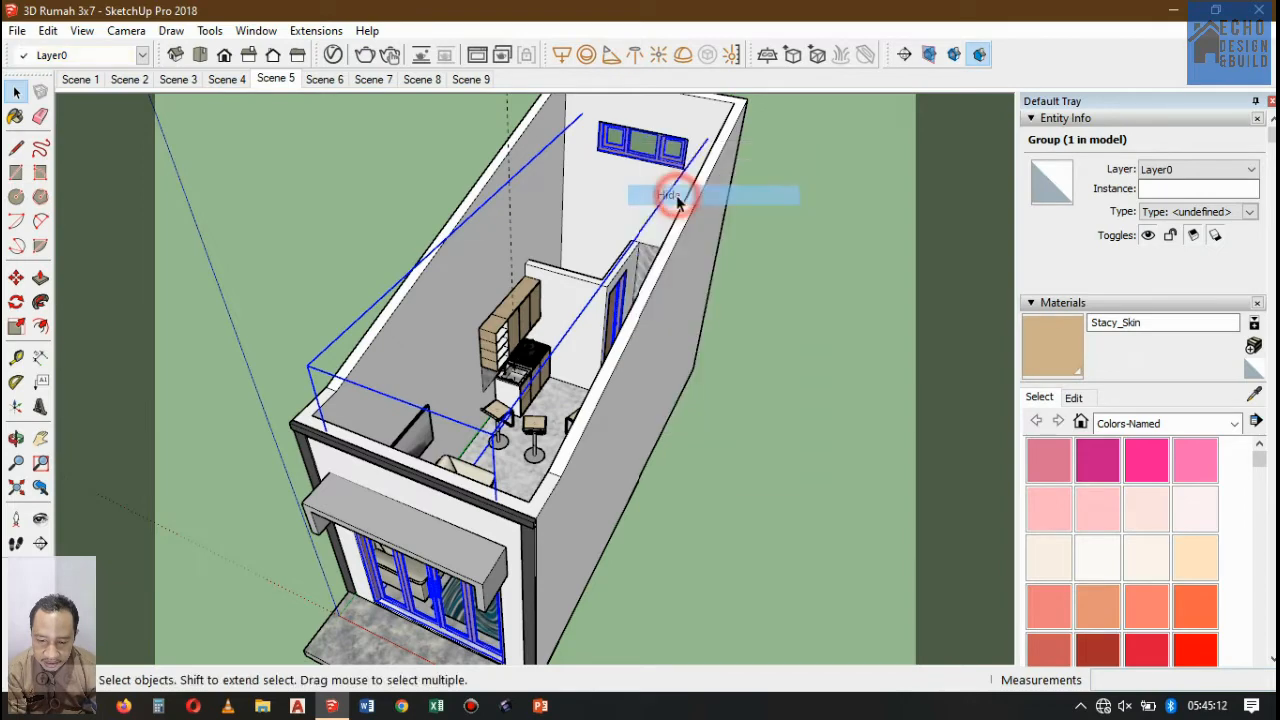
# - Hide the furniture group containing the kitchen cabinets, bar stools and living-room sofa
pyautogui.click(519, 342)
pyautogui.rightClick(519, 340)
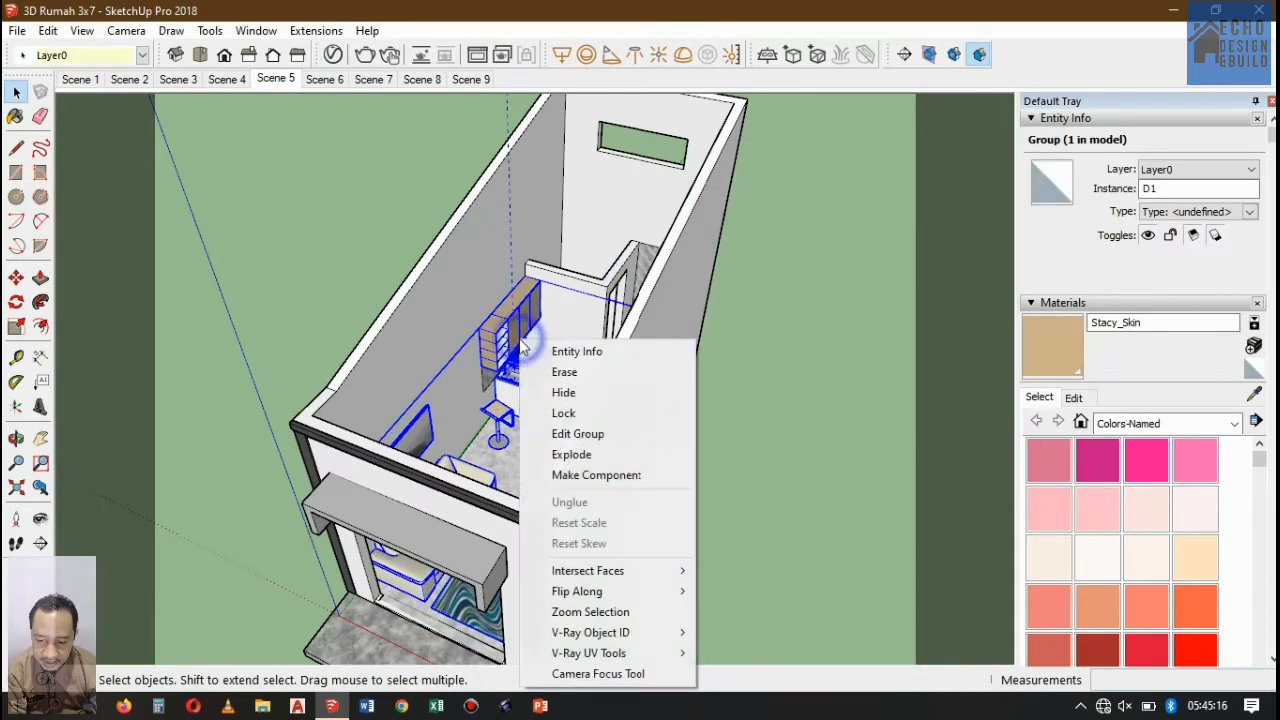
pyautogui.click(555, 374)
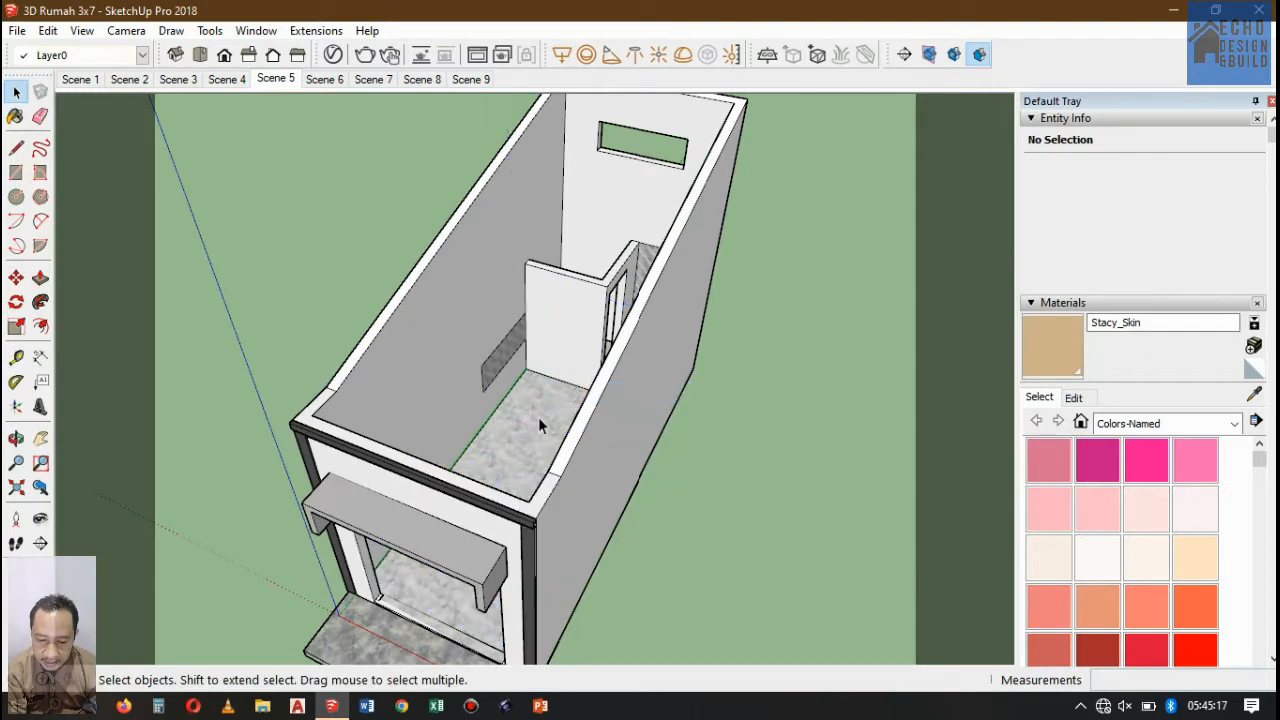
# - Select the house wall group and unhide all hidden groups in the model
pyautogui.click(648, 340)
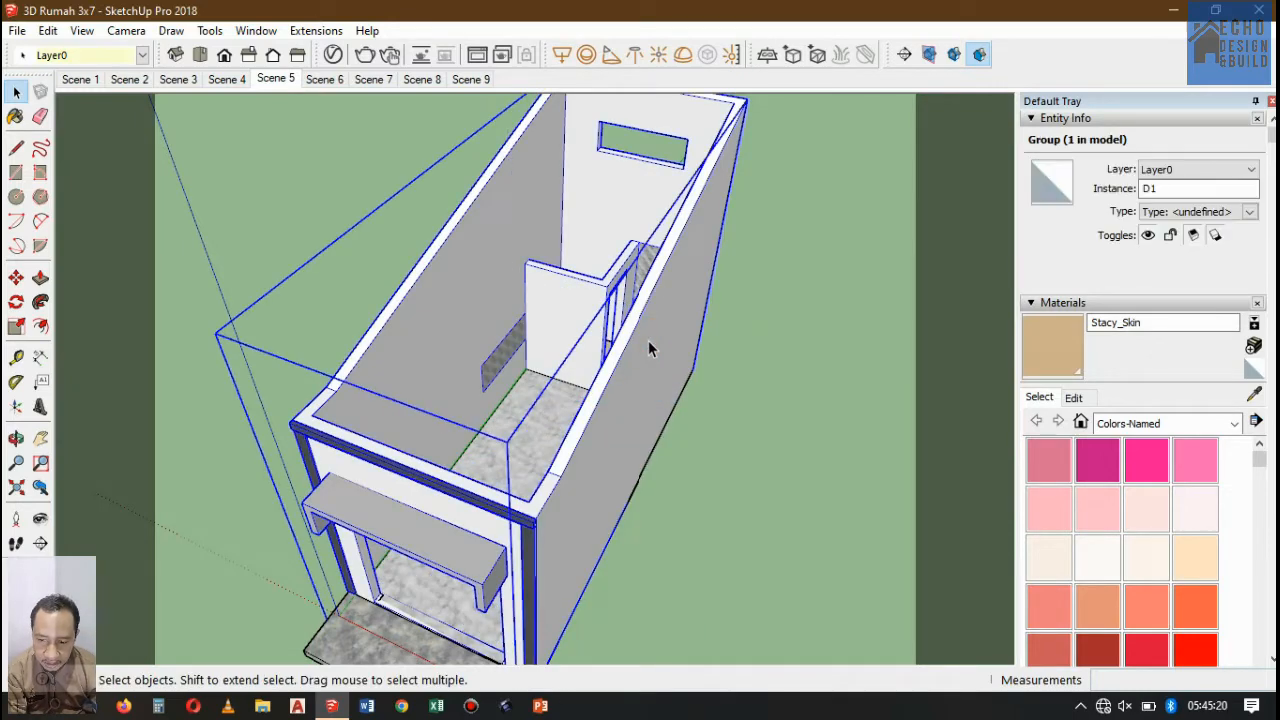
pyautogui.click(47, 30)
pyautogui.moveTo(95, 303)
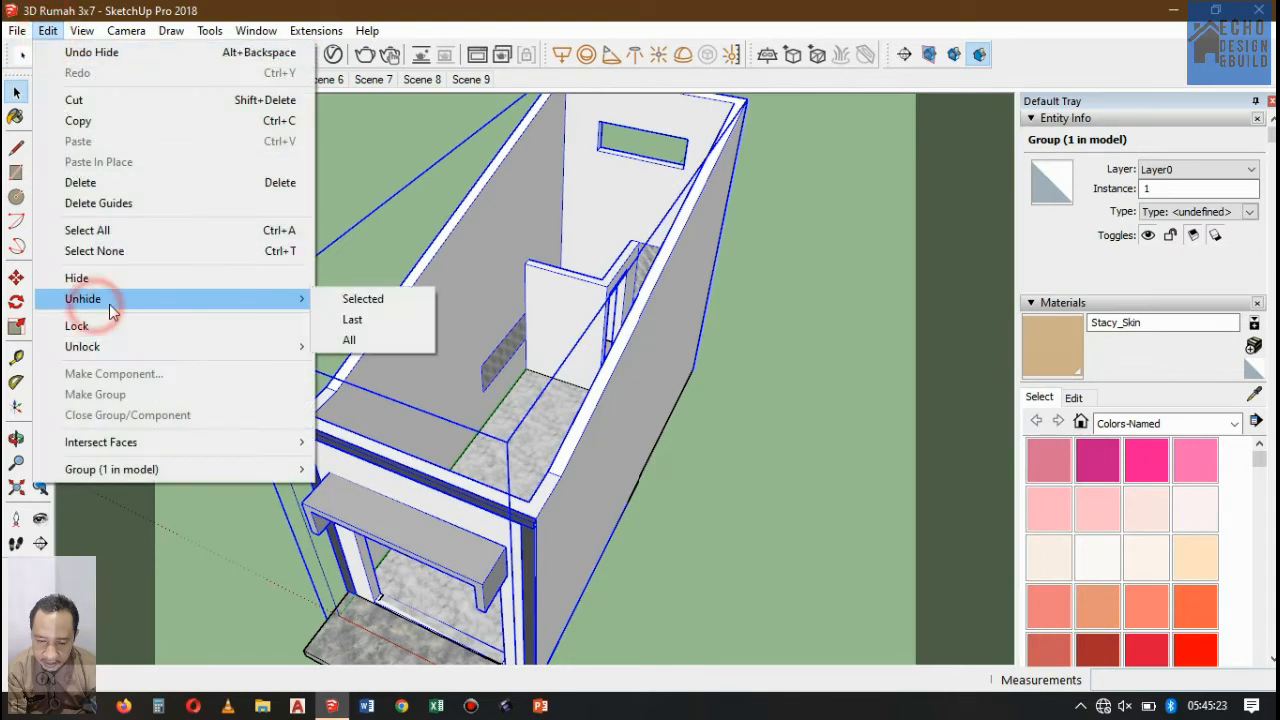
pyautogui.click(350, 344)
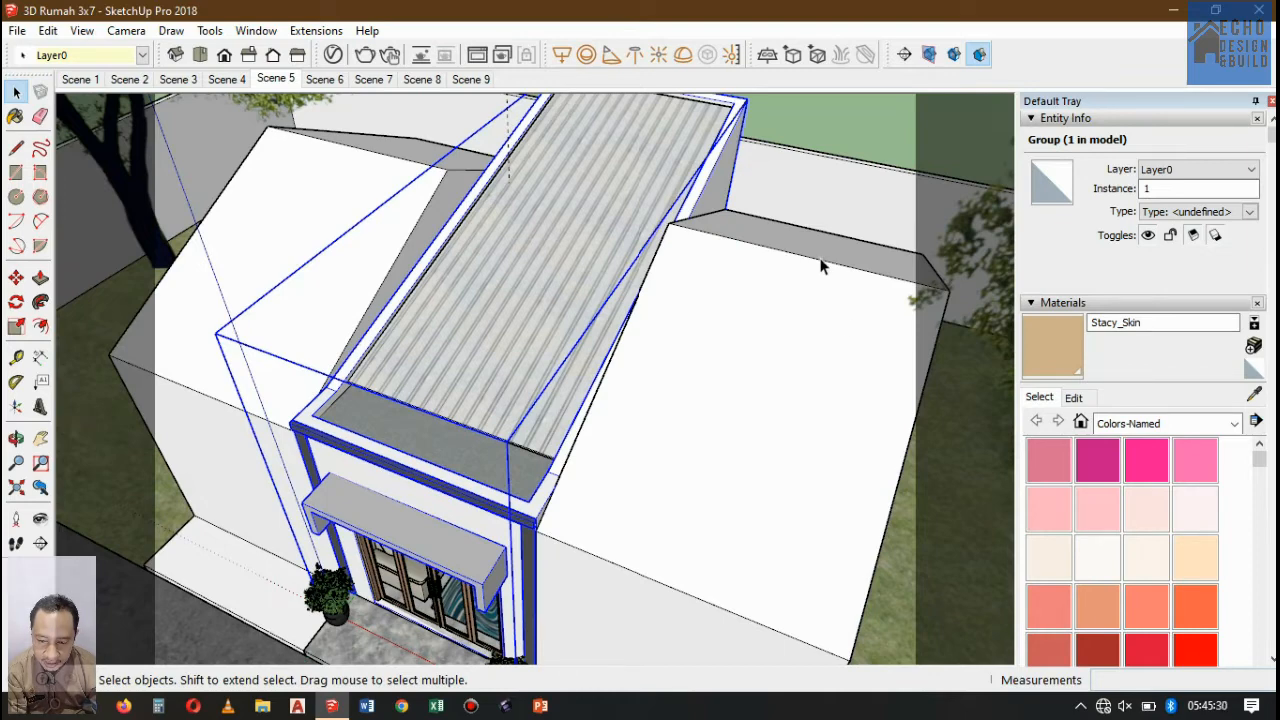
pyautogui.scroll(-1, 820, 265)
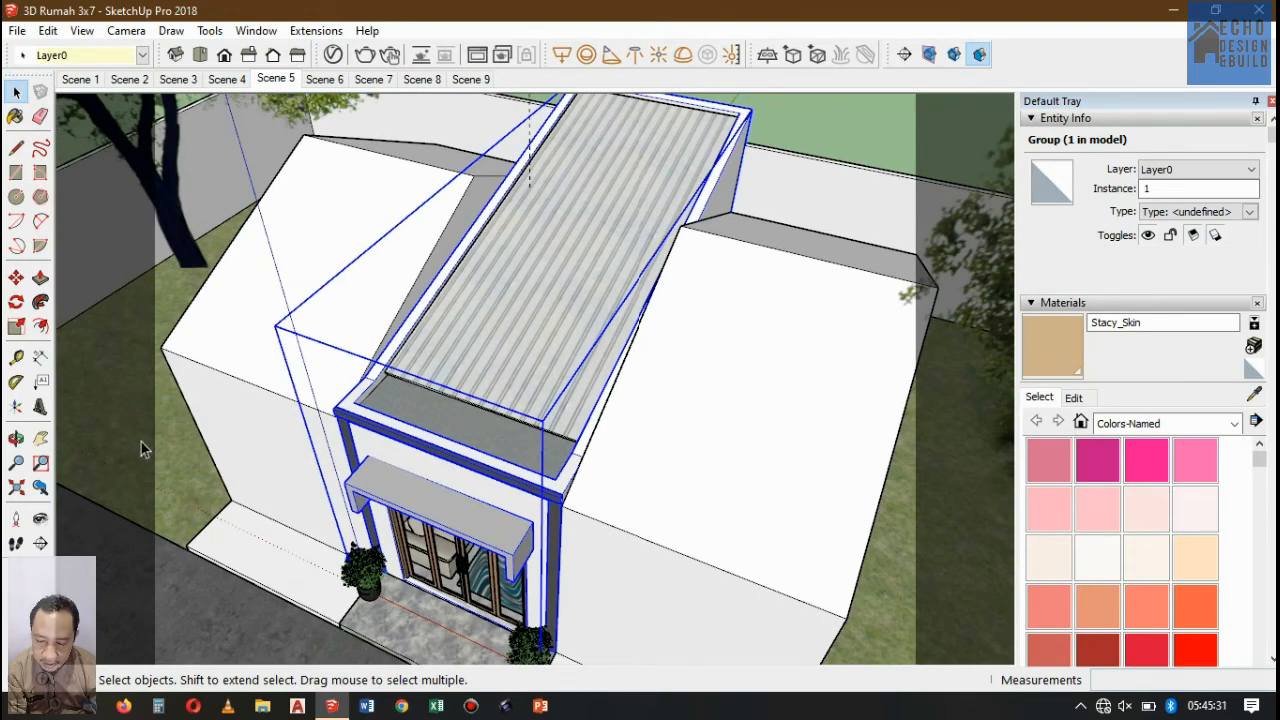
# - Switch to Scene 9 and play the scene animation, stopping it at Scene 1
pyautogui.click(486, 78)
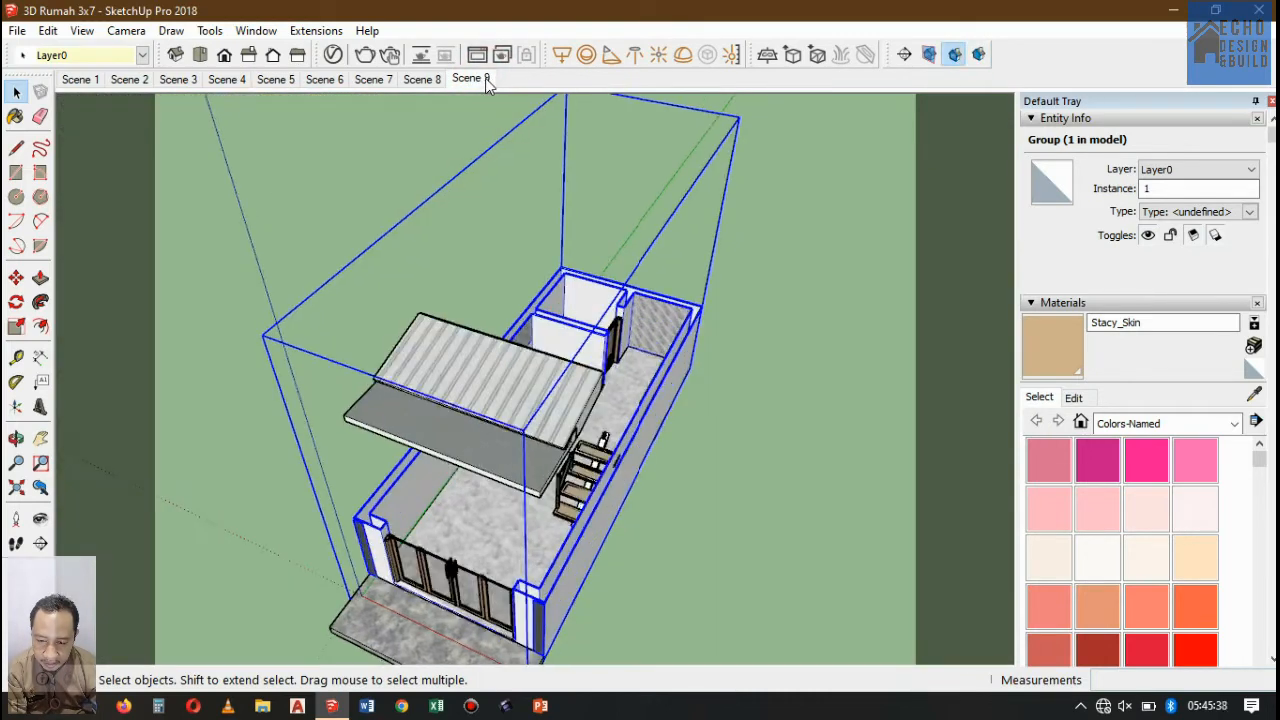
pyautogui.rightClick(87, 79)
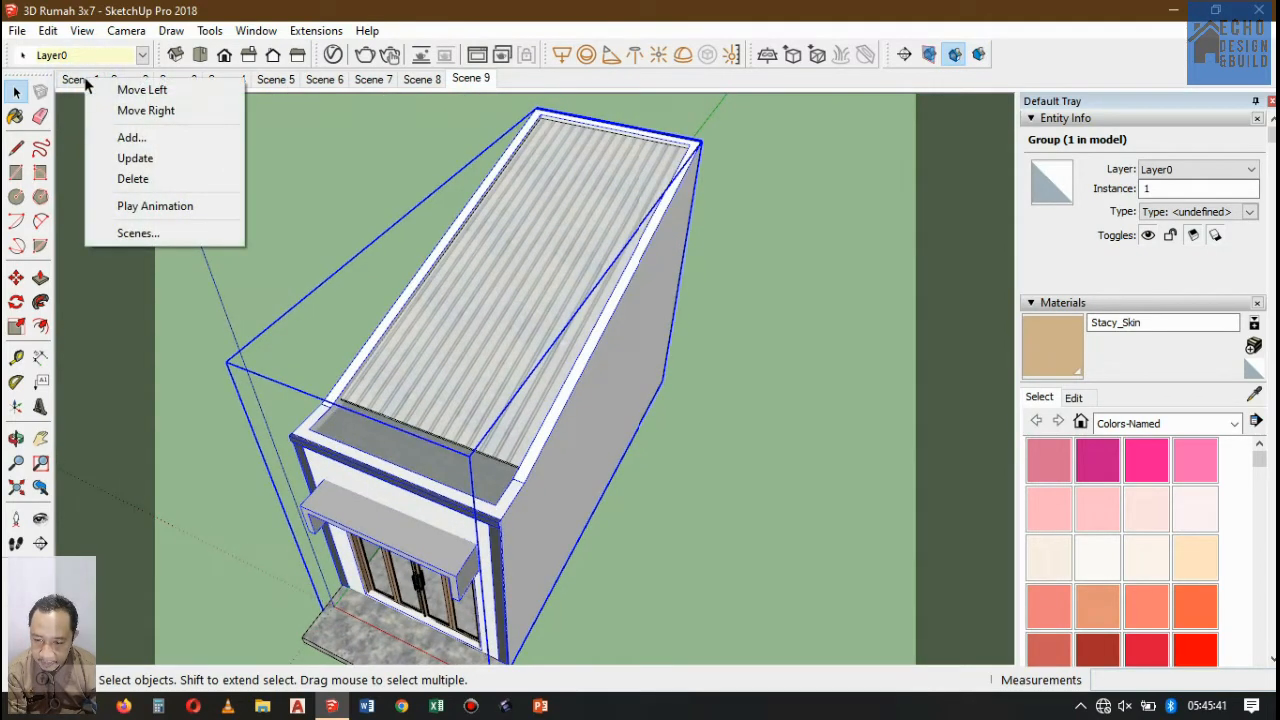
pyautogui.click(149, 208)
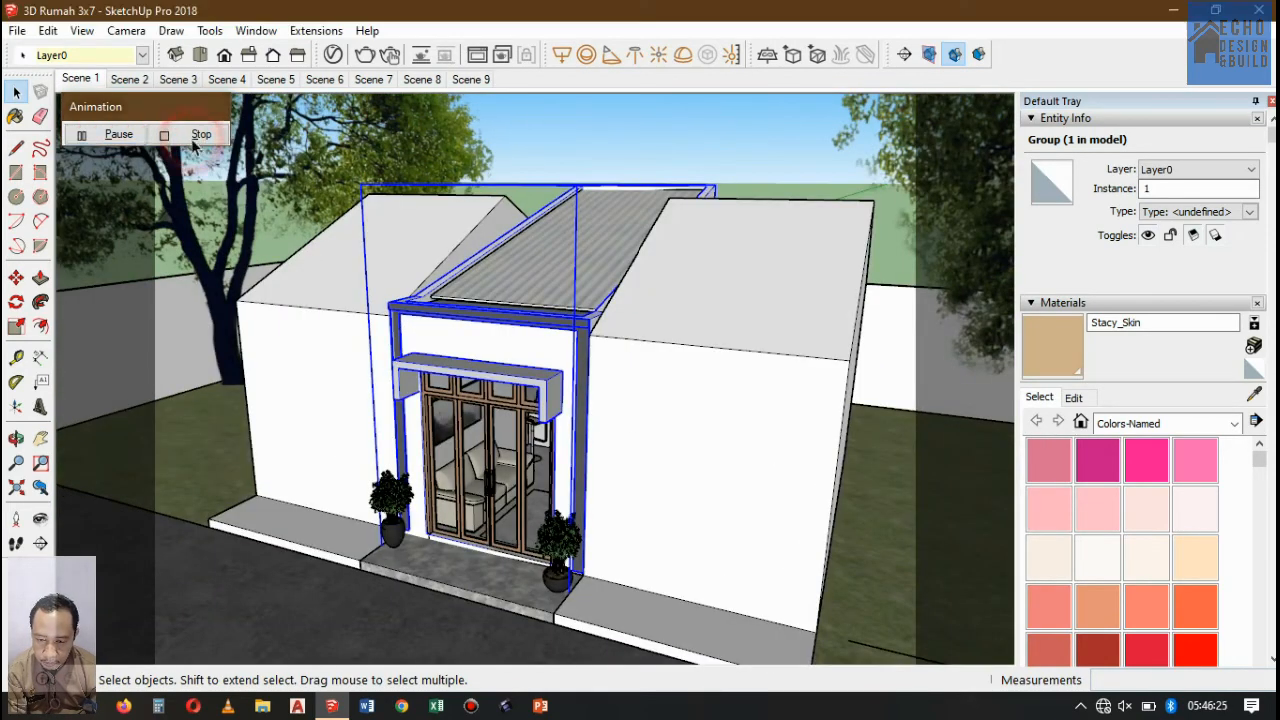
pyautogui.click(192, 137)
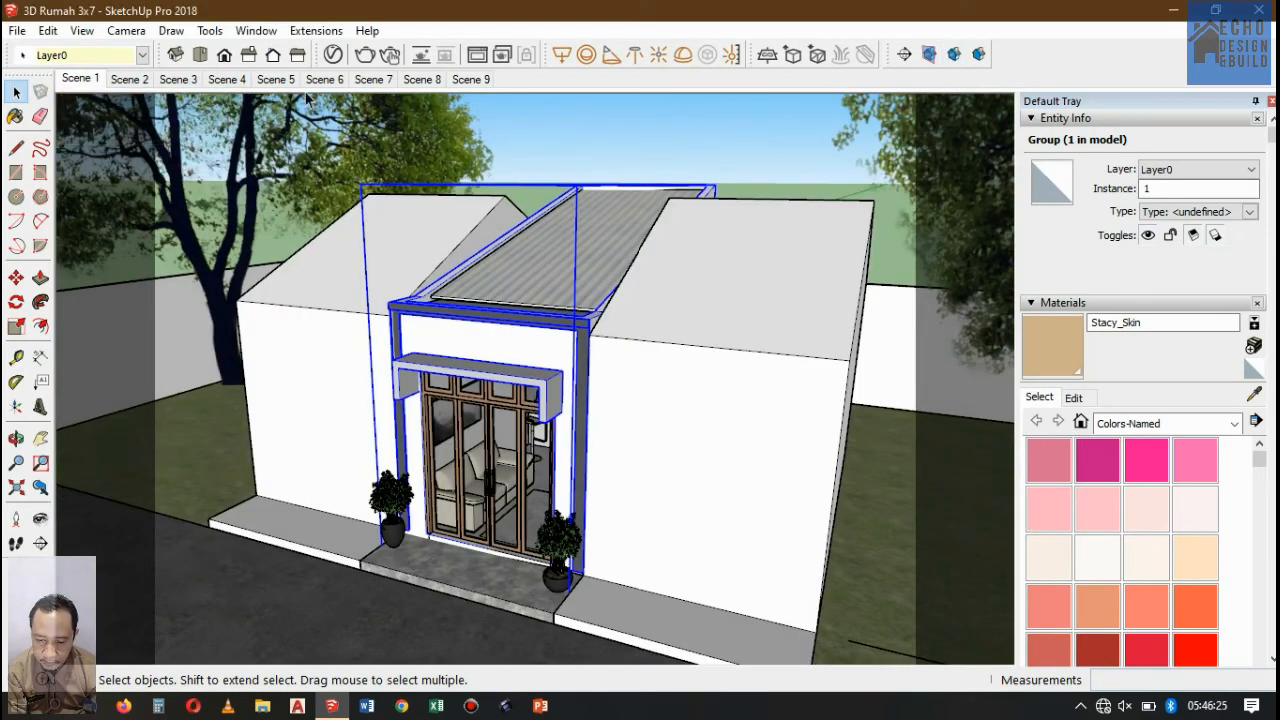
# - Return to Scene 9 and unhide all hidden groups, including the neighbouring buildings and trees
pyautogui.click(471, 79)
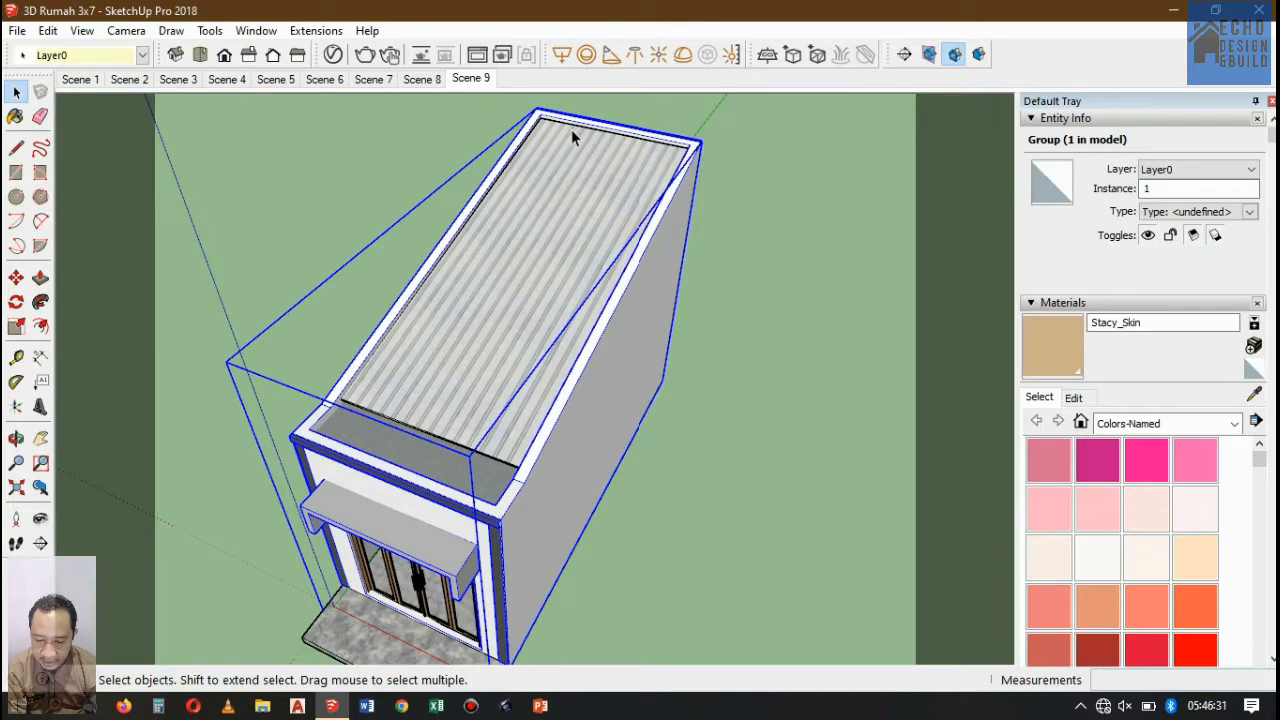
pyautogui.scroll(-2, 571, 129)
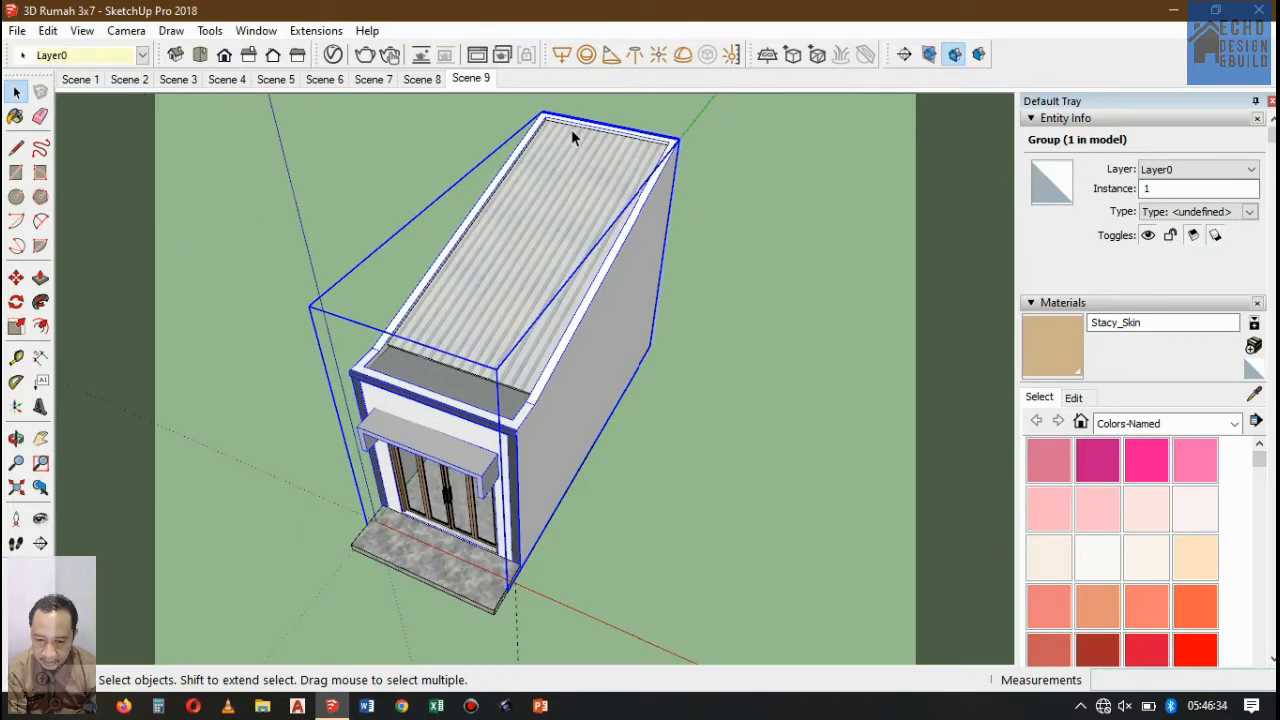
pyautogui.click(45, 31)
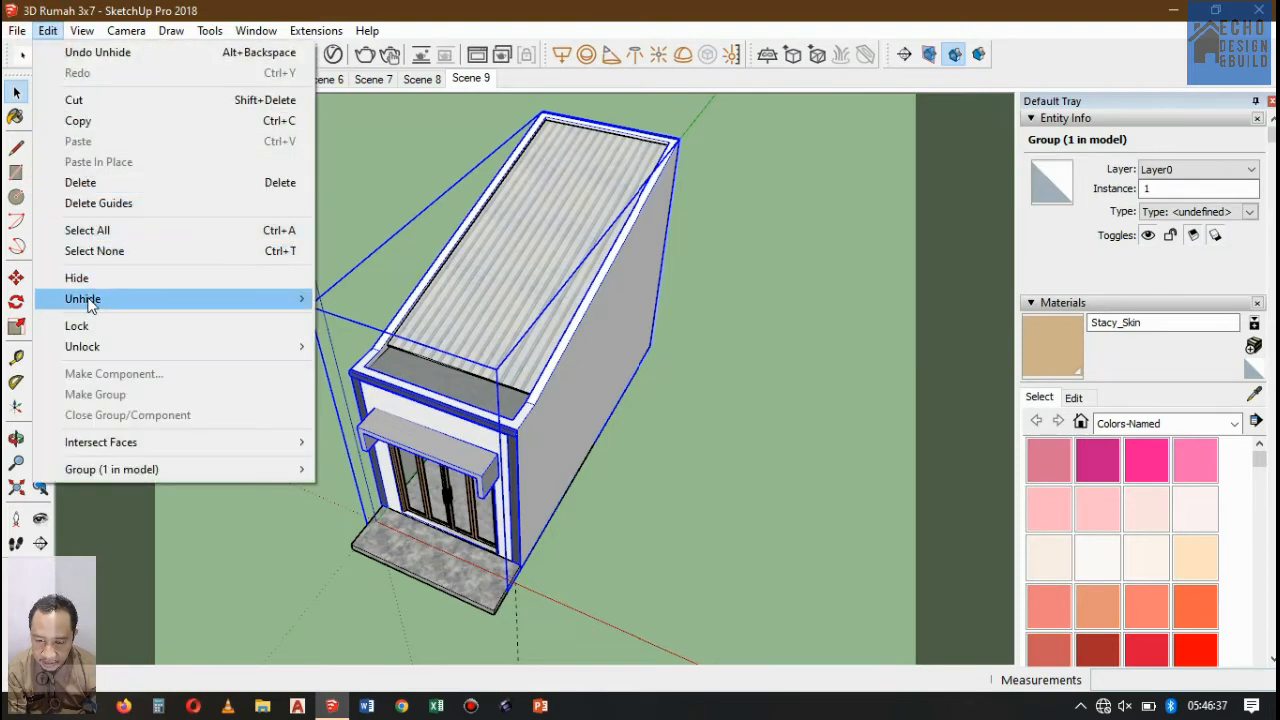
pyautogui.moveTo(277, 302)
pyautogui.click(361, 349)
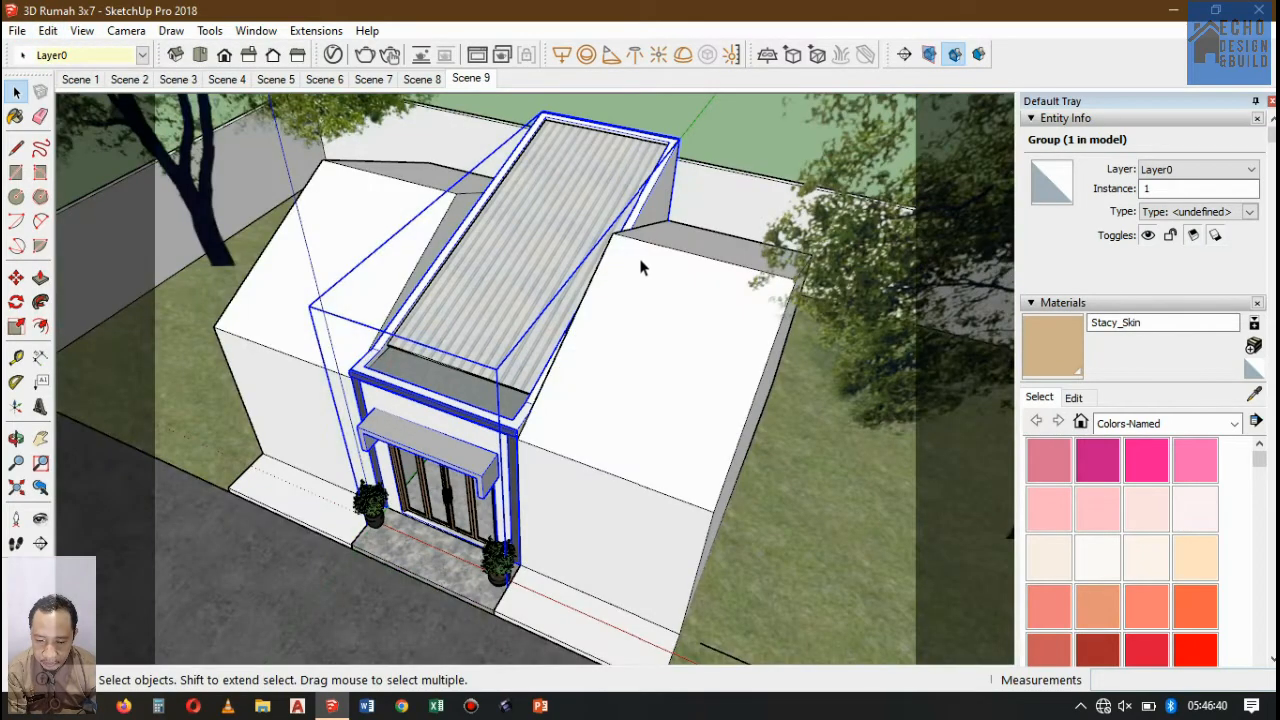
# - Select the group surrounding the house and display the model's section planes, focusing on the front facade
pyautogui.click(716, 291)
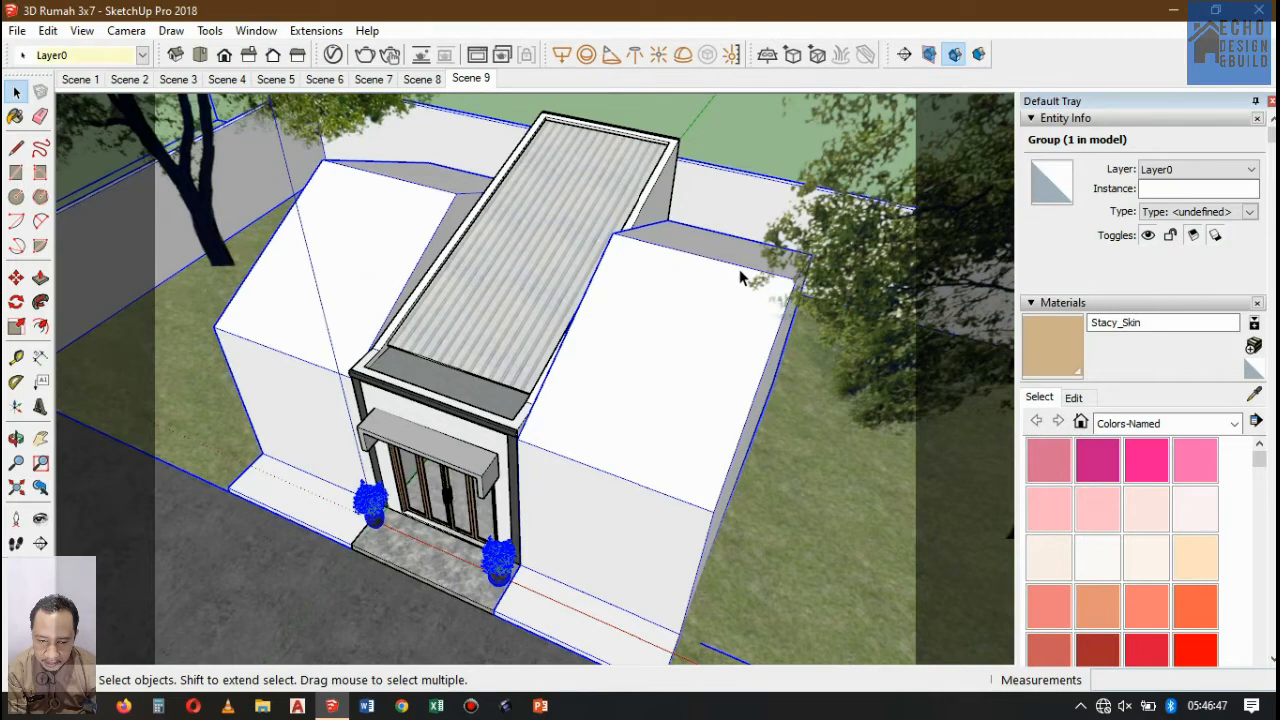
pyautogui.scroll(-3, 745, 270)
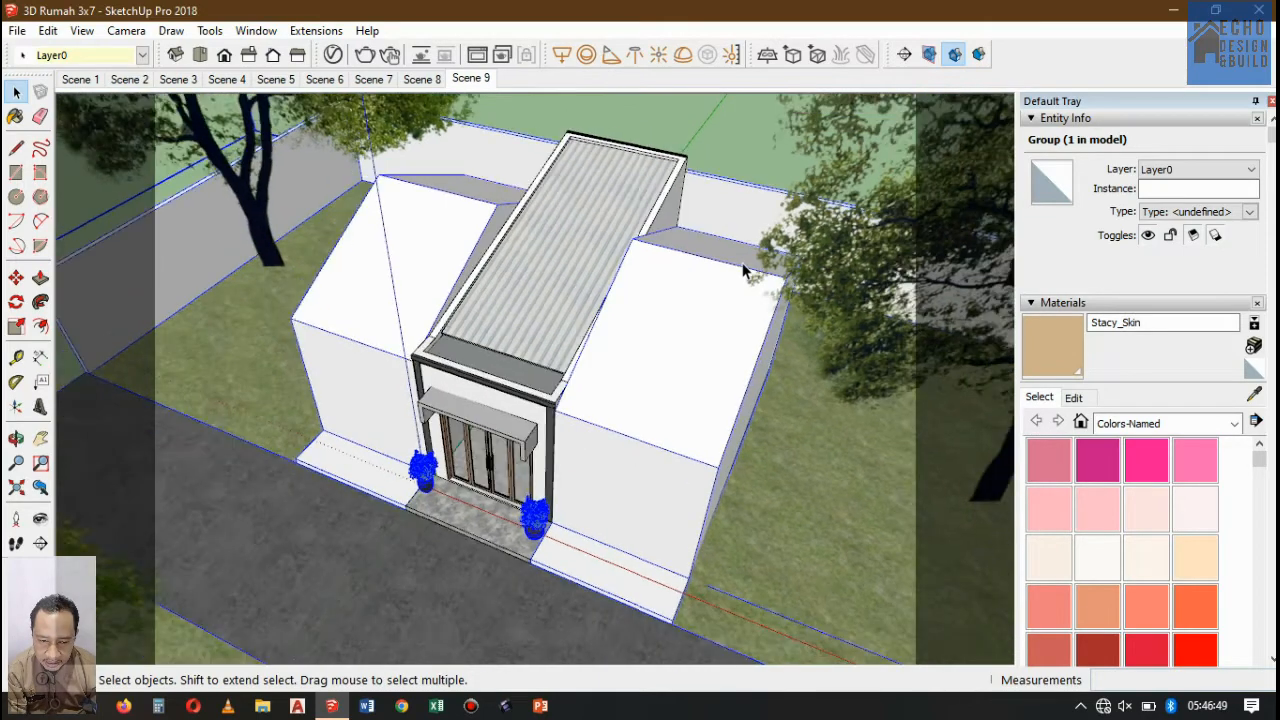
pyautogui.click(932, 50)
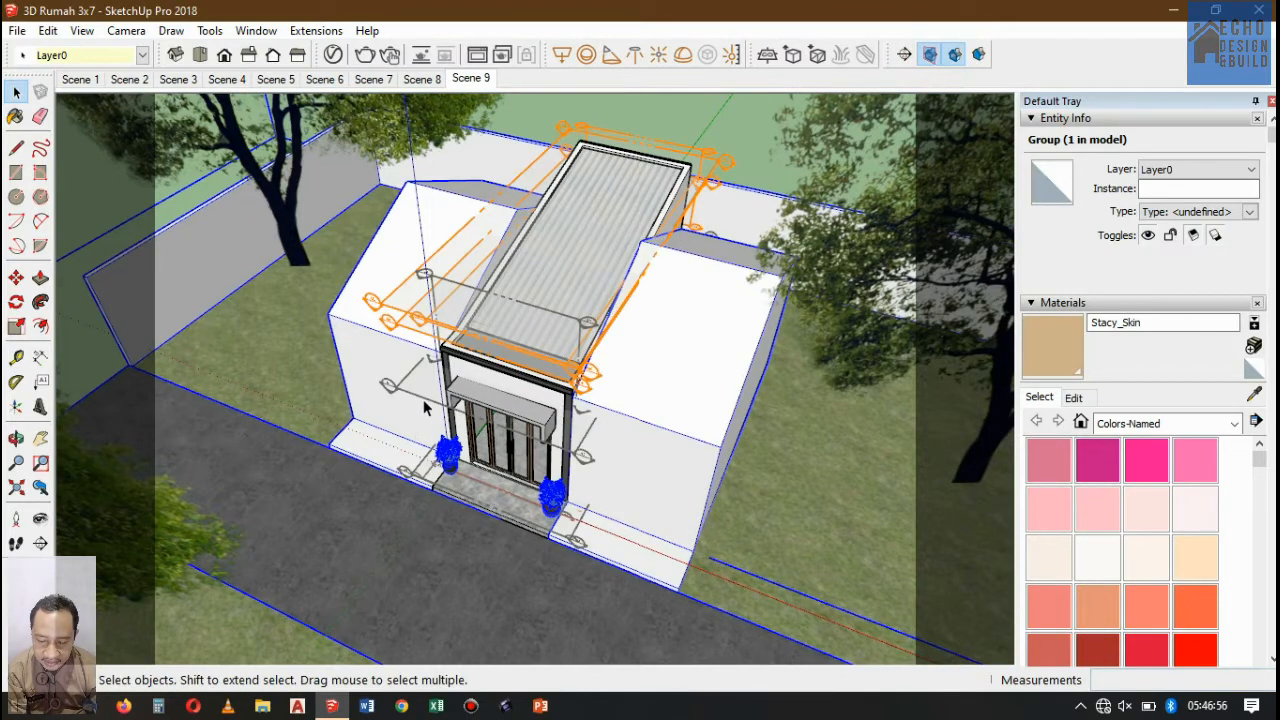
pyautogui.scroll(2, 426, 405)
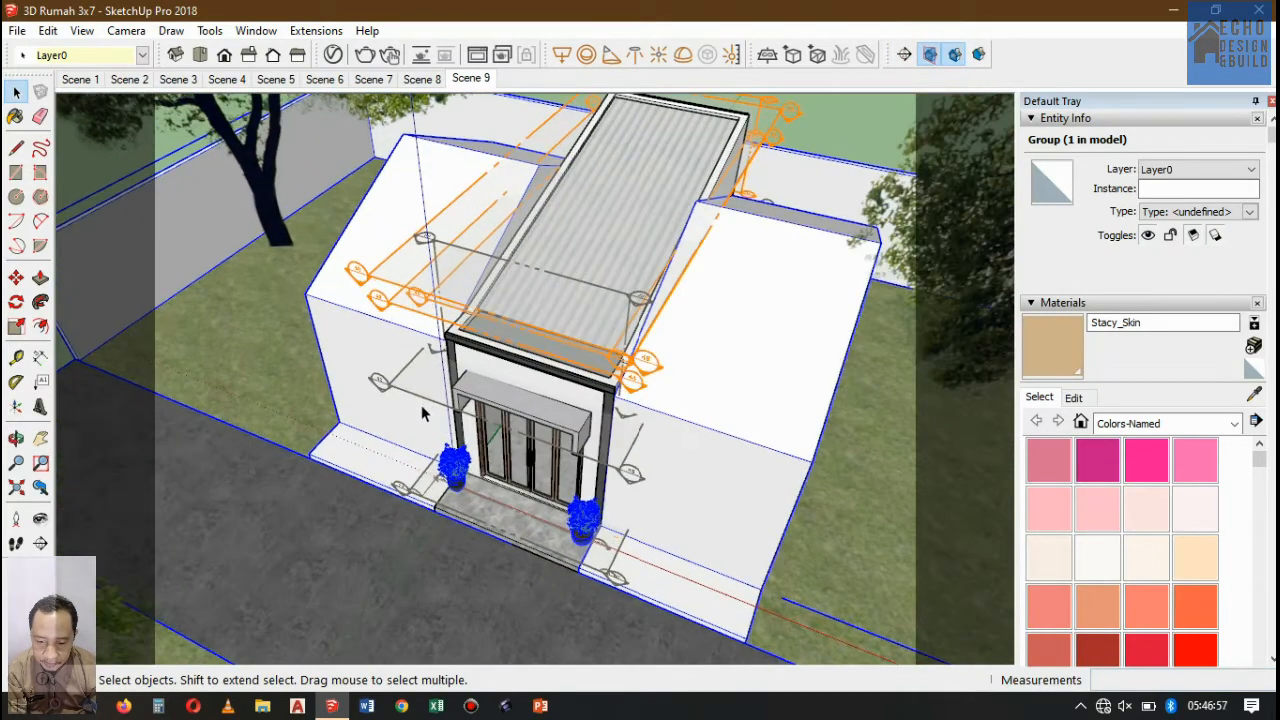
pyautogui.scroll(3, 421, 406)
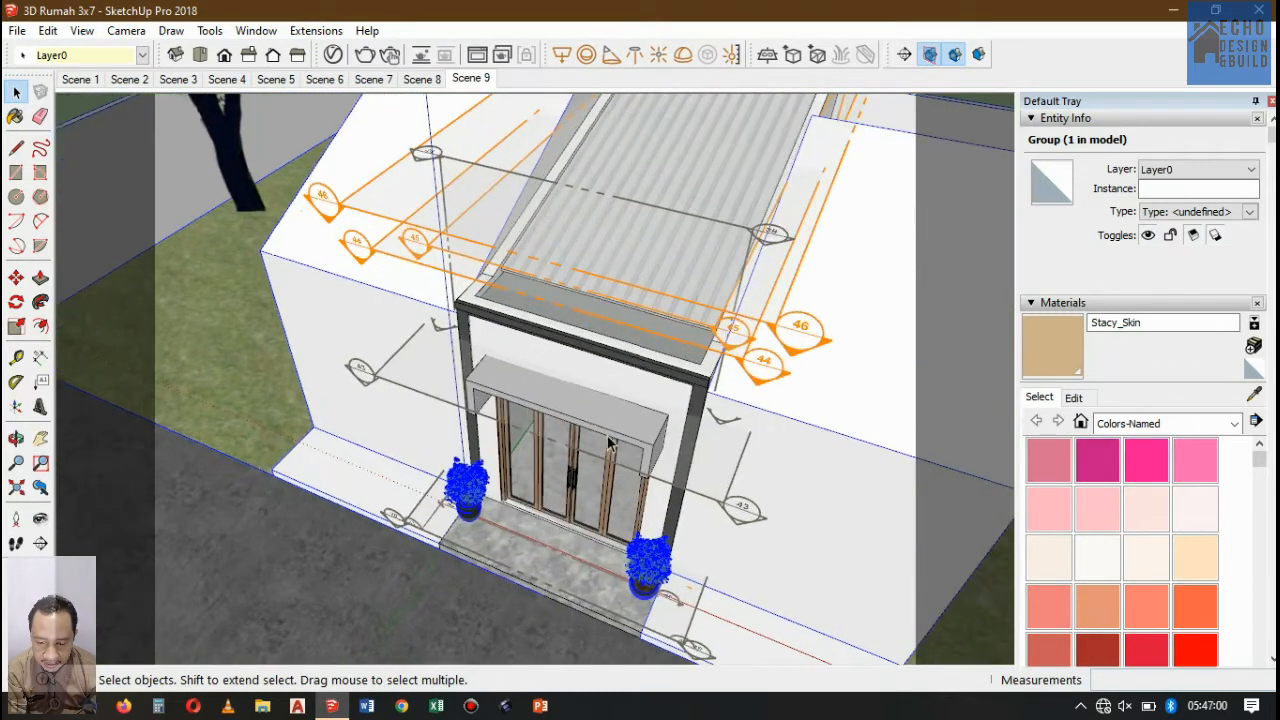
# - Open the front folding-door group for editing to view its own section planes, and exit the group
pyautogui.click(570, 488)
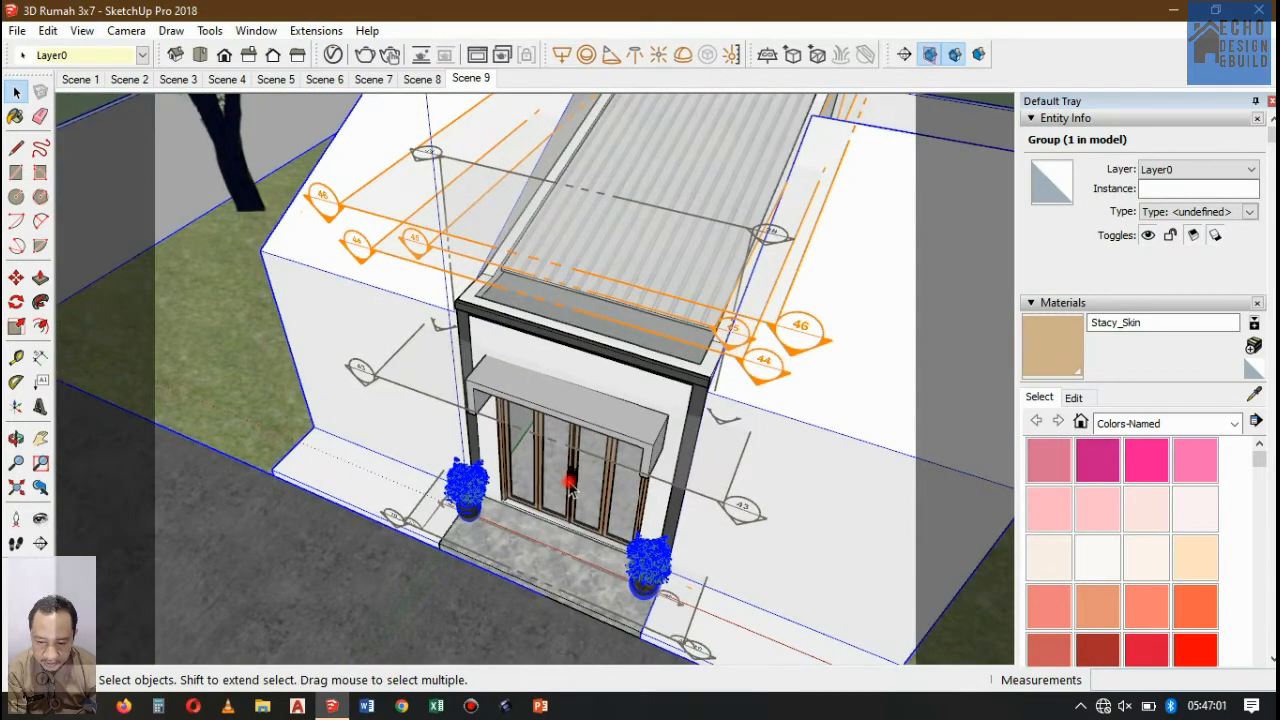
pyautogui.doubleClick(570, 488)
pyautogui.doubleClick(569, 482)
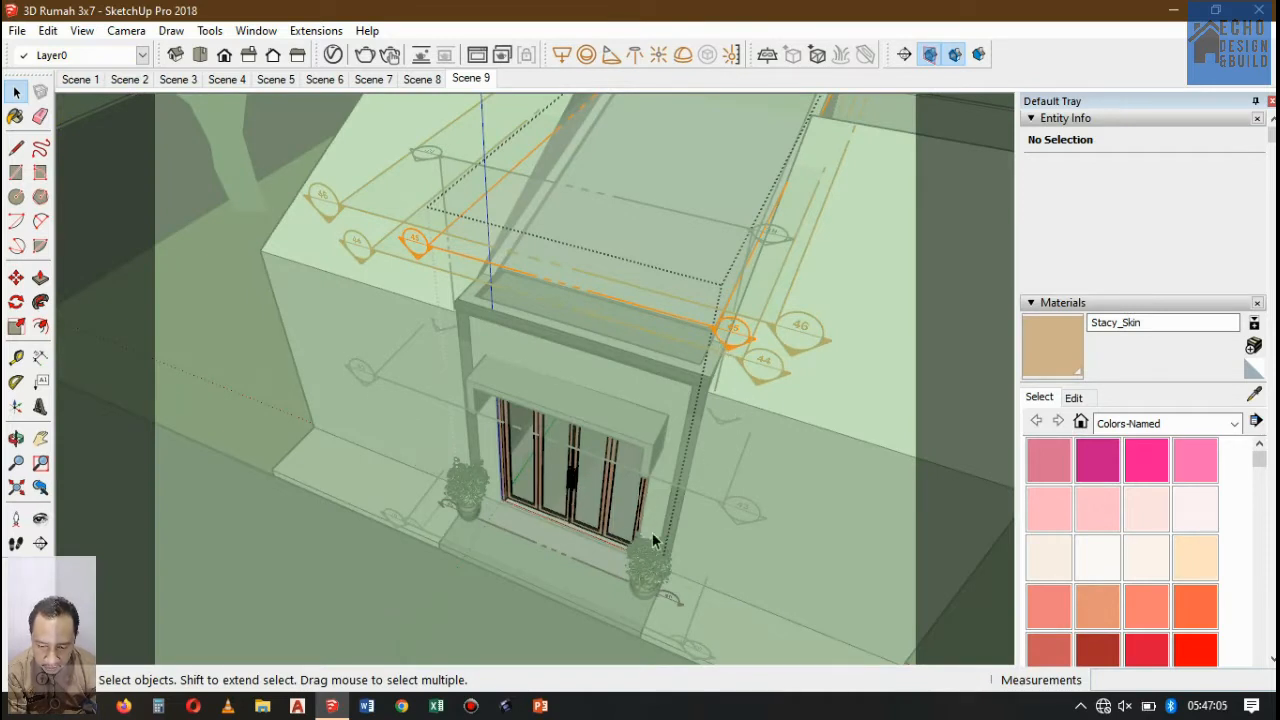
pyautogui.click(674, 594)
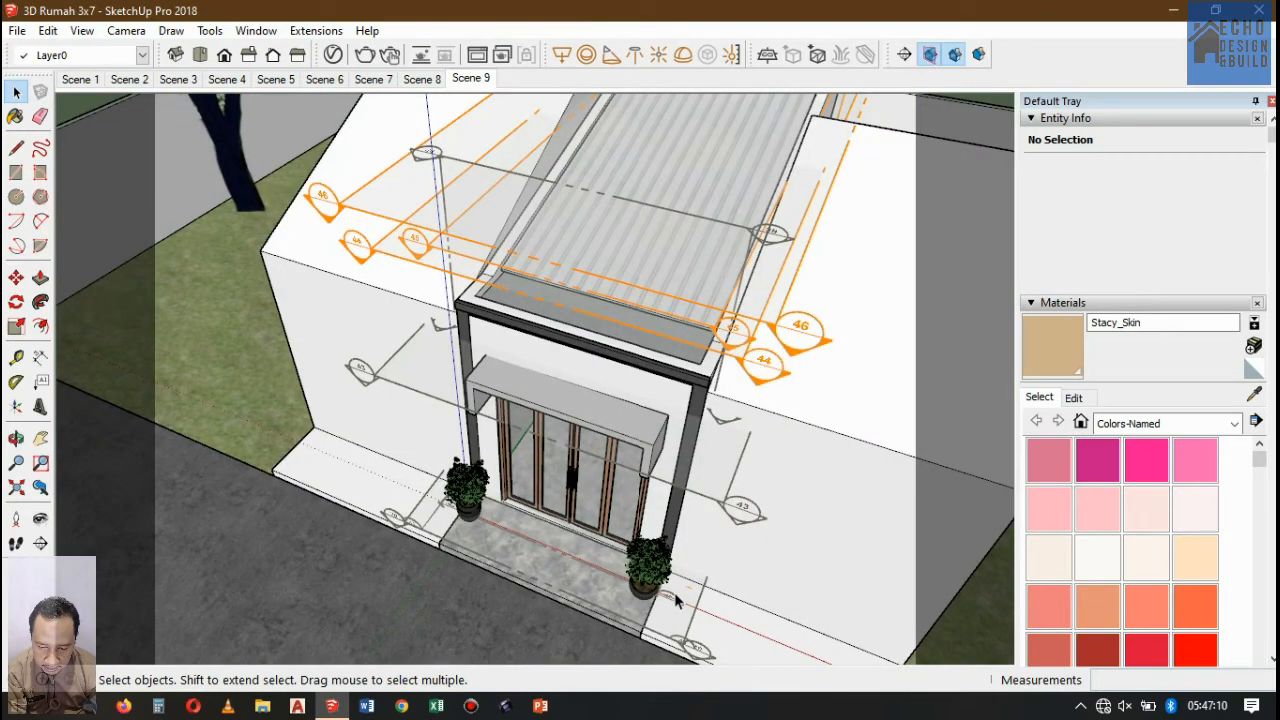
# - Reopen the folding-door group, inspect its door handle and section planes 40 and 45, and close the group
pyautogui.doubleClick(614, 496)
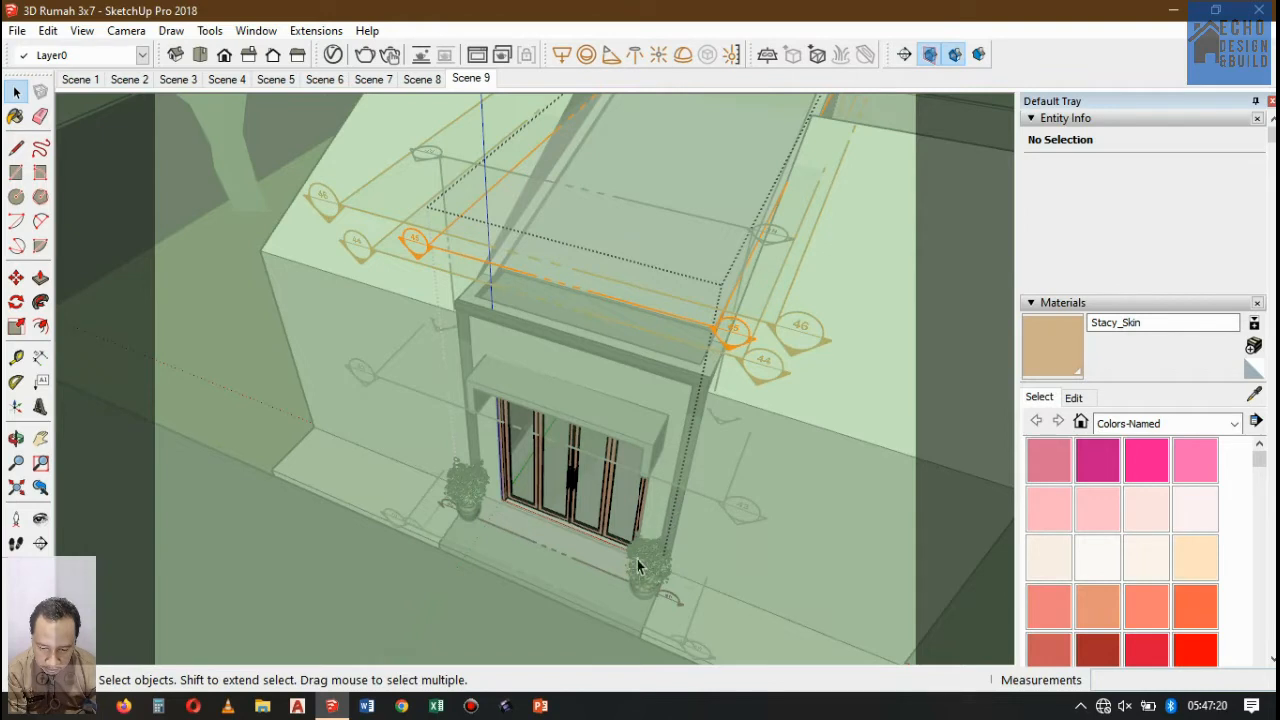
pyautogui.click(570, 480)
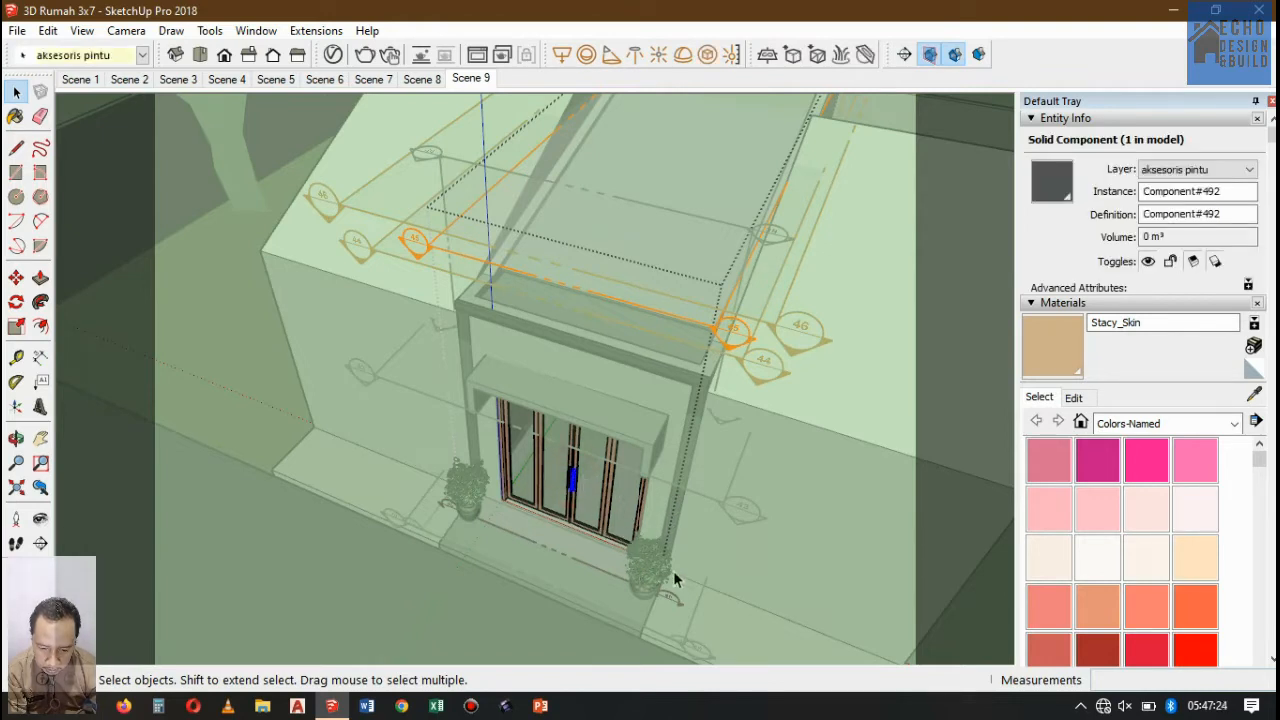
pyautogui.click(669, 598)
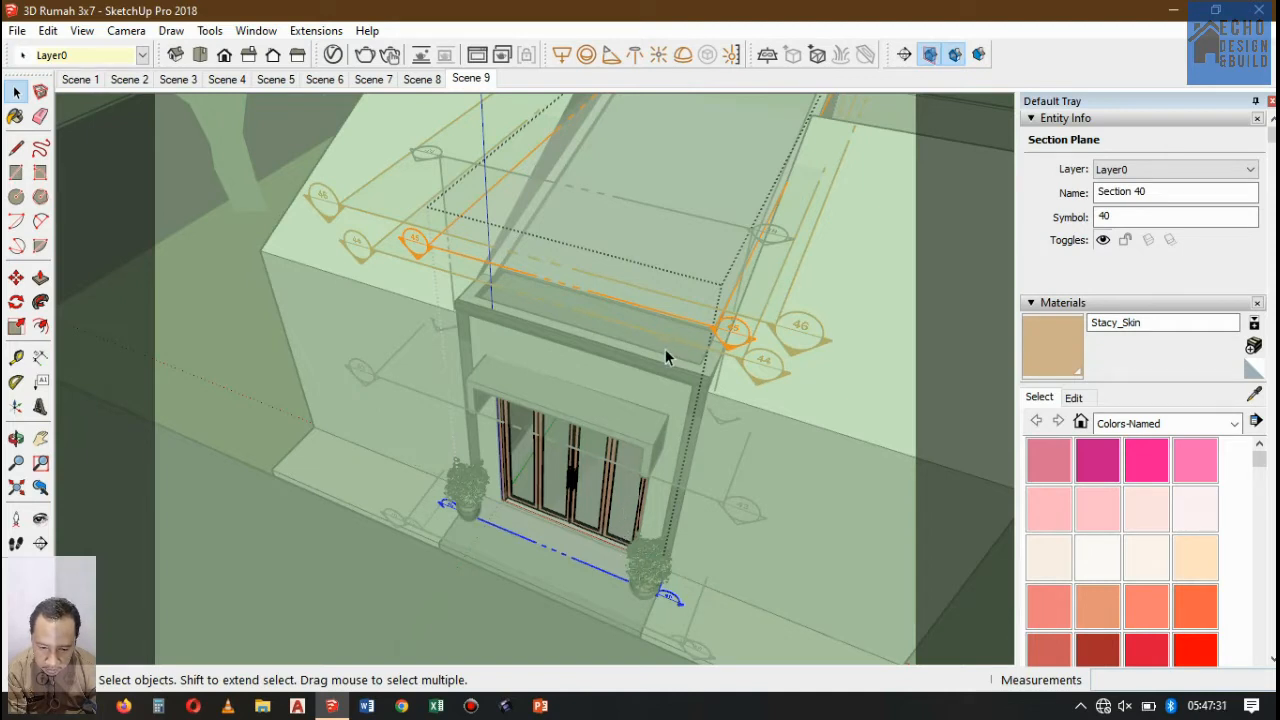
pyautogui.click(738, 338)
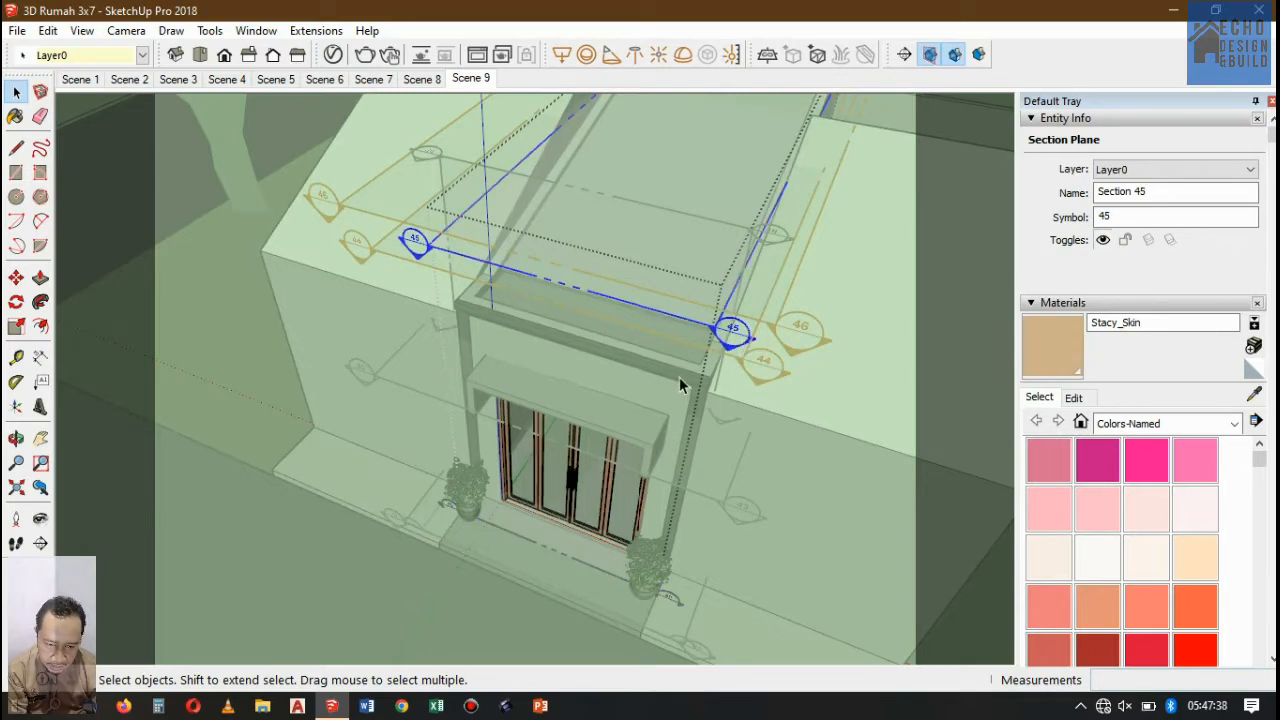
pyautogui.scroll(-5, 679, 377)
pyautogui.scroll(-1, 646, 390)
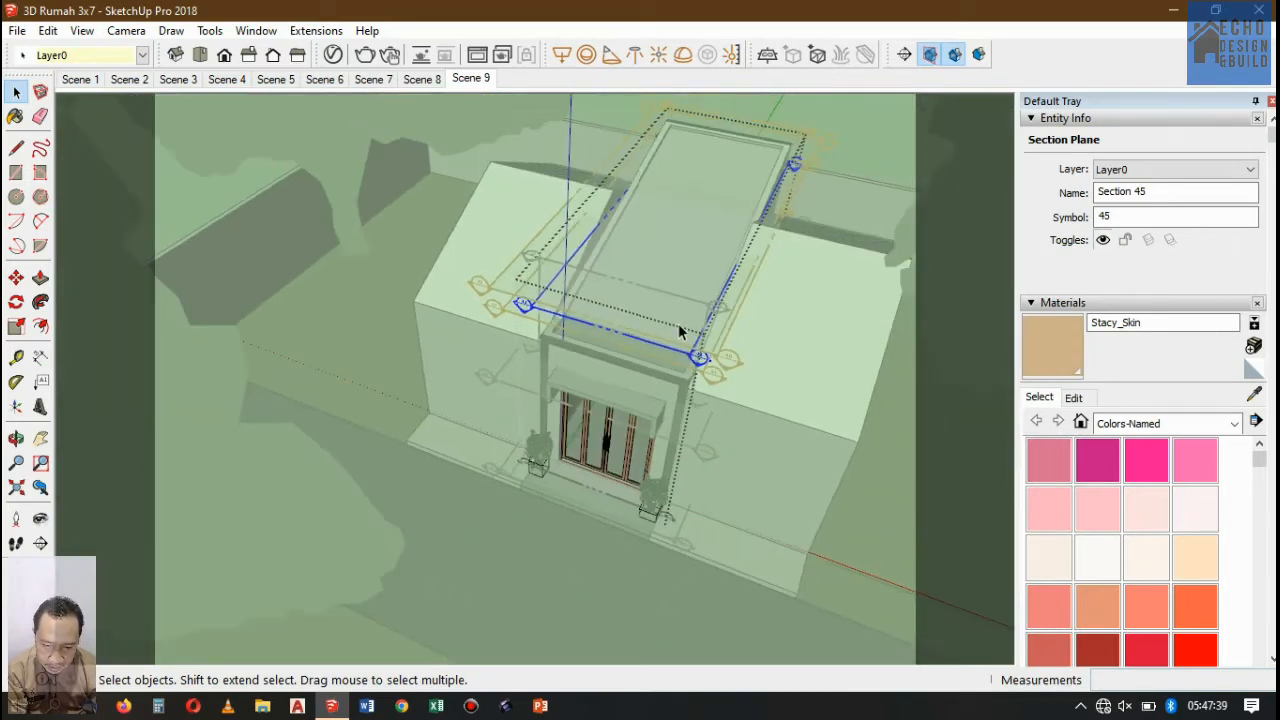
pyautogui.scroll(1, 678, 322)
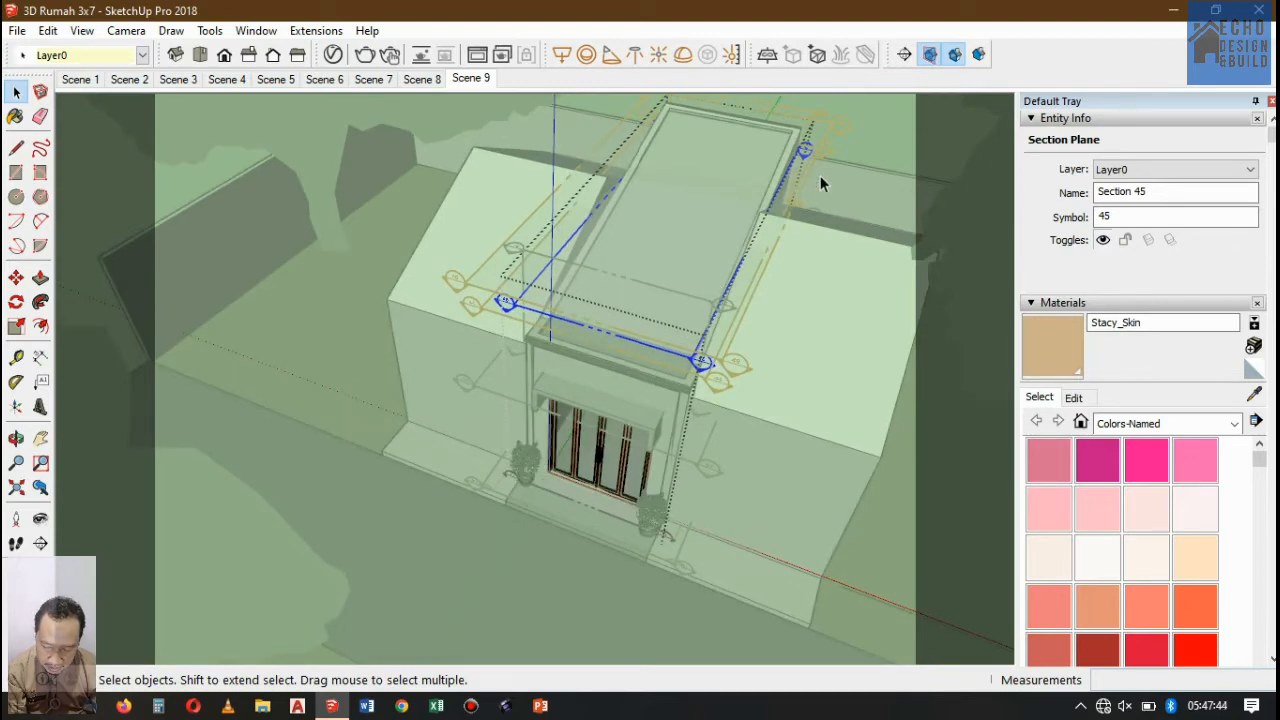
pyautogui.click(894, 107)
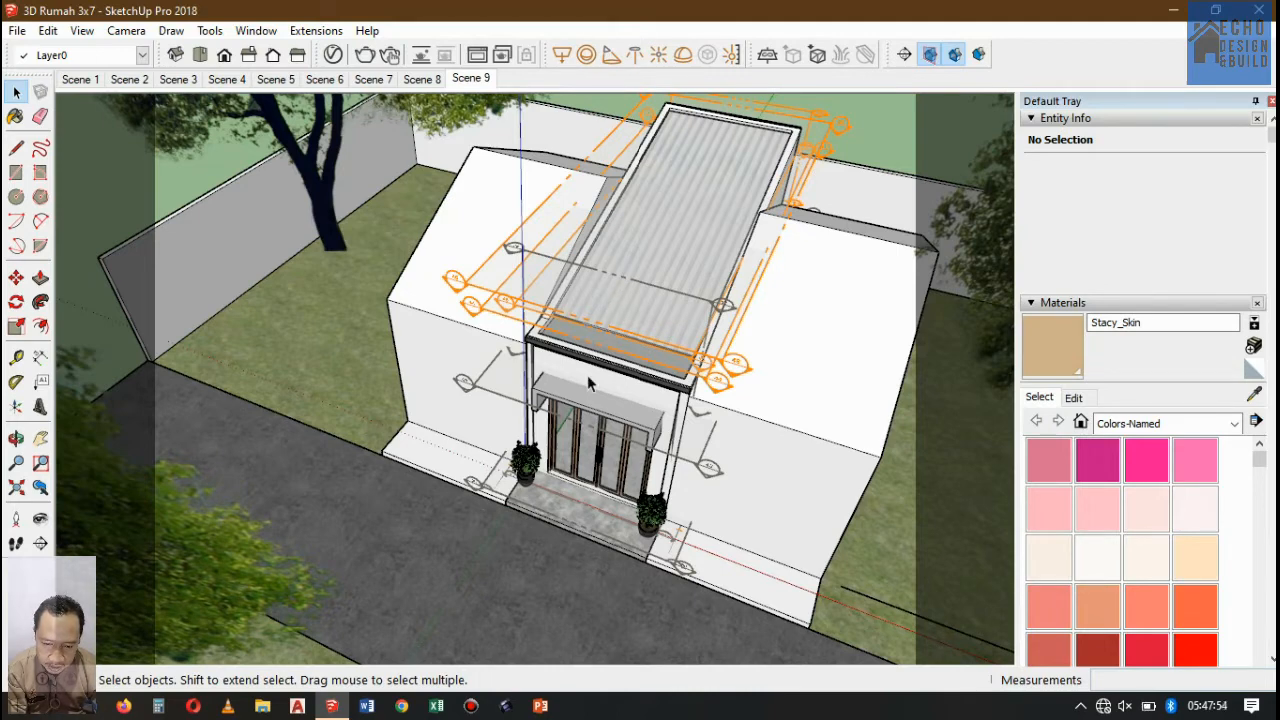
# - Select the group of neighbouring buildings, boundary walls and trees while viewing the site from farther away
pyautogui.moveTo(476, 320); pyautogui.dragTo(527, 312, button='middle')
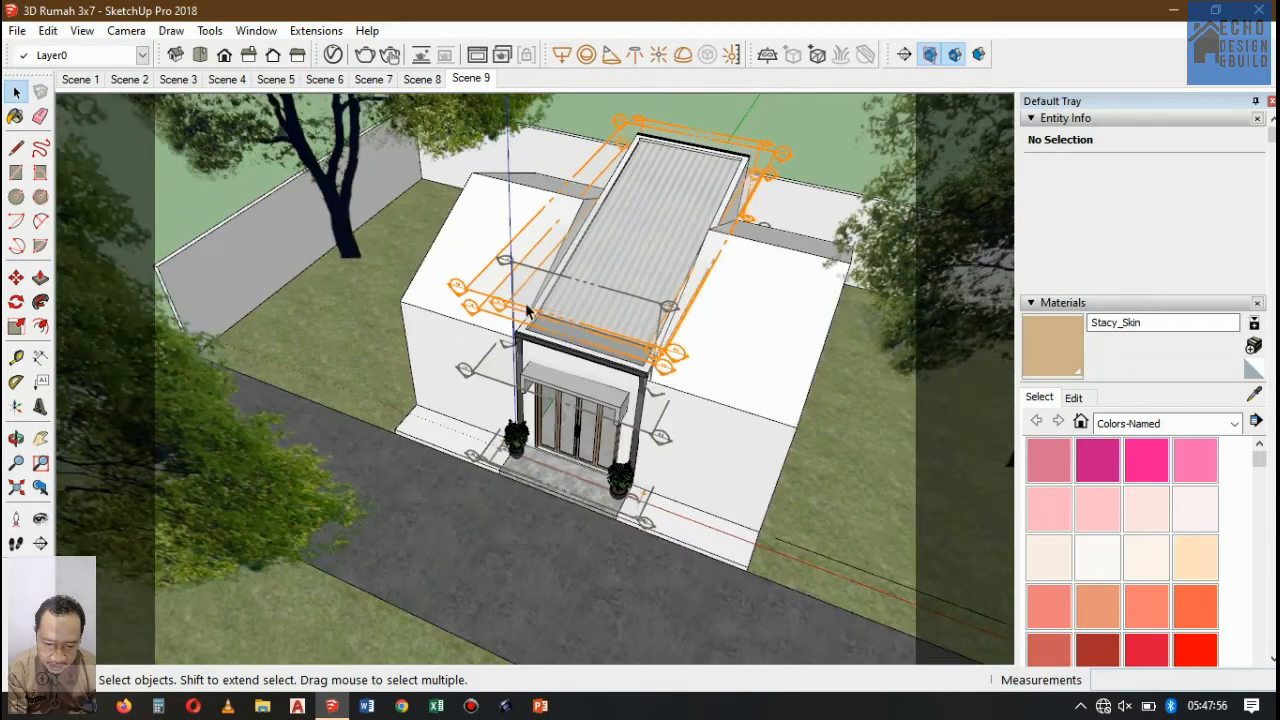
pyautogui.scroll(-1, 747, 283)
pyautogui.click(747, 282)
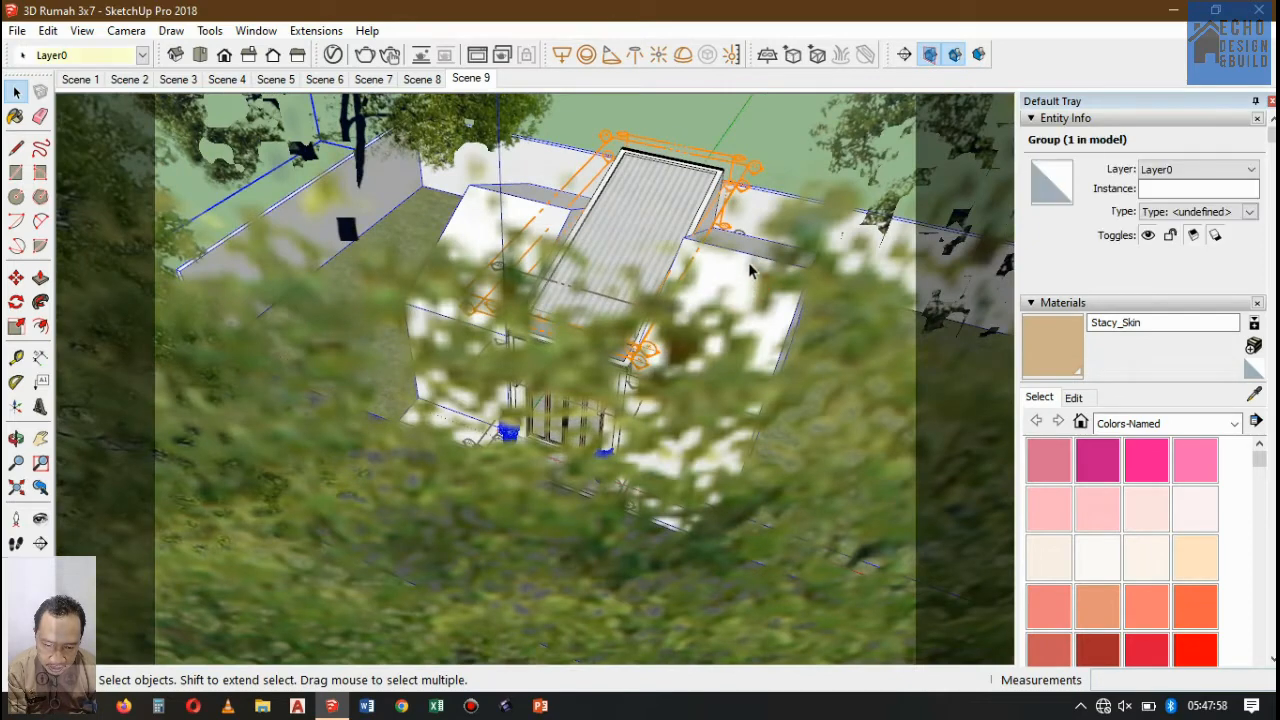
pyautogui.scroll(3, 757, 238)
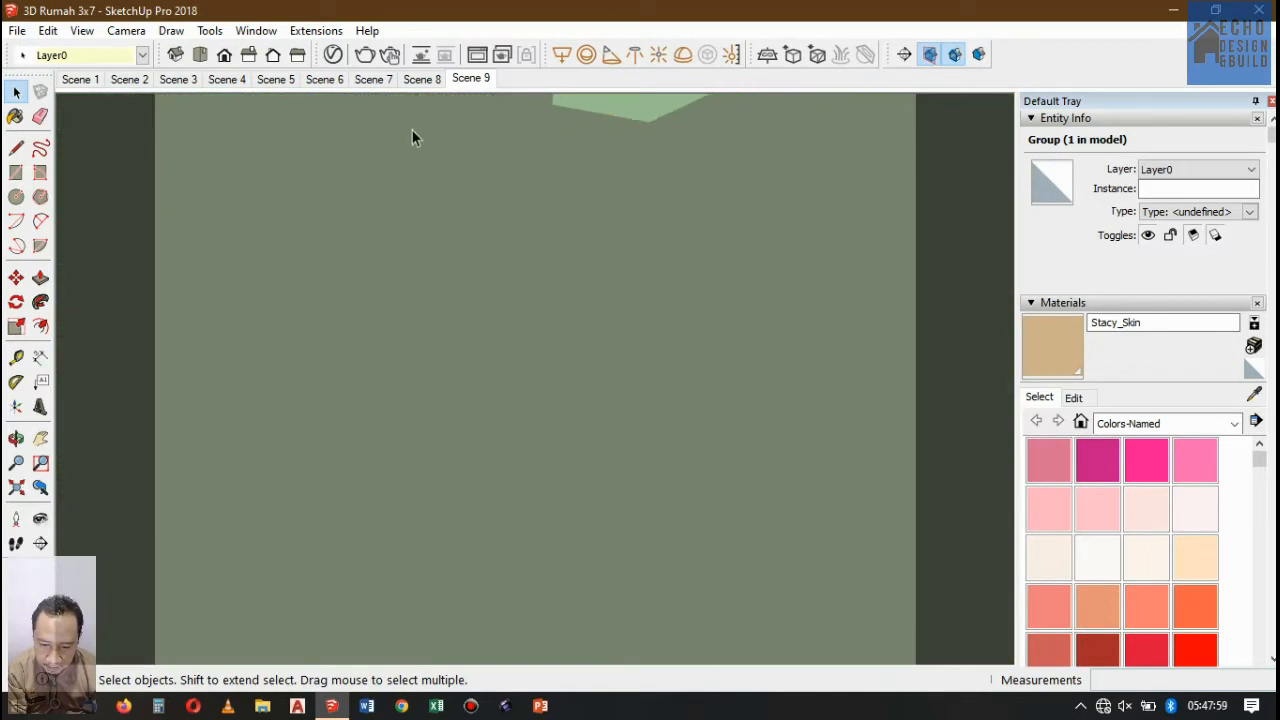
# - Return to the Scene 9 view and unhide all hidden objects in the model
pyautogui.click(464, 79)
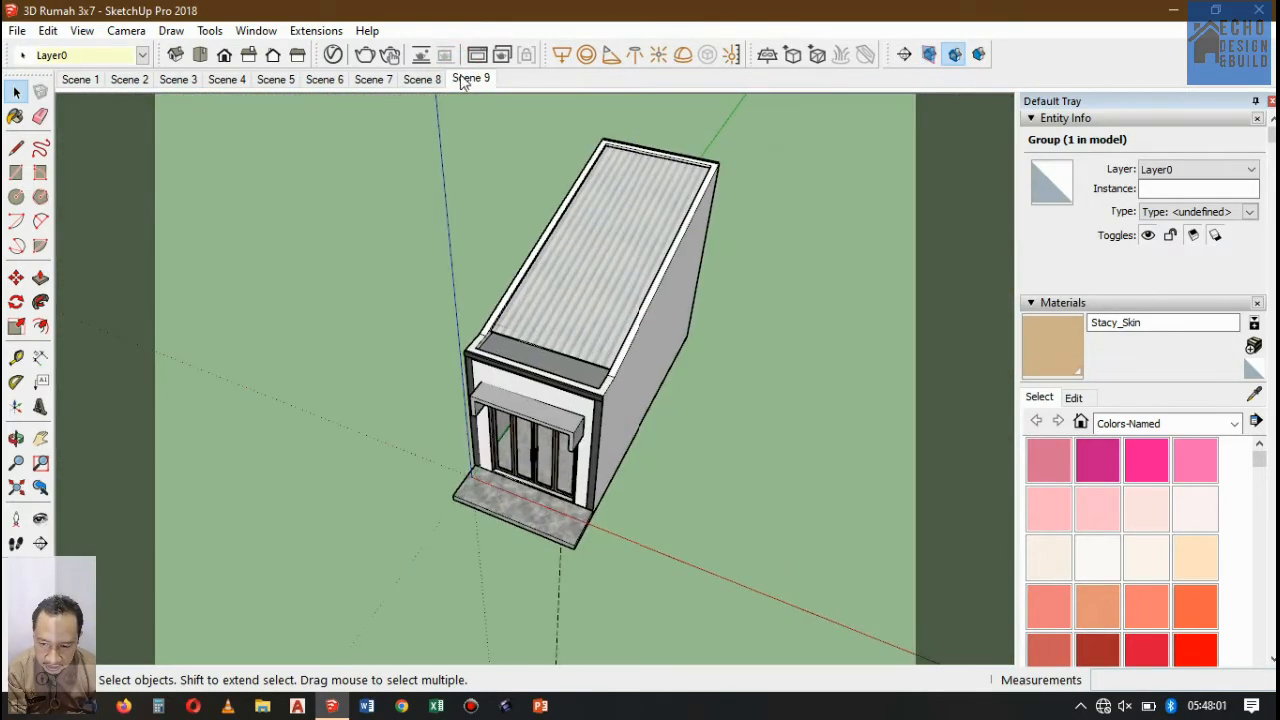
pyautogui.click(47, 30)
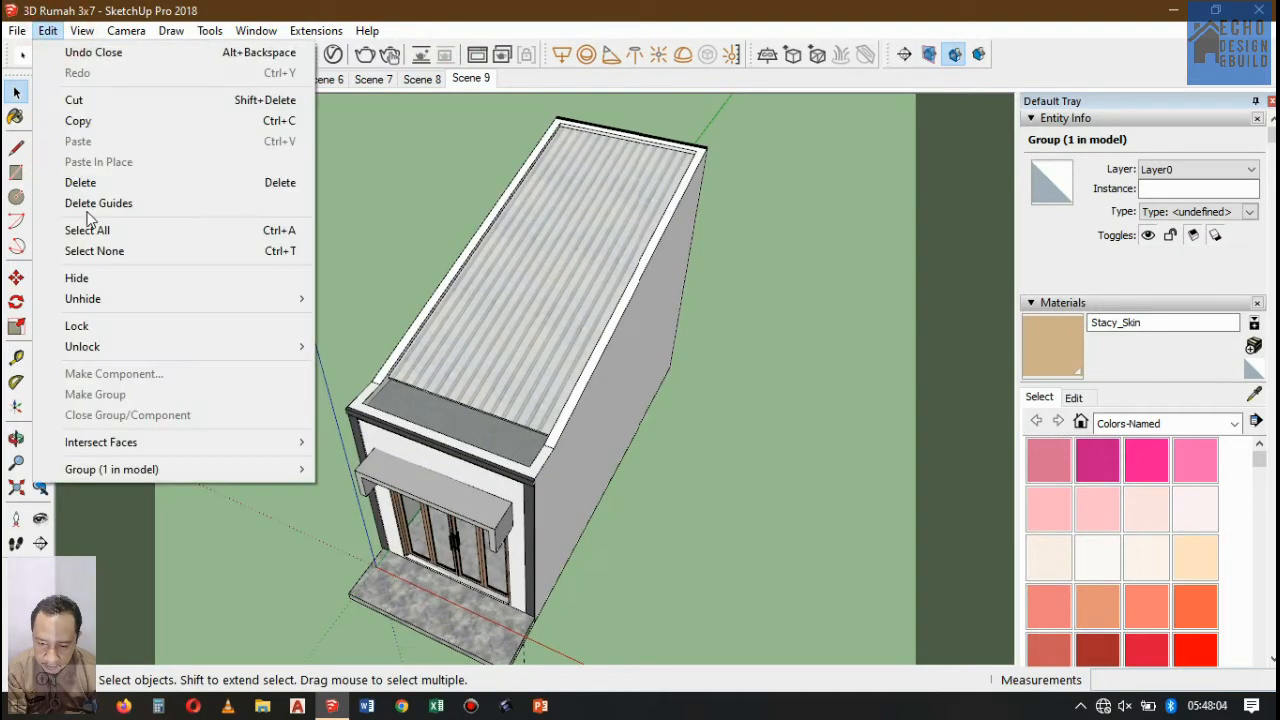
pyautogui.moveTo(116, 289)
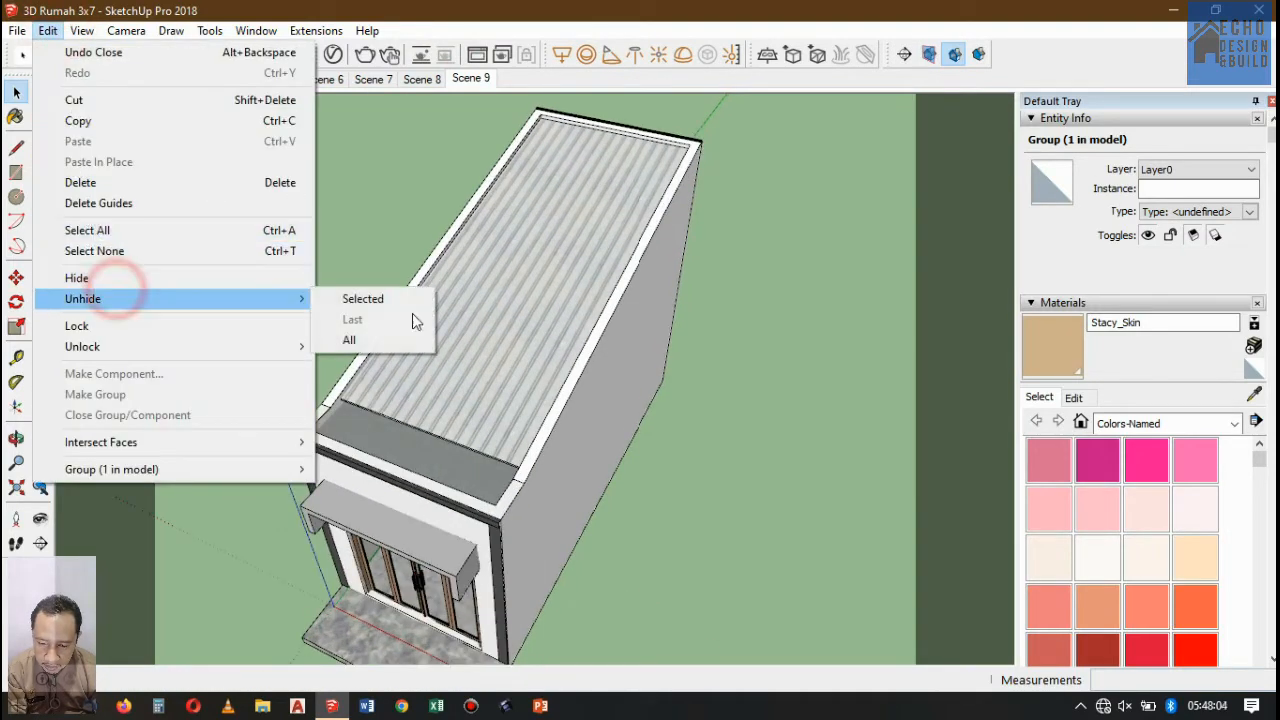
pyautogui.click(366, 342)
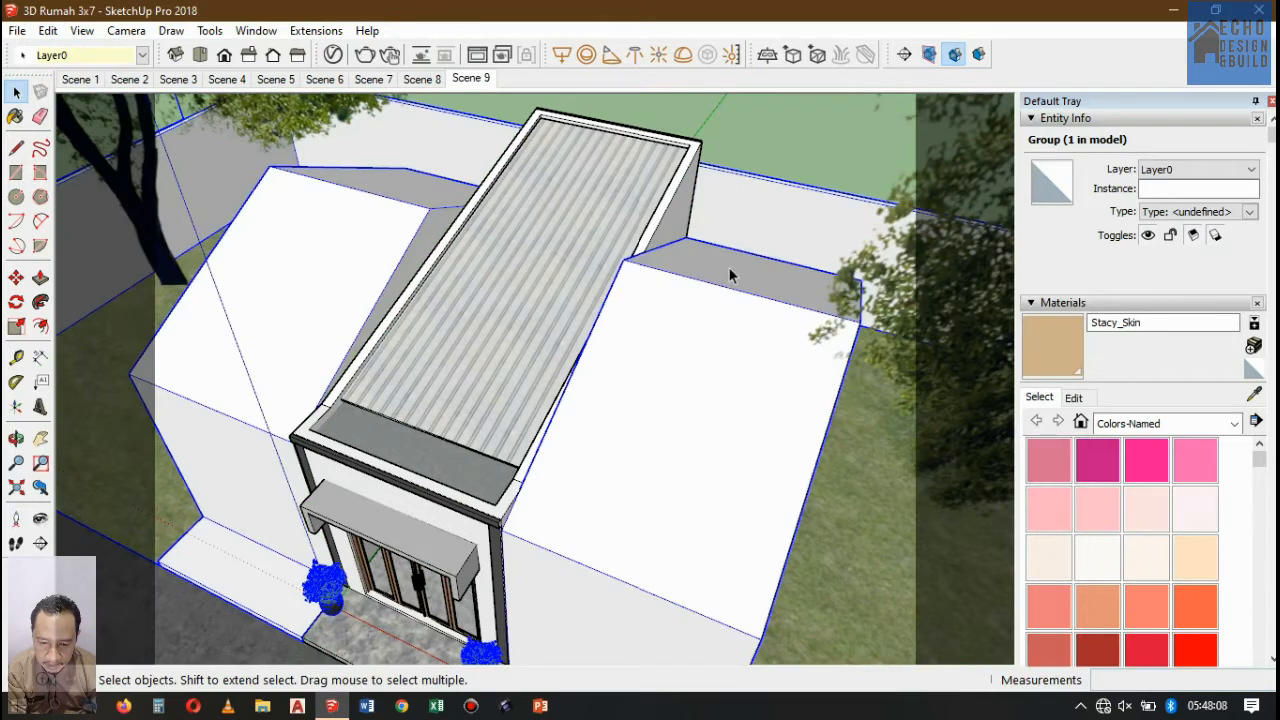
pyautogui.scroll(-3, 719, 280)
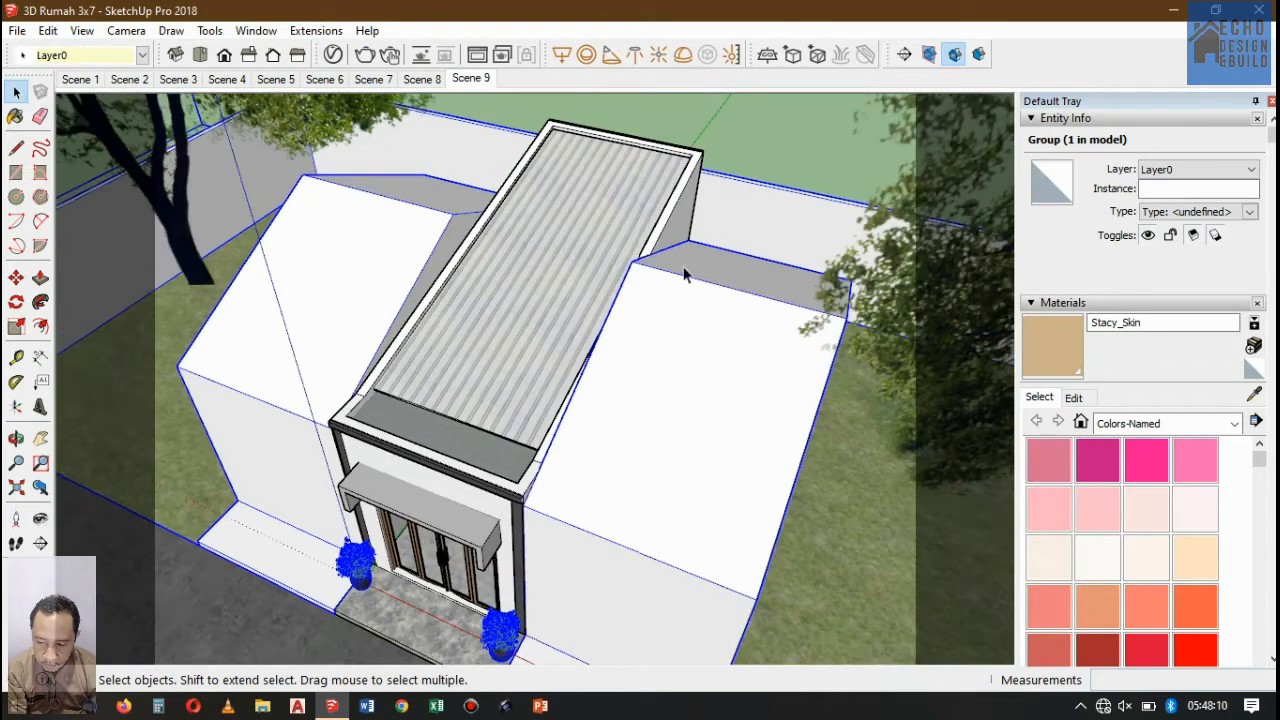
# - Open the group of neighbouring buildings, boundary walls and trees for editing, with the whole site in view
pyautogui.click(16, 488)
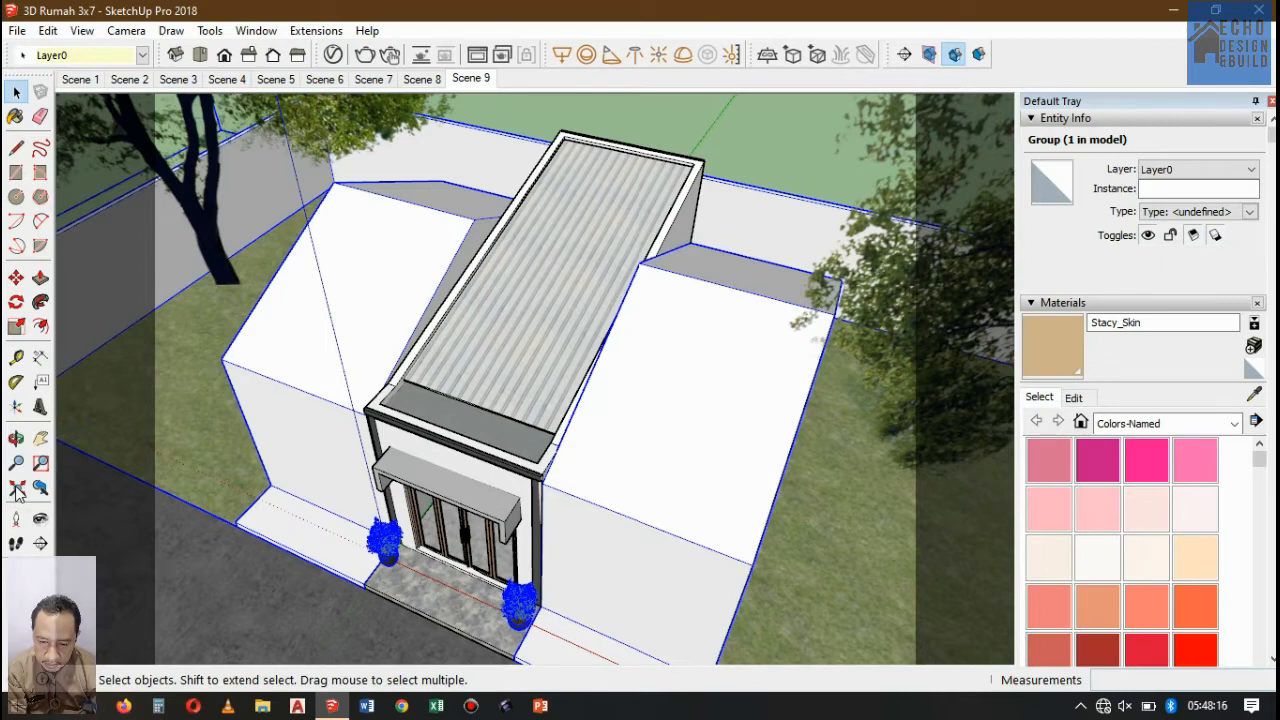
pyautogui.click(16, 488)
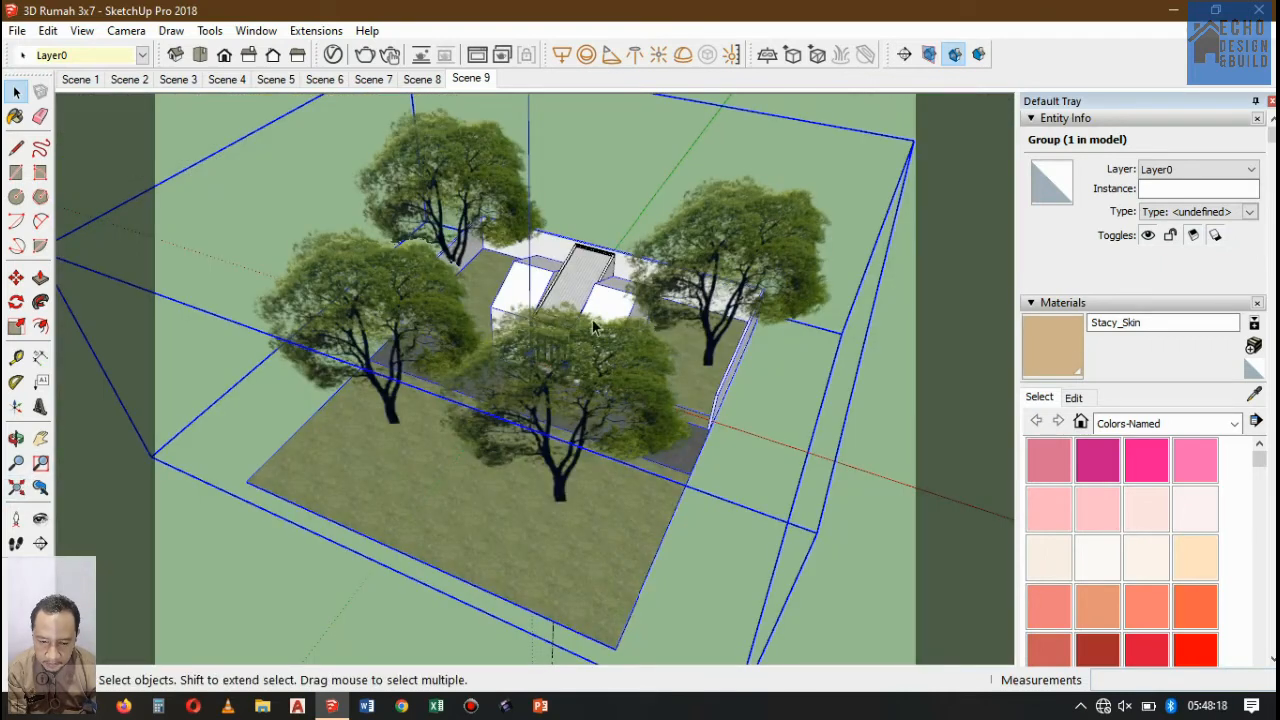
pyautogui.click(729, 230)
pyautogui.doubleClick(729, 232)
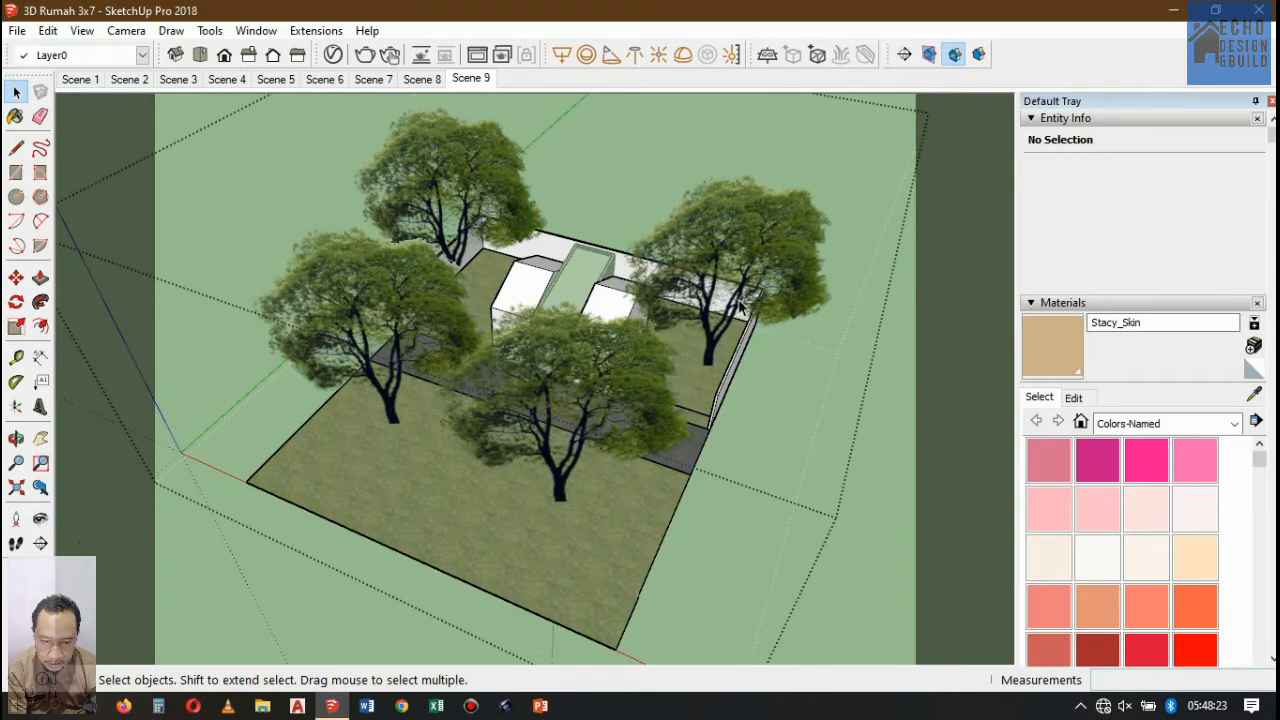
# - Place a horizontal section plane inside the surroundings group at the top of the rear boundary wall
pyautogui.click(905, 57)
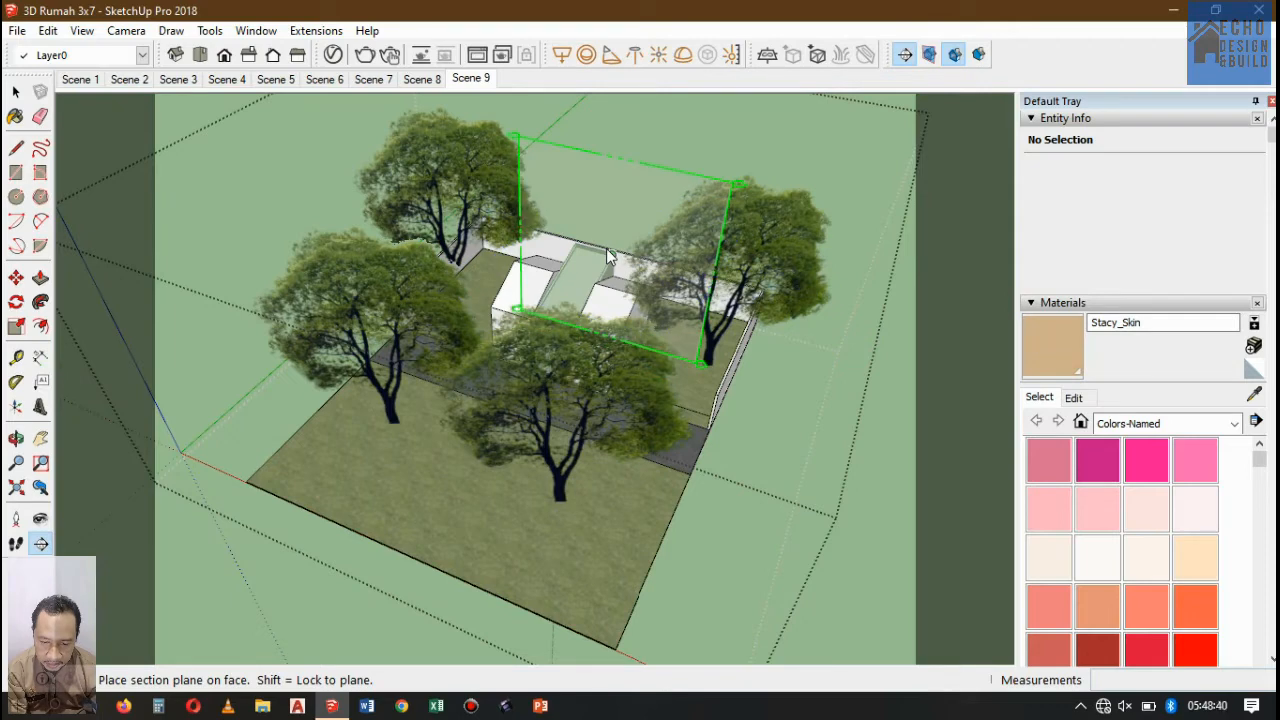
pyautogui.scroll(4, 606, 250)
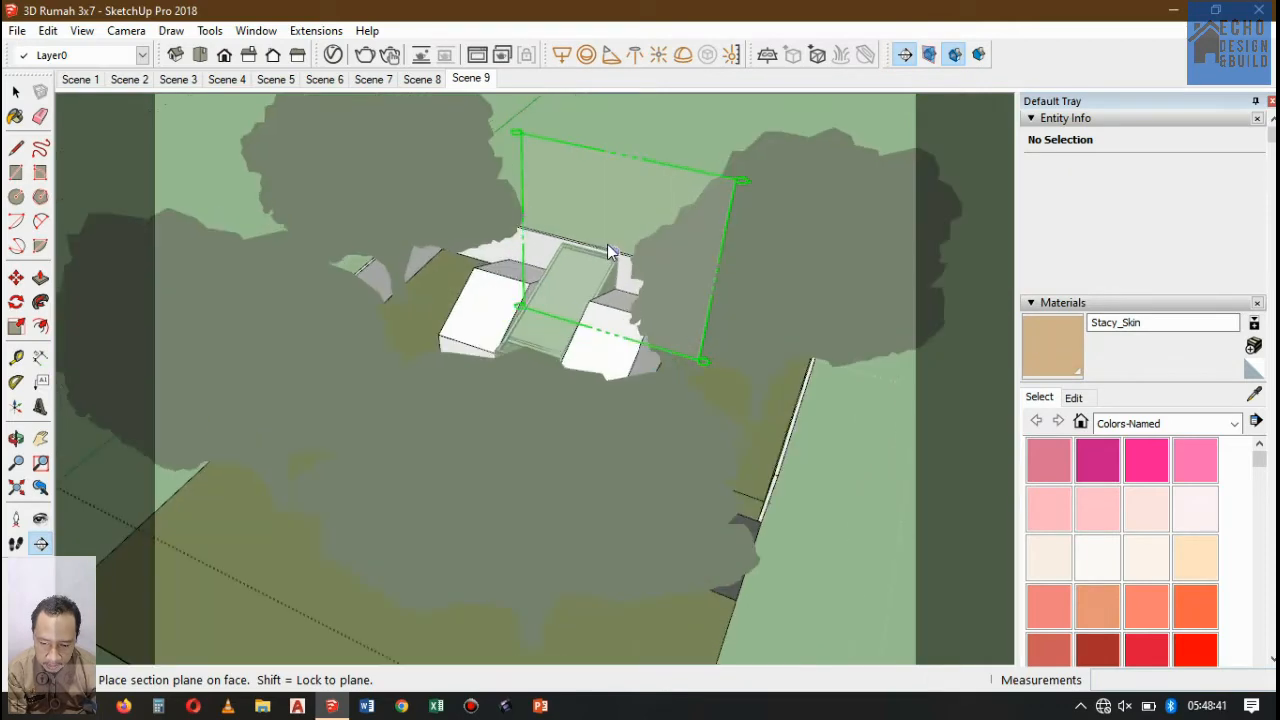
pyautogui.scroll(5, 607, 244)
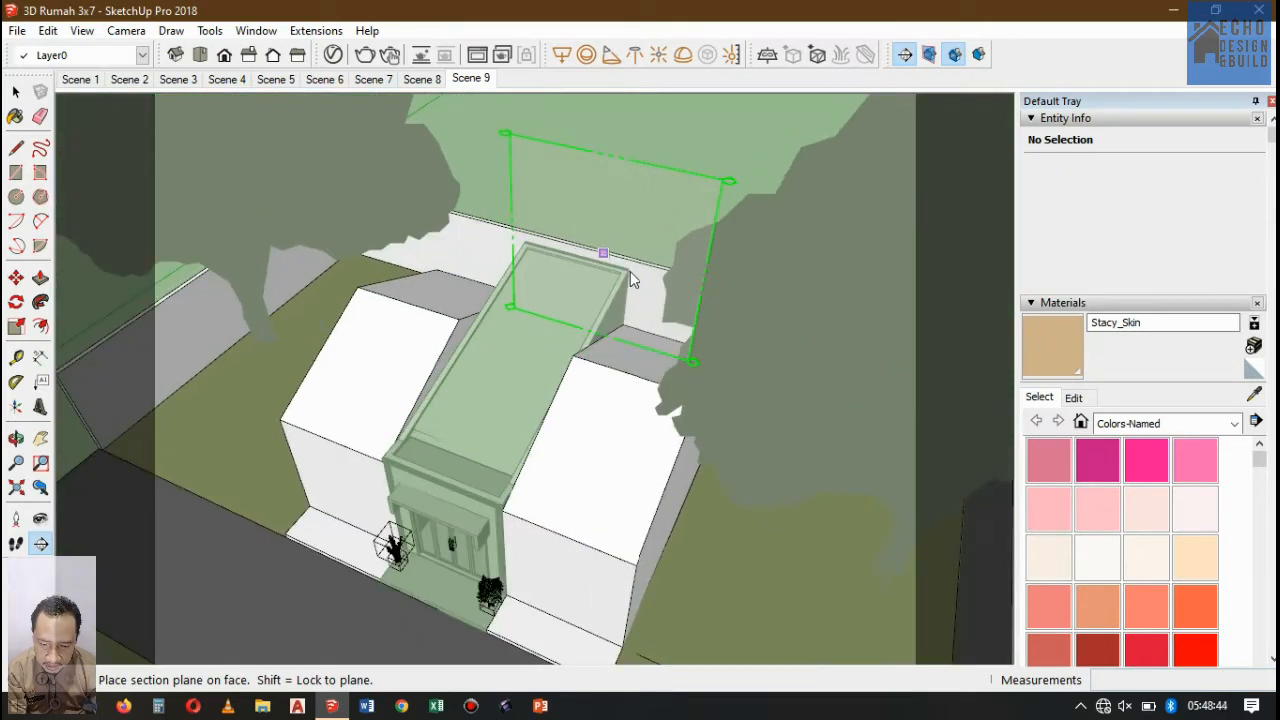
pyautogui.scroll(5, 630, 279)
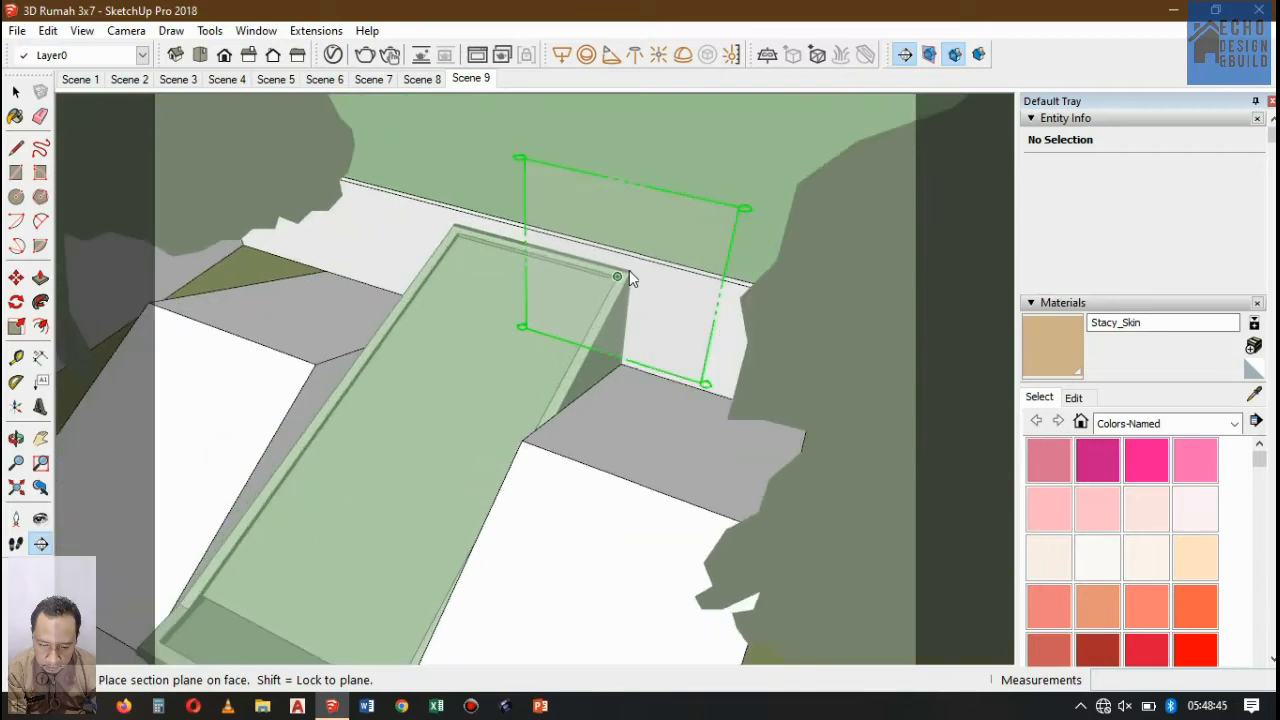
pyautogui.scroll(5, 629, 270)
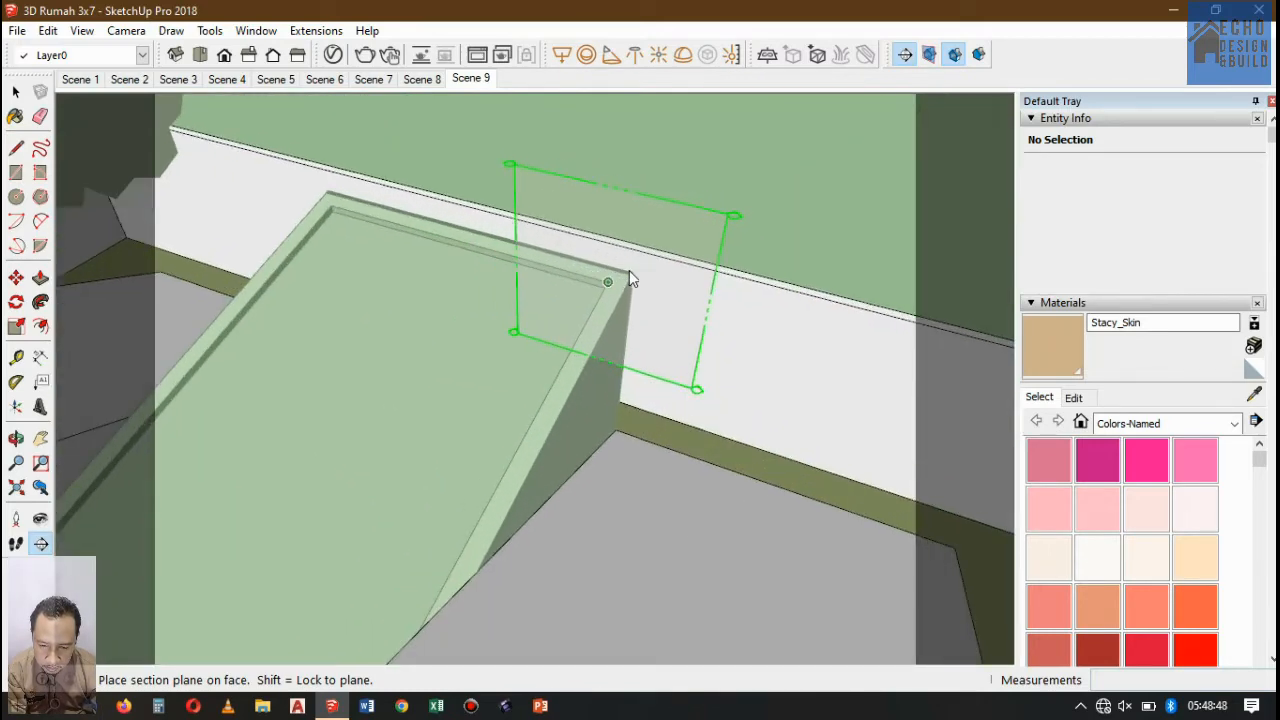
pyautogui.scroll(3, 629, 275)
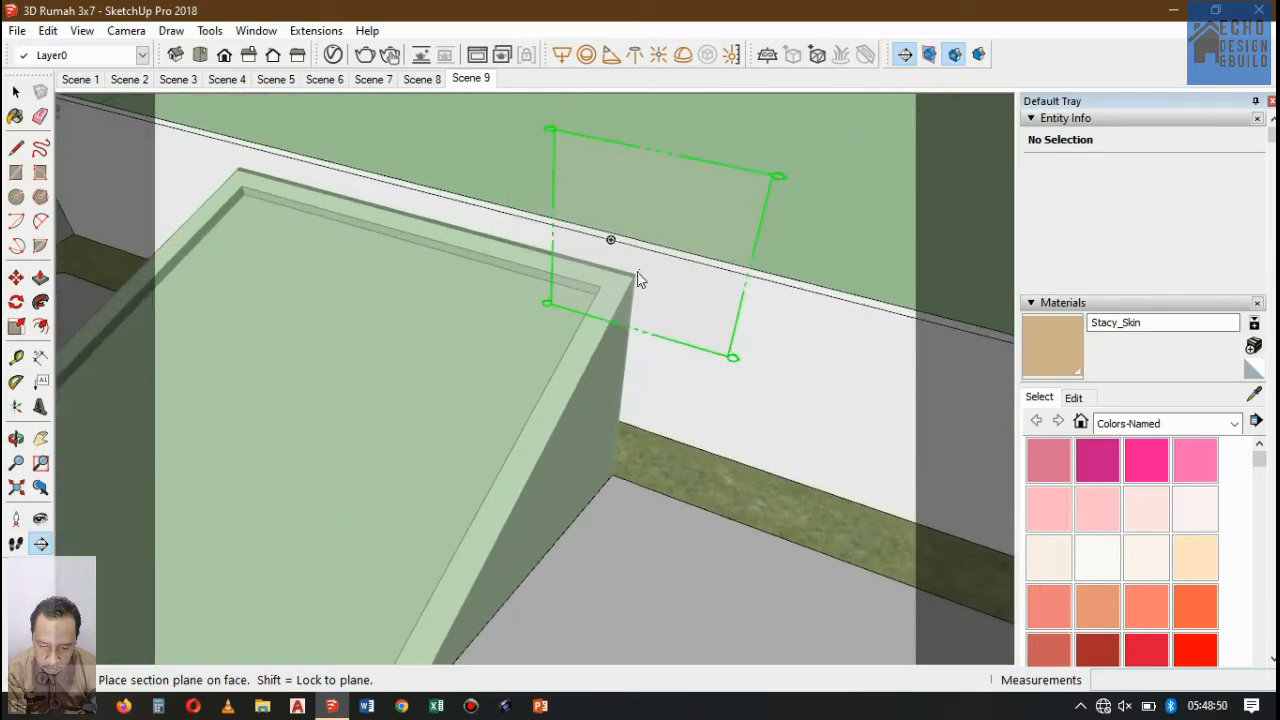
pyautogui.scroll(2, 637, 279)
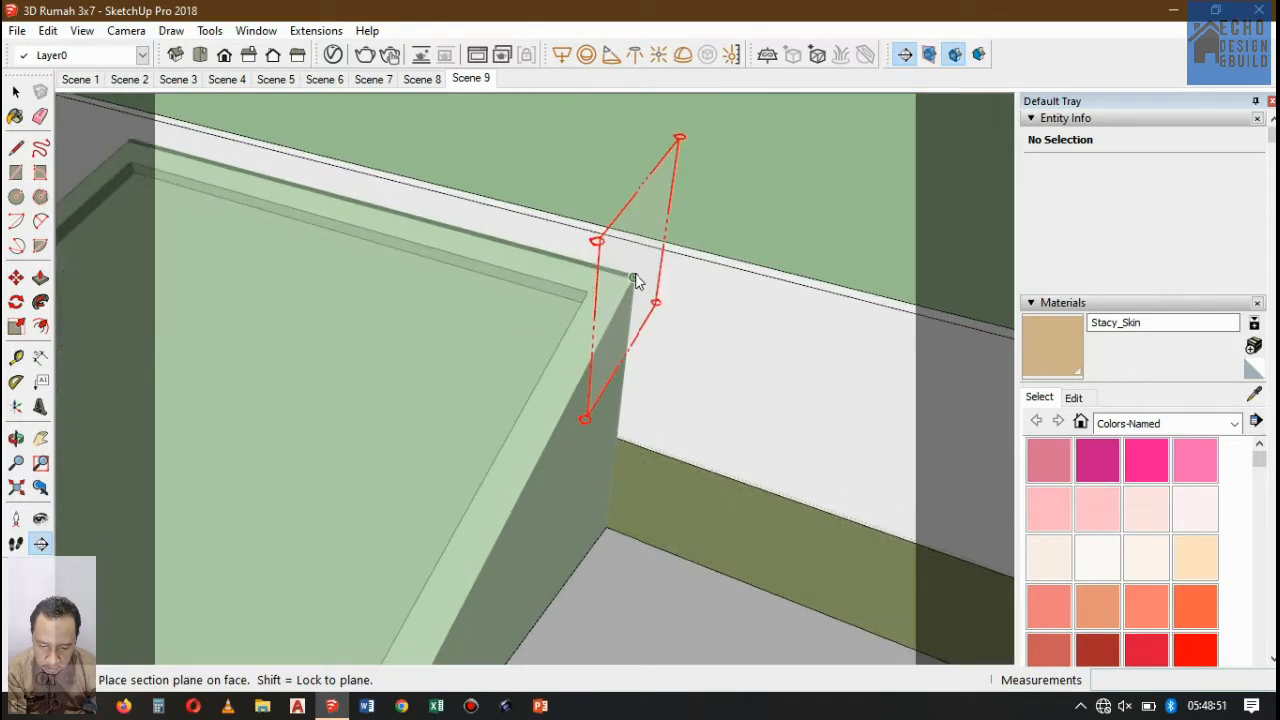
pyautogui.scroll(1, 635, 273)
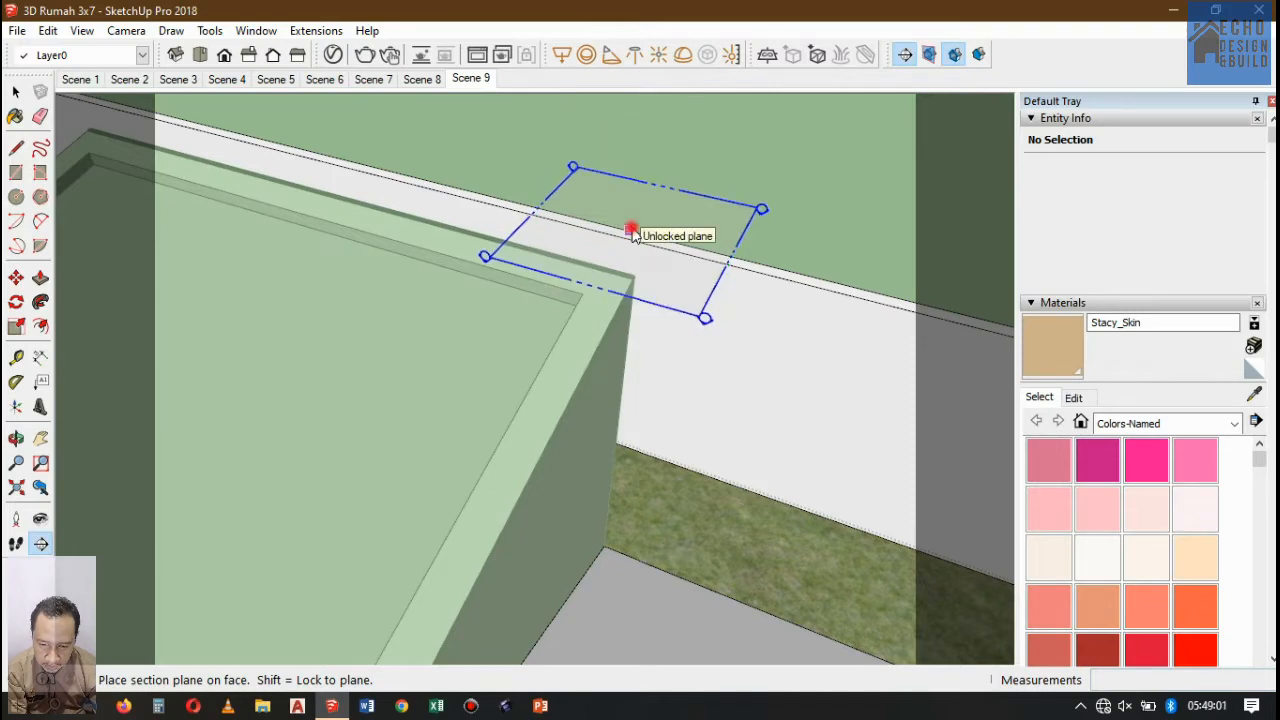
pyautogui.click(630, 233)
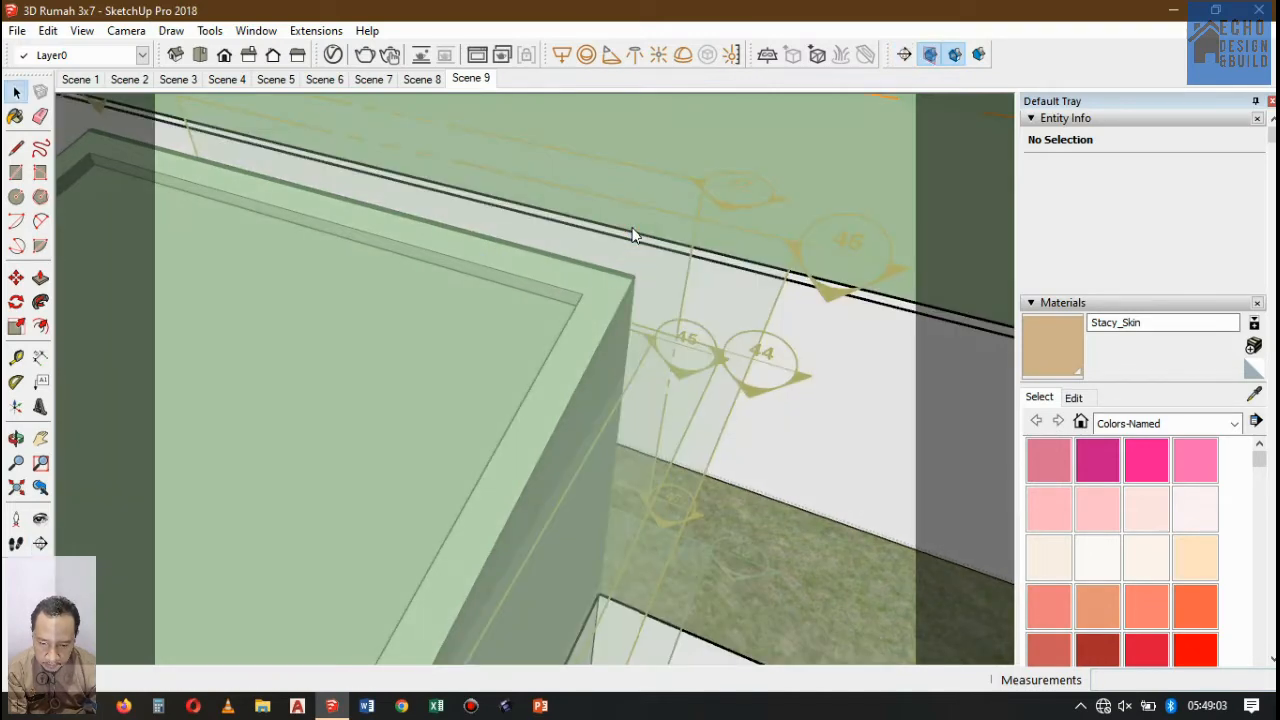
# - Move the new horizontal section plane about 3.61 m down along the blue axis, below the ground surface
pyautogui.scroll(-4, 613, 250)
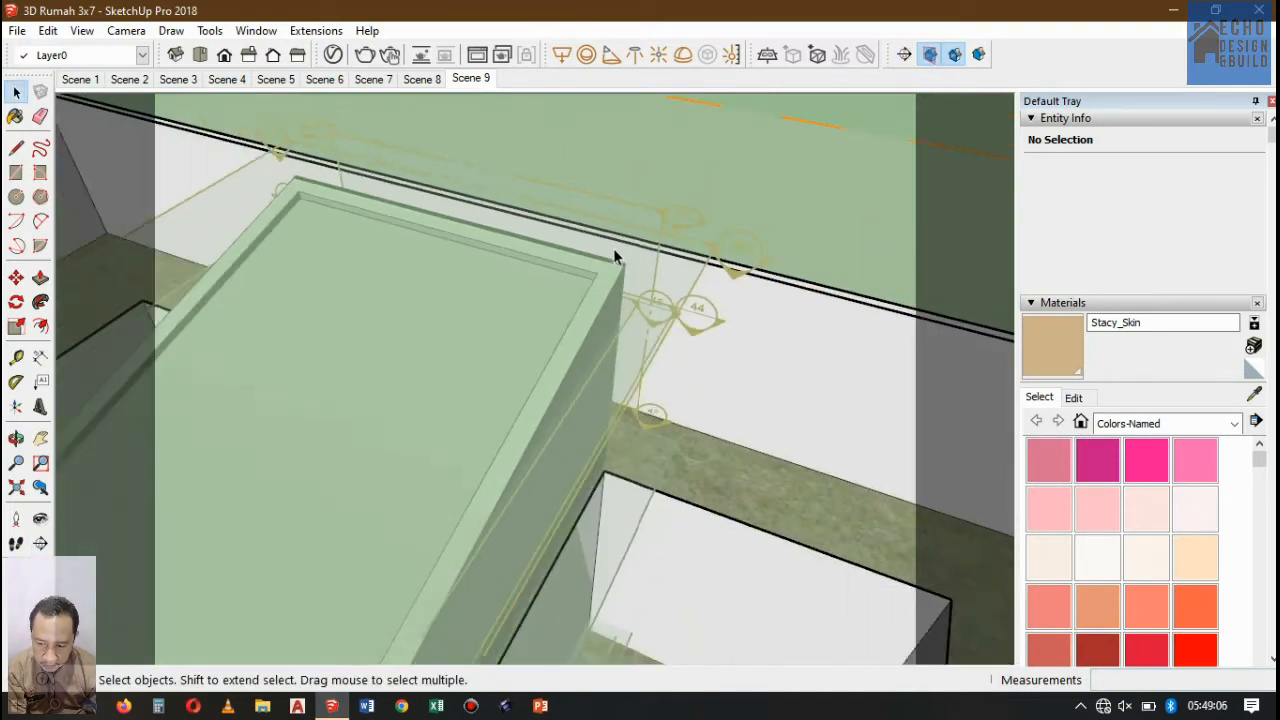
pyautogui.click(16, 488)
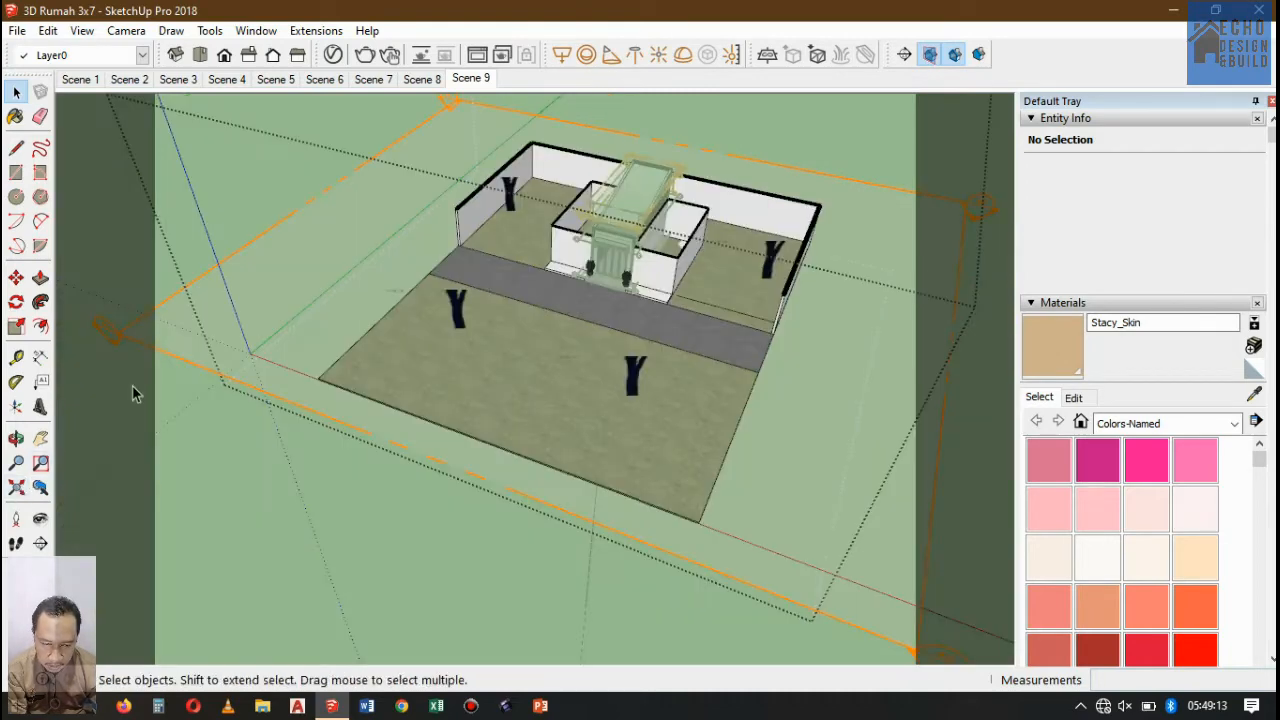
pyautogui.click(987, 211)
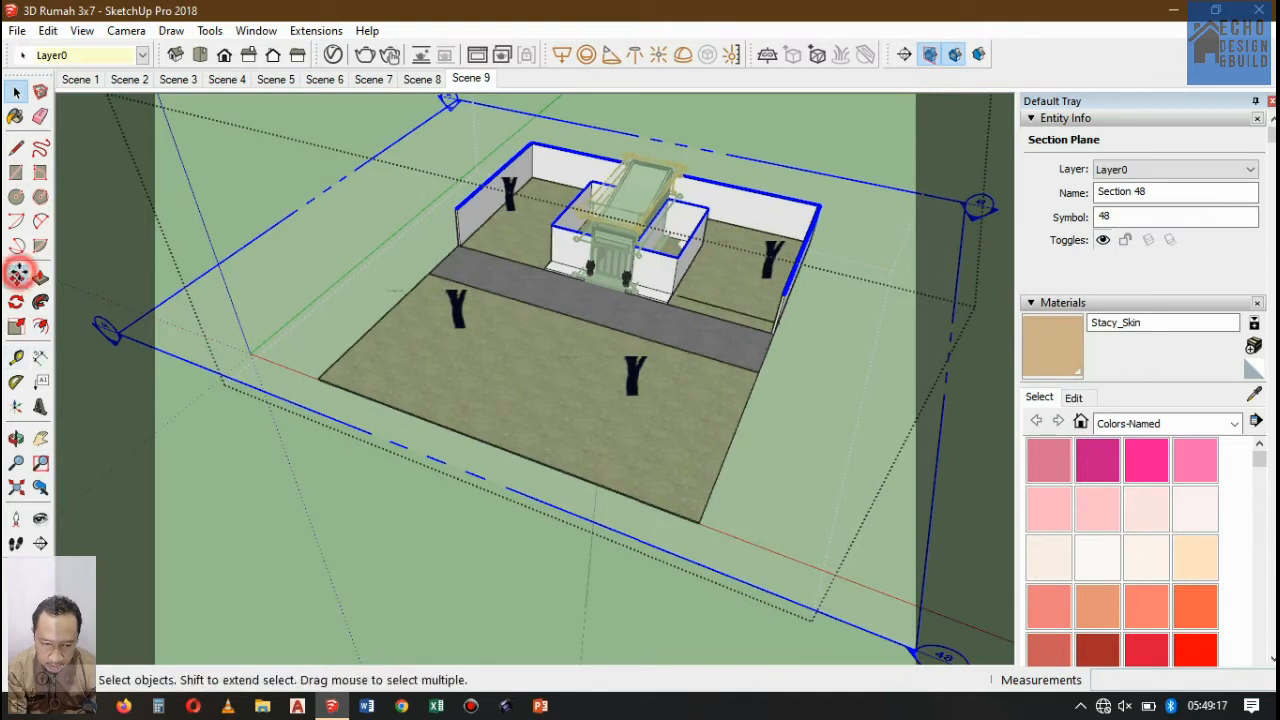
pyautogui.click(16, 278)
pyautogui.click(980, 208)
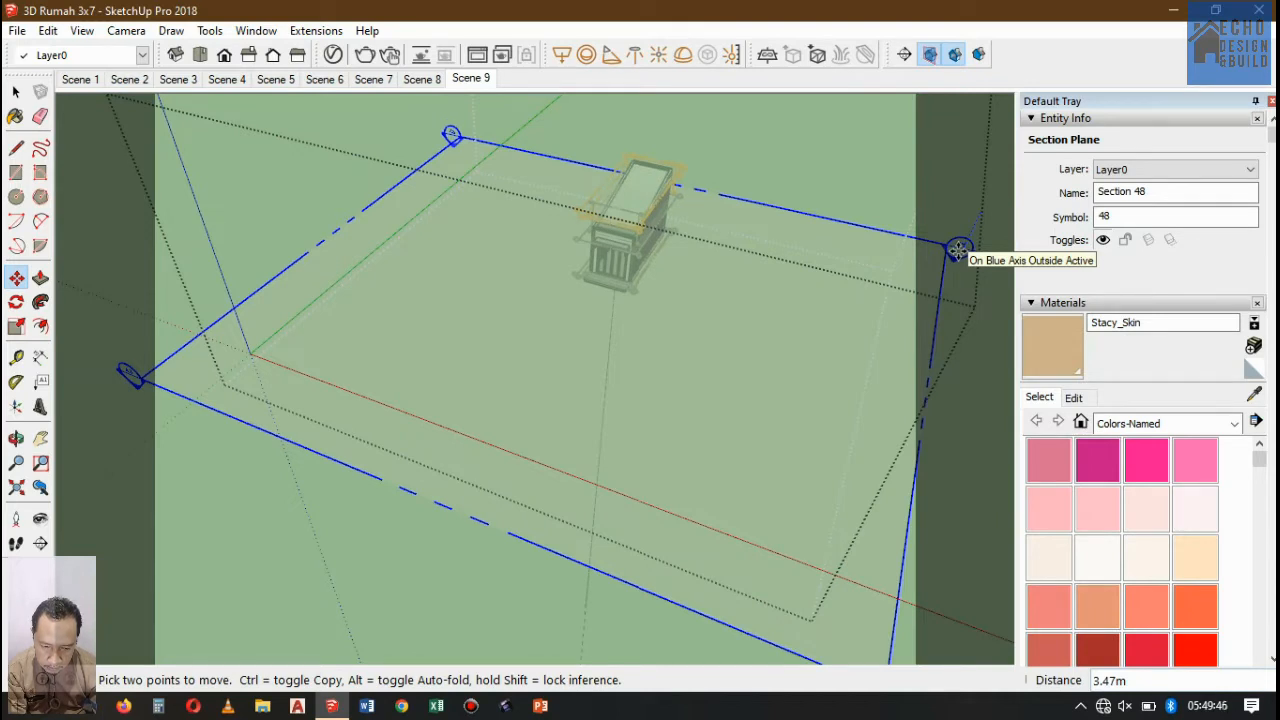
pyautogui.click(958, 250)
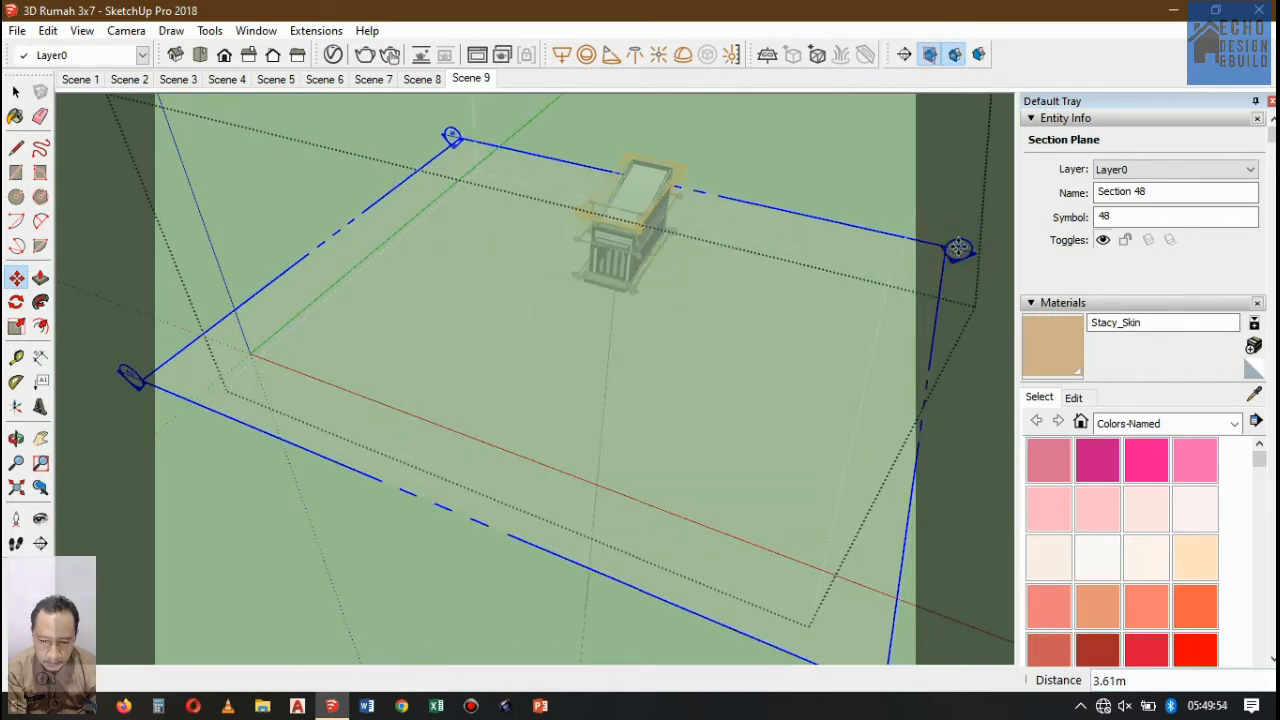
pyautogui.click(958, 249)
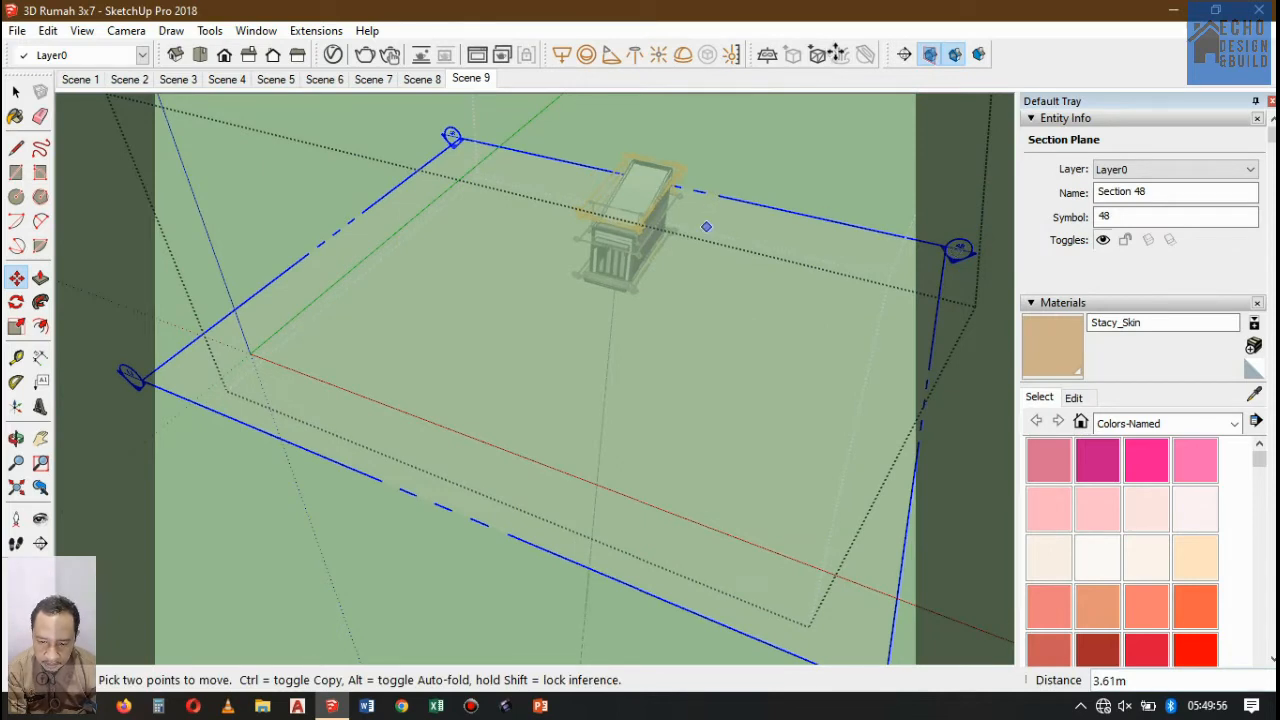
pyautogui.click(16, 91)
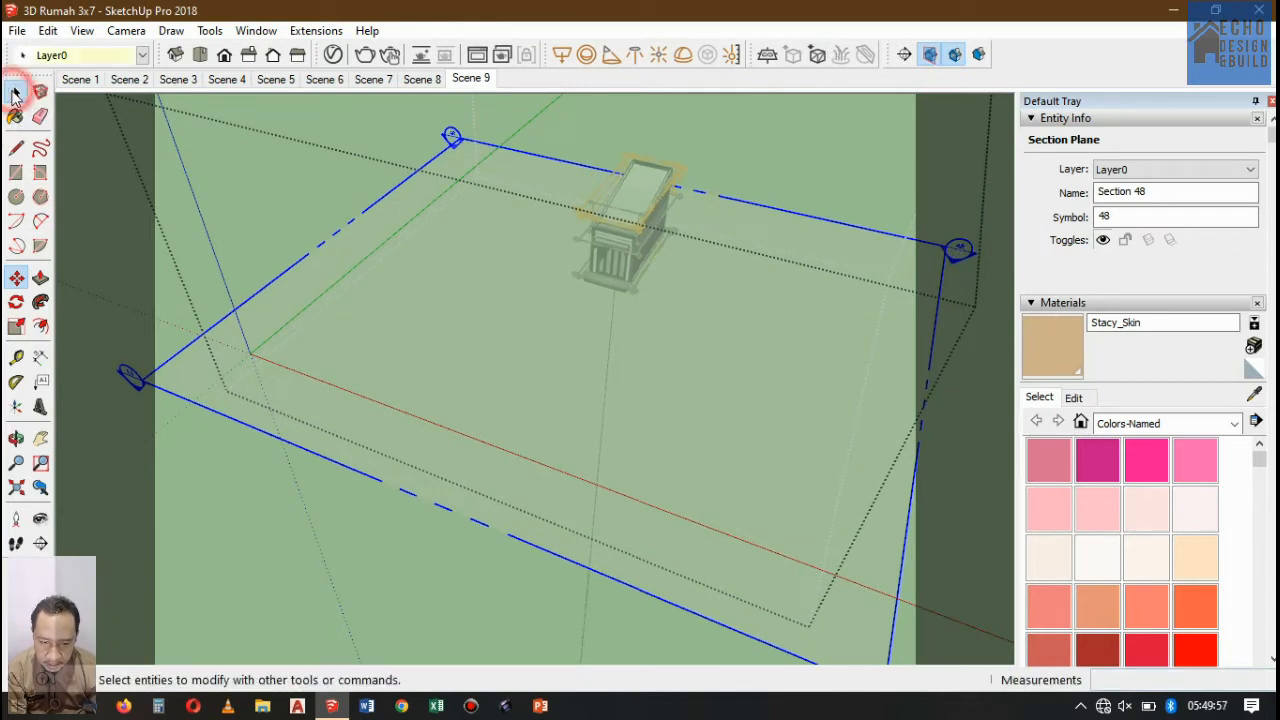
# - Turn off the display of section cuts while keeping the section planes shown
pyautogui.click(956, 50)
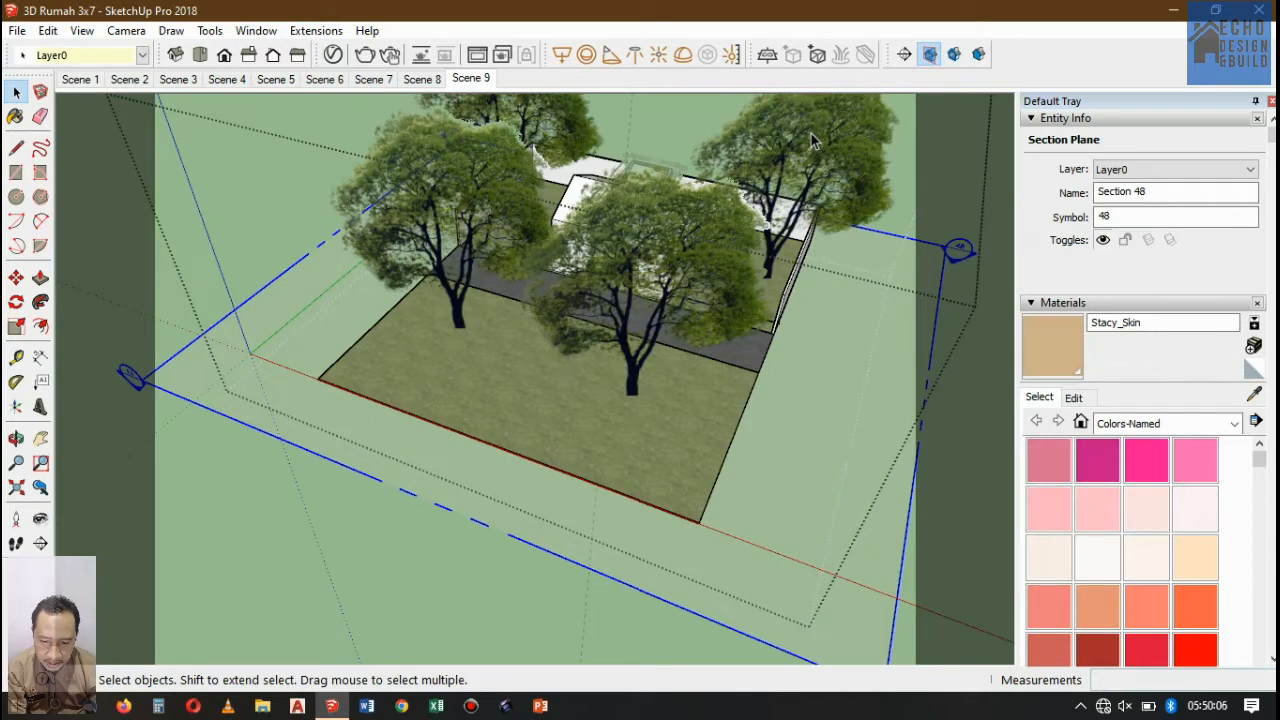
pyautogui.rightClick(469, 82)
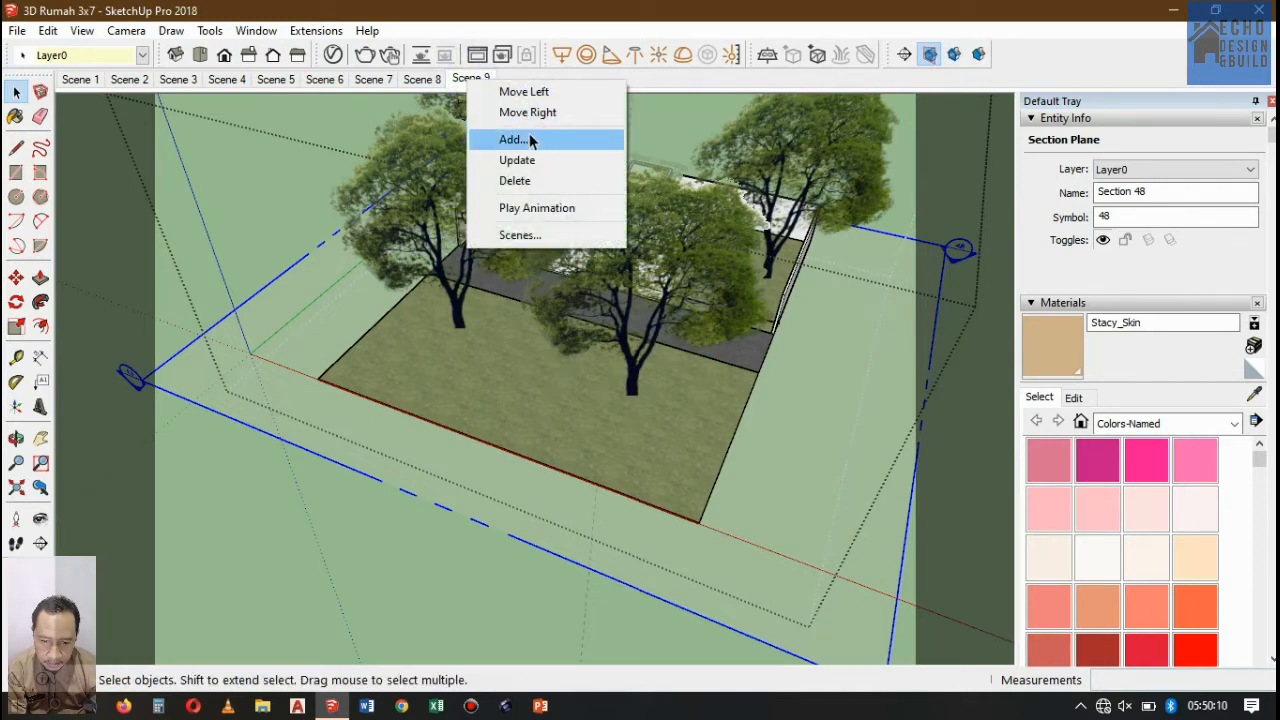
pyautogui.click(728, 17)
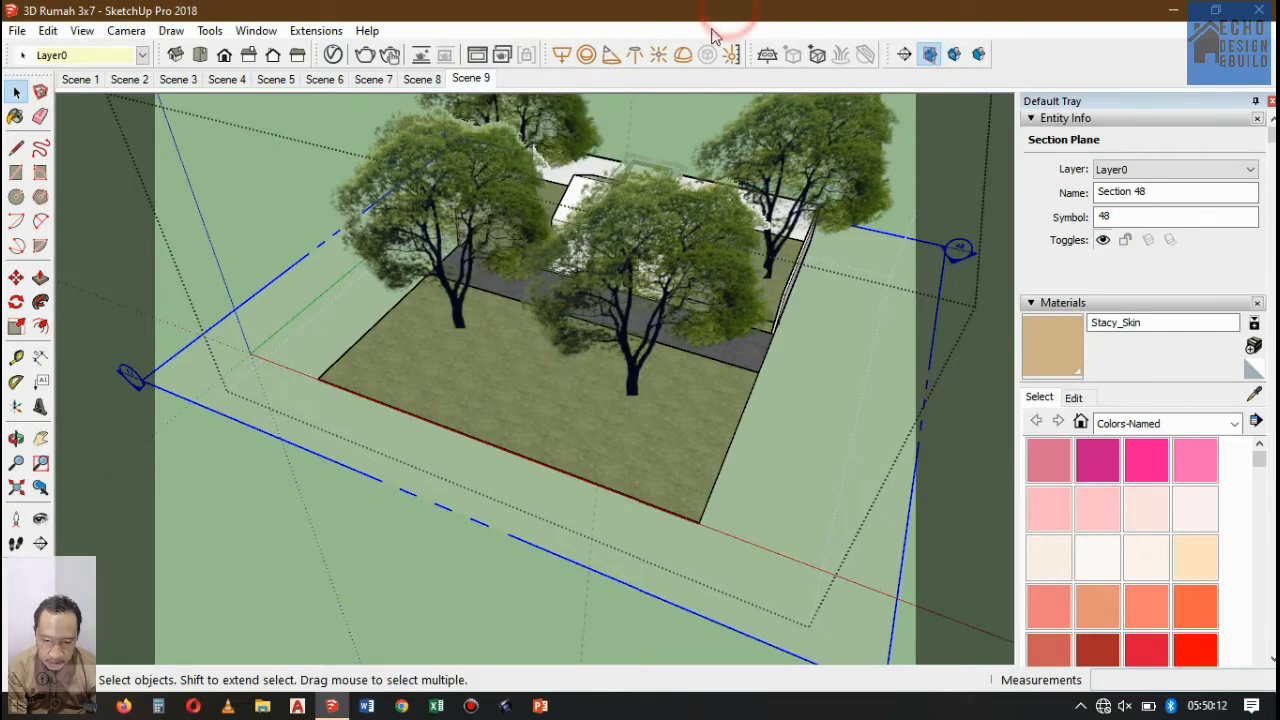
# - Frame the site from above and add a scene after Scene 9, saving the style changes as a new style
pyautogui.scroll(-3, 498, 307)
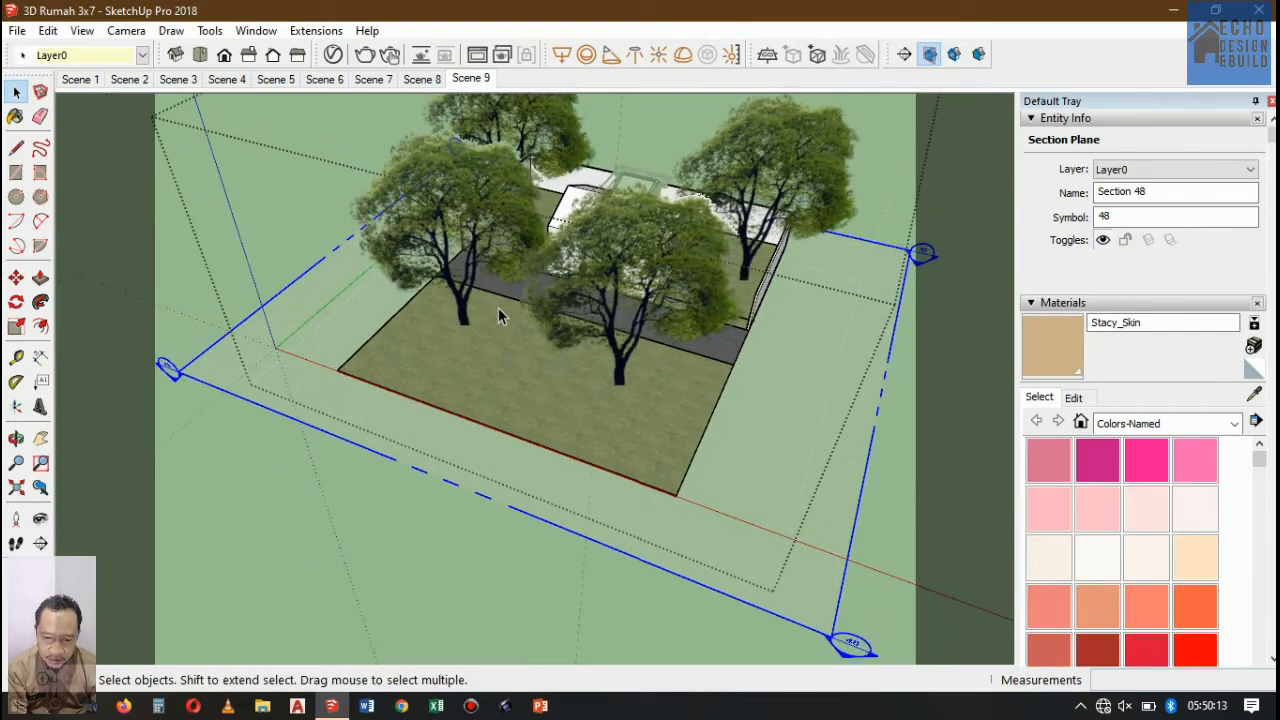
pyautogui.scroll(-2, 498, 308)
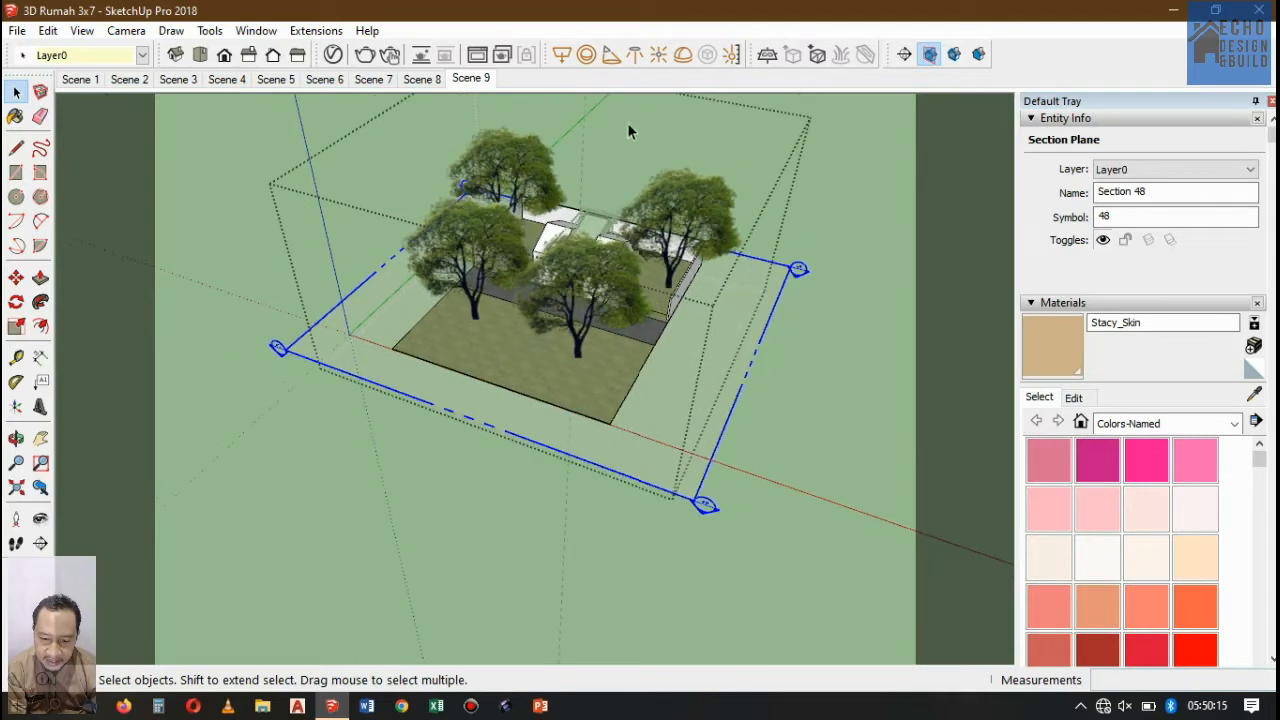
pyautogui.scroll(2, 633, 118)
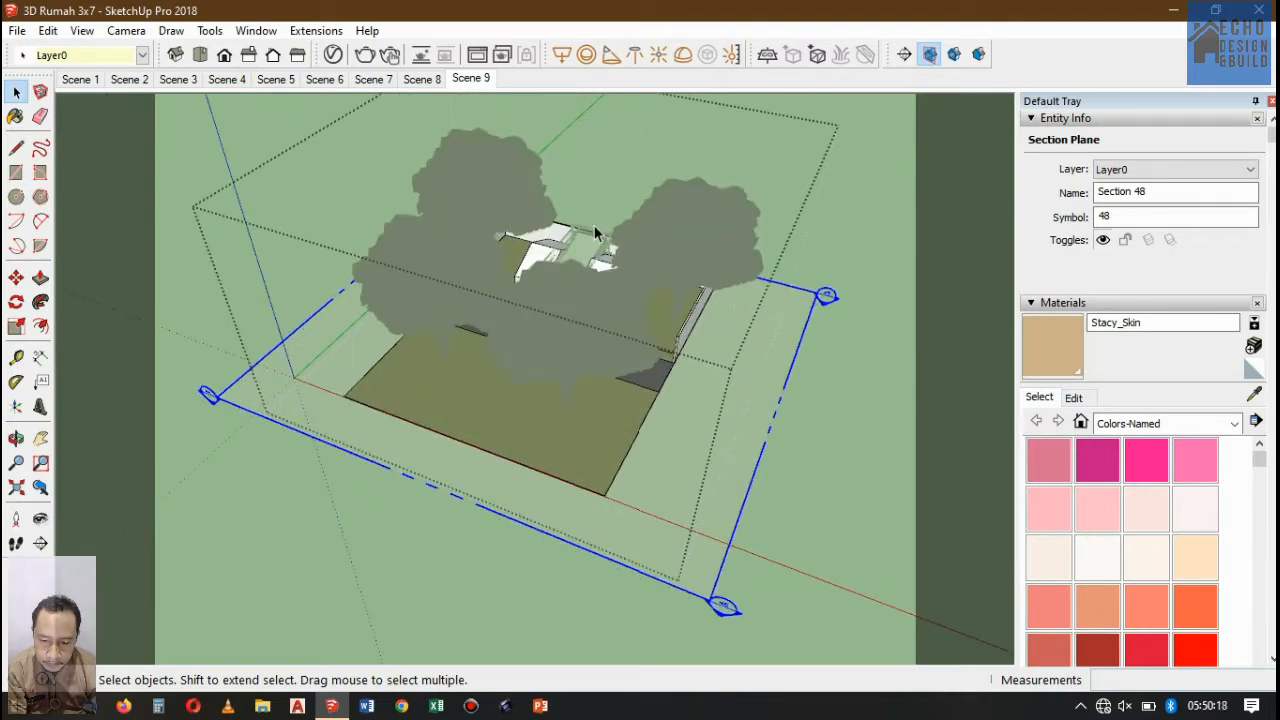
pyautogui.scroll(1, 594, 232)
pyautogui.scroll(3, 594, 232)
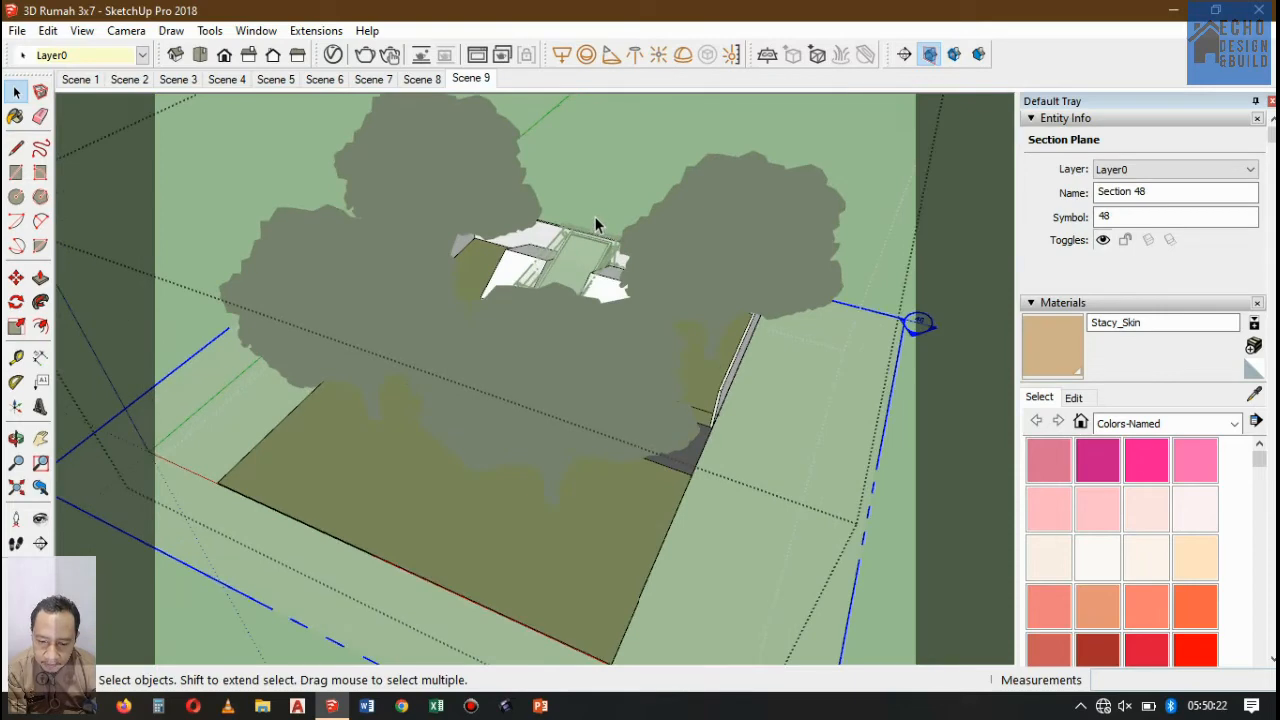
pyautogui.scroll(1, 596, 224)
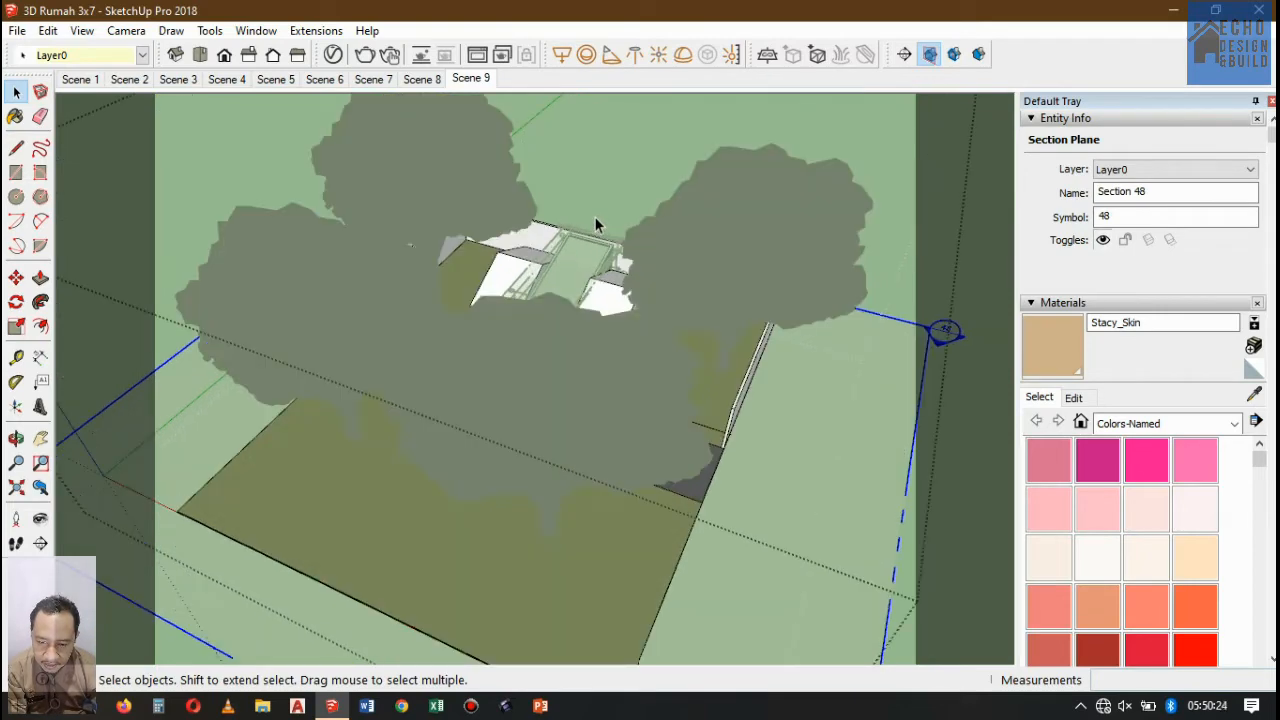
pyautogui.rightClick(471, 78)
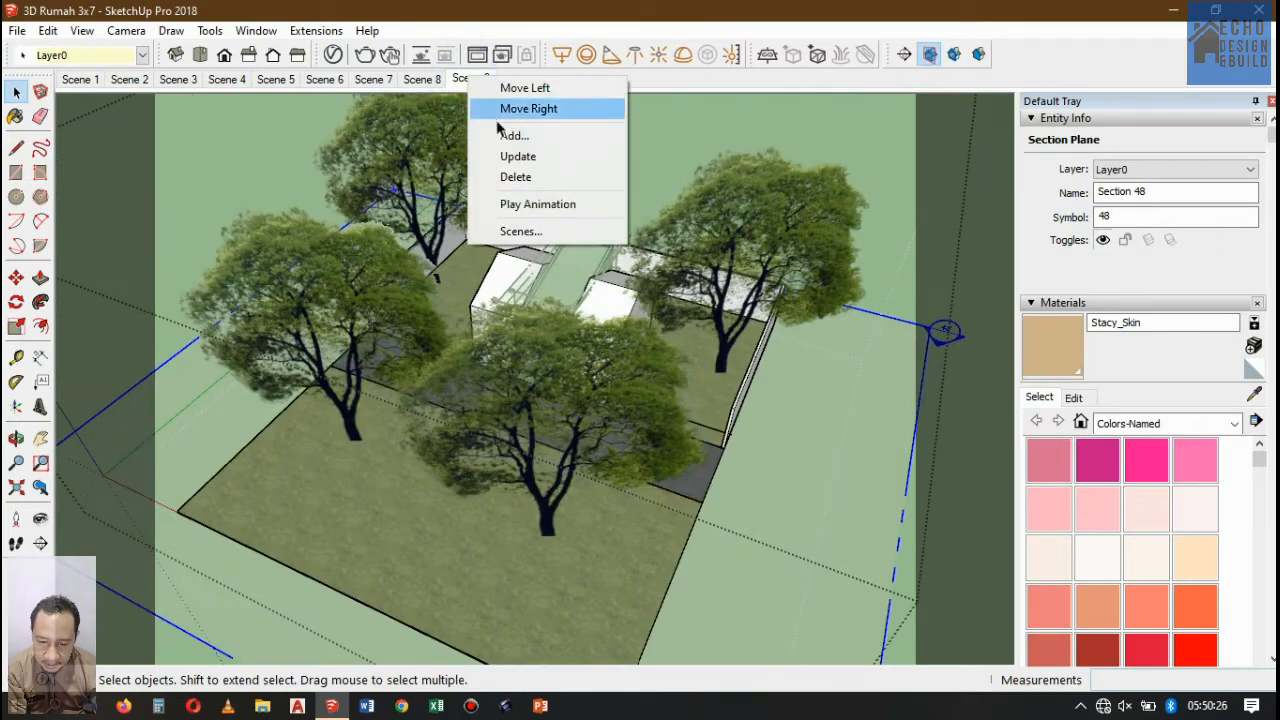
pyautogui.click(505, 134)
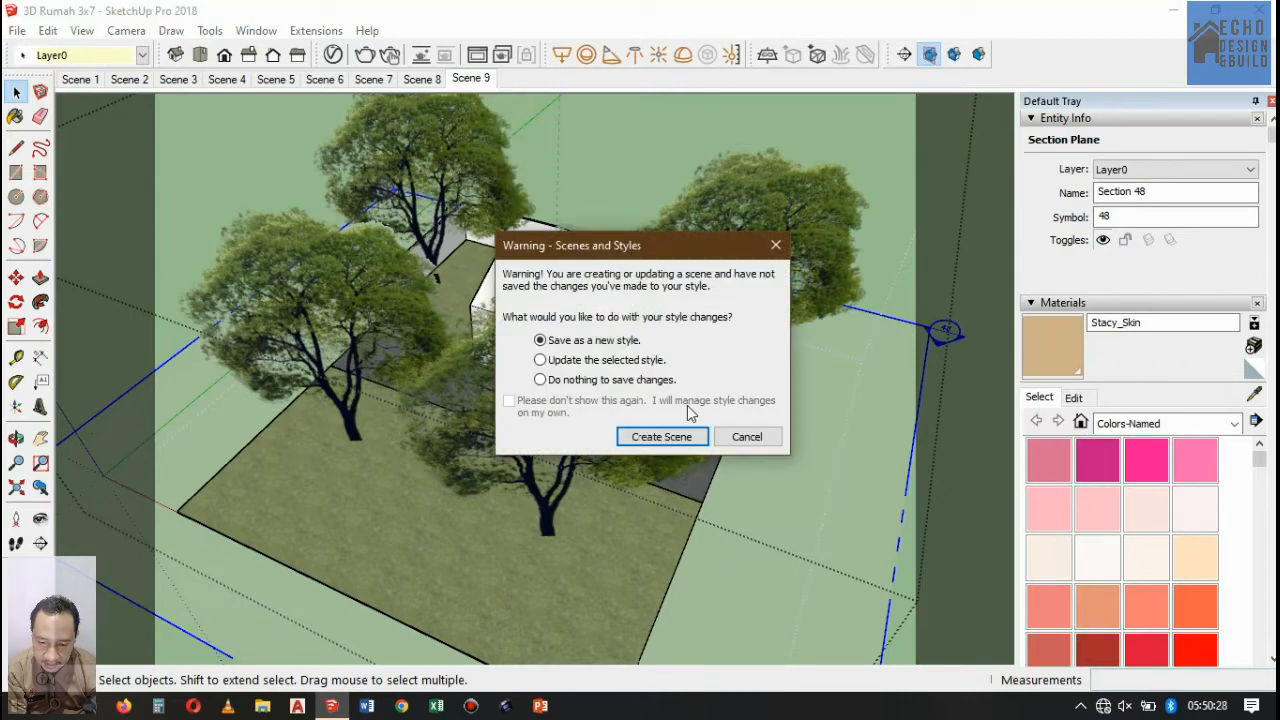
pyautogui.click(662, 436)
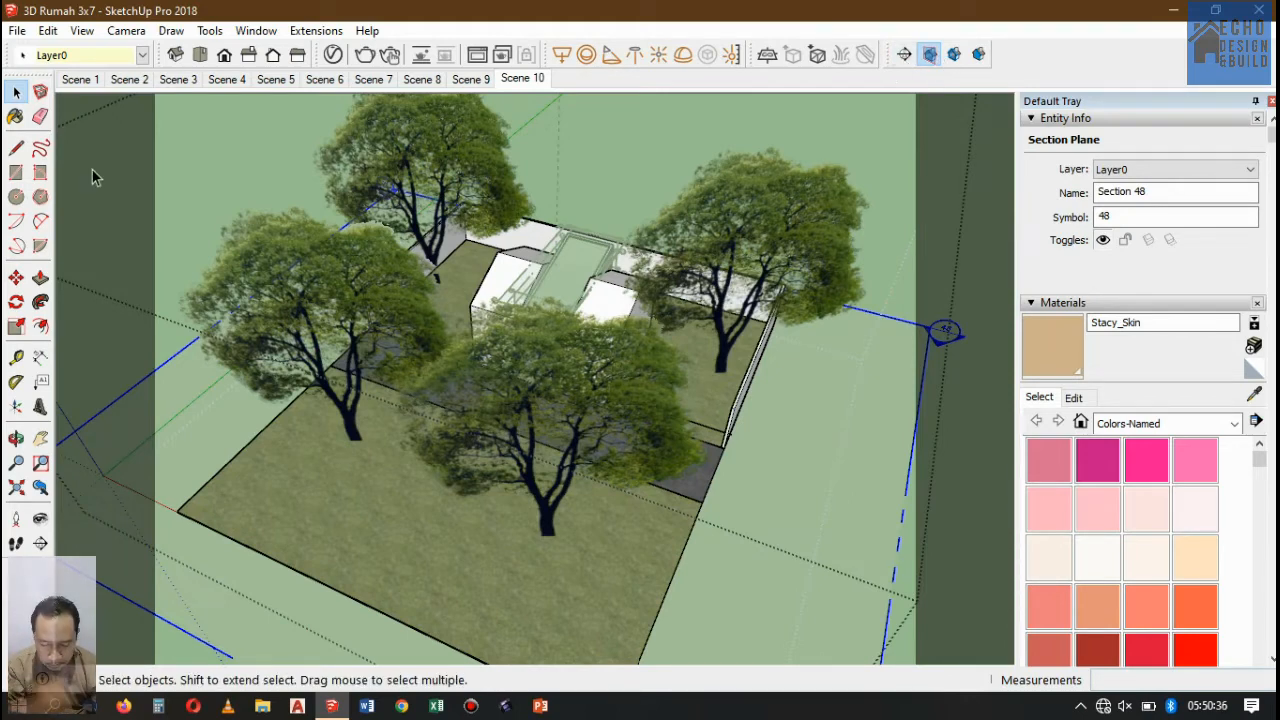
# - Open the nested group containing the trees for editing and select the boundary wall component
pyautogui.click(784, 240)
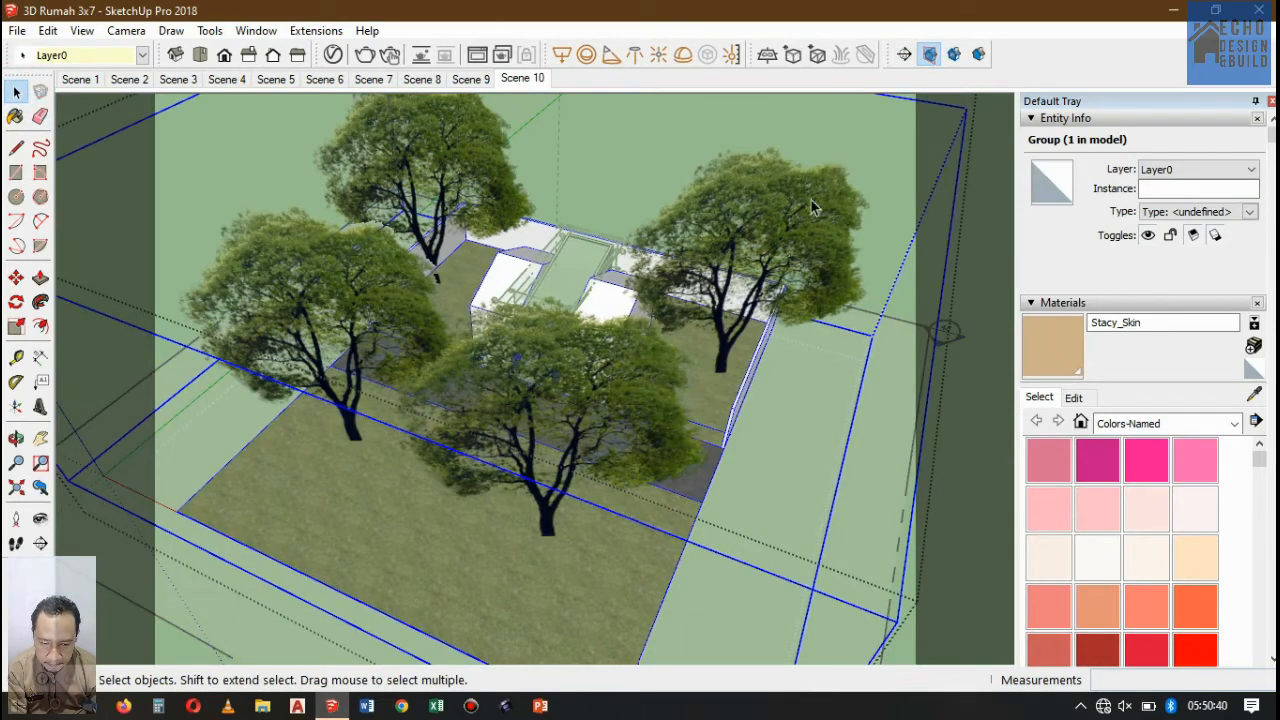
pyautogui.click(809, 205)
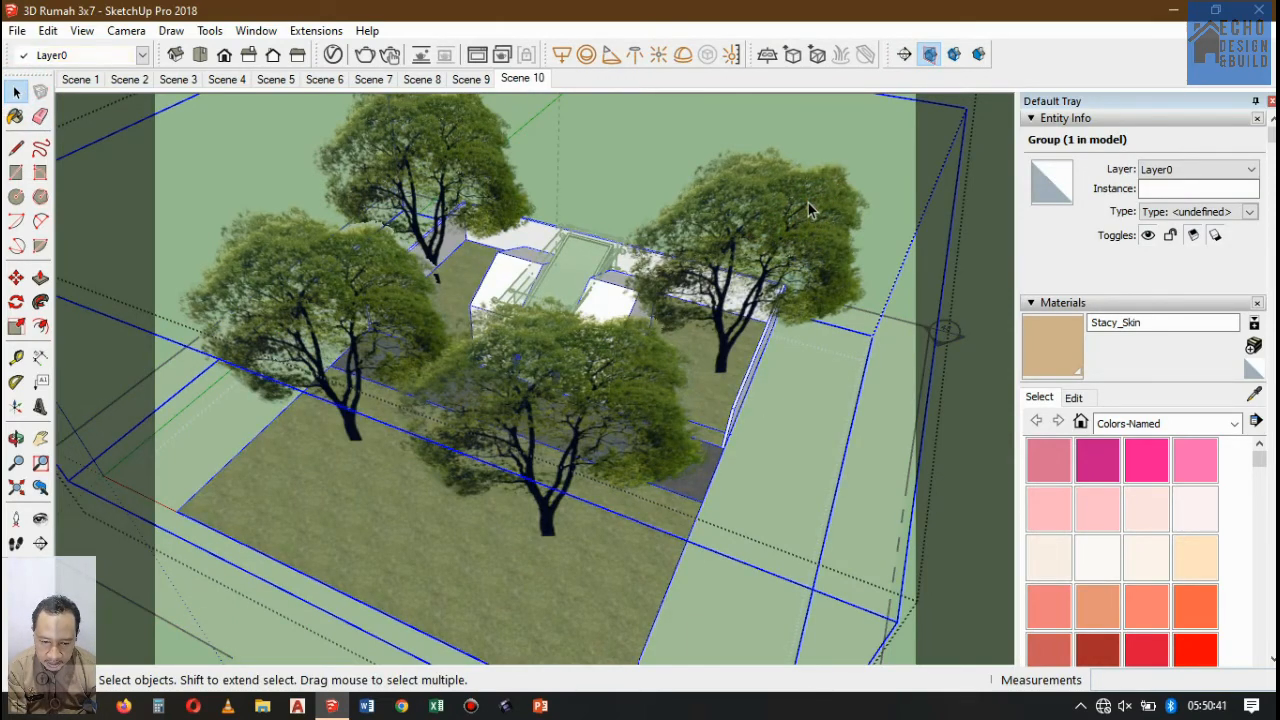
pyautogui.click(811, 199)
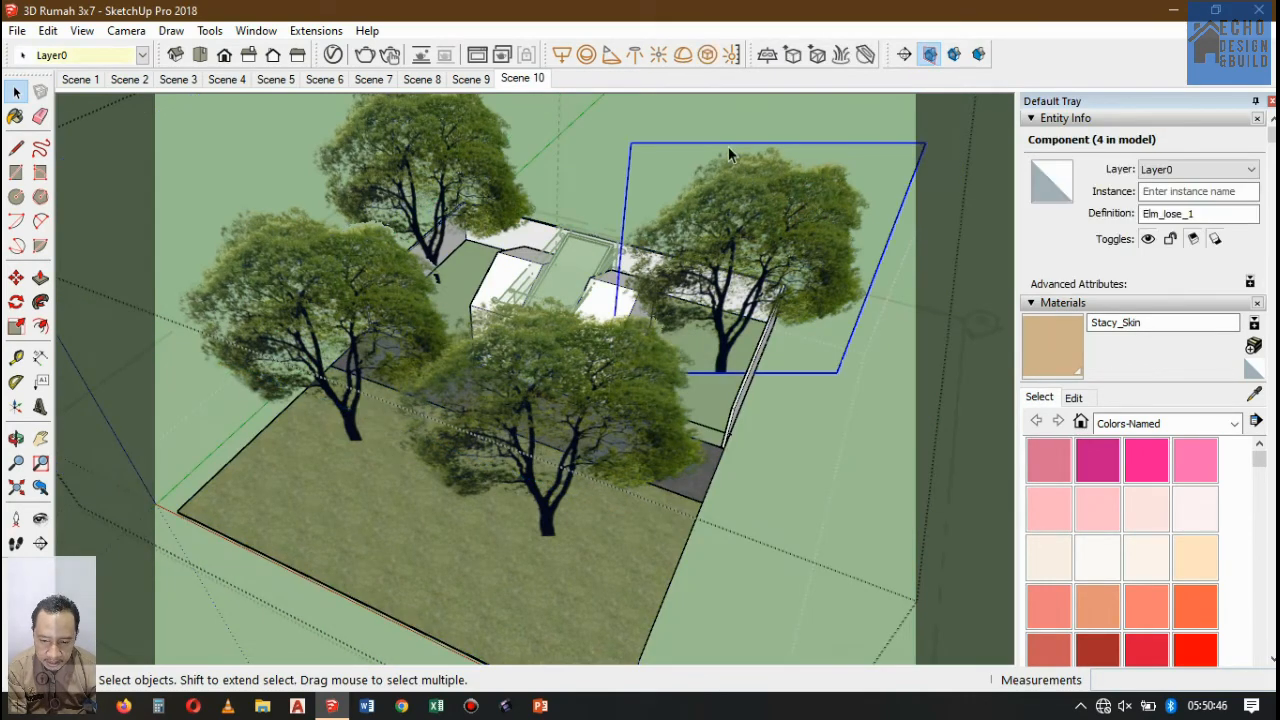
pyautogui.click(544, 226)
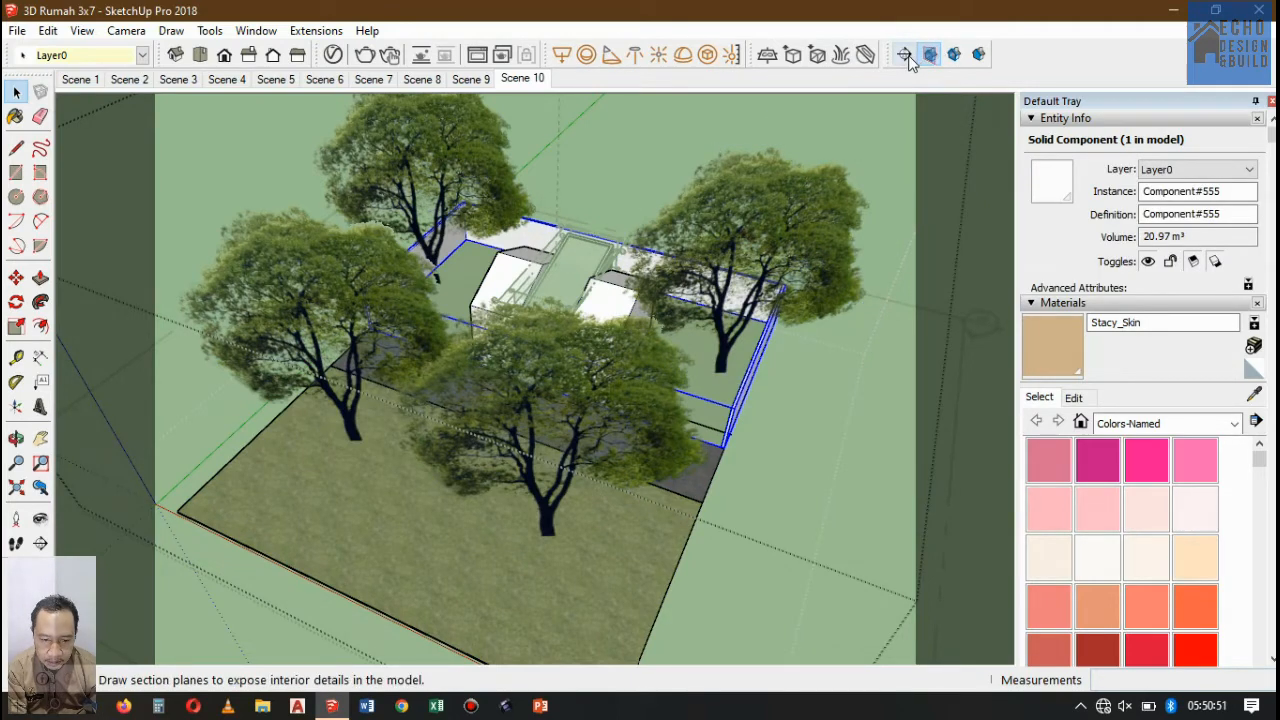
# - Place a horizontal section plane on the top face of the rear boundary wall, behind the house
pyautogui.click(906, 57)
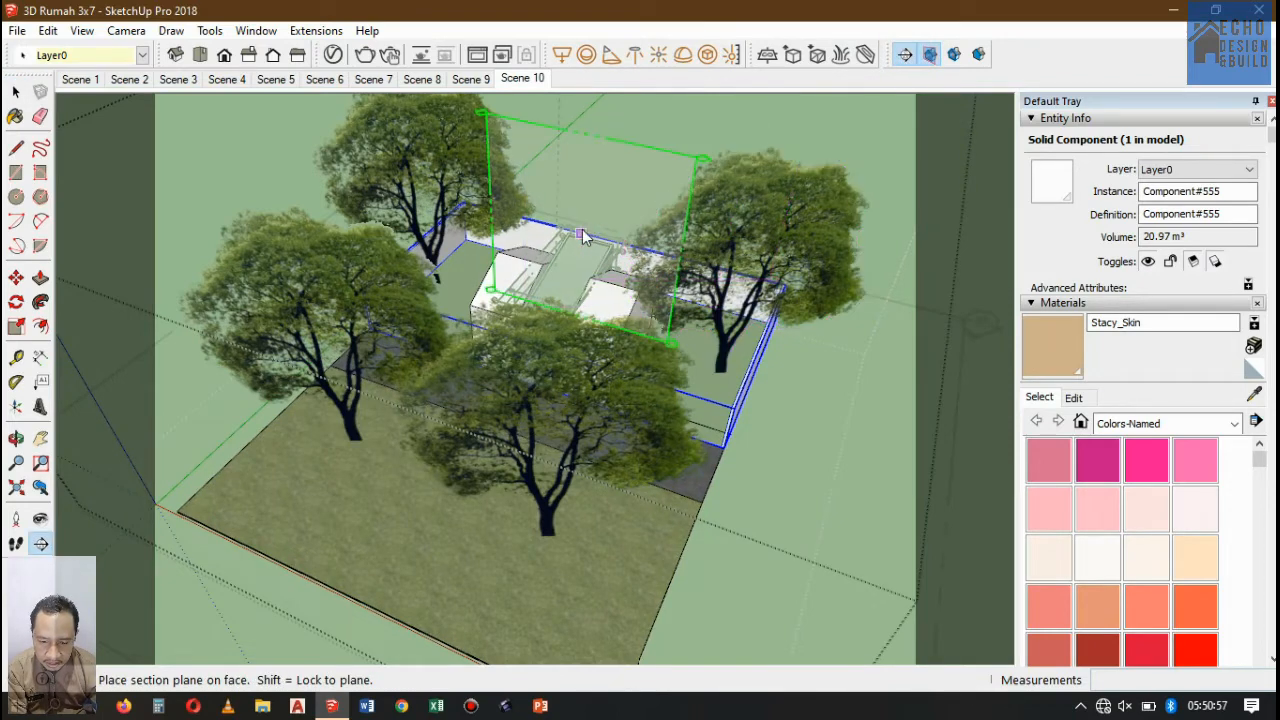
pyautogui.moveTo(585, 236); pyautogui.dragTo(600, 214, button='middle')
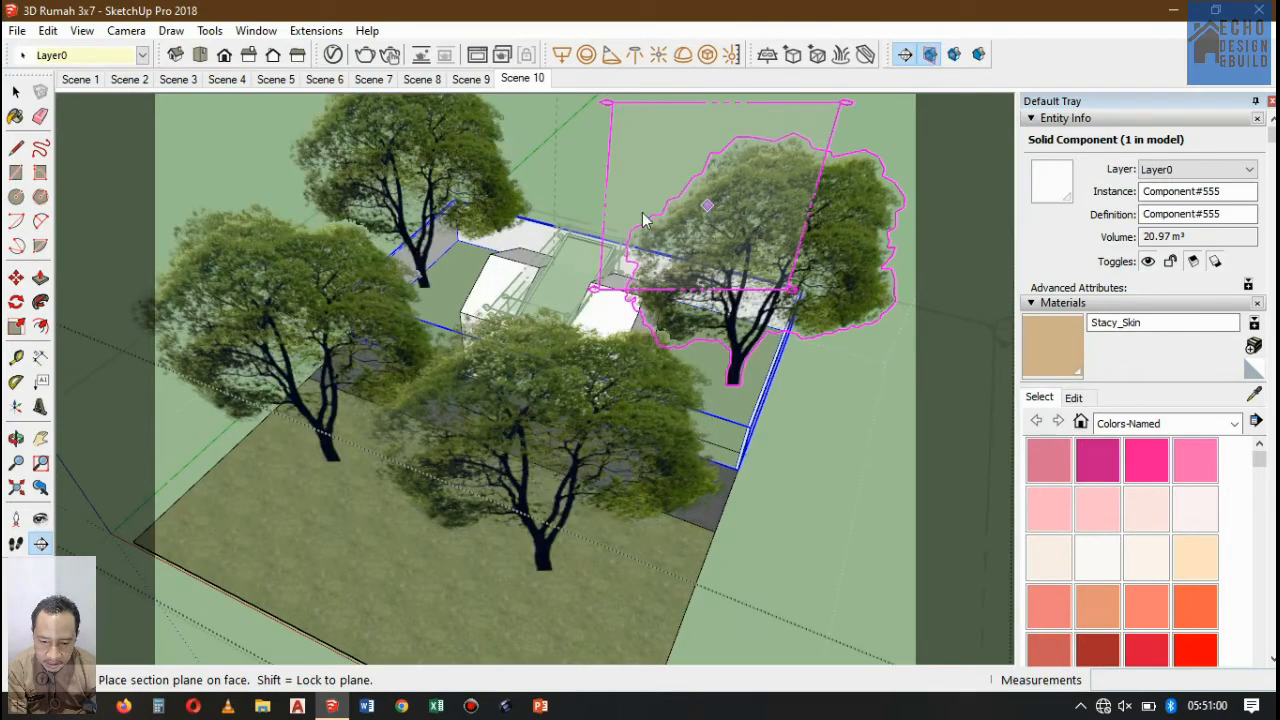
pyautogui.scroll(3, 579, 232)
pyautogui.scroll(3, 577, 232)
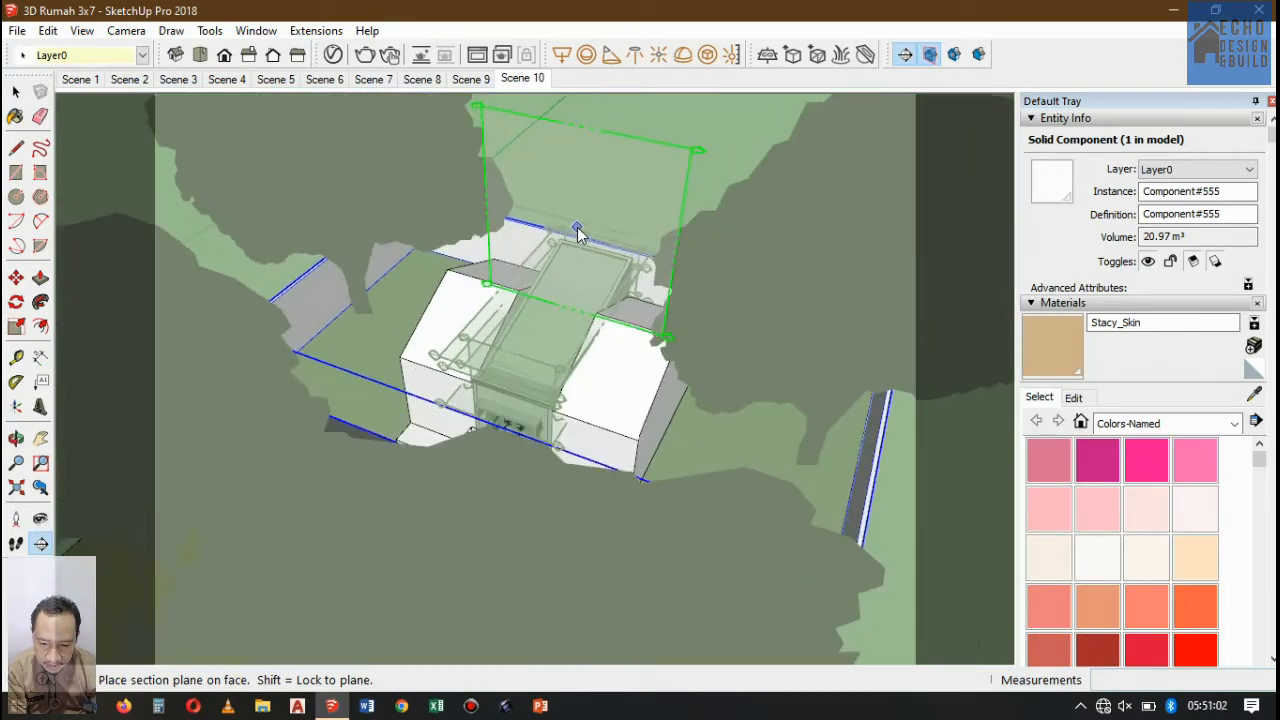
pyautogui.scroll(4, 596, 245)
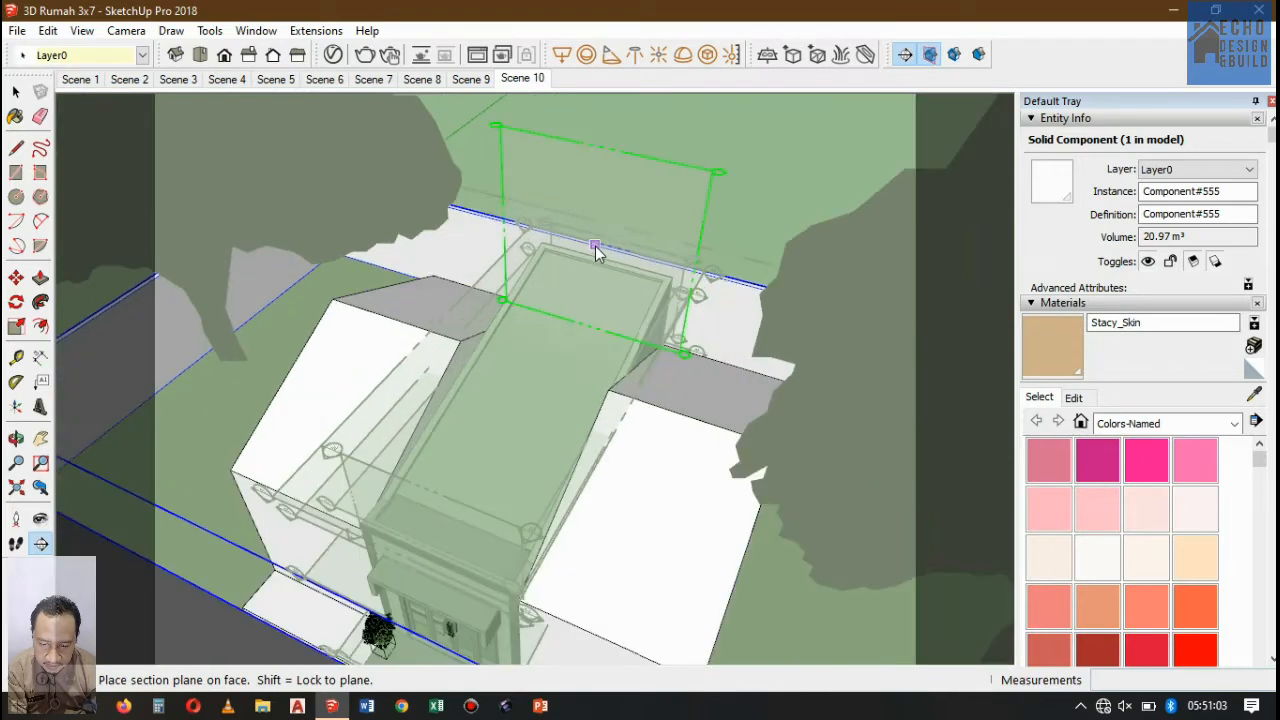
pyautogui.scroll(5, 598, 247)
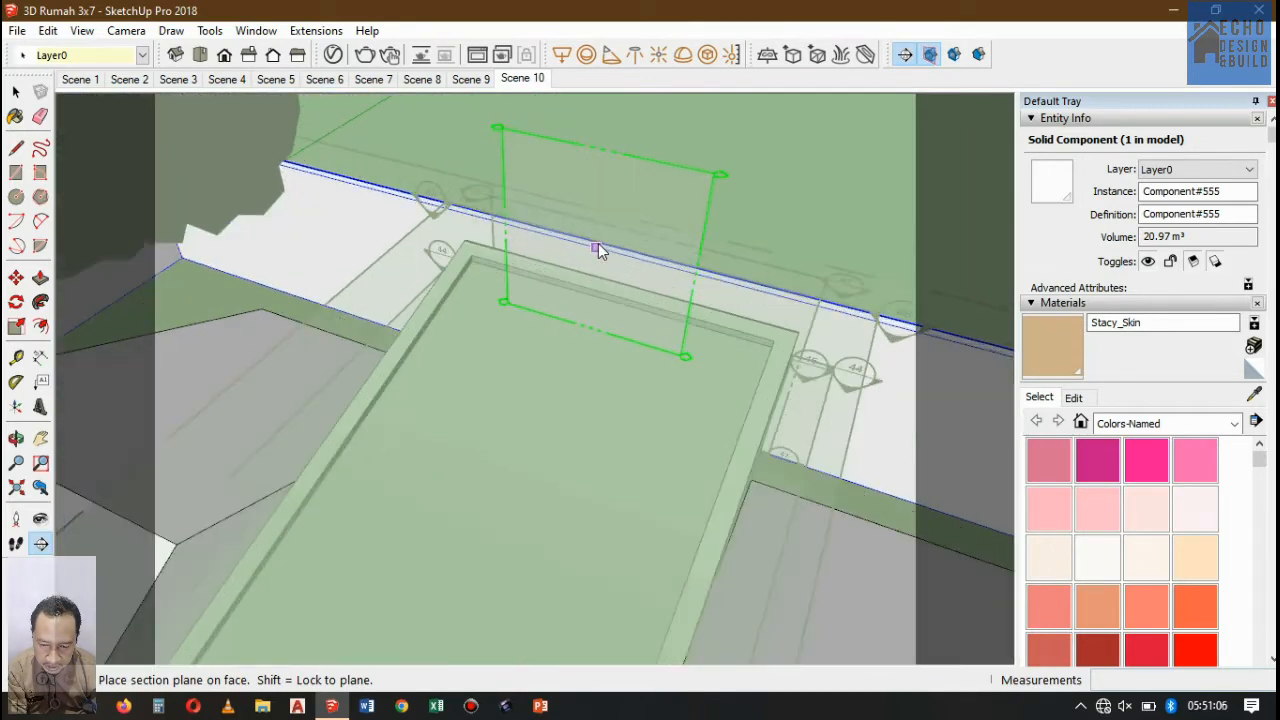
pyautogui.click(598, 247)
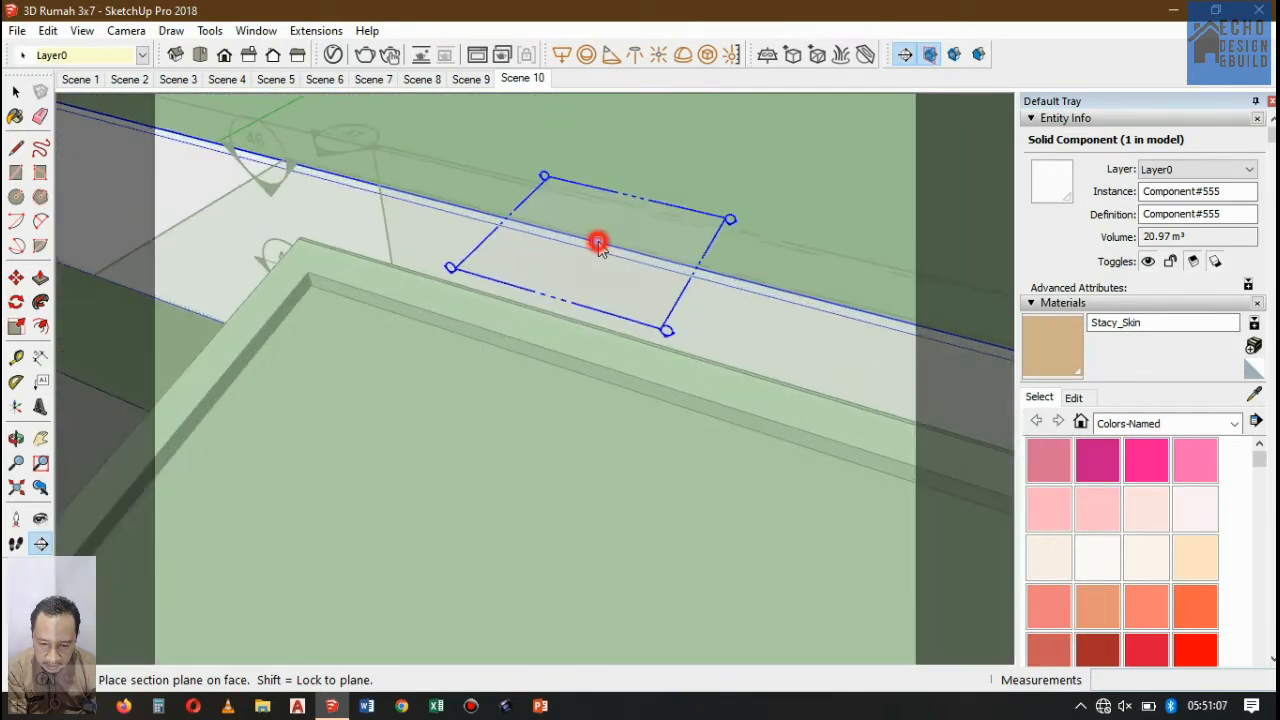
pyautogui.press('space')
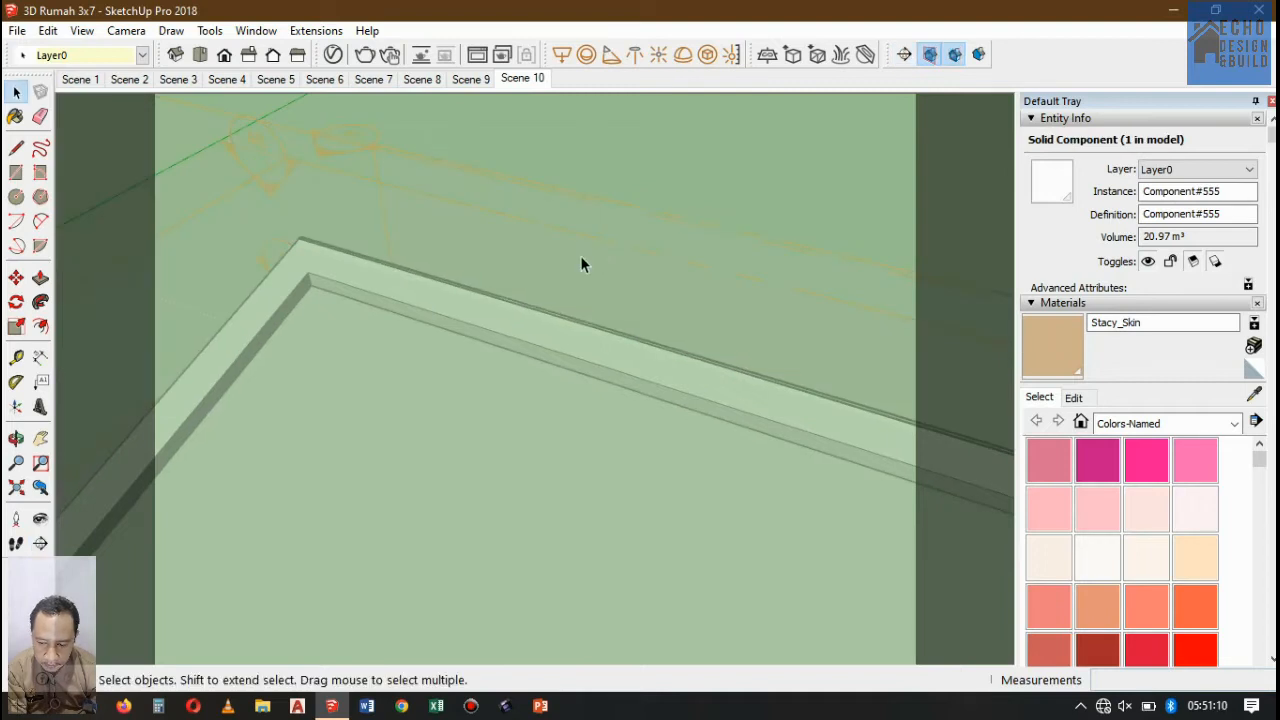
# - Select the large Section 48 plane around the site for moving, and turn off the display of section cuts
pyautogui.click(17, 491)
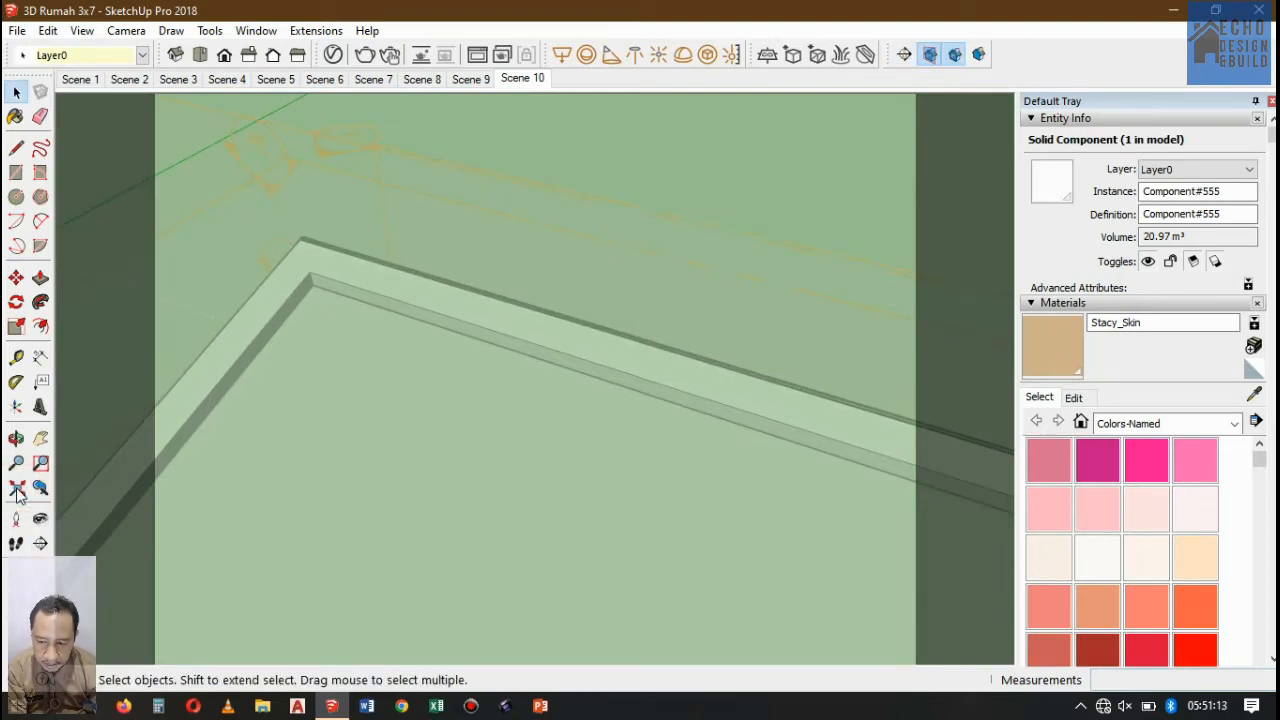
pyautogui.click(17, 489)
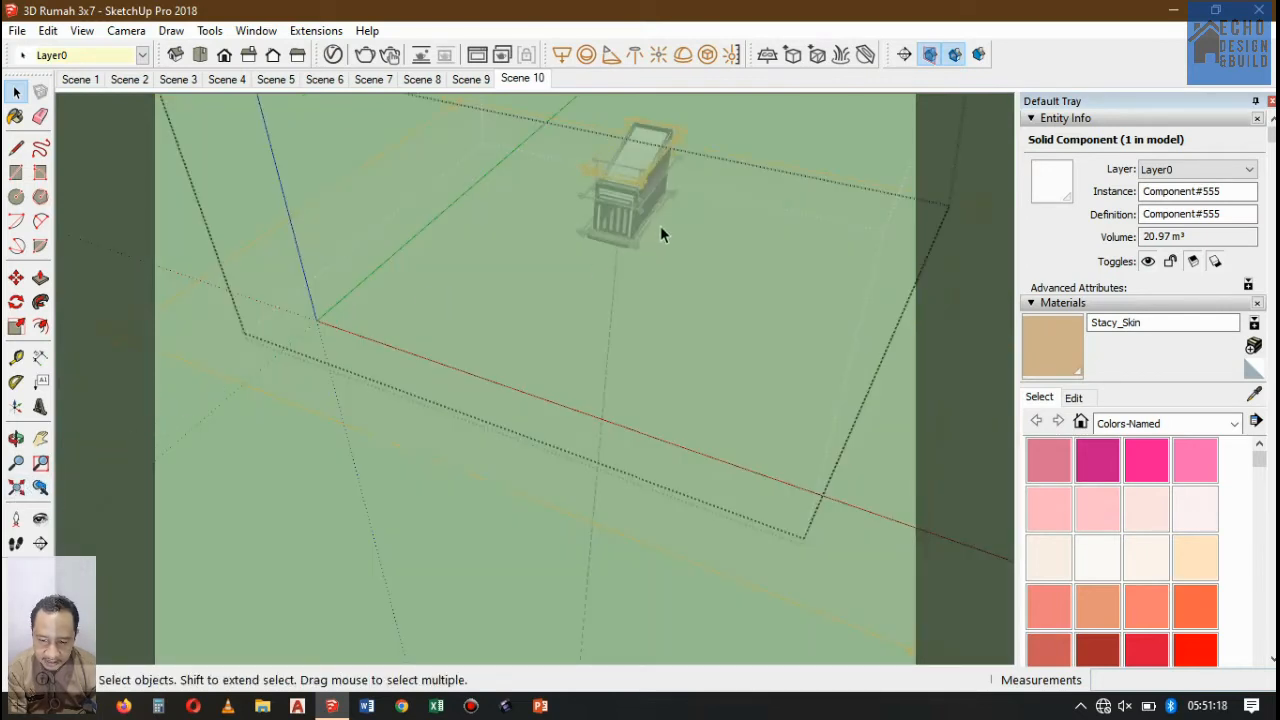
pyautogui.scroll(-2, 480, 352)
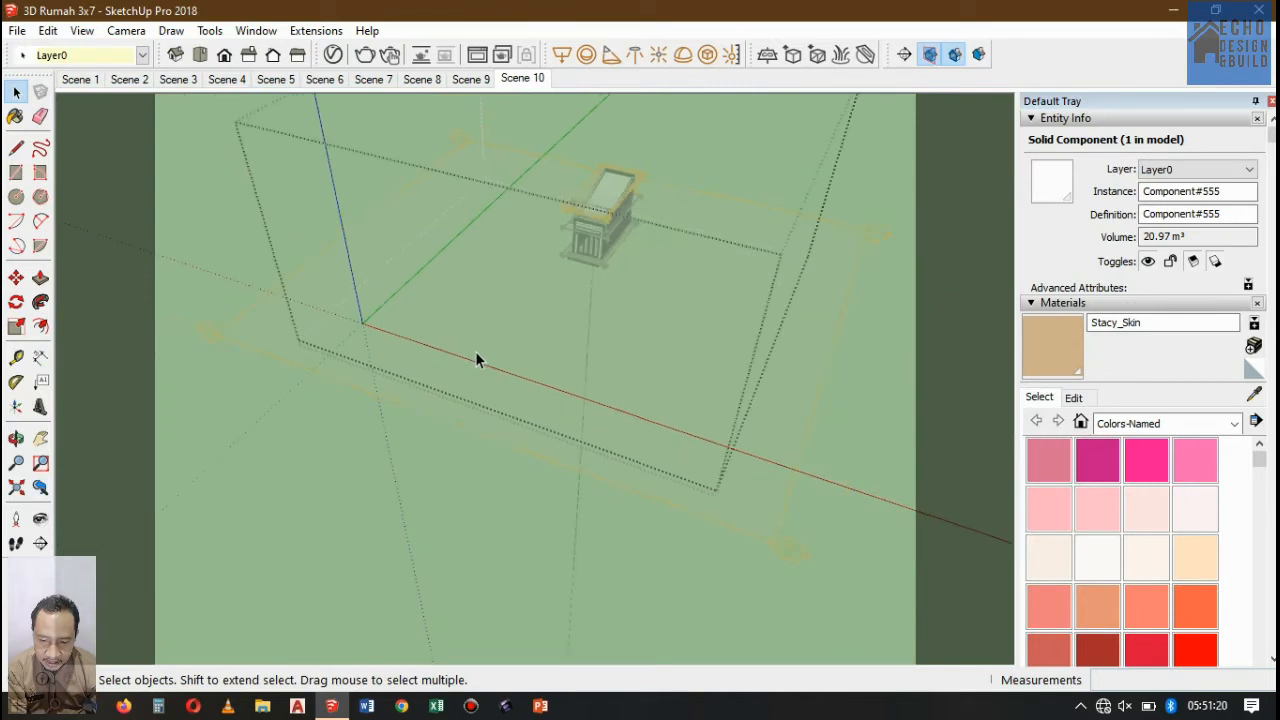
pyautogui.click(17, 91)
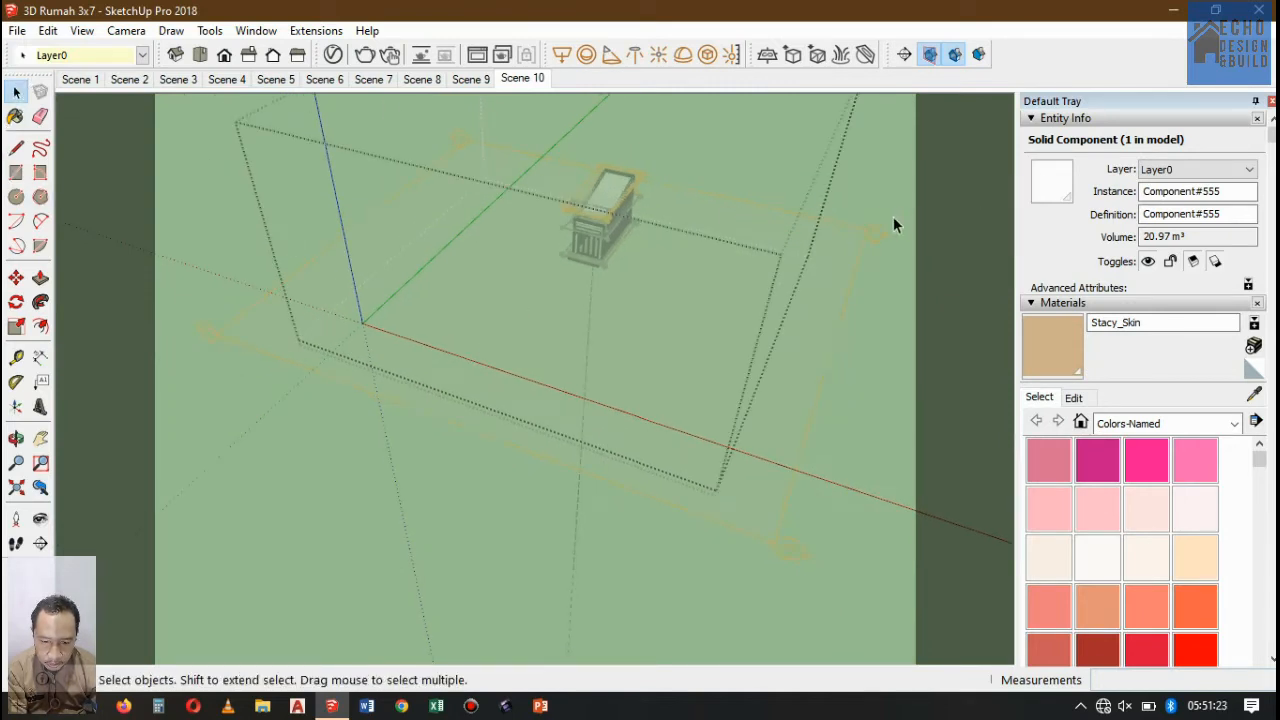
pyautogui.click(867, 231)
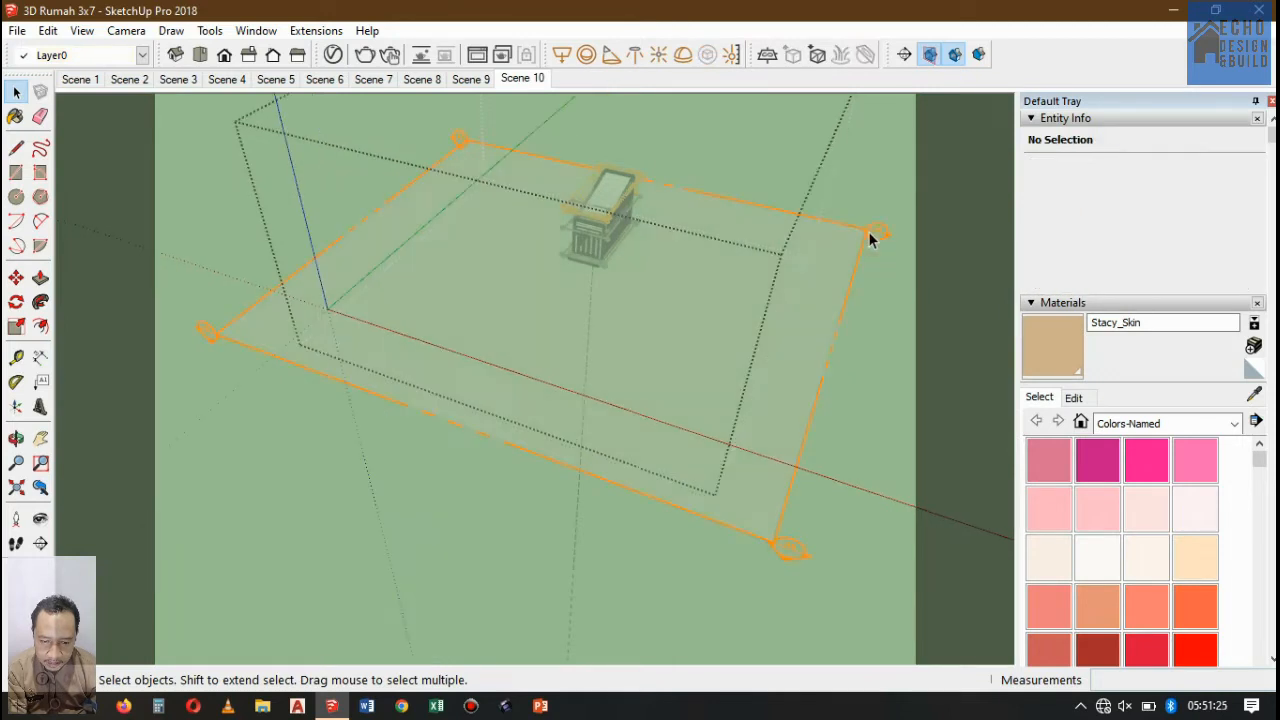
pyautogui.click(871, 235)
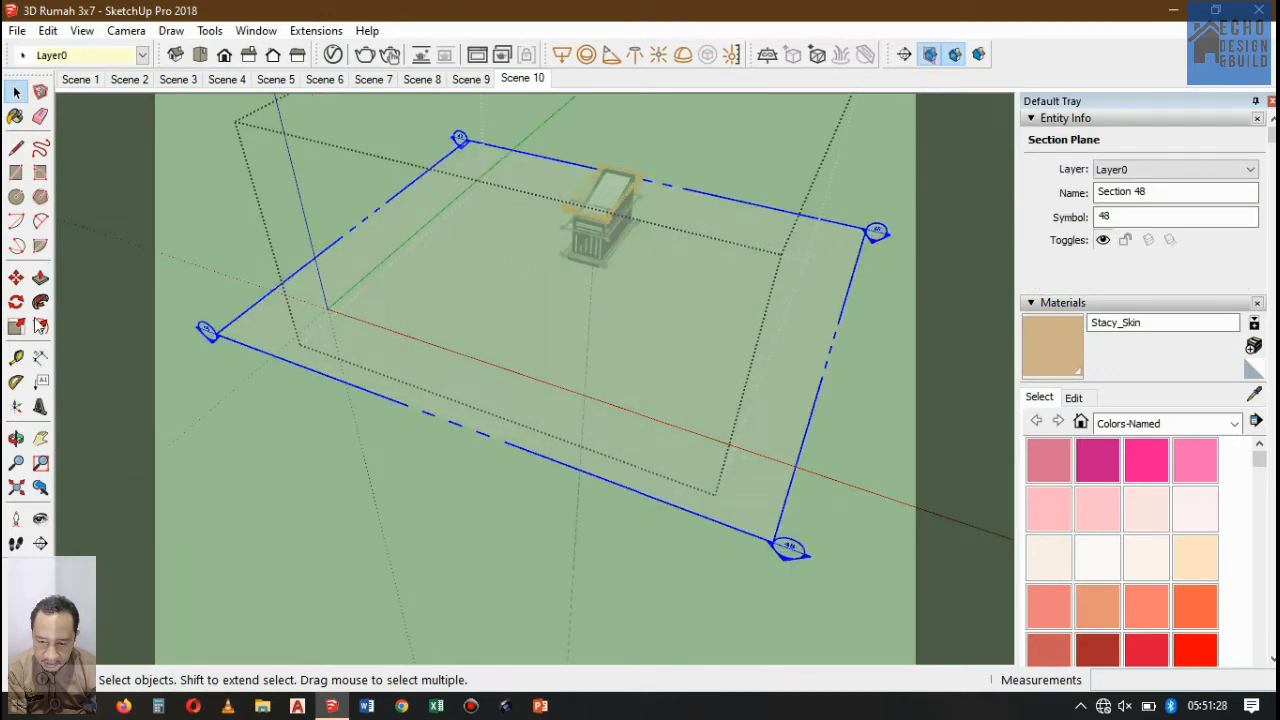
pyautogui.click(16, 277)
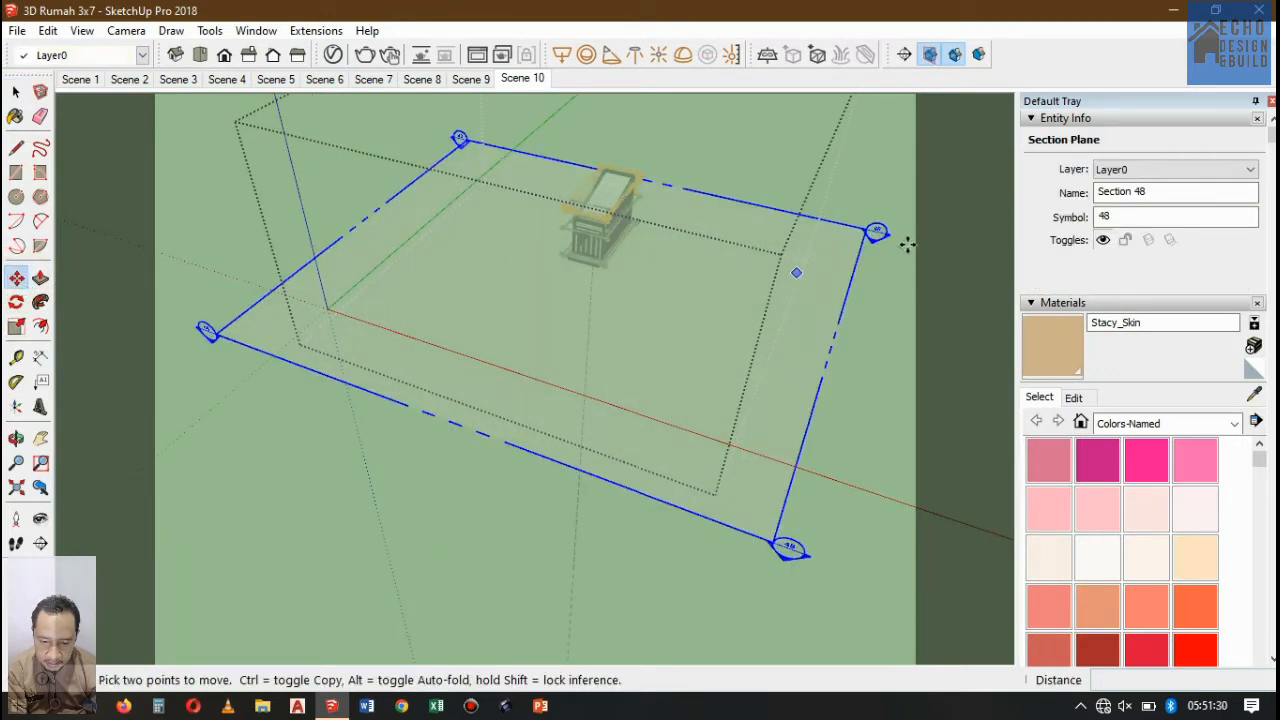
pyautogui.scroll(1, 901, 227)
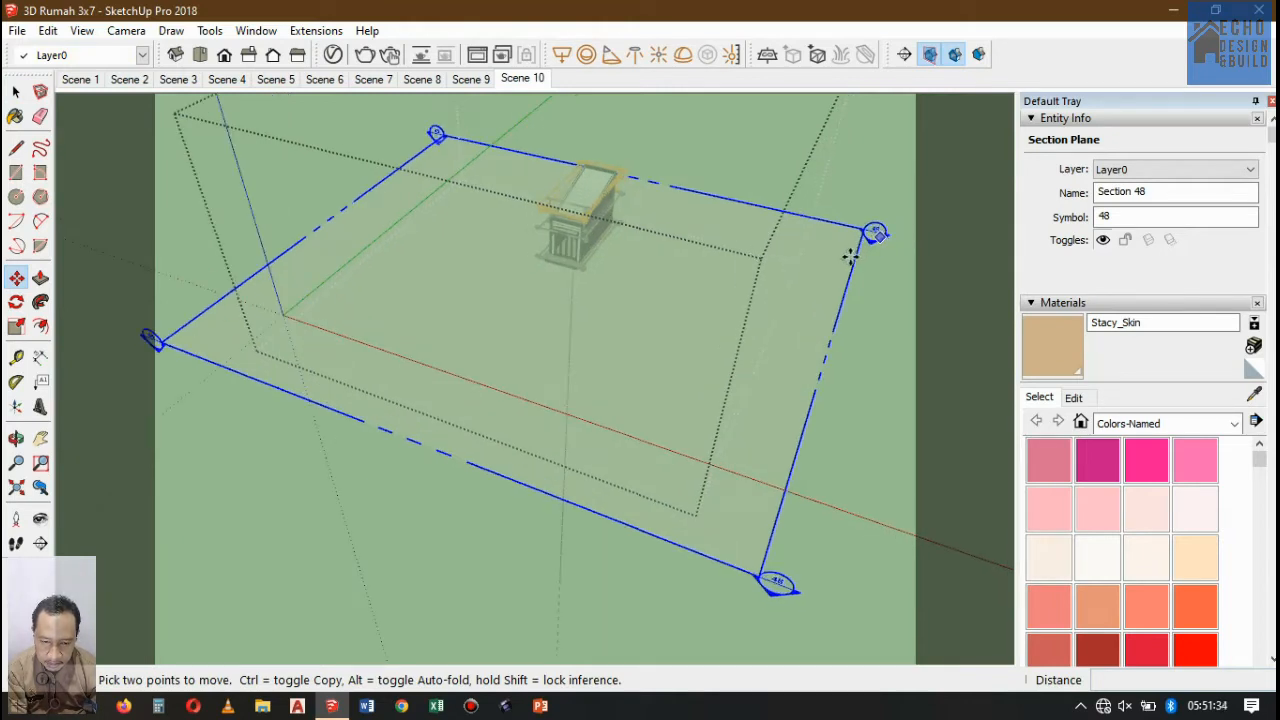
pyautogui.click(958, 56)
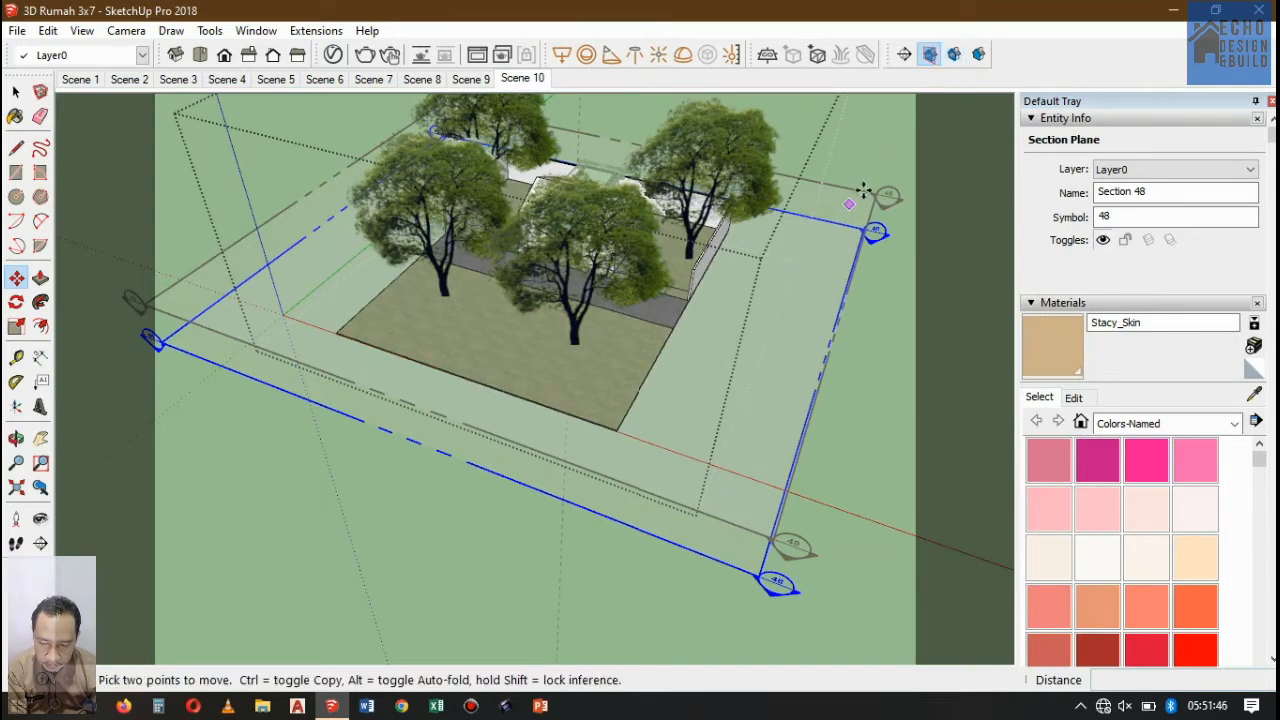
# - Try to move the whole nested group with its section plane 6.80 m along the green axis, and undo the move
pyautogui.click(16, 92)
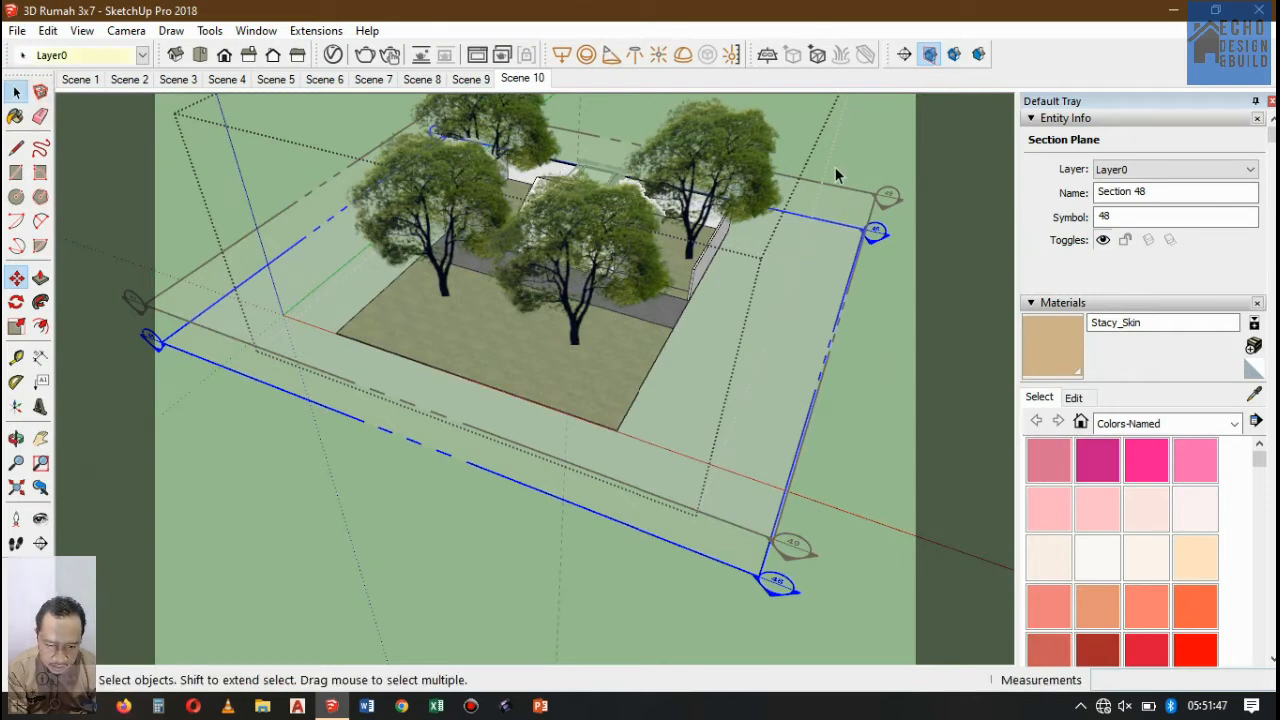
pyautogui.scroll(5, 889, 209)
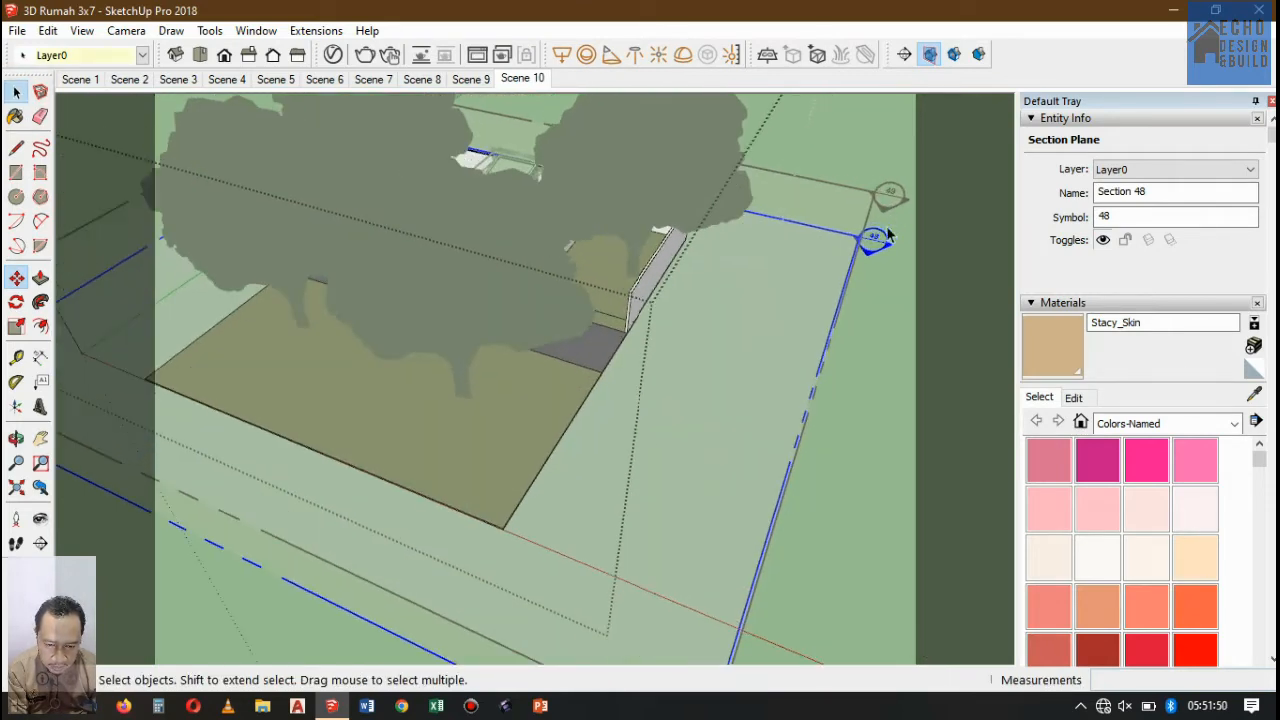
pyautogui.scroll(2, 888, 226)
pyautogui.click(891, 197)
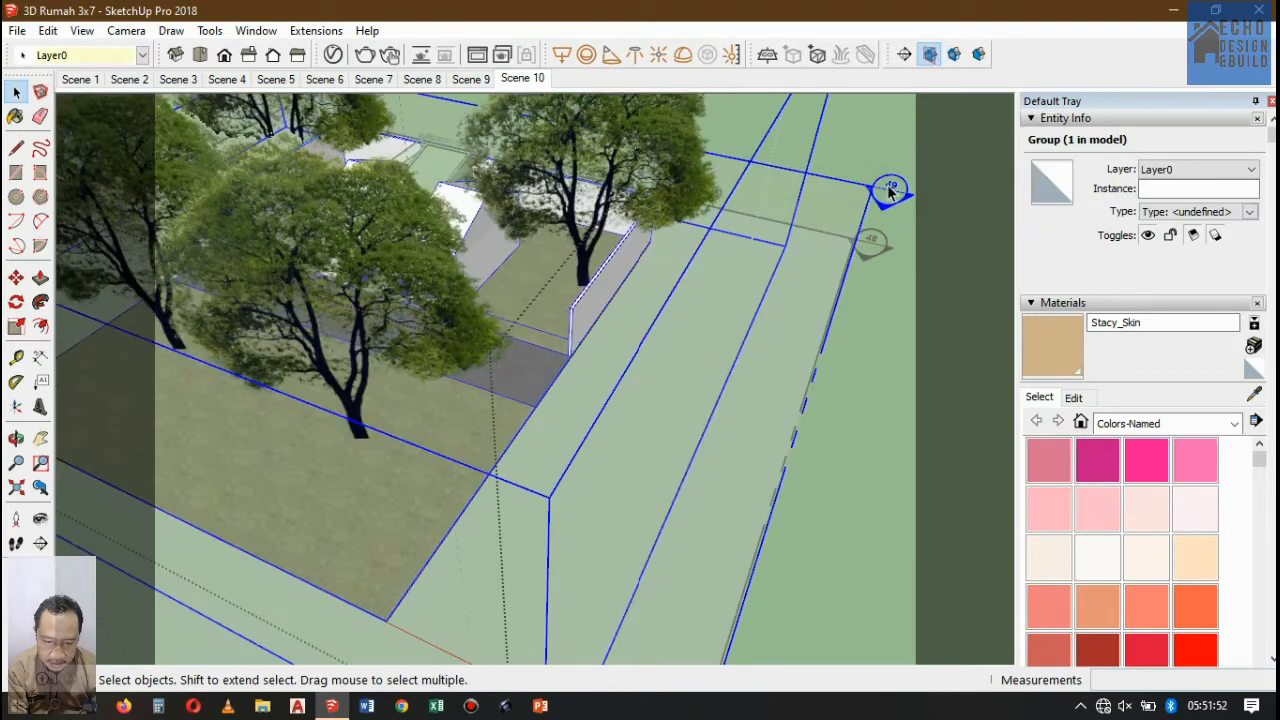
pyautogui.scroll(-3, 869, 208)
pyautogui.scroll(-1, 876, 207)
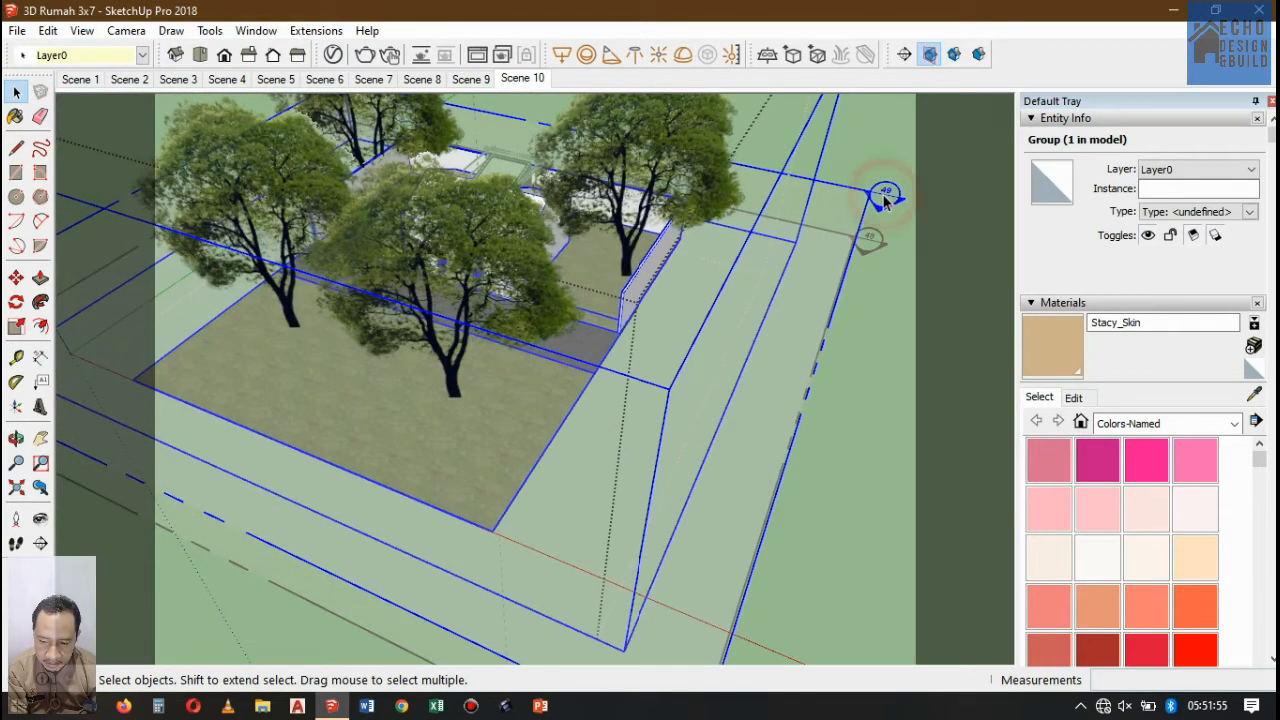
pyautogui.click(16, 277)
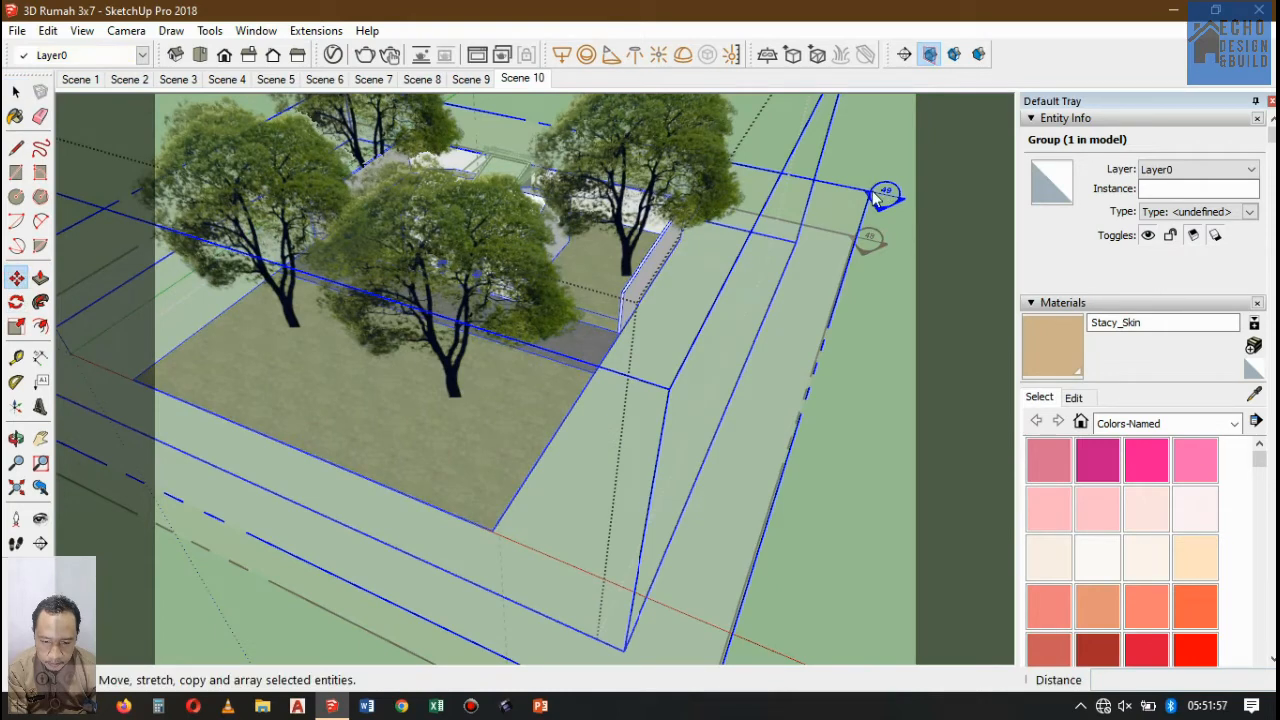
pyautogui.click(889, 160)
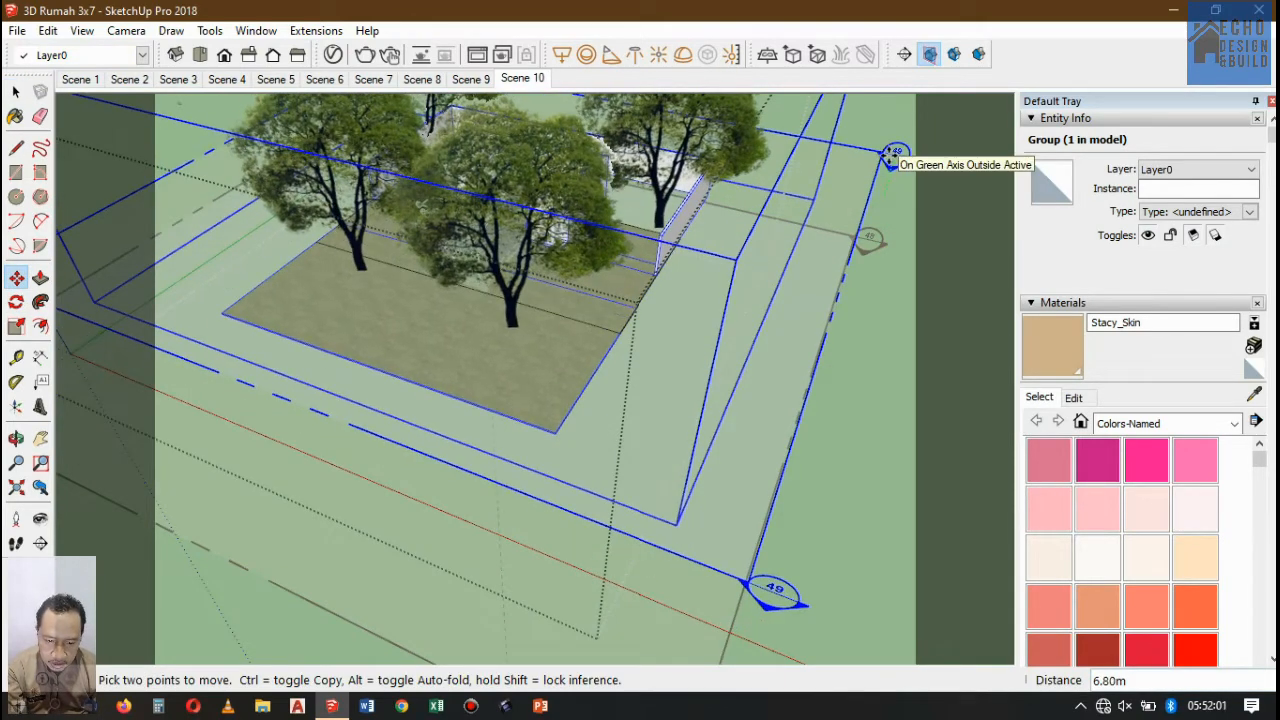
pyautogui.click(890, 157)
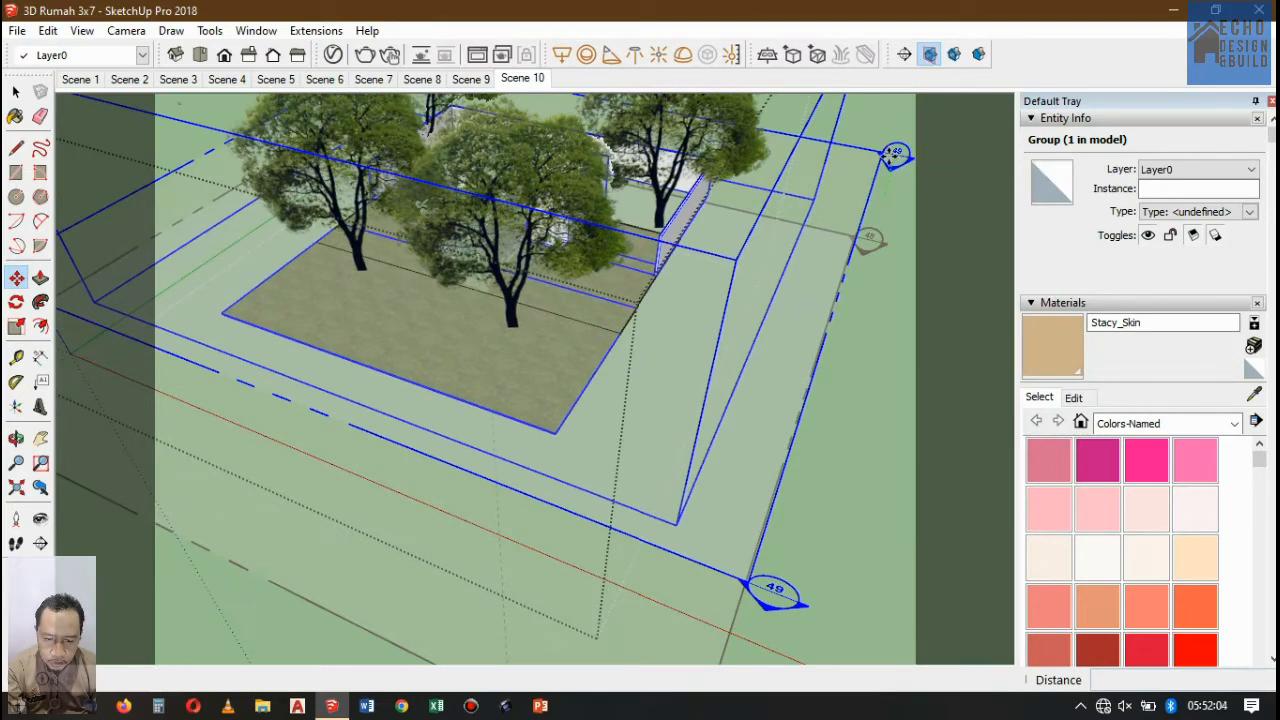
pyautogui.click(765, 241)
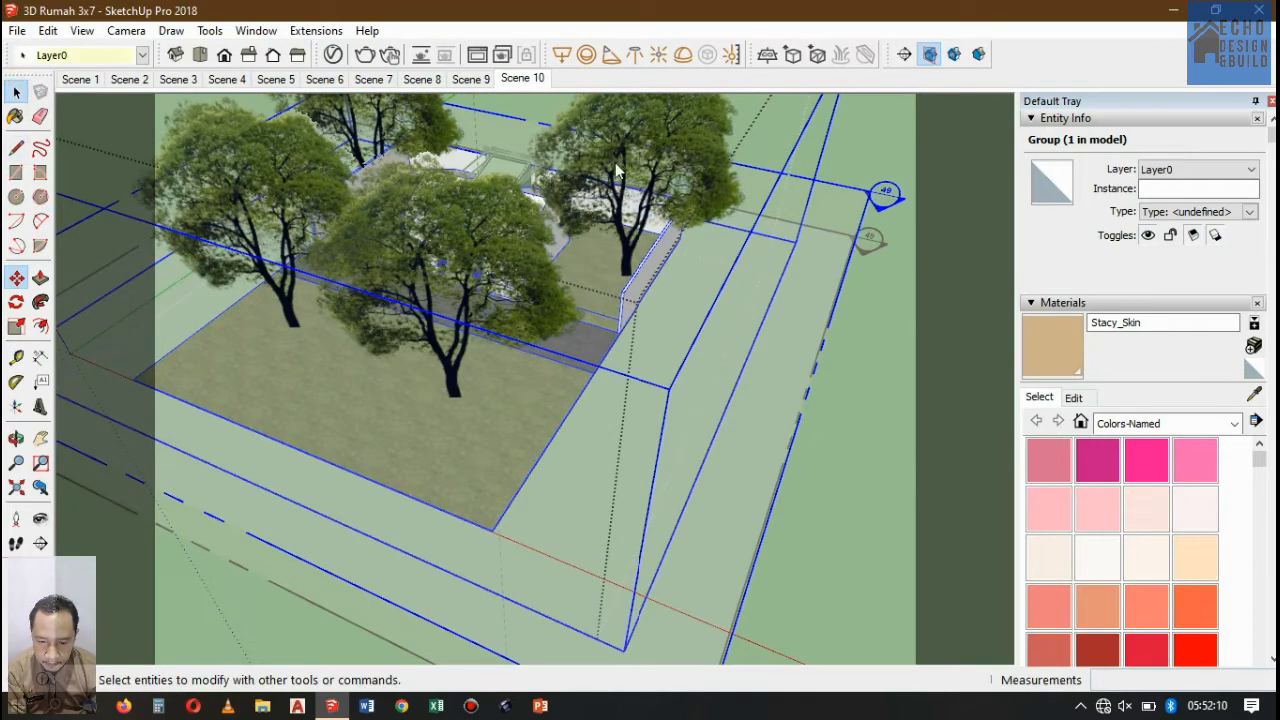
# - Open the nested group and move the Section 49 plane about 5.08 m up along the blue axis
pyautogui.click(16, 91)
pyautogui.click(652, 147)
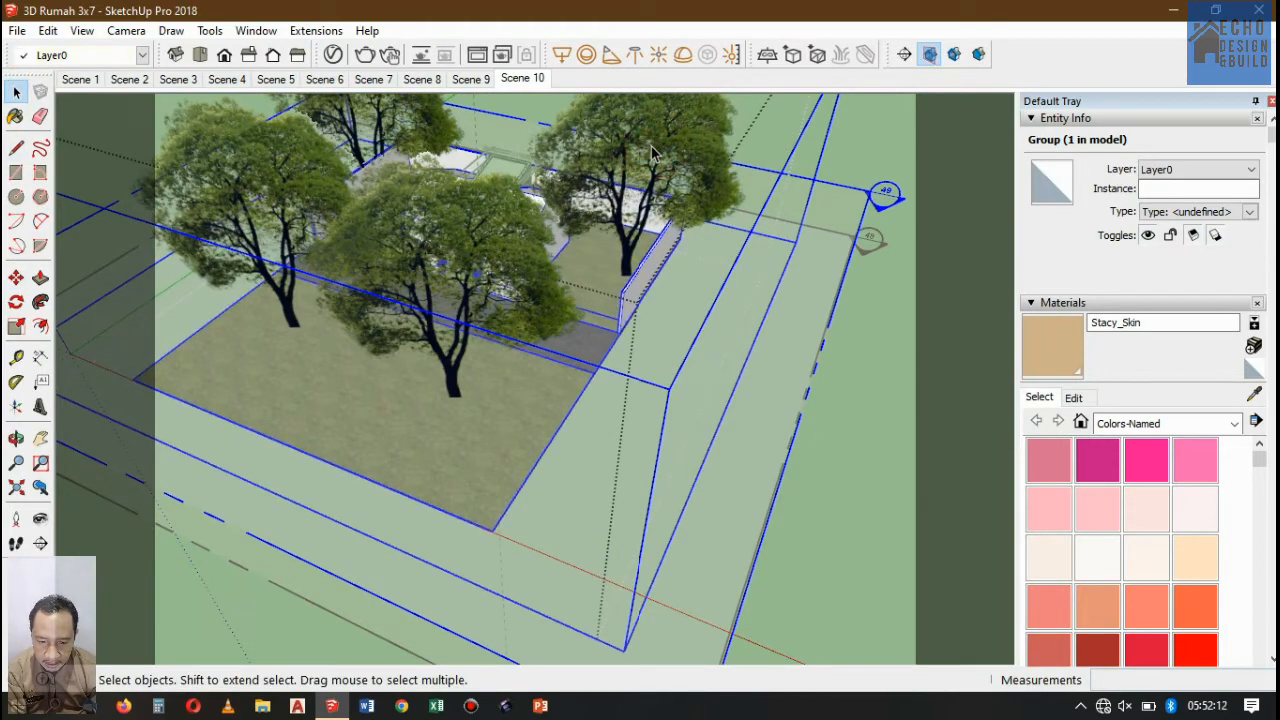
pyautogui.click(919, 150)
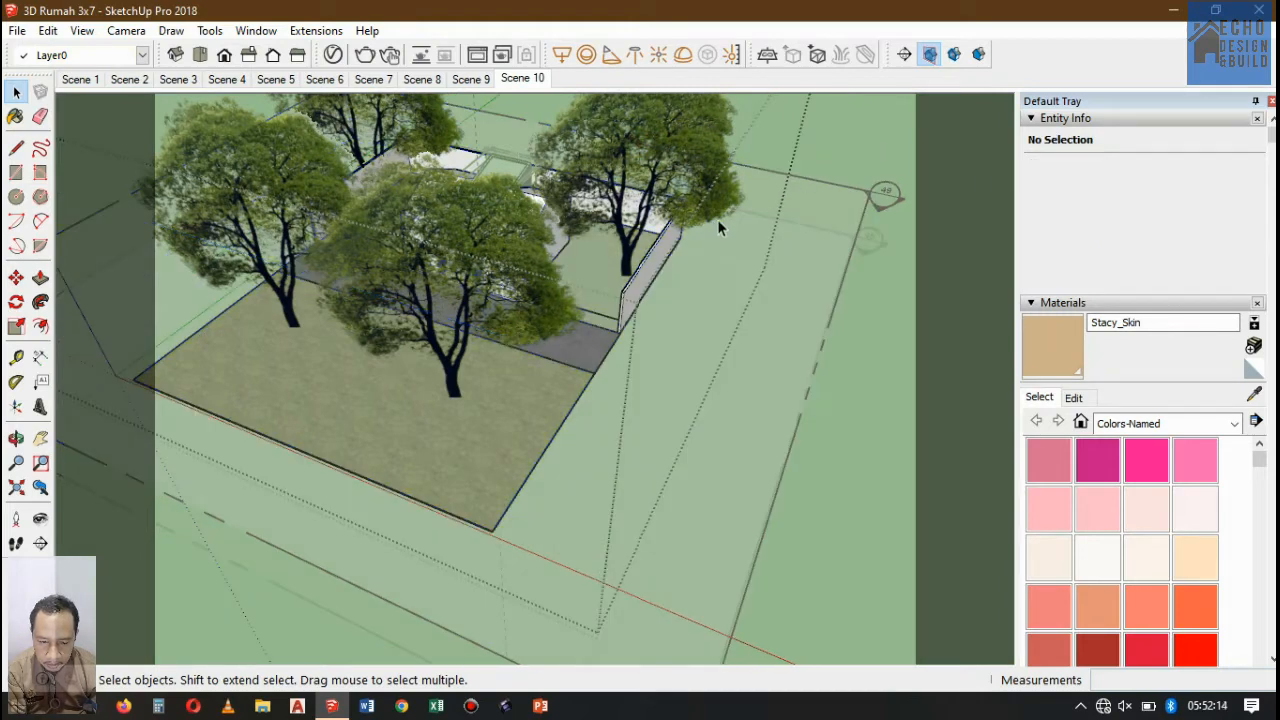
pyautogui.click(883, 194)
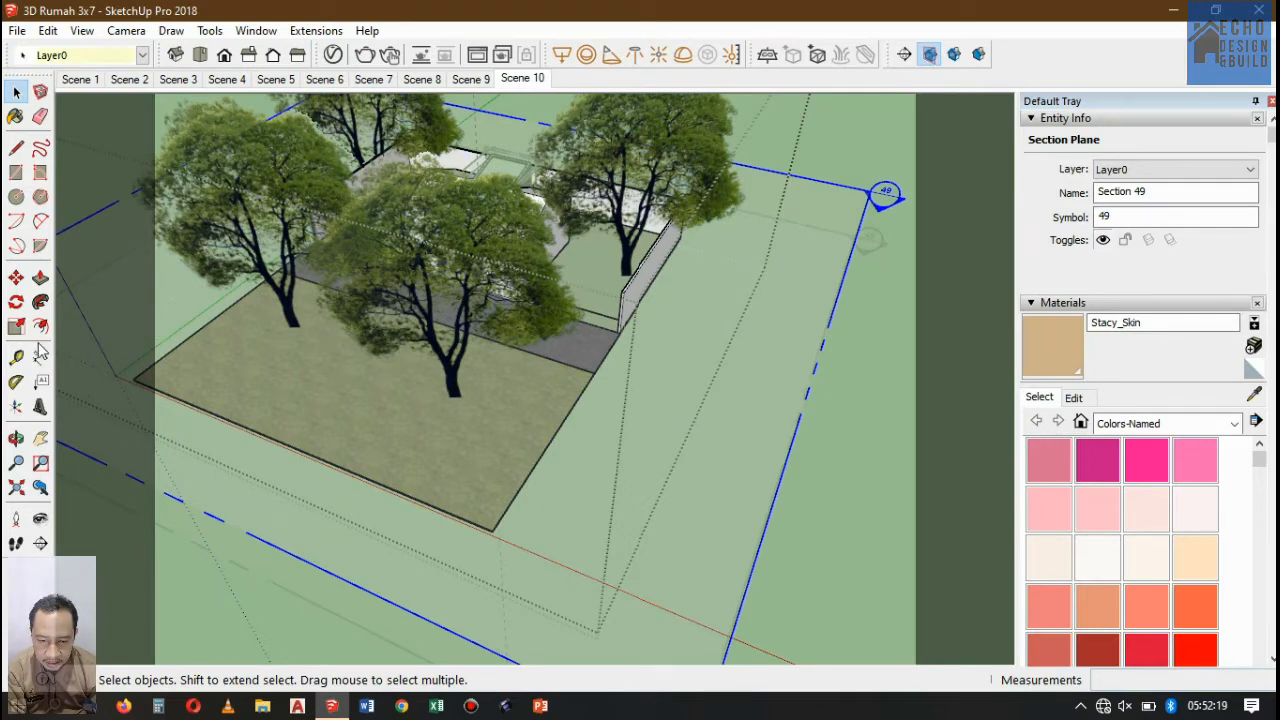
pyautogui.click(16, 277)
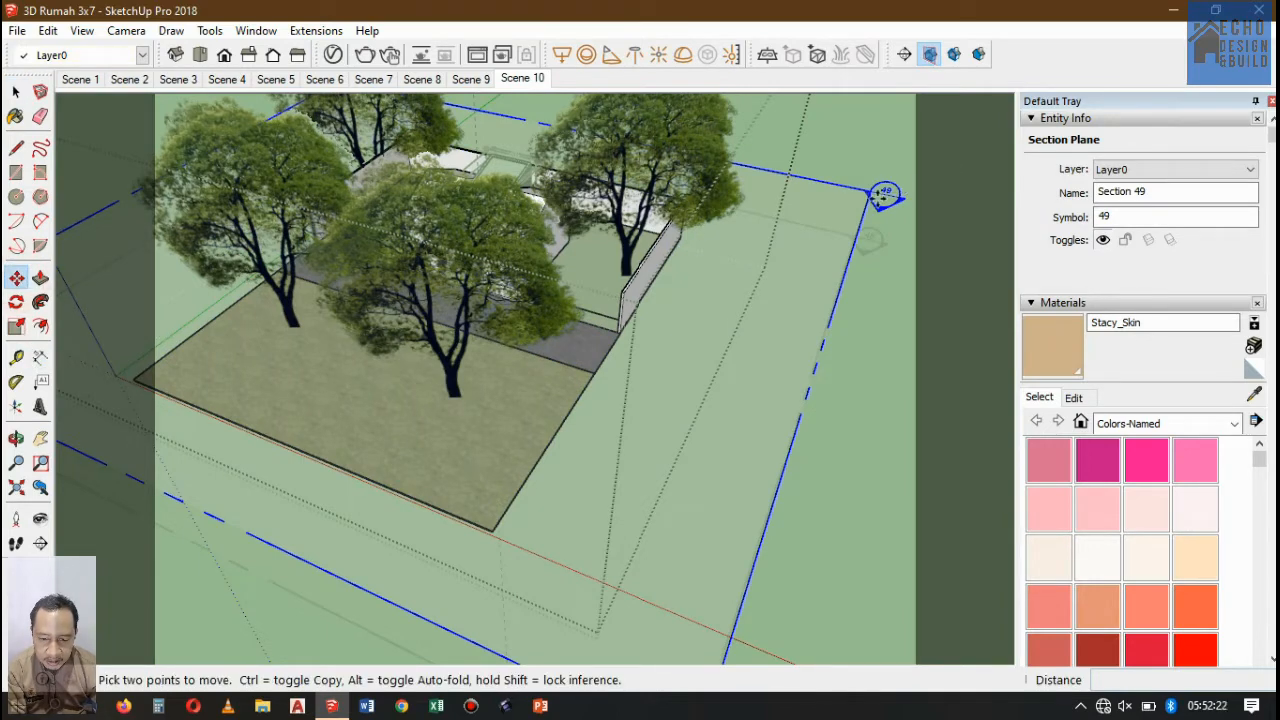
pyautogui.click(882, 186)
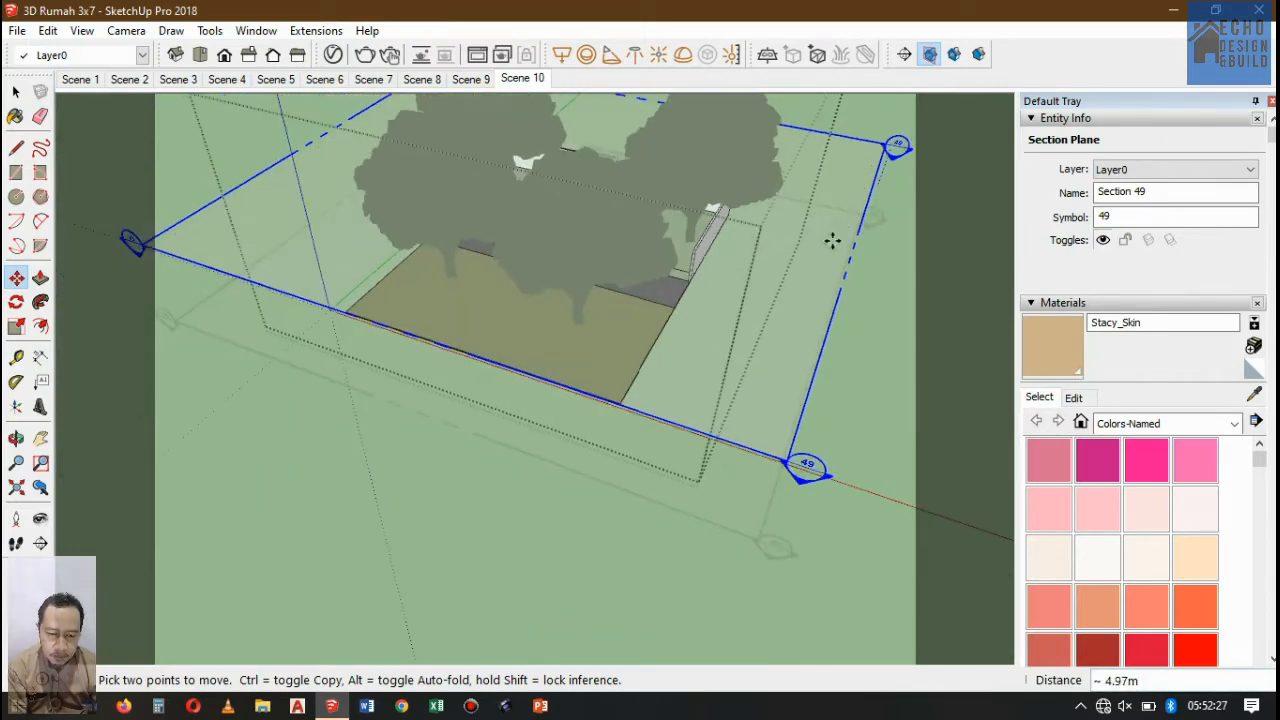
pyautogui.scroll(-2, 804, 282)
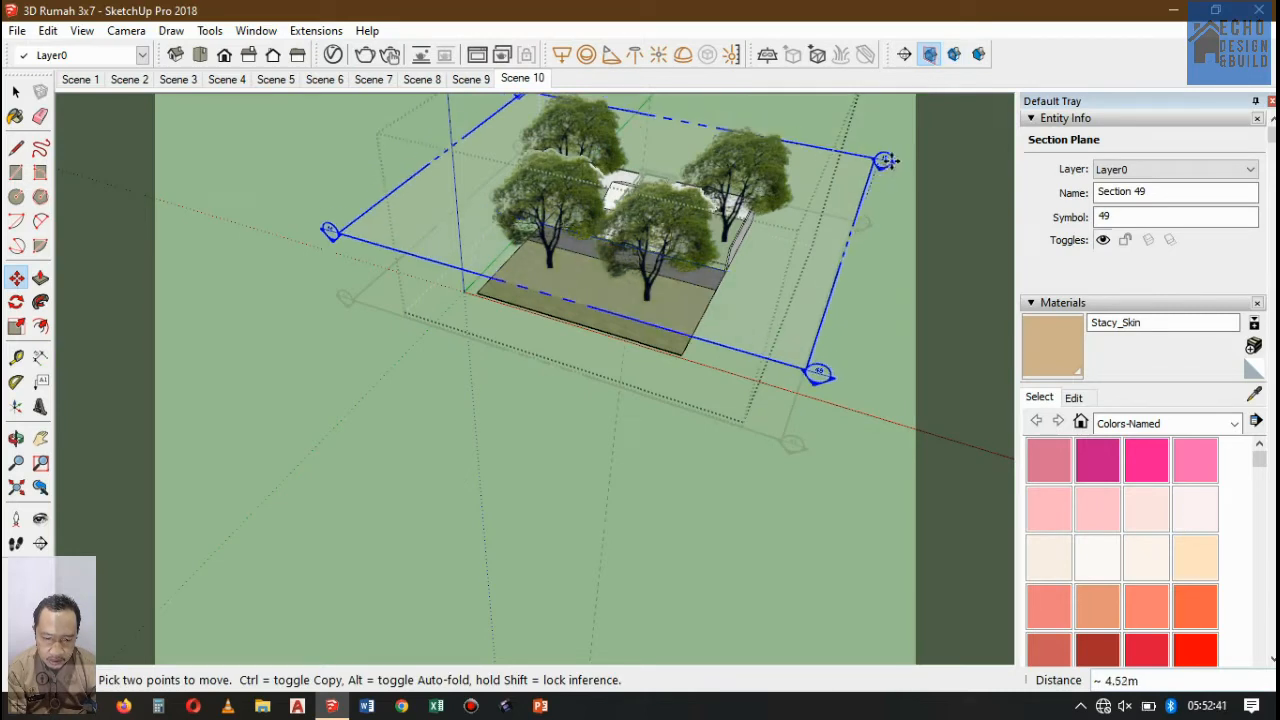
pyautogui.click(885, 157)
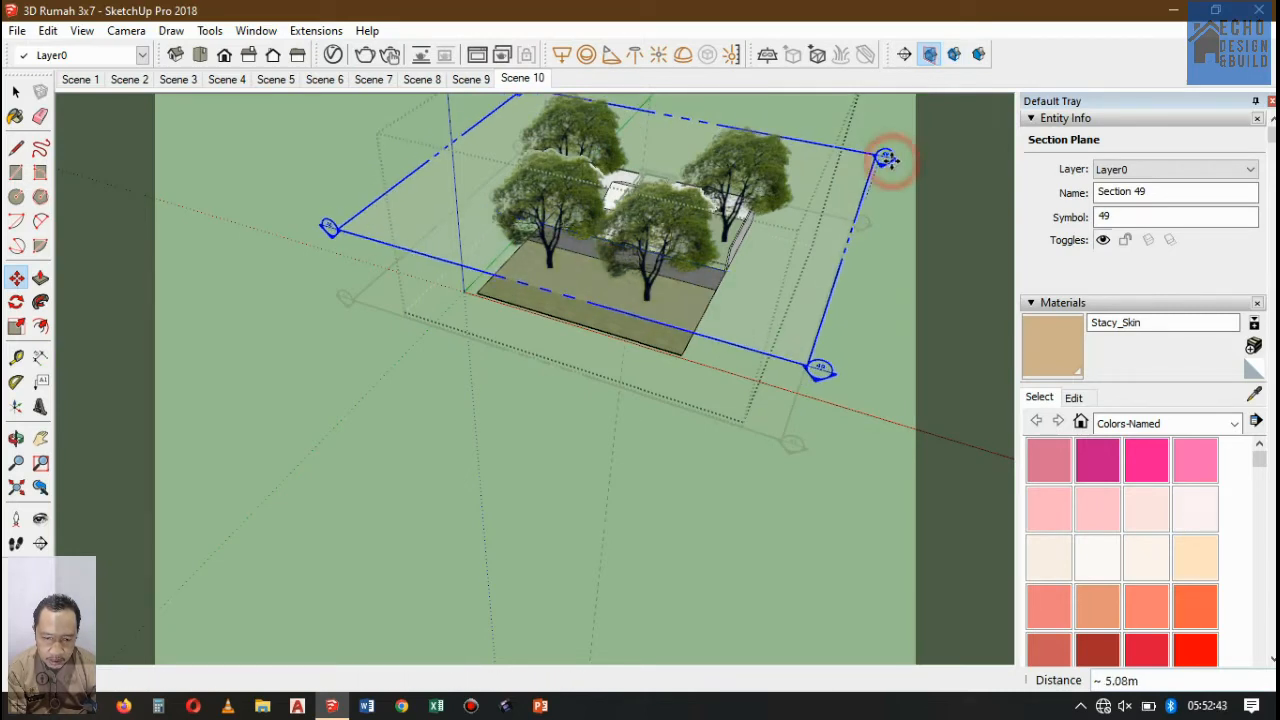
# - Check the model with section cuts on, then off, and move the Section 49 plane about 5.16 m further up along the blue axis
pyautogui.click(953, 55)
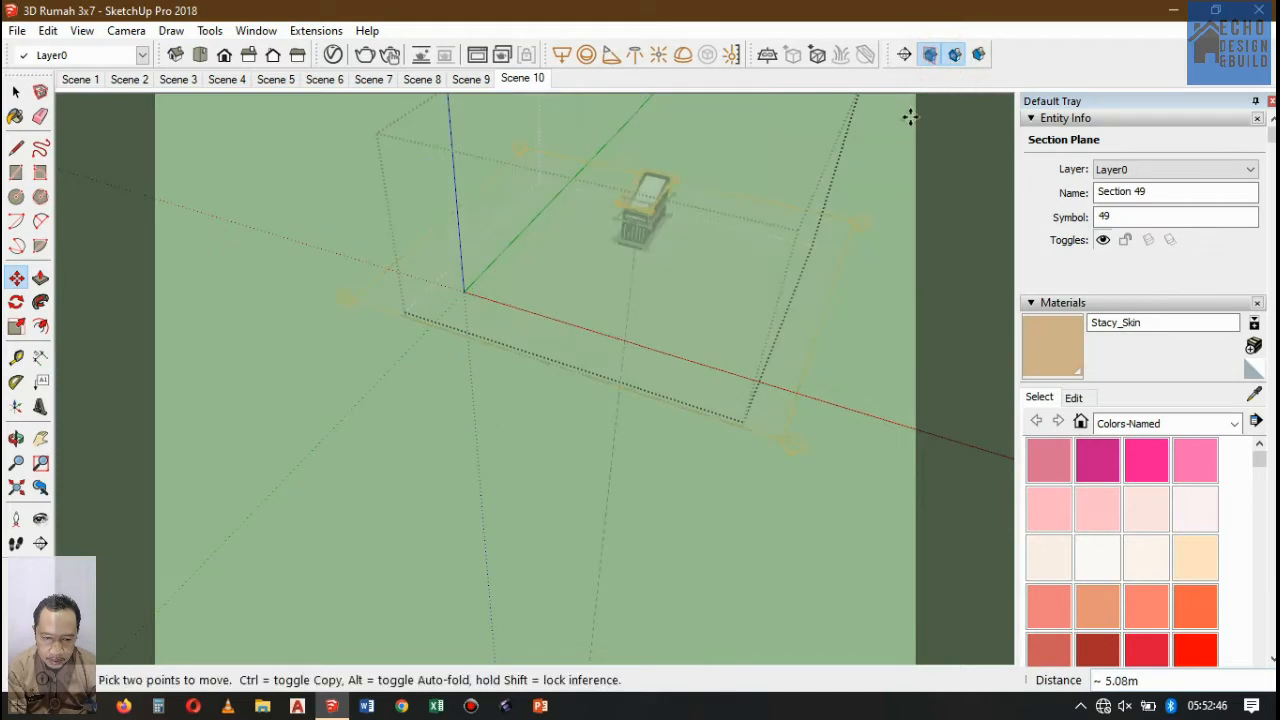
pyautogui.click(954, 55)
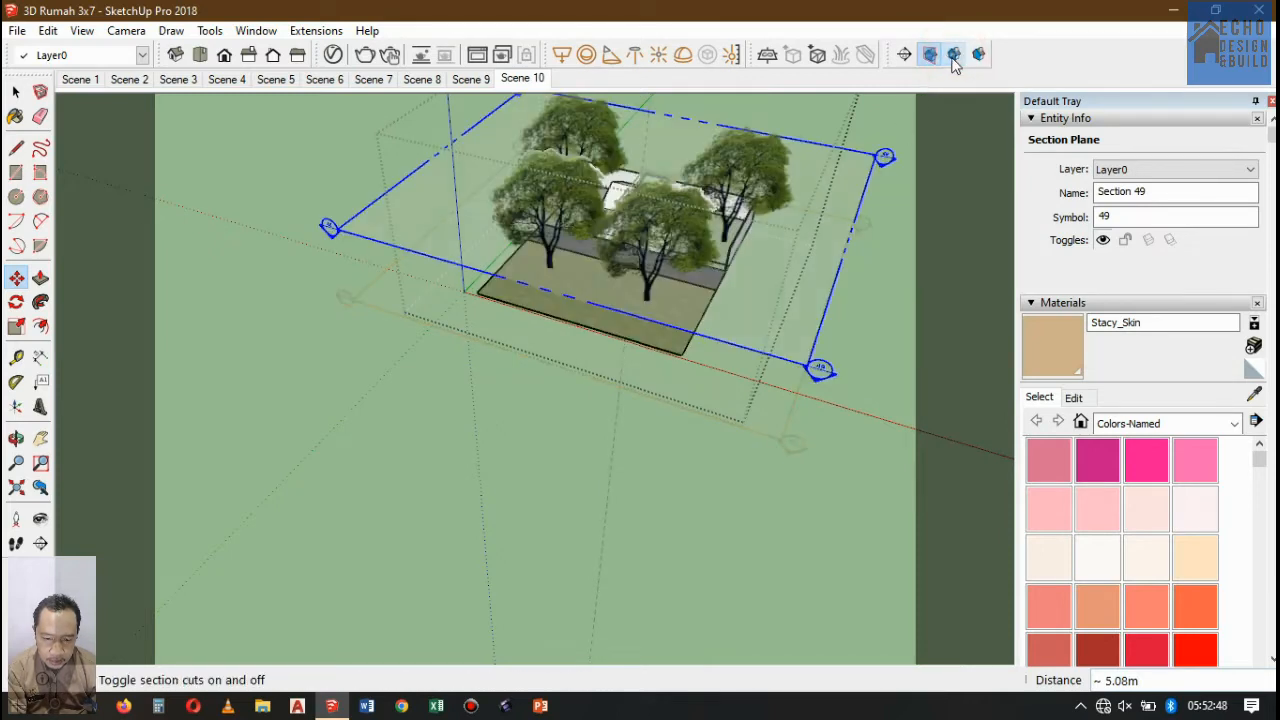
pyautogui.click(885, 155)
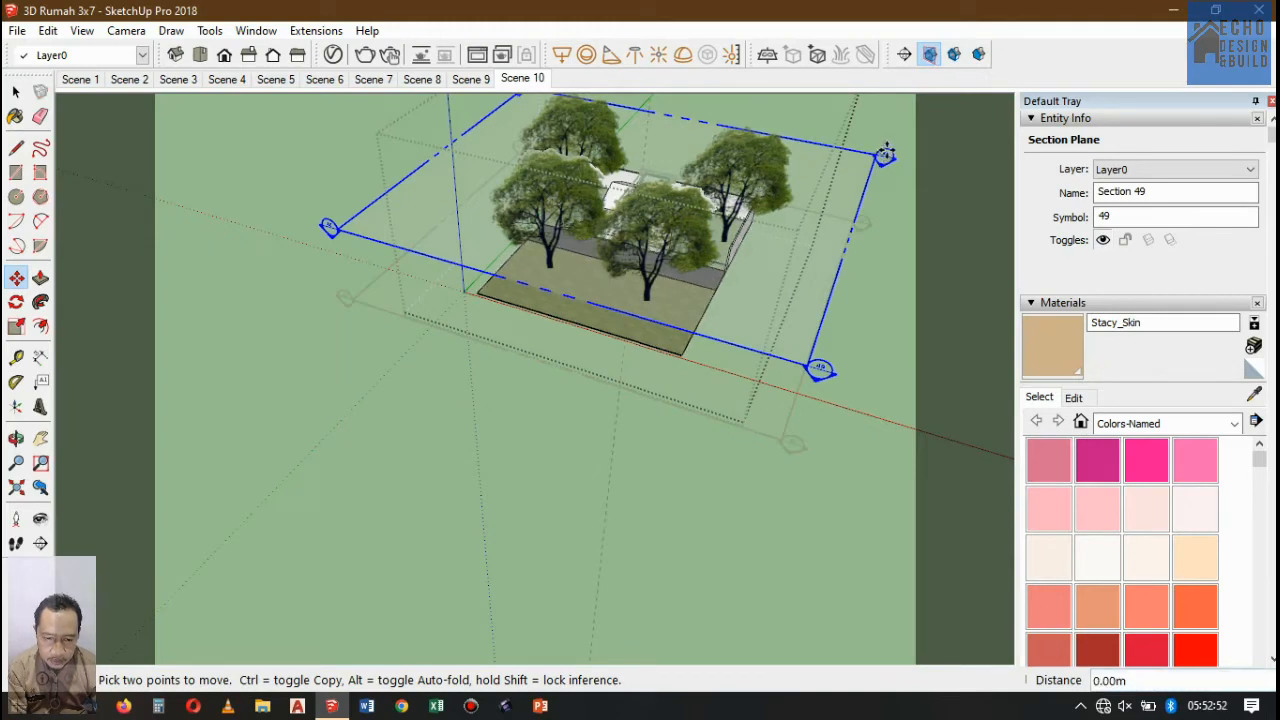
pyautogui.scroll(1, 885, 155)
pyautogui.scroll(2, 885, 152)
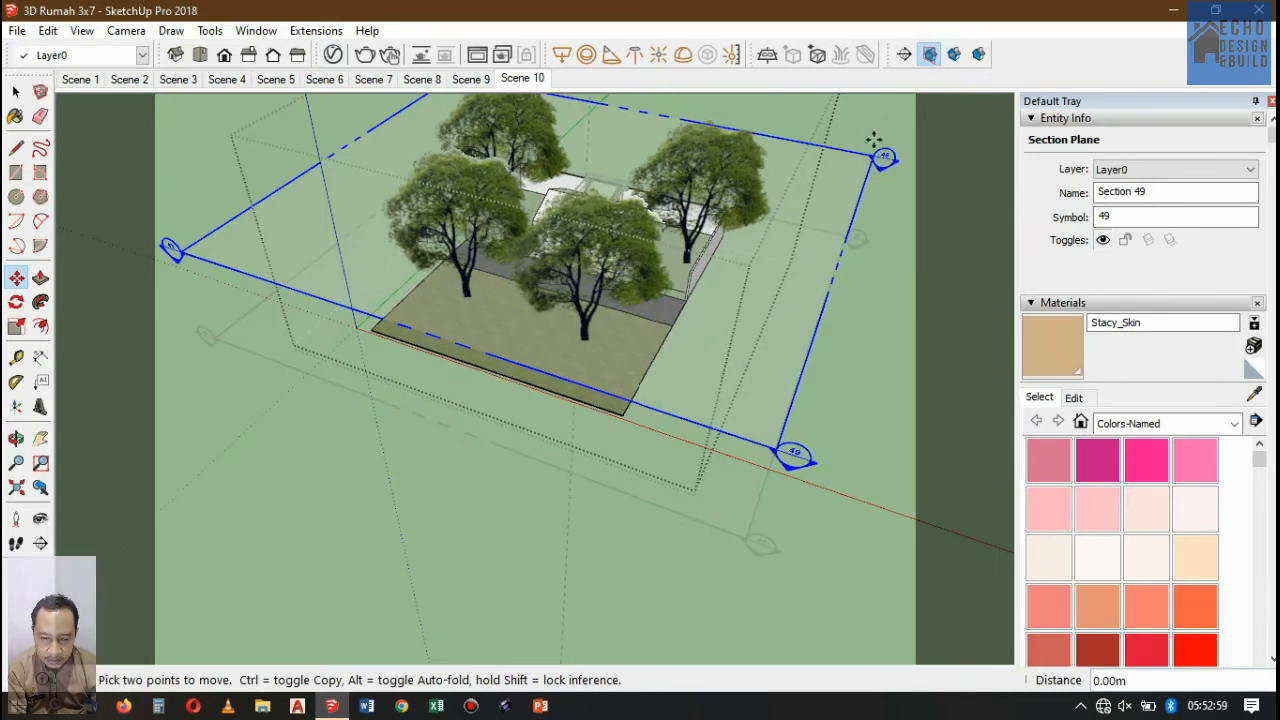
pyautogui.click(885, 160)
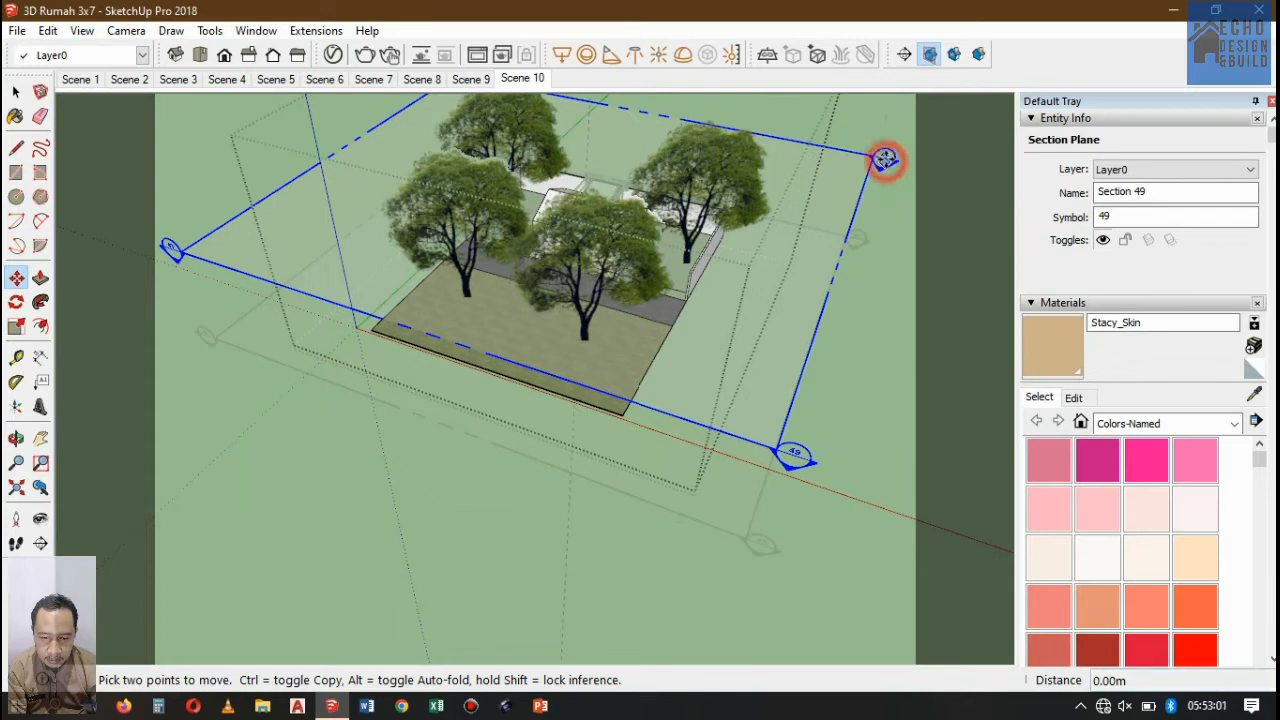
pyautogui.click(899, 104)
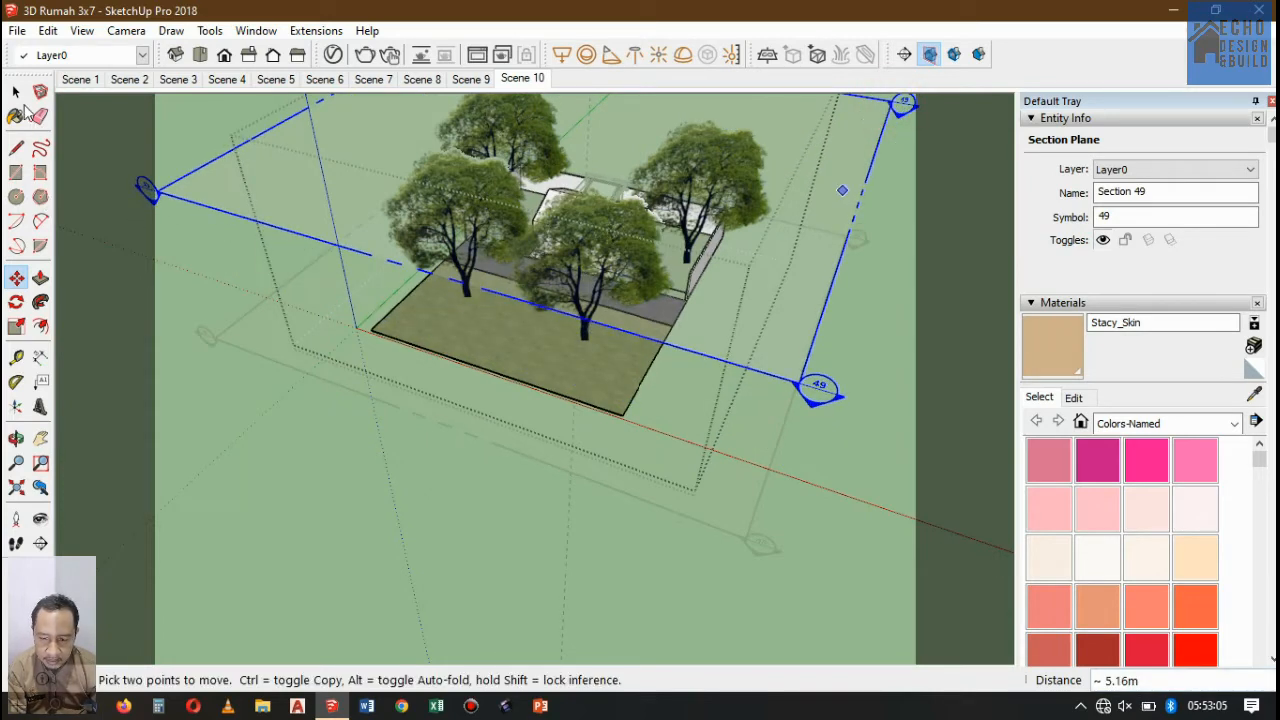
# - View the whole site from a closer angle and add this view as a new scene after Scene 10
pyautogui.click(16, 91)
pyautogui.moveTo(78, 483); pyautogui.dragTo(491, 95, button='middle')
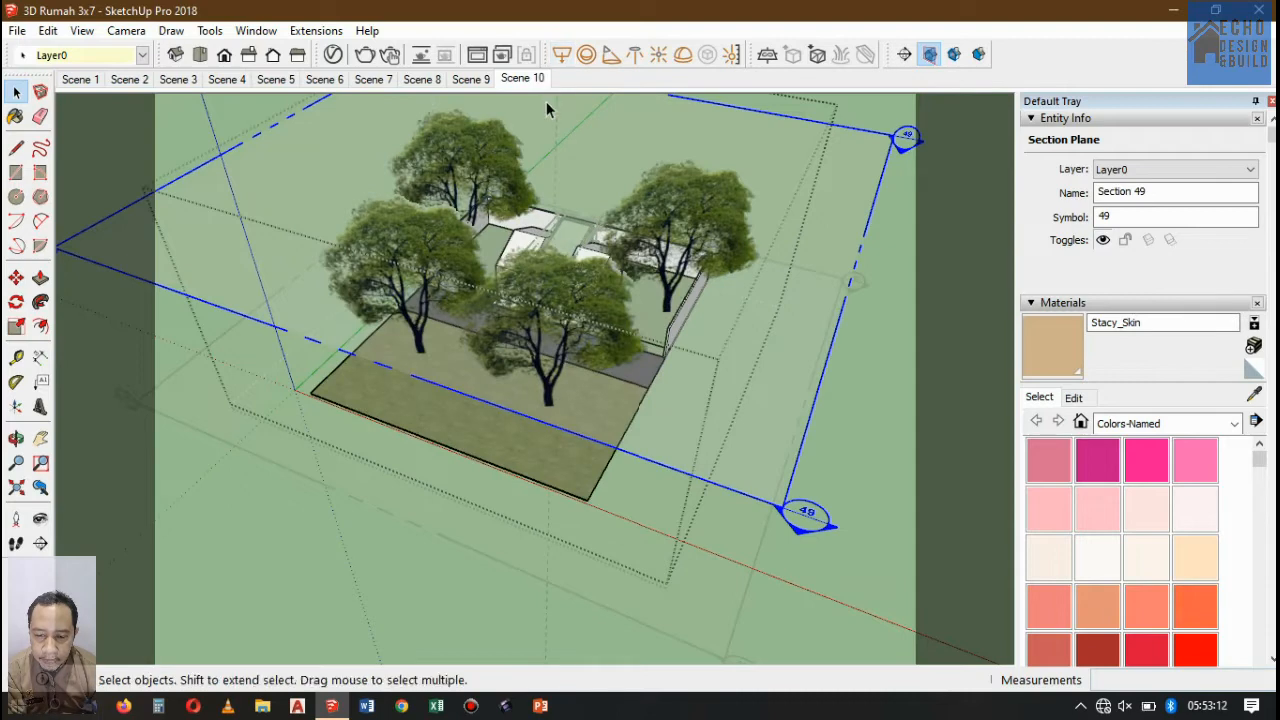
pyautogui.scroll(2, 548, 98)
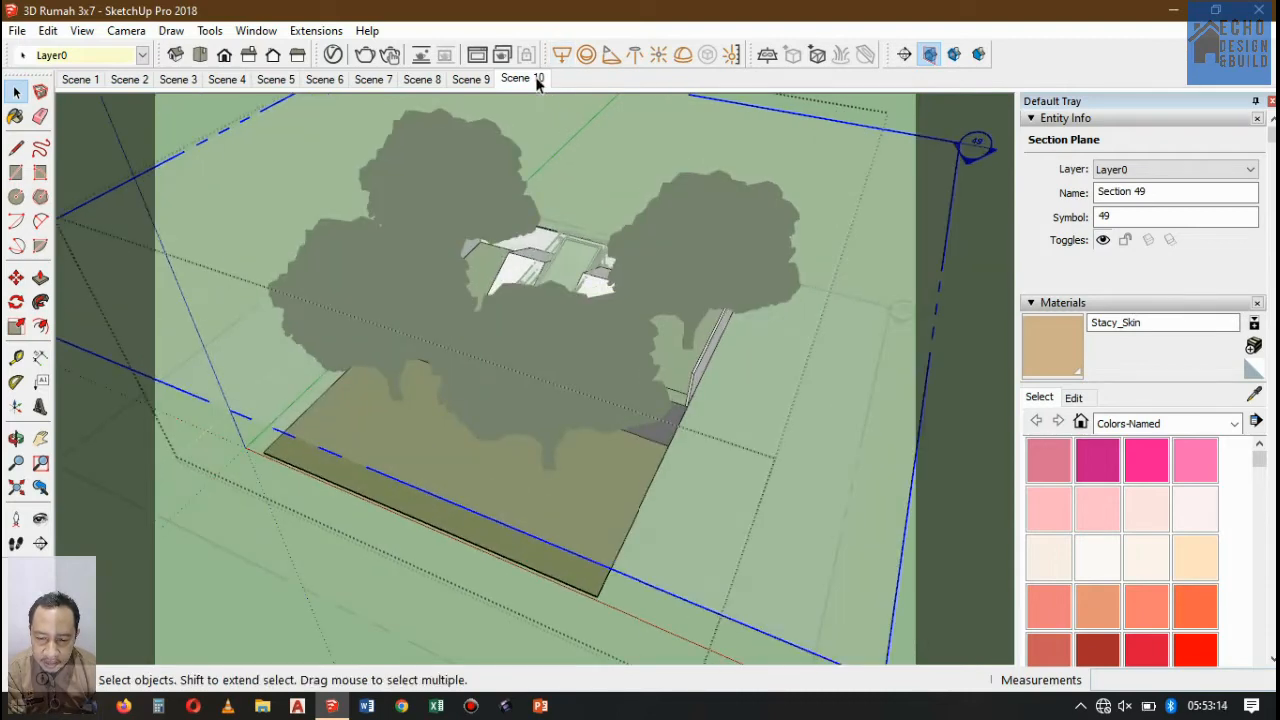
pyautogui.rightClick(525, 82)
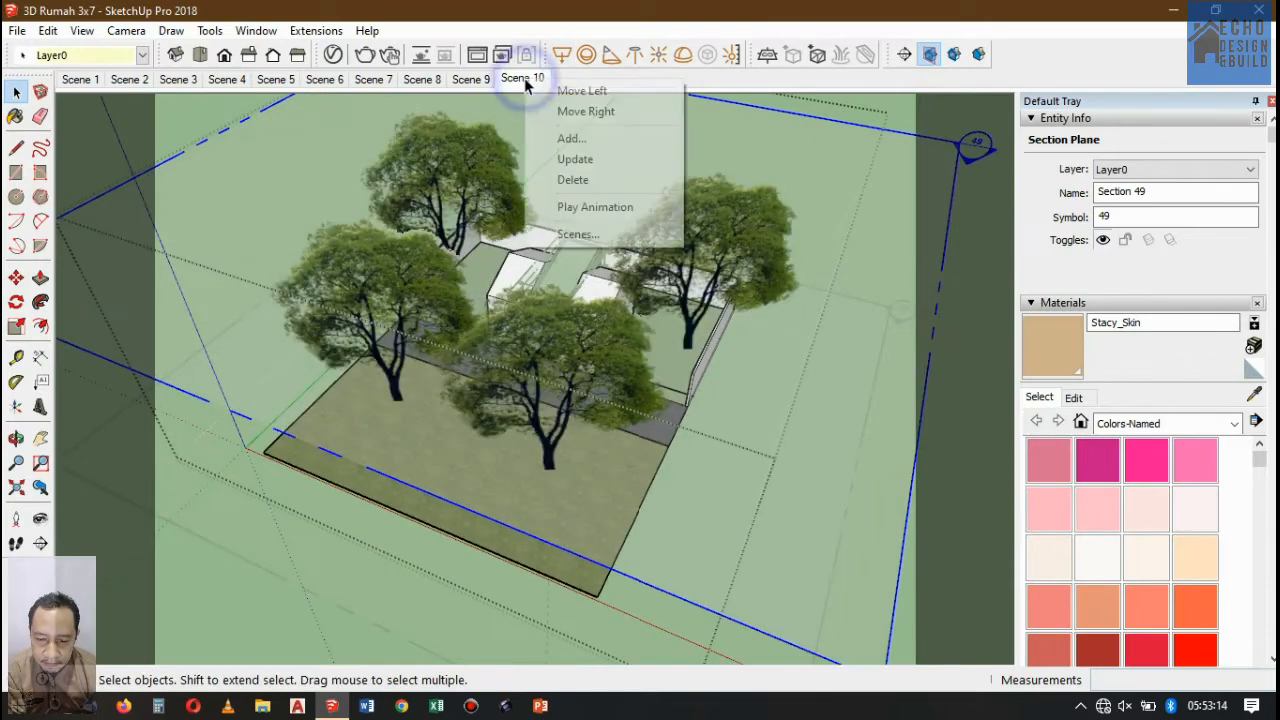
pyautogui.click(572, 140)
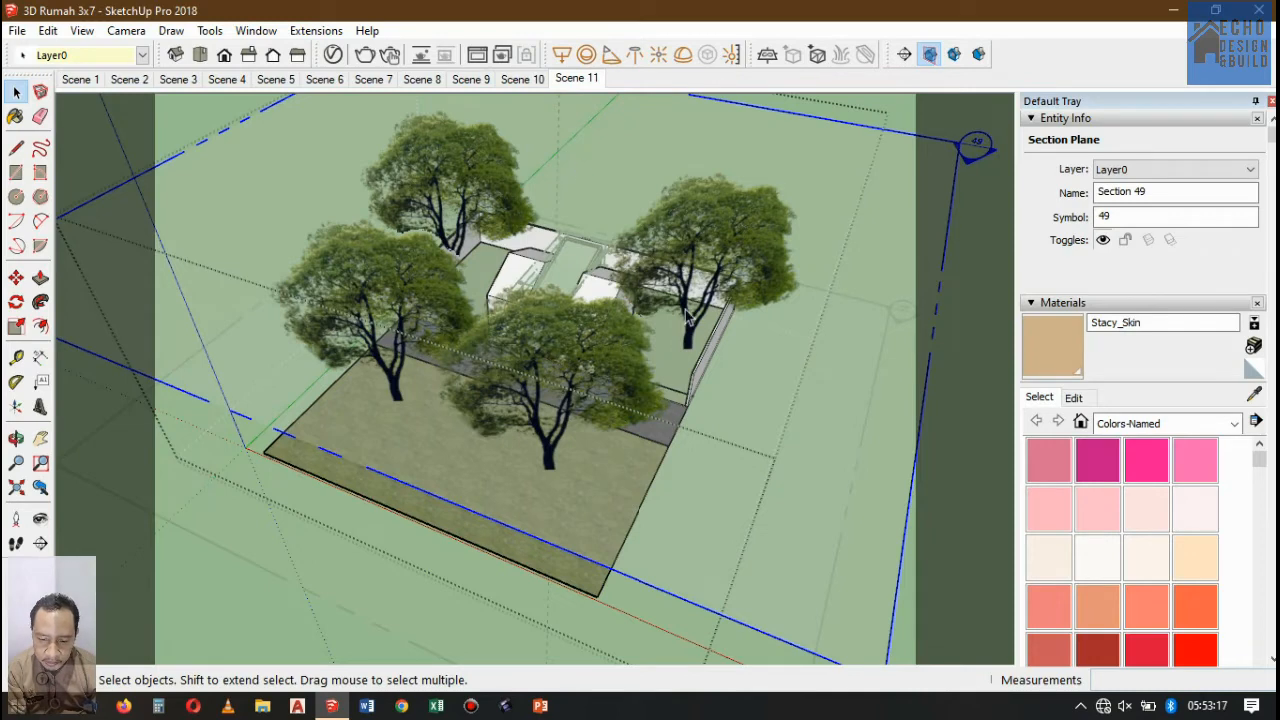
# - Compare Scene 9 with Scene 10, examining Scene 10 with section planes hidden and with section cuts on and off
pyautogui.click(522, 79)
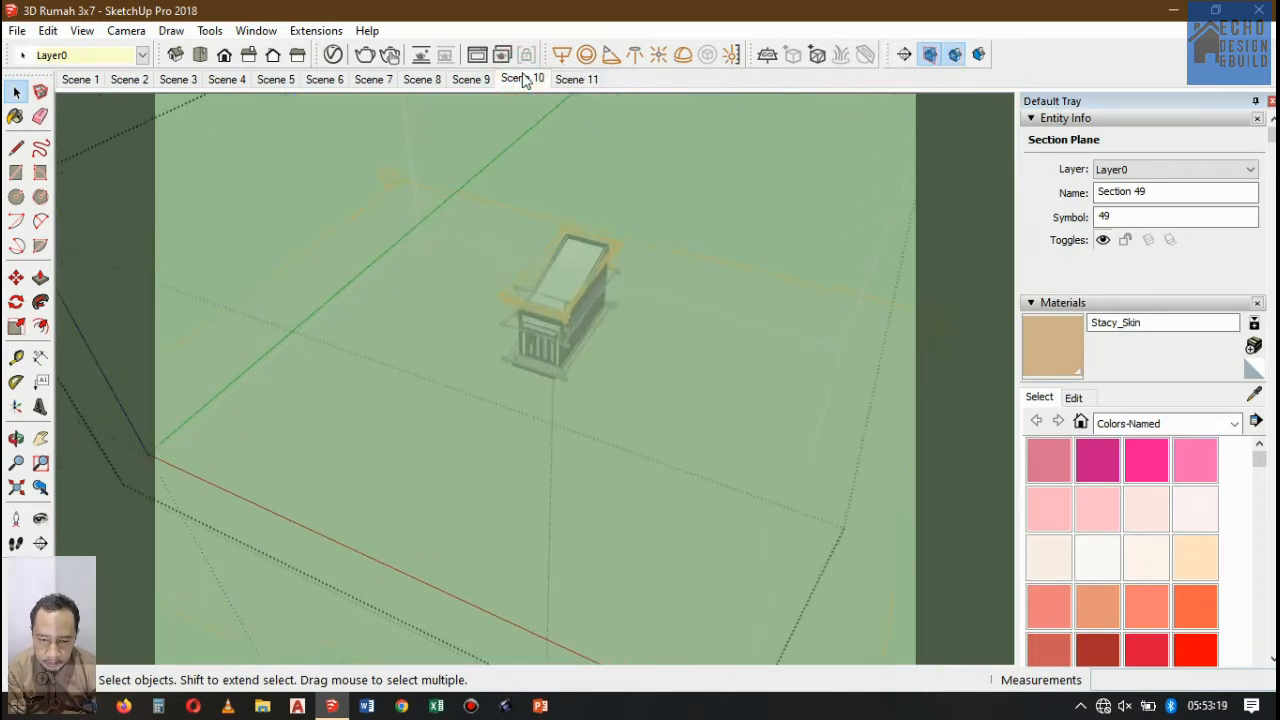
pyautogui.click(955, 53)
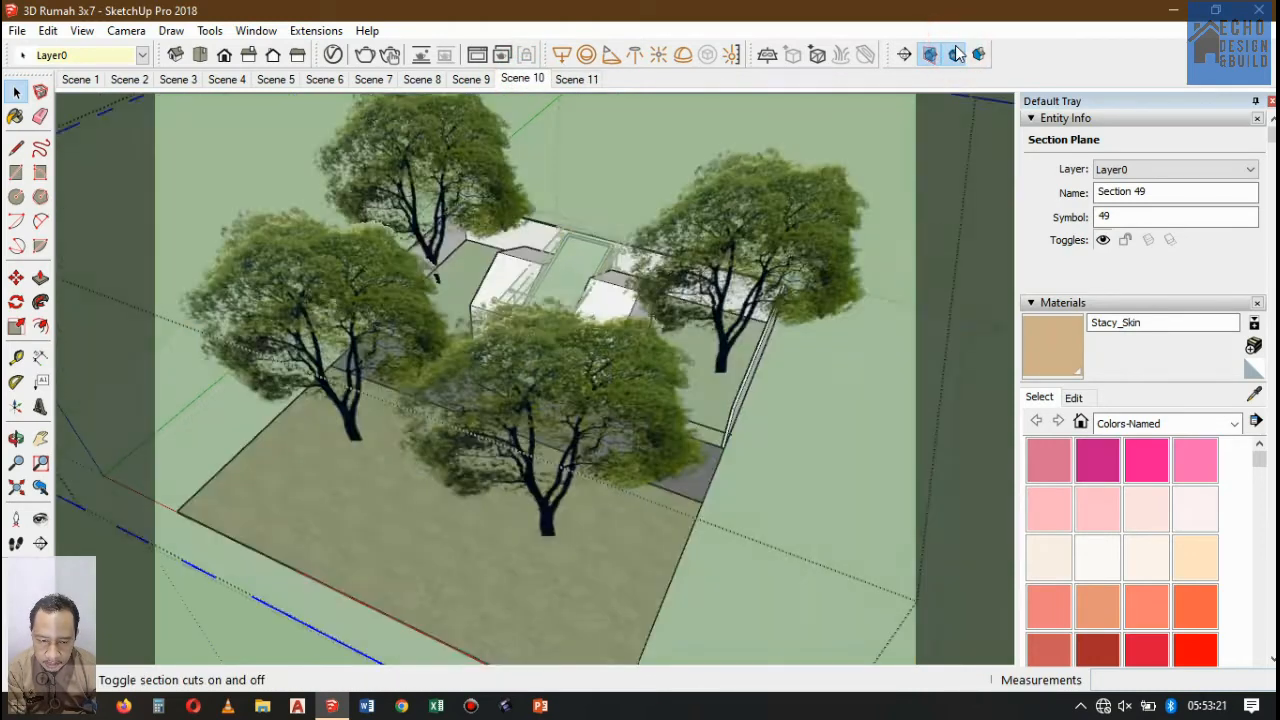
pyautogui.click(955, 53)
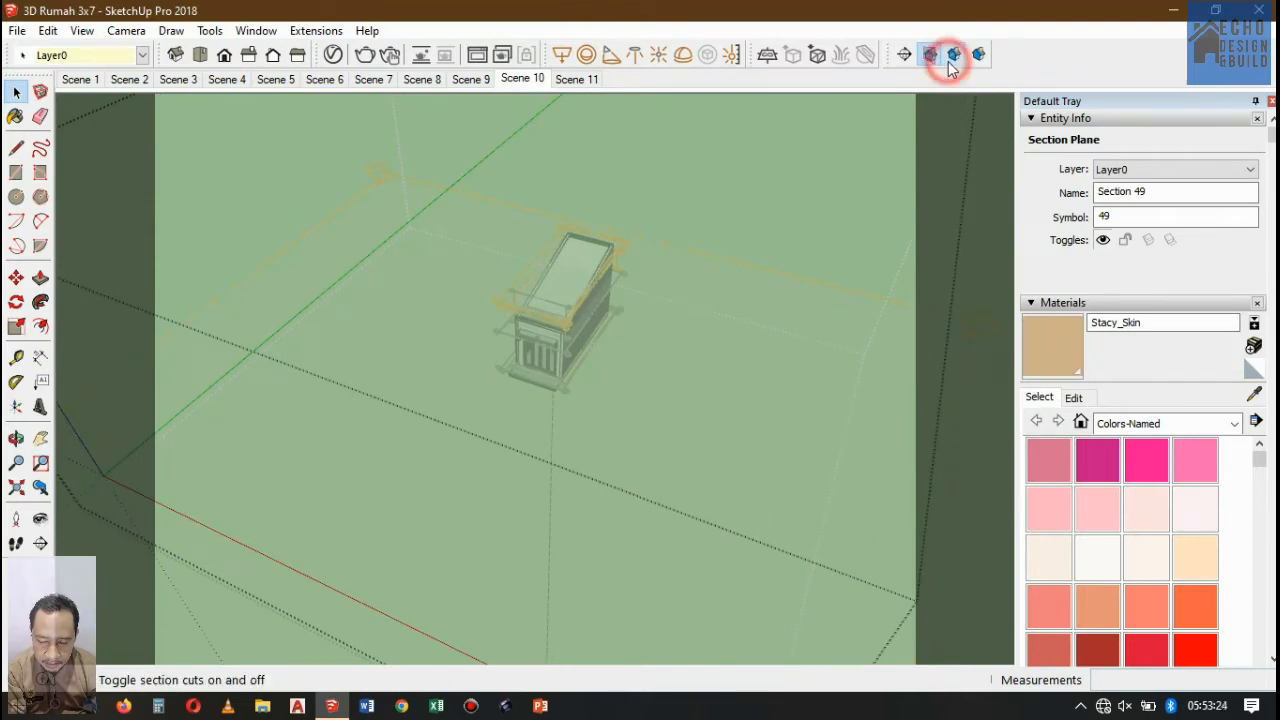
pyautogui.click(953, 53)
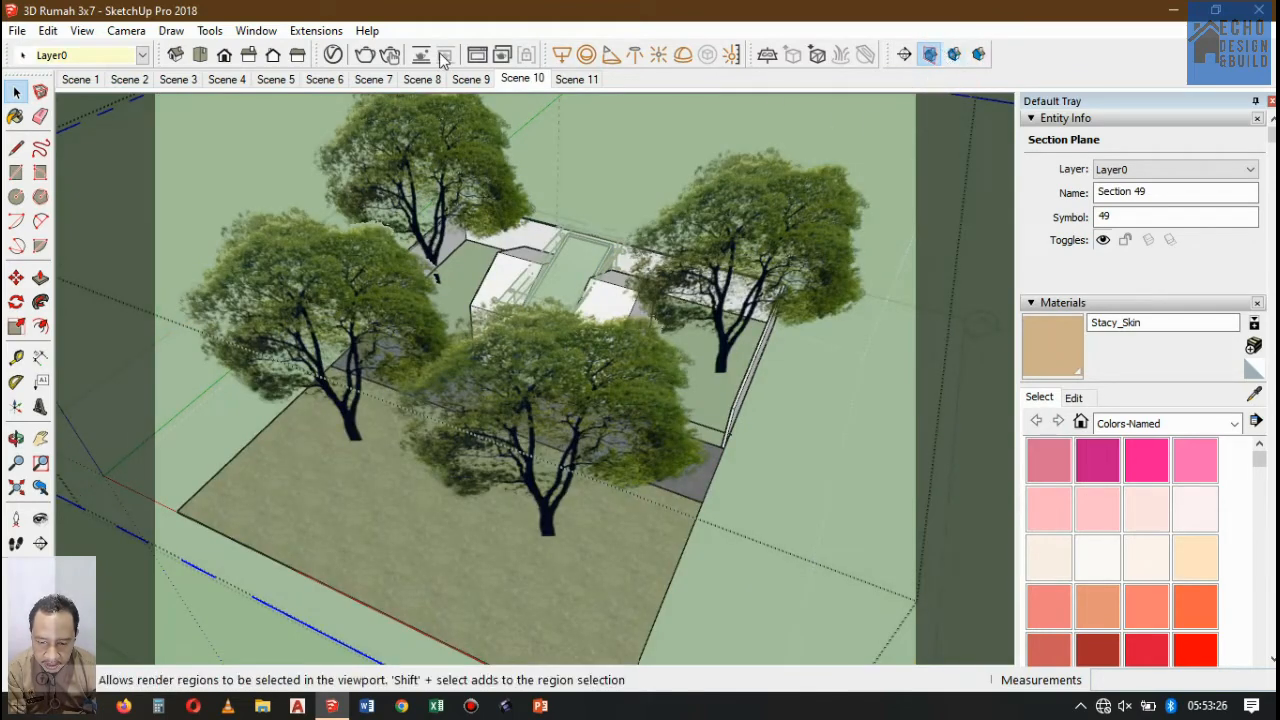
pyautogui.click(484, 80)
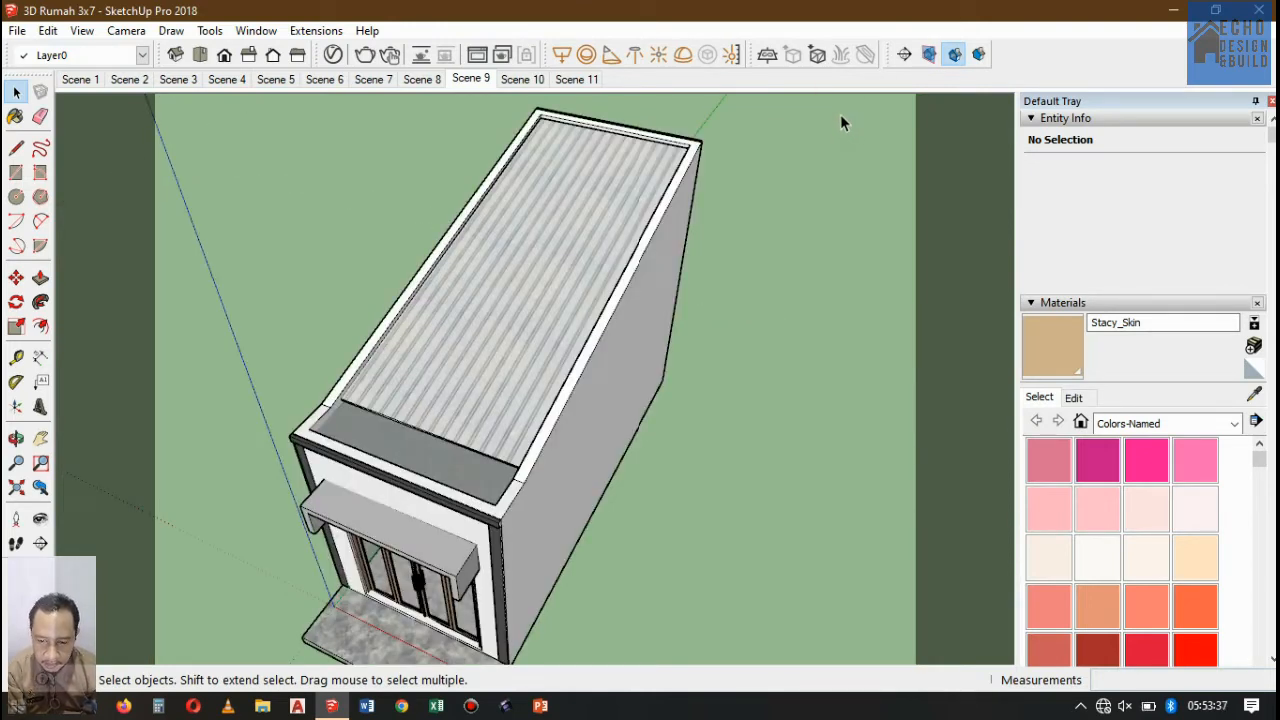
pyautogui.click(532, 80)
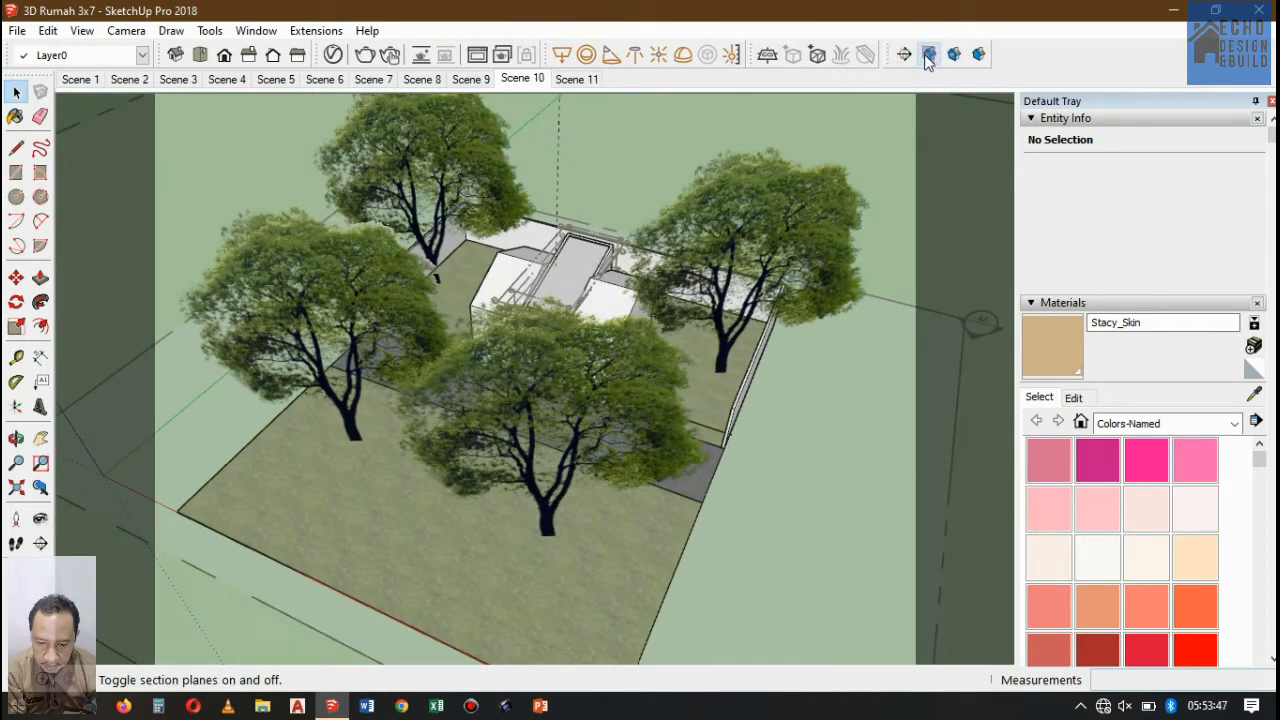
pyautogui.click(928, 55)
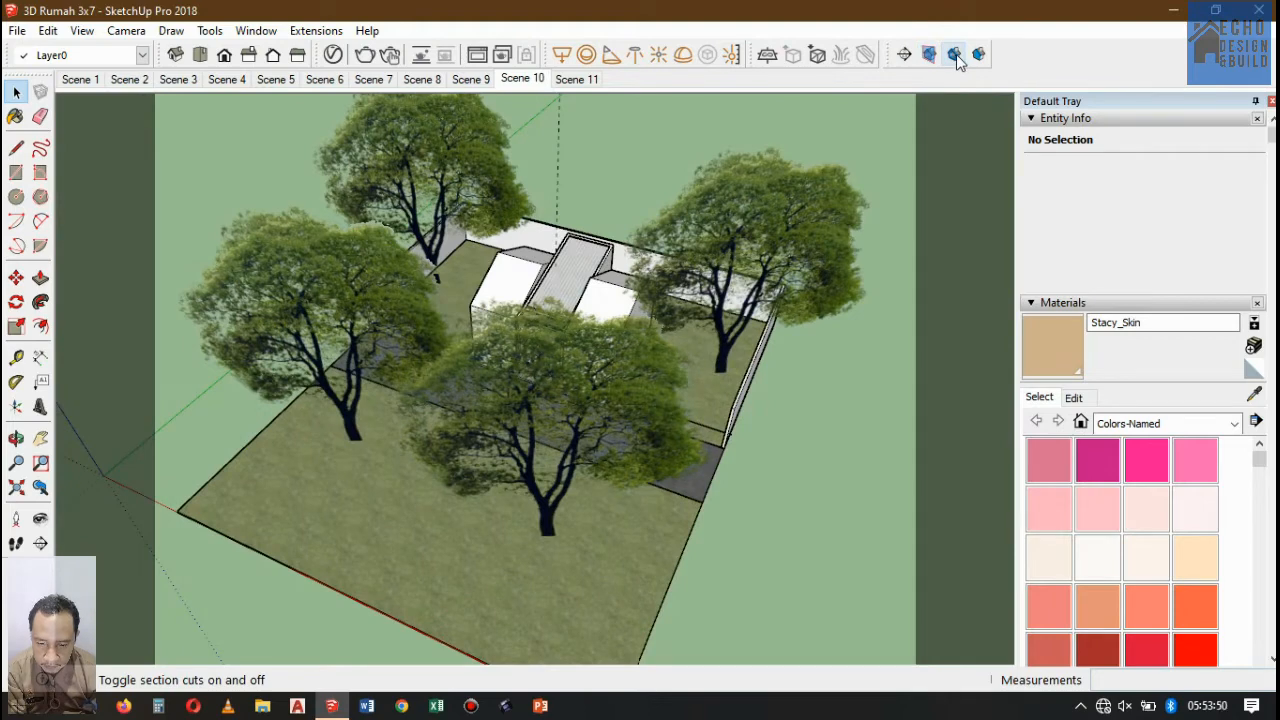
pyautogui.click(956, 54)
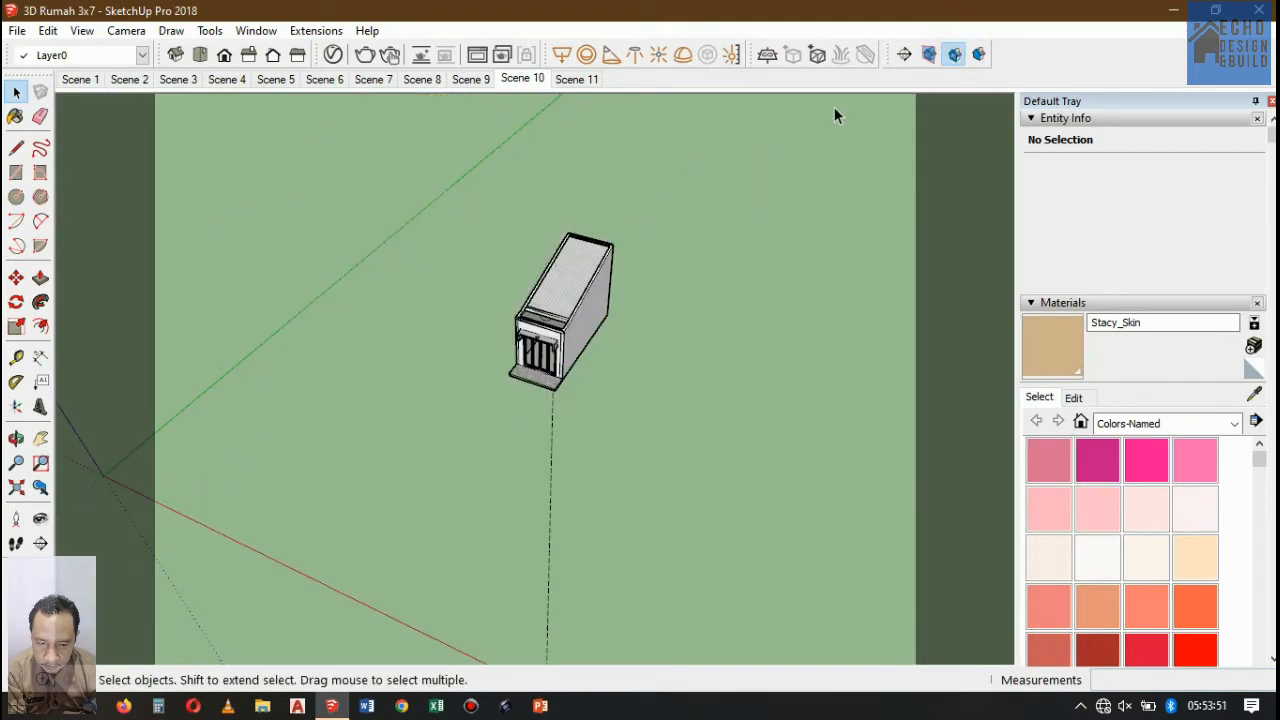
pyautogui.click(954, 56)
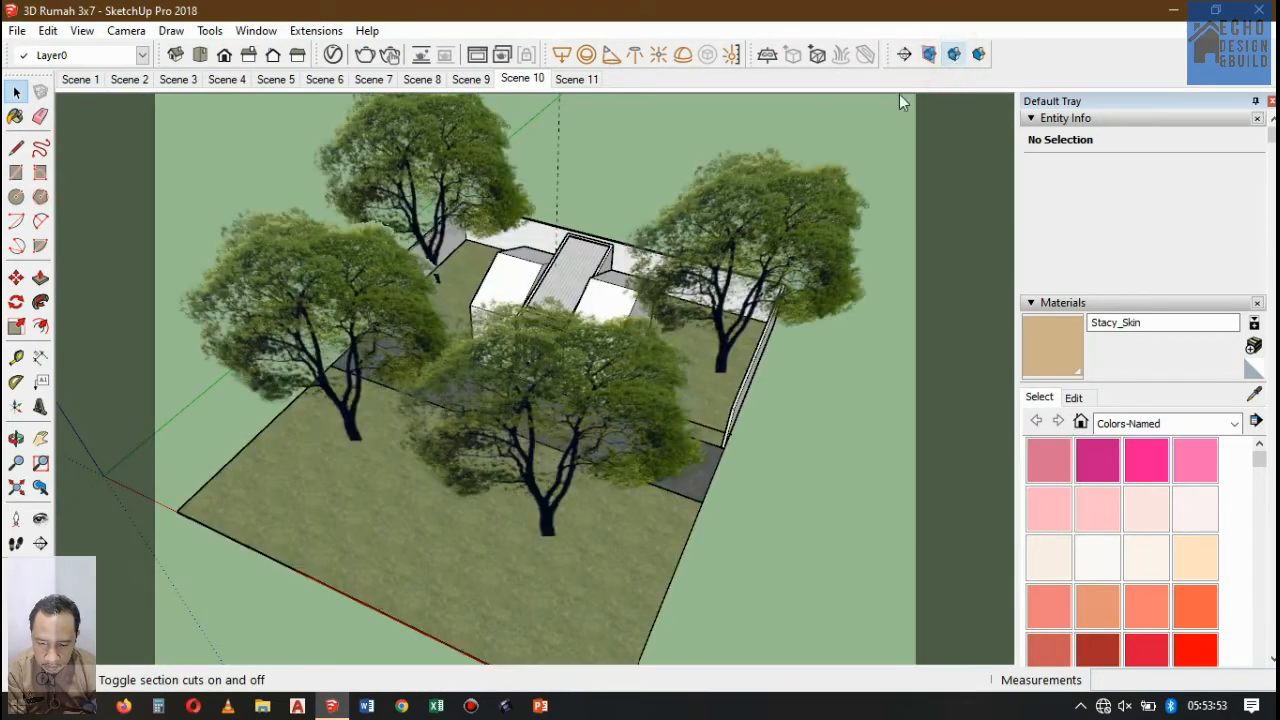
pyautogui.click(470, 79)
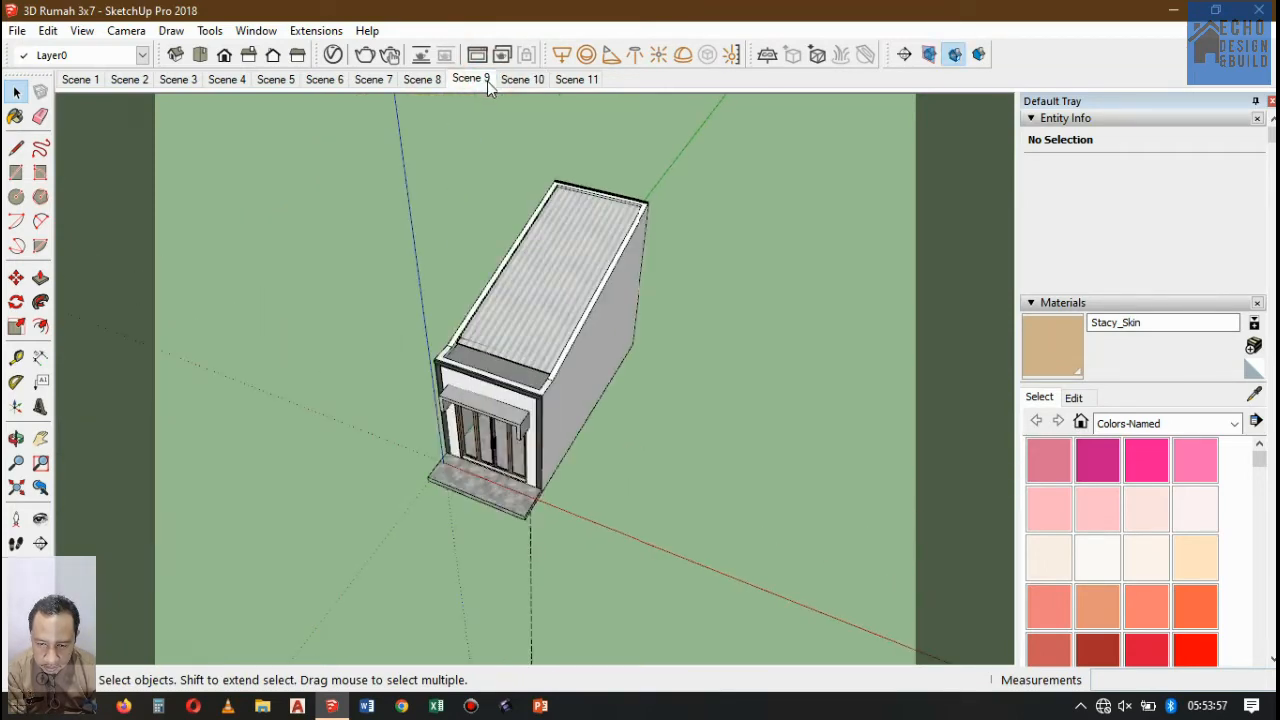
pyautogui.click(540, 79)
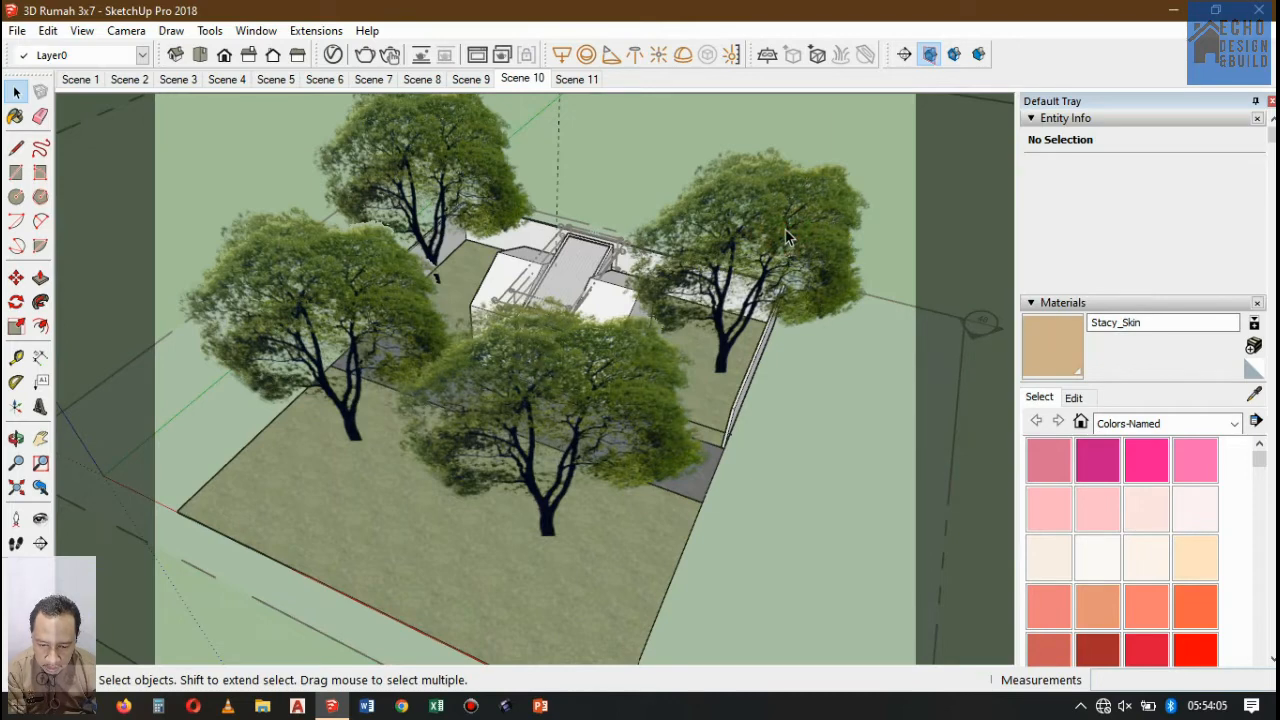
# - Open the site group in Scene 10, make the Section 48 plane the active cut, and close the group
pyautogui.doubleClick(785, 237)
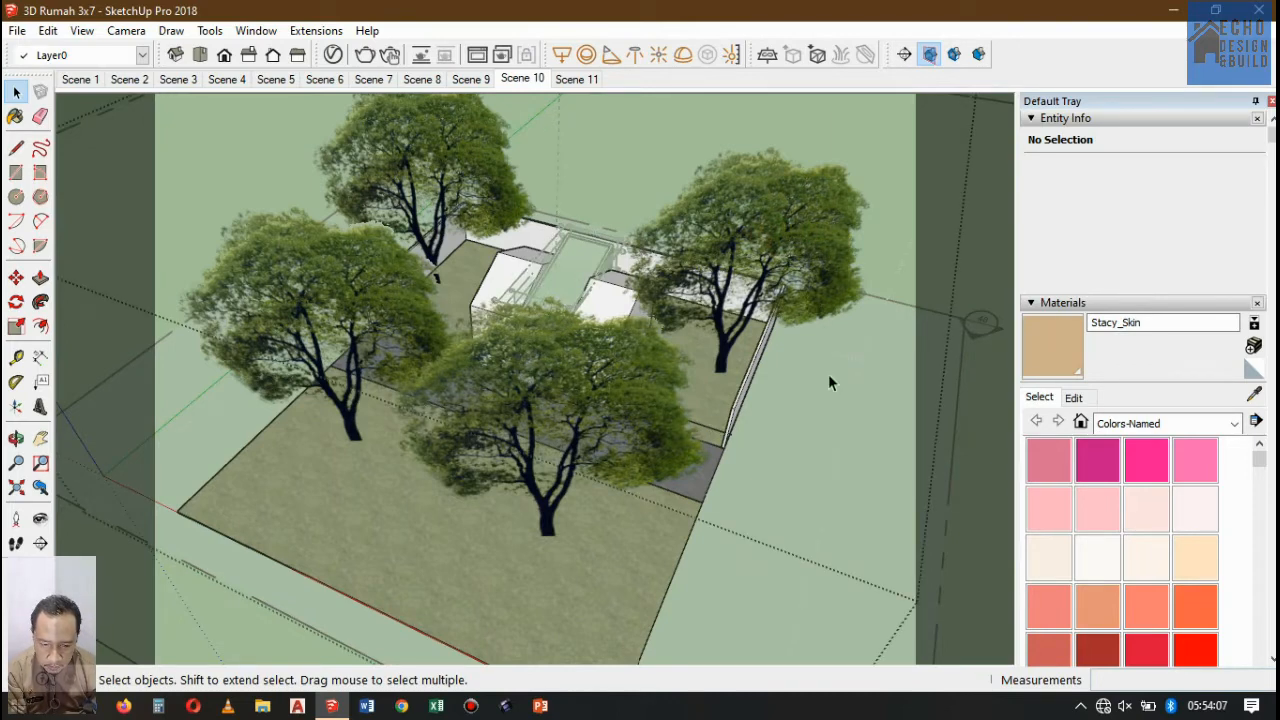
pyautogui.click(983, 323)
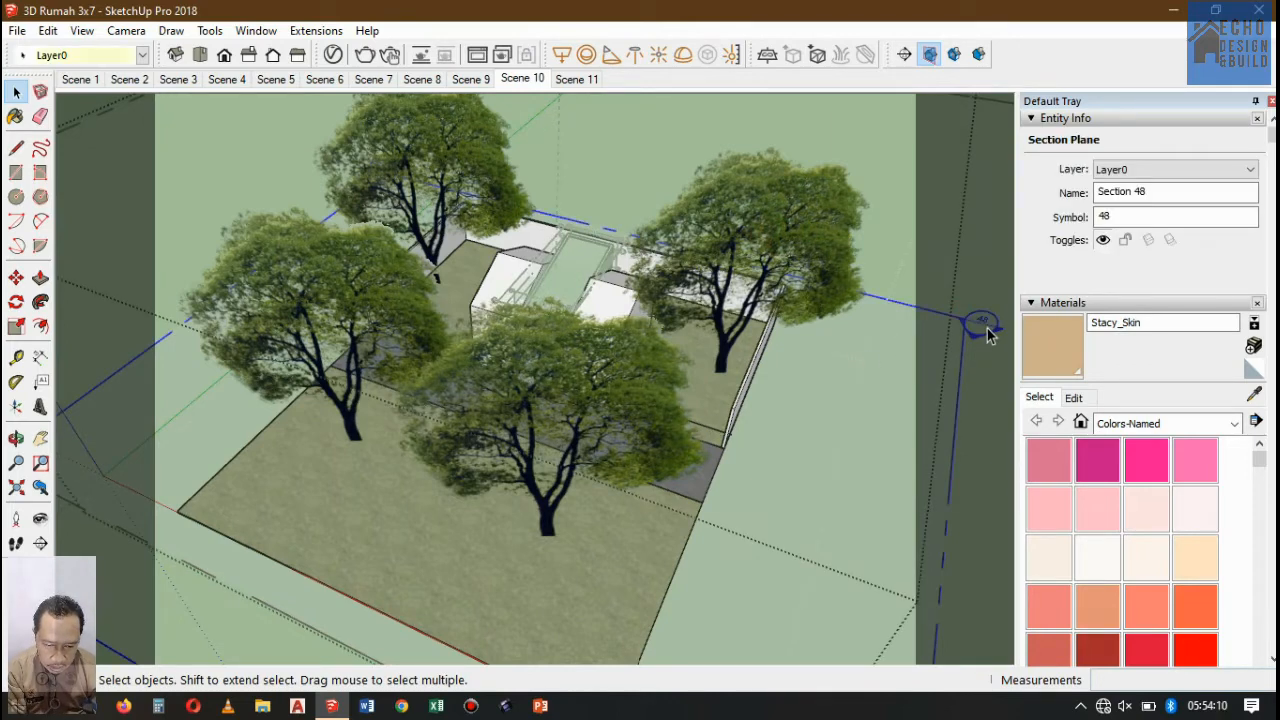
pyautogui.rightClick(985, 332)
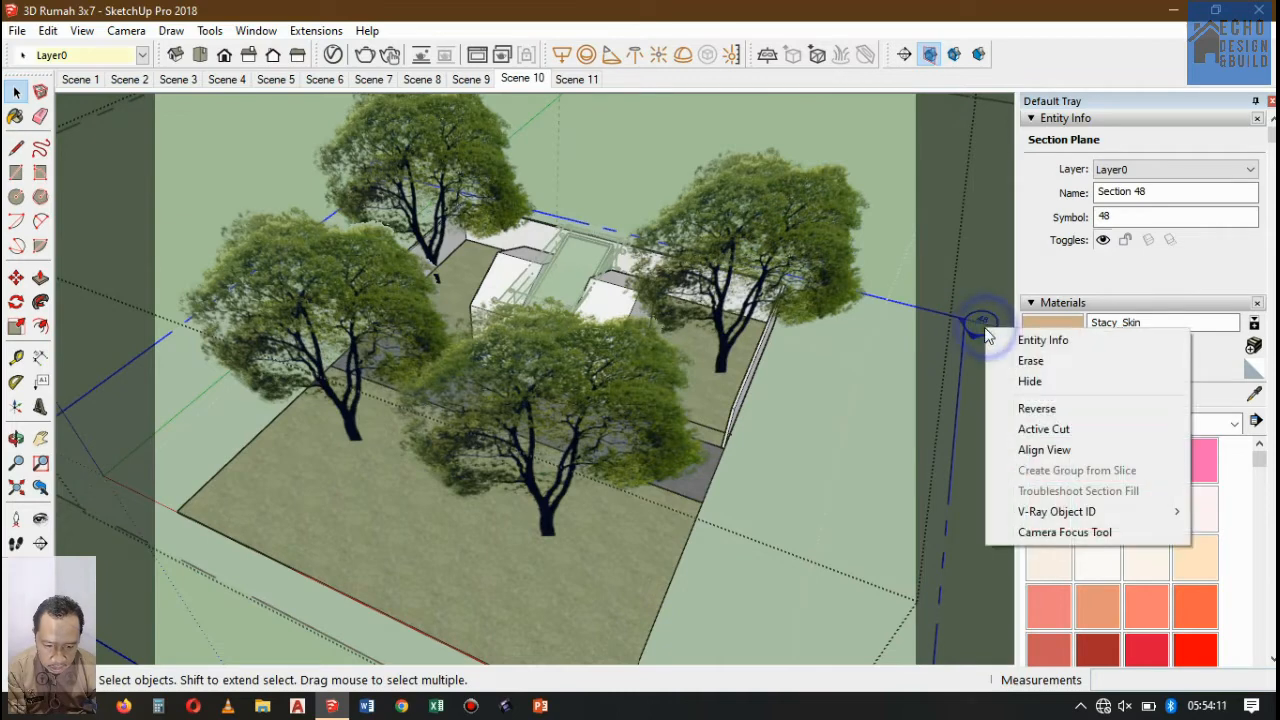
pyautogui.click(1010, 428)
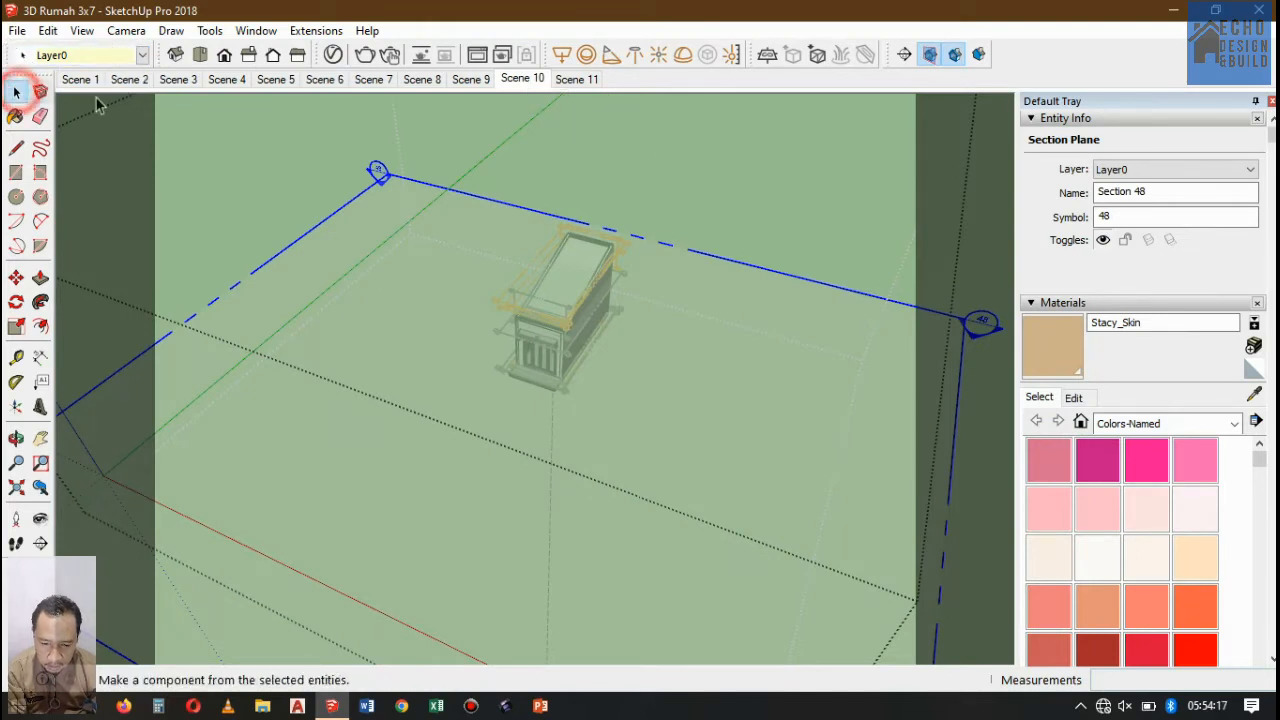
pyautogui.click(815, 141)
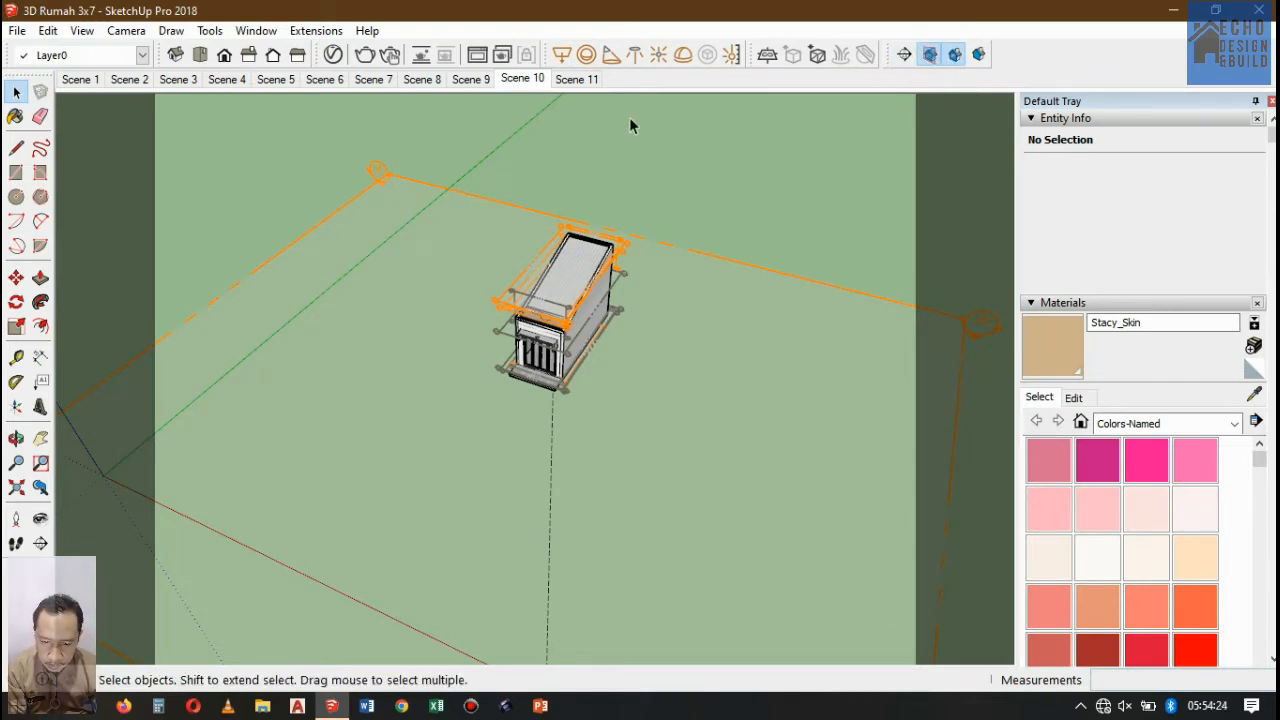
# - Reopen the site group and select the Section 48 plane inside it
pyautogui.rightClick(540, 79)
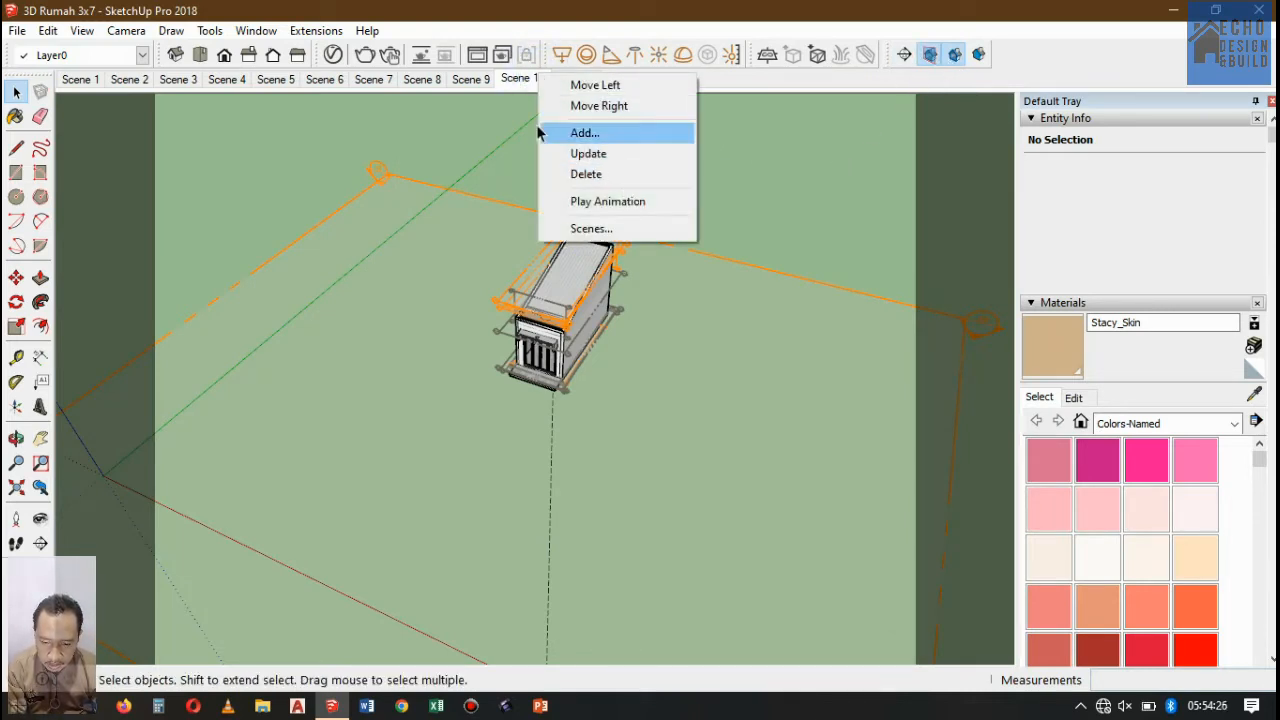
pyautogui.rightClick(381, 175)
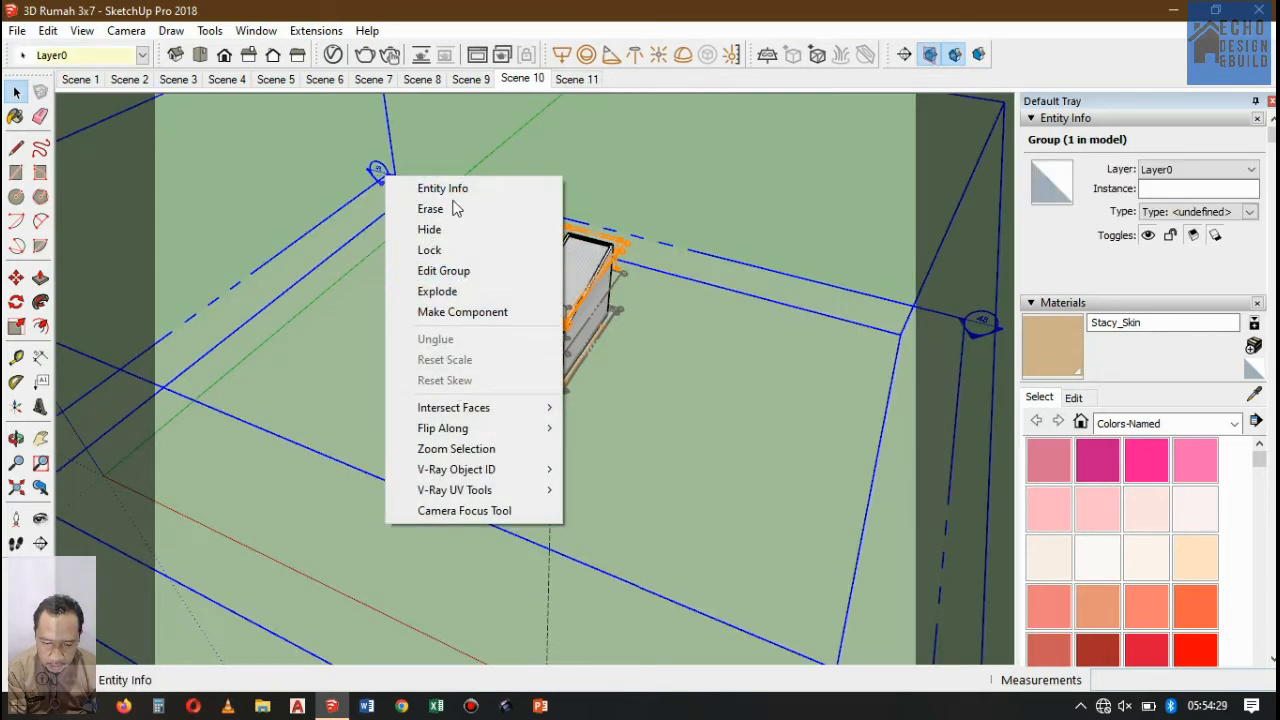
pyautogui.click(985, 329)
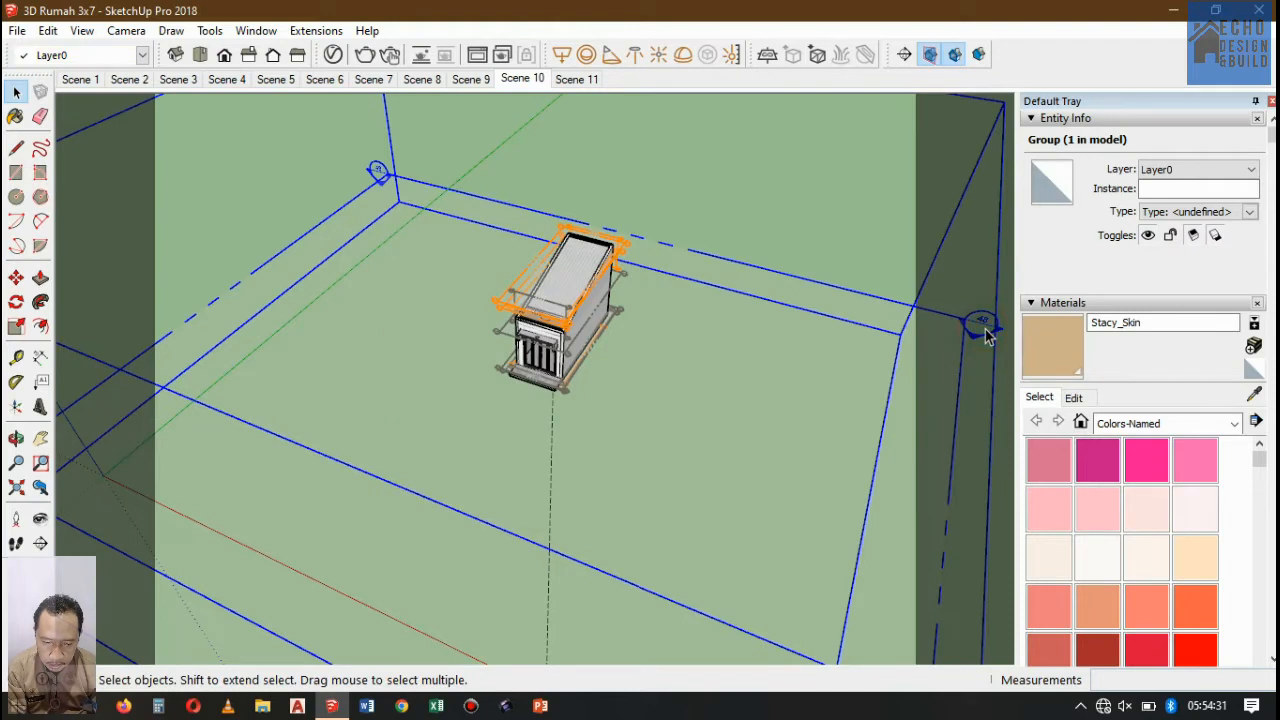
pyautogui.doubleClick(985, 329)
pyautogui.click(985, 330)
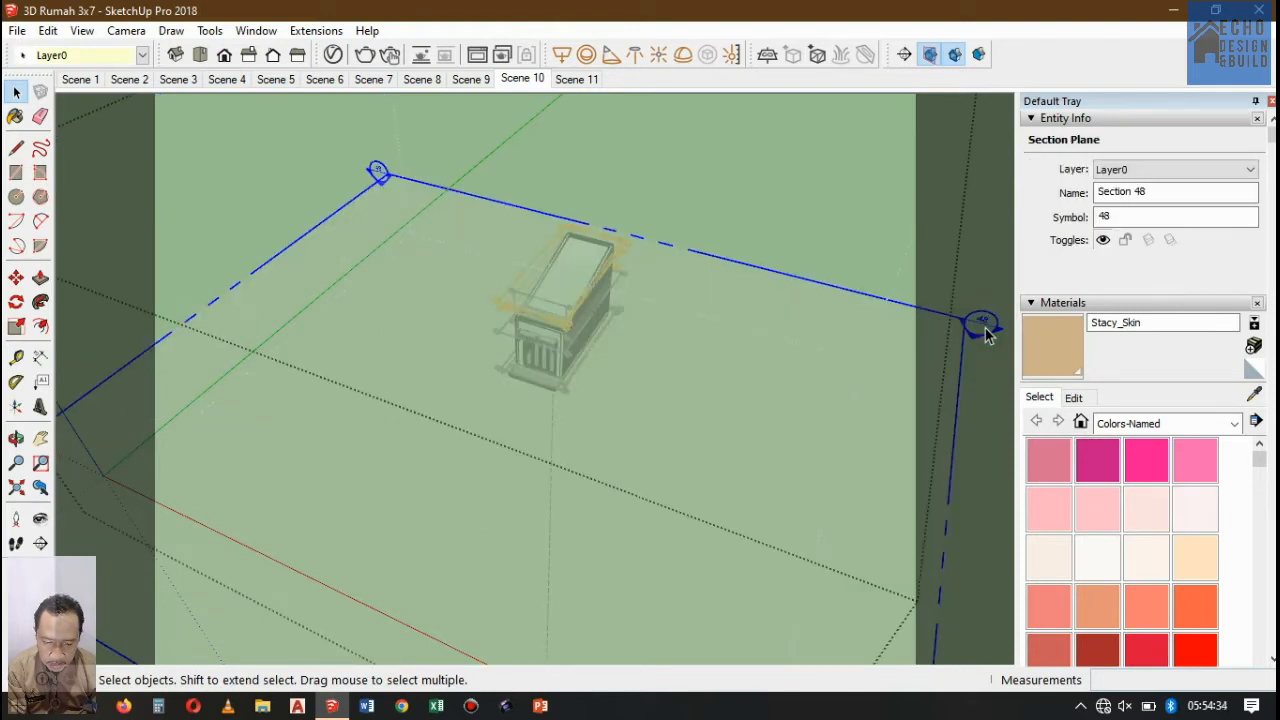
pyautogui.rightClick(986, 330)
pyautogui.click(1040, 403)
# - Deselect the Section 48 plane, turn off the display of section cuts, and update Scene 10 with this state
pyautogui.click(857, 222)
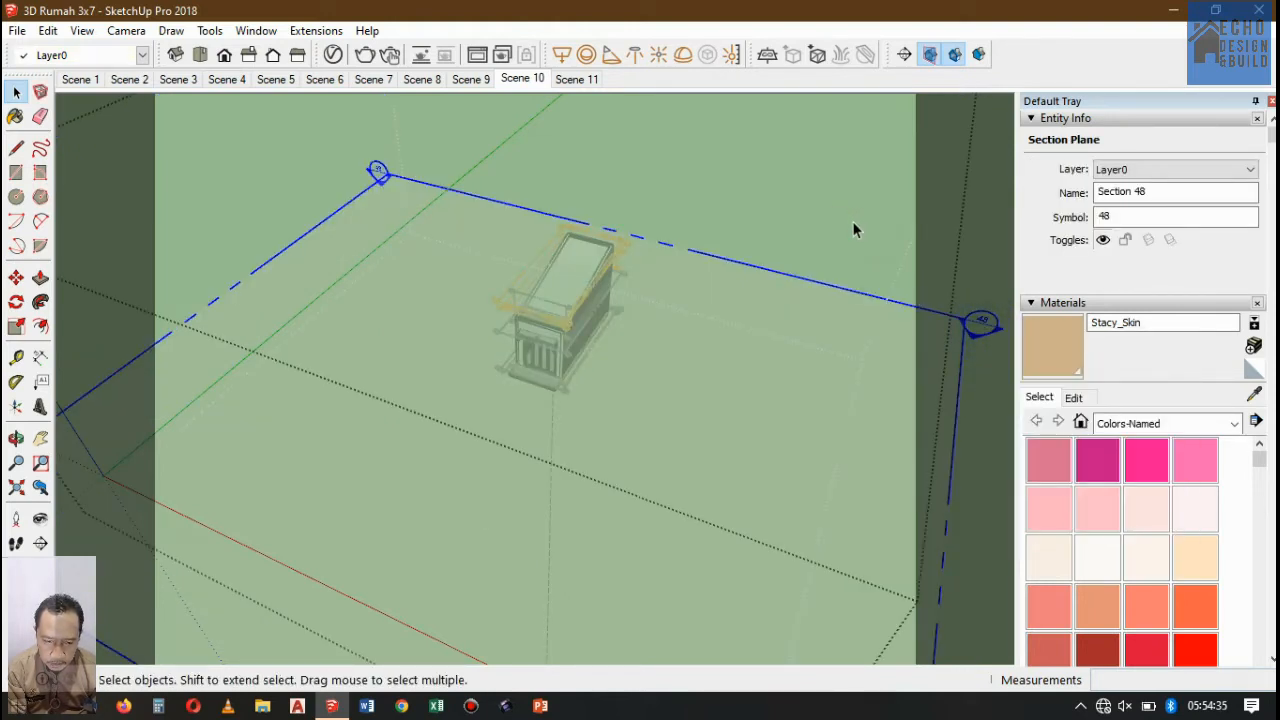
pyautogui.click(956, 55)
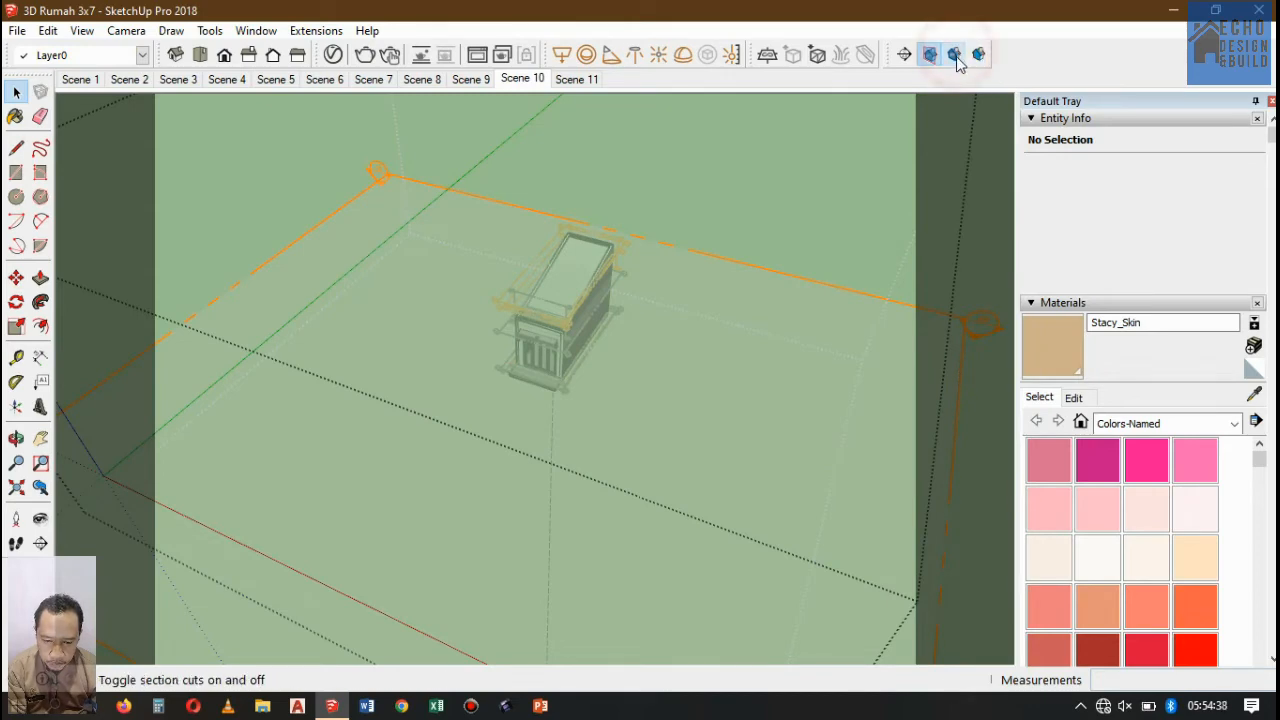
pyautogui.click(924, 120)
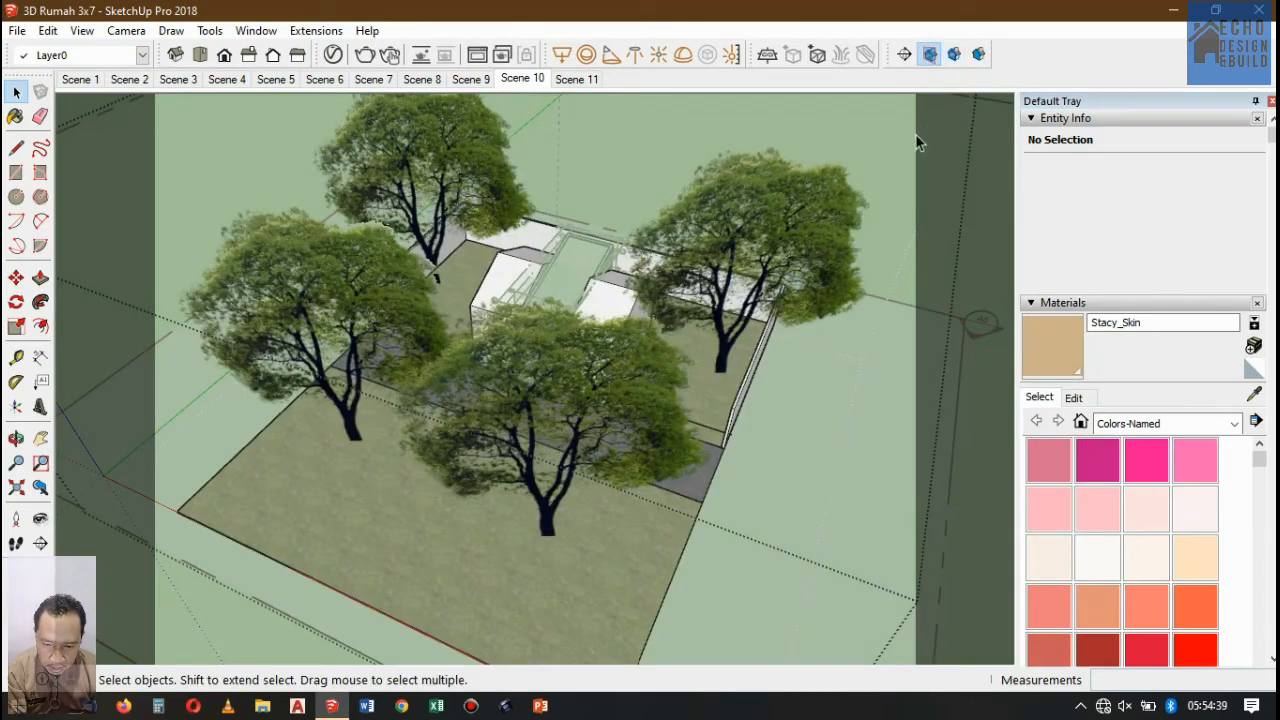
pyautogui.rightClick(532, 80)
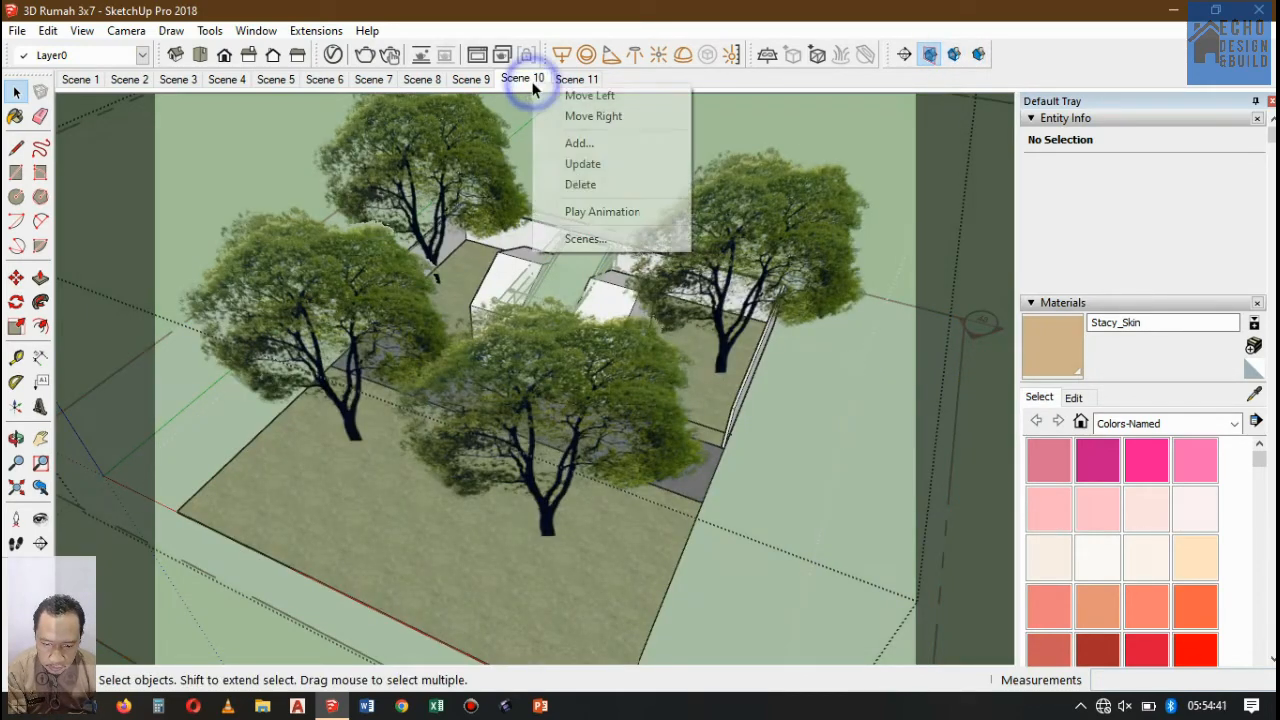
pyautogui.click(580, 163)
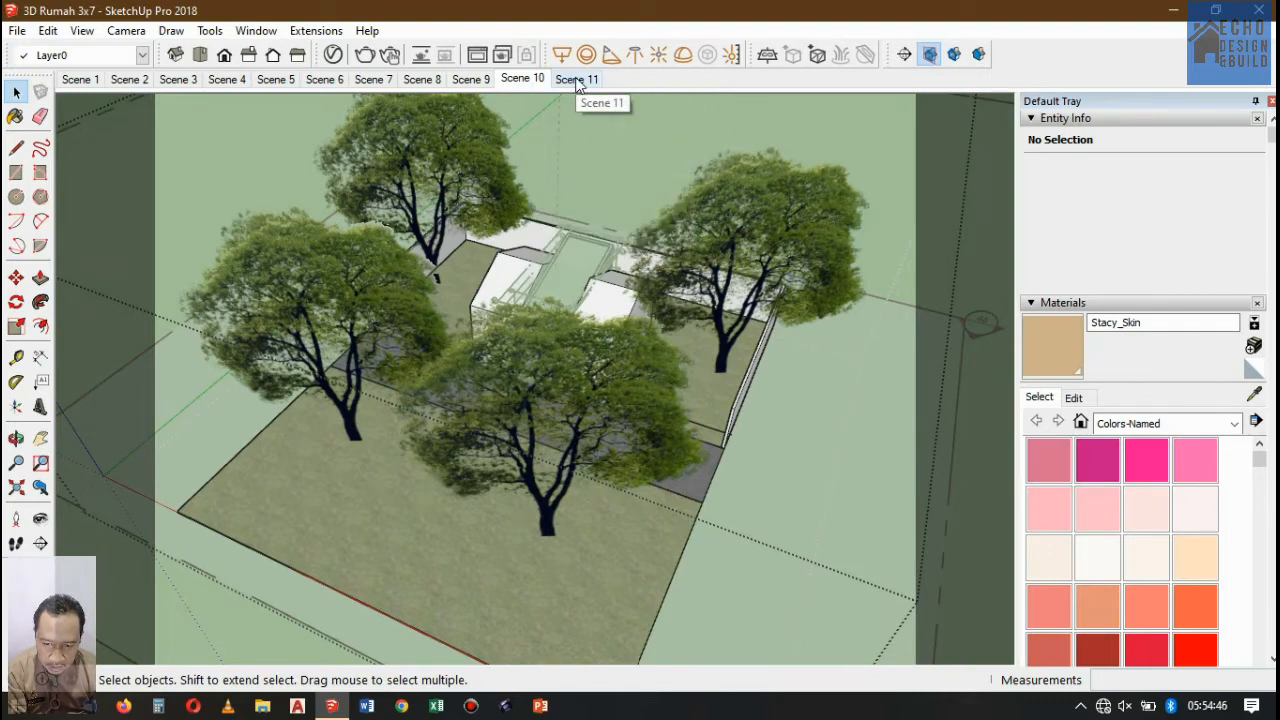
# - Compare Scenes 9, 10 and 11 by viewing each in turn, and return to Scene 10
pyautogui.click(481, 80)
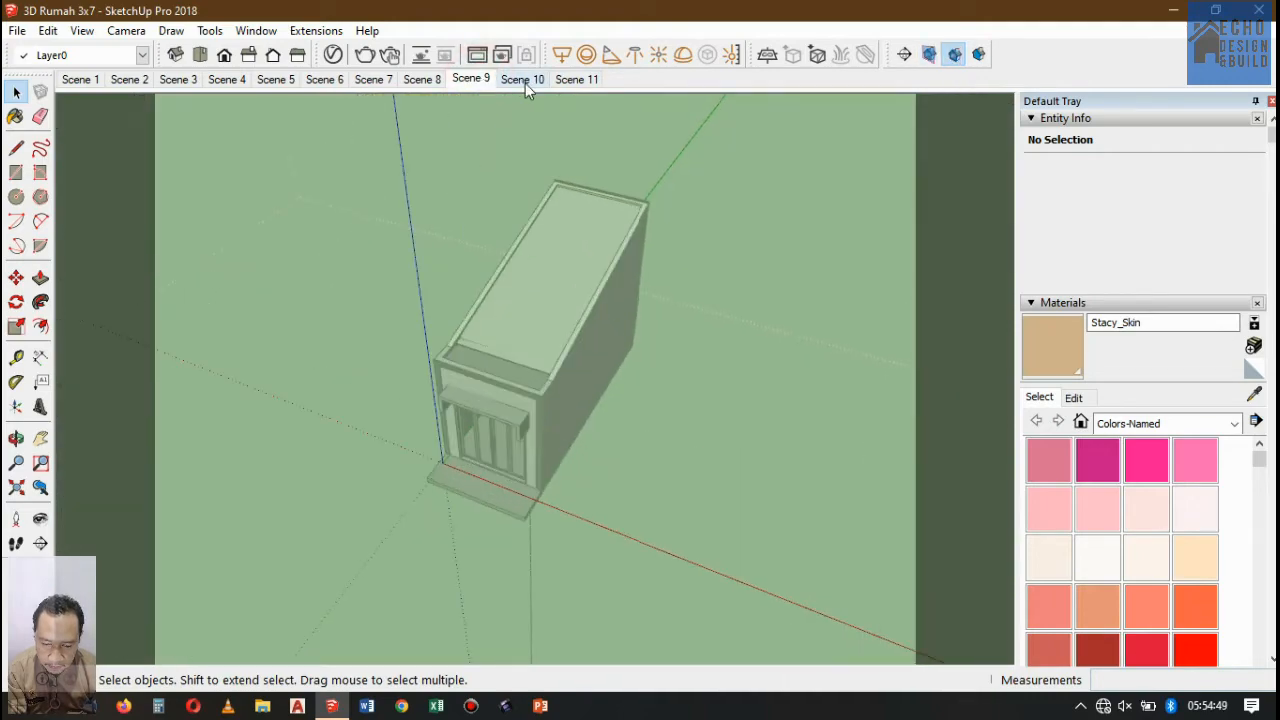
pyautogui.click(525, 83)
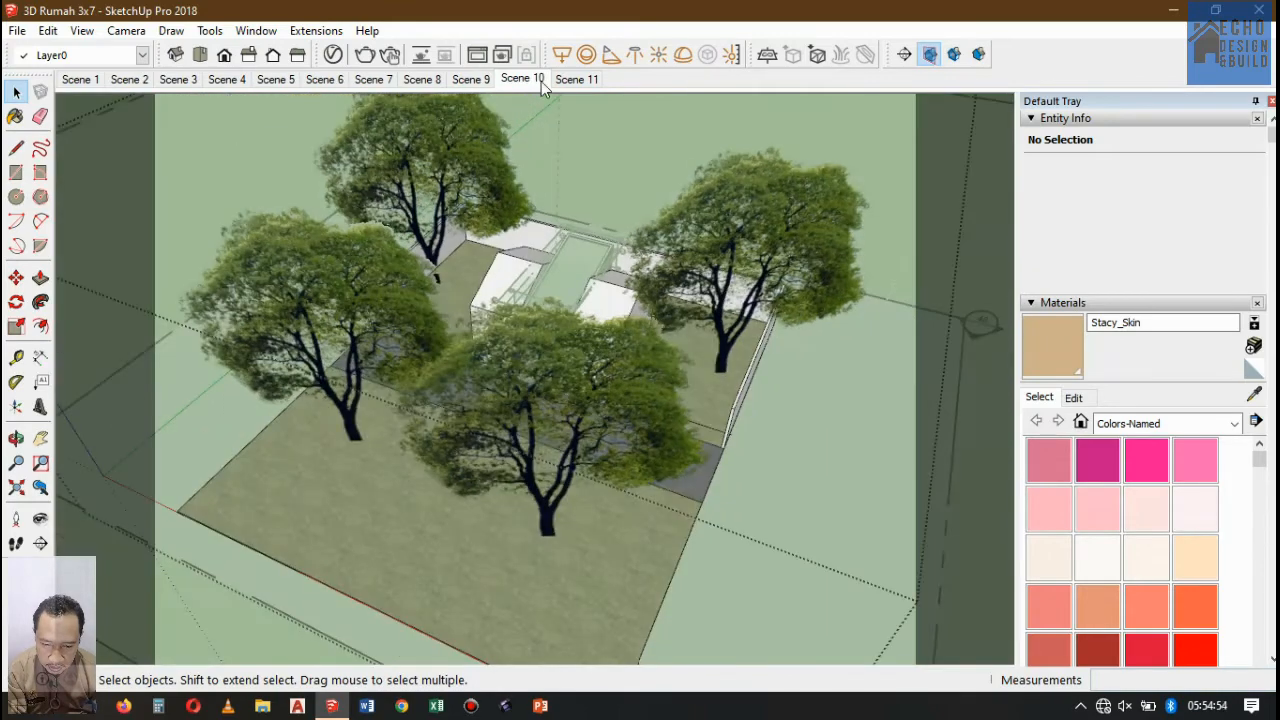
pyautogui.click(565, 86)
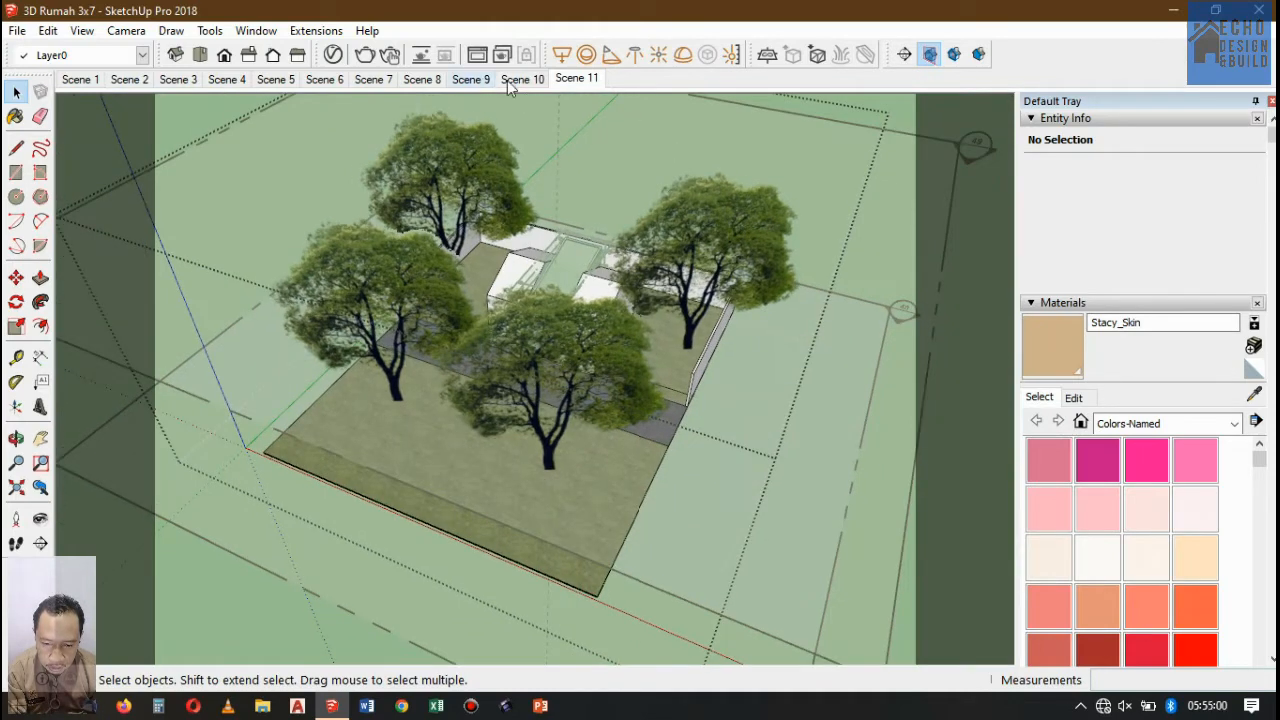
pyautogui.click(512, 82)
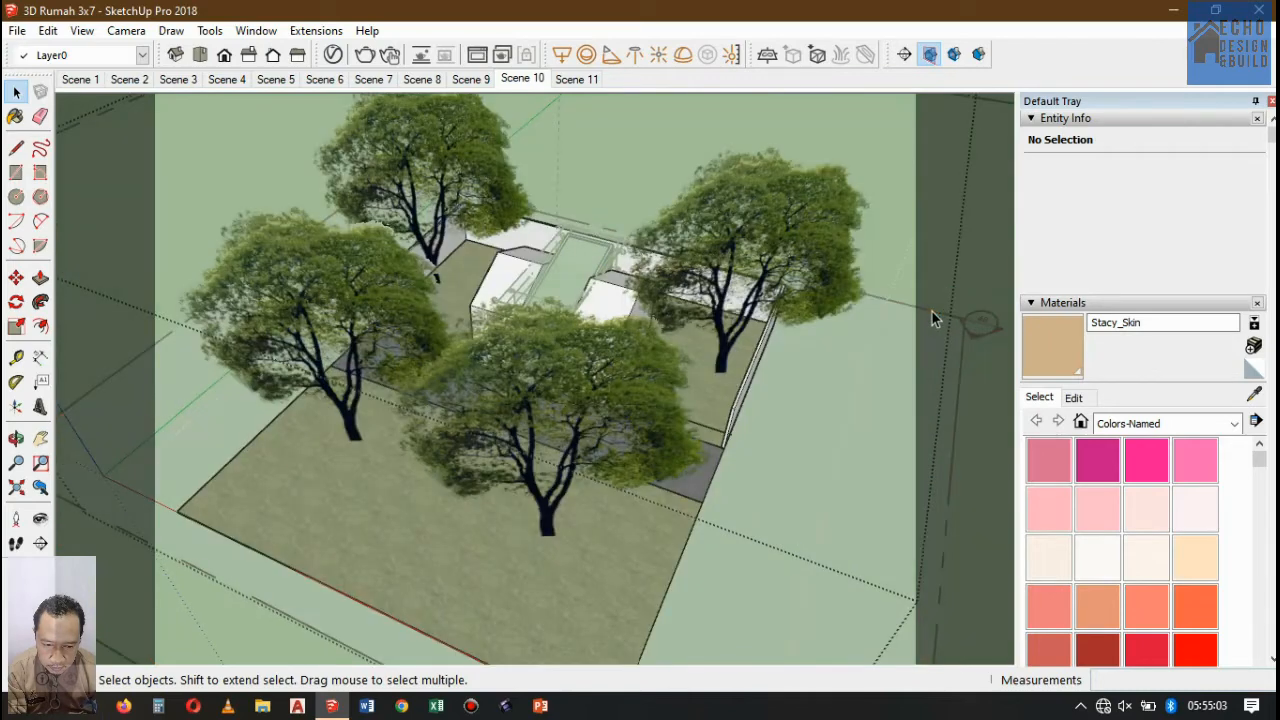
# - Make the Section 48 plane the active cut in Scene 10 and deselect it
pyautogui.click(985, 322)
pyautogui.rightClick(985, 322)
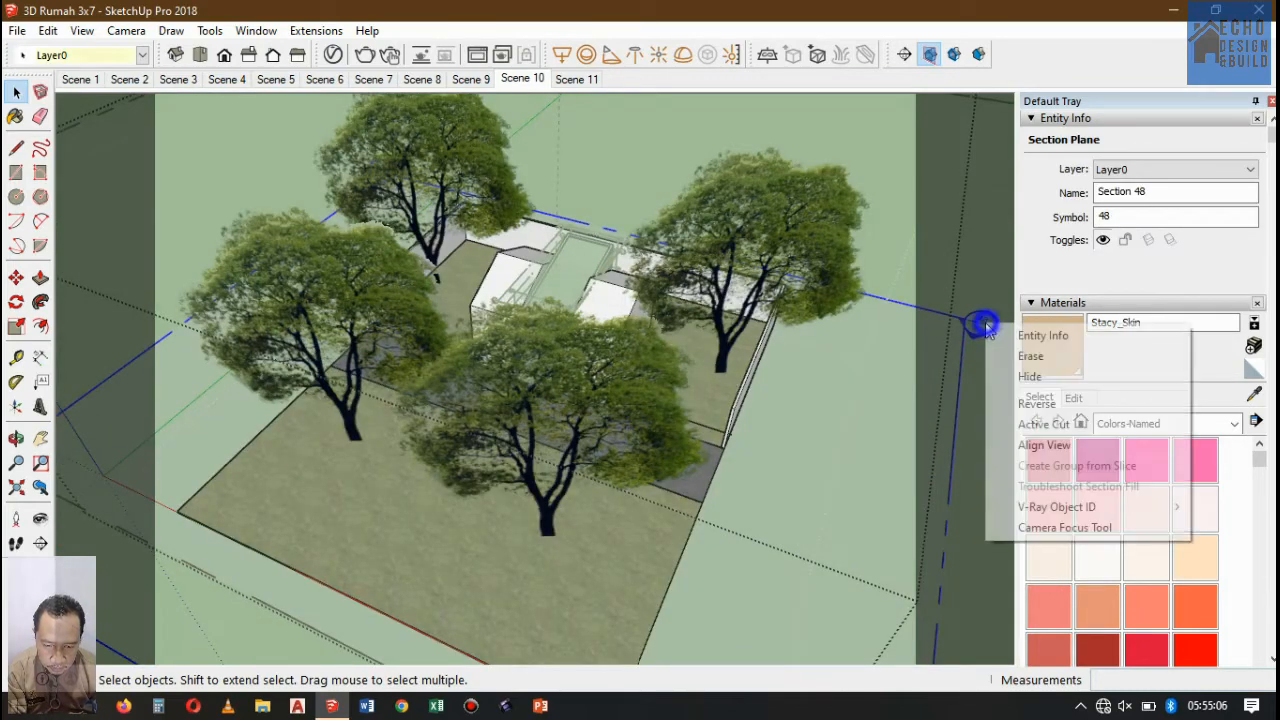
pyautogui.click(1040, 424)
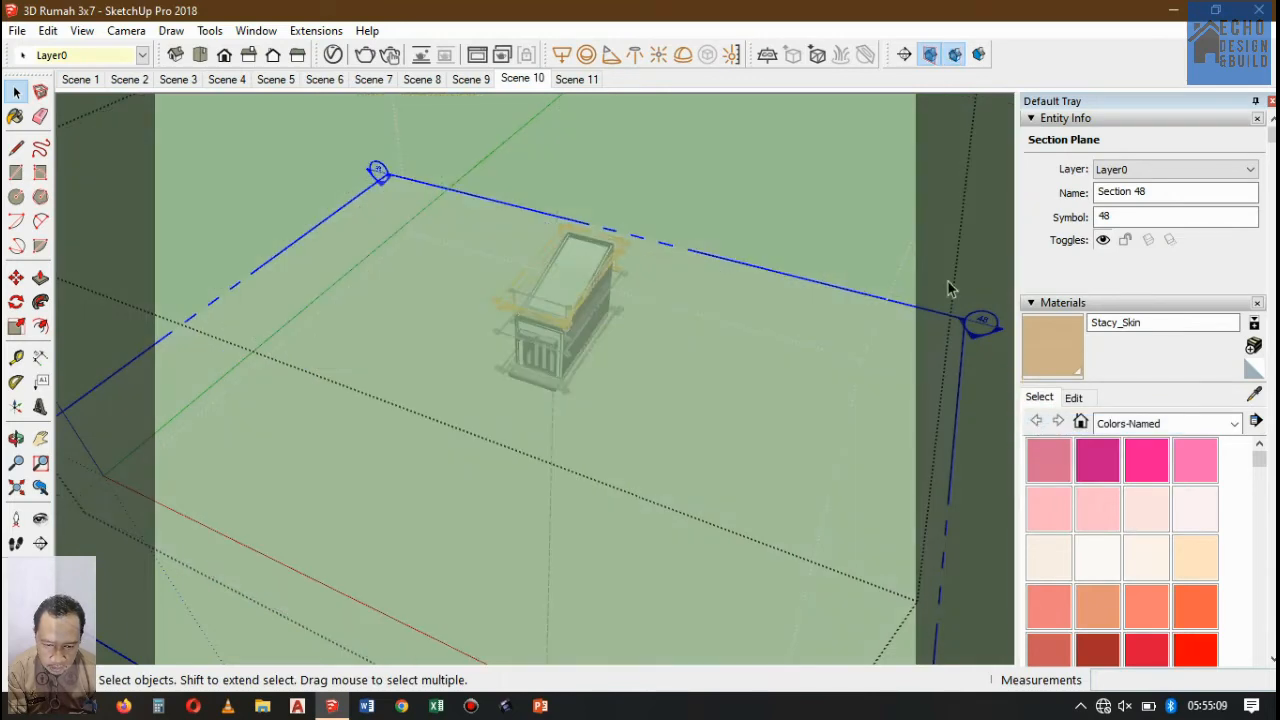
pyautogui.click(772, 162)
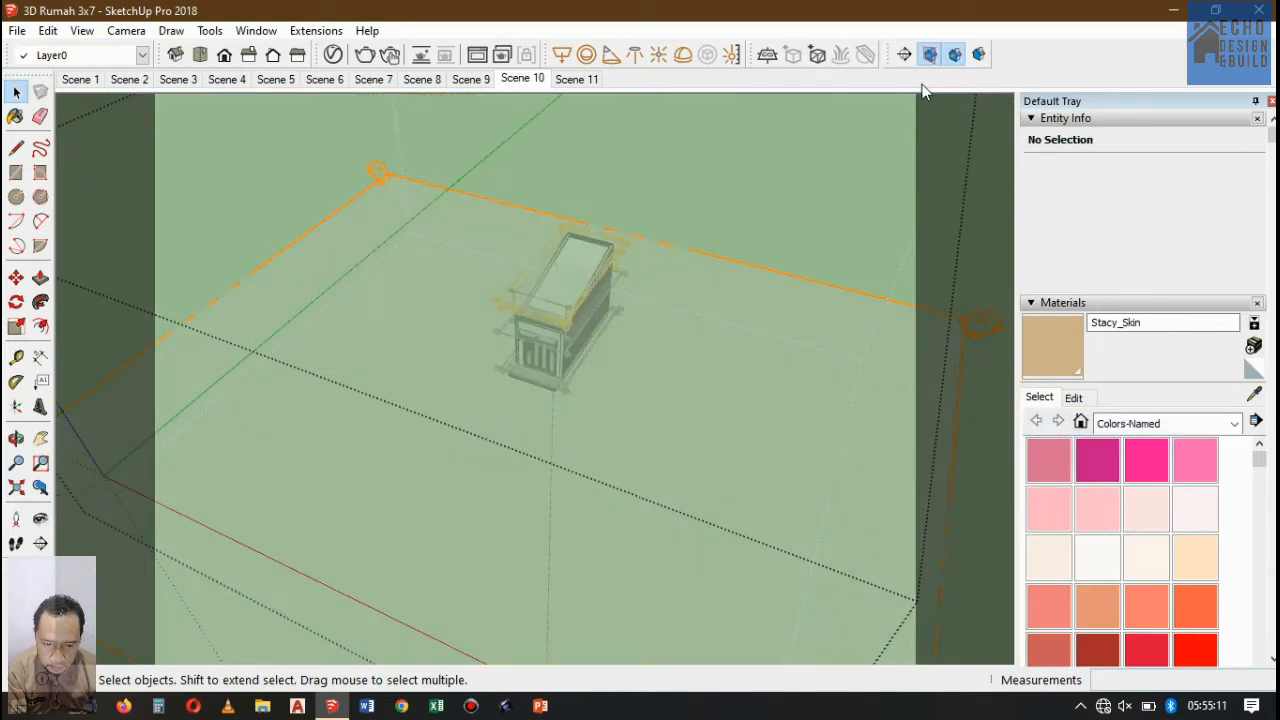
# - Turn off the active cut of the Section 48 plane and reselect the plane inside the site group
pyautogui.rightClick(978, 325)
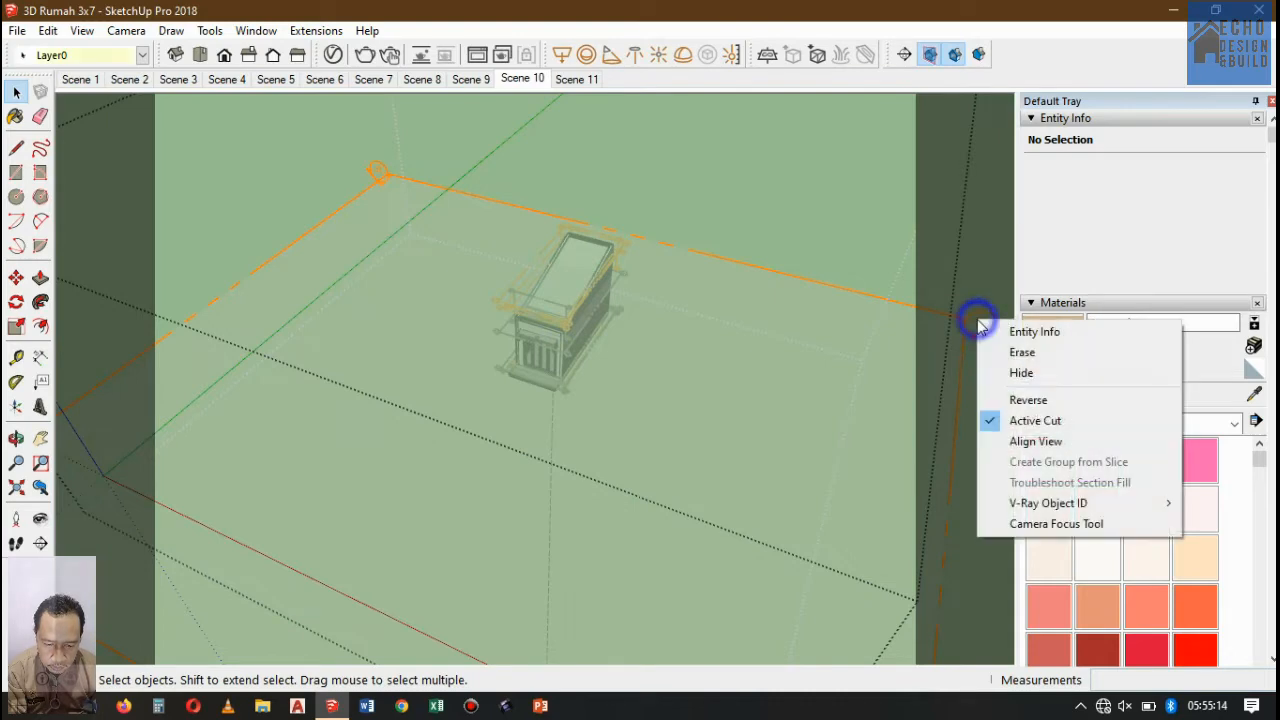
pyautogui.click(1035, 421)
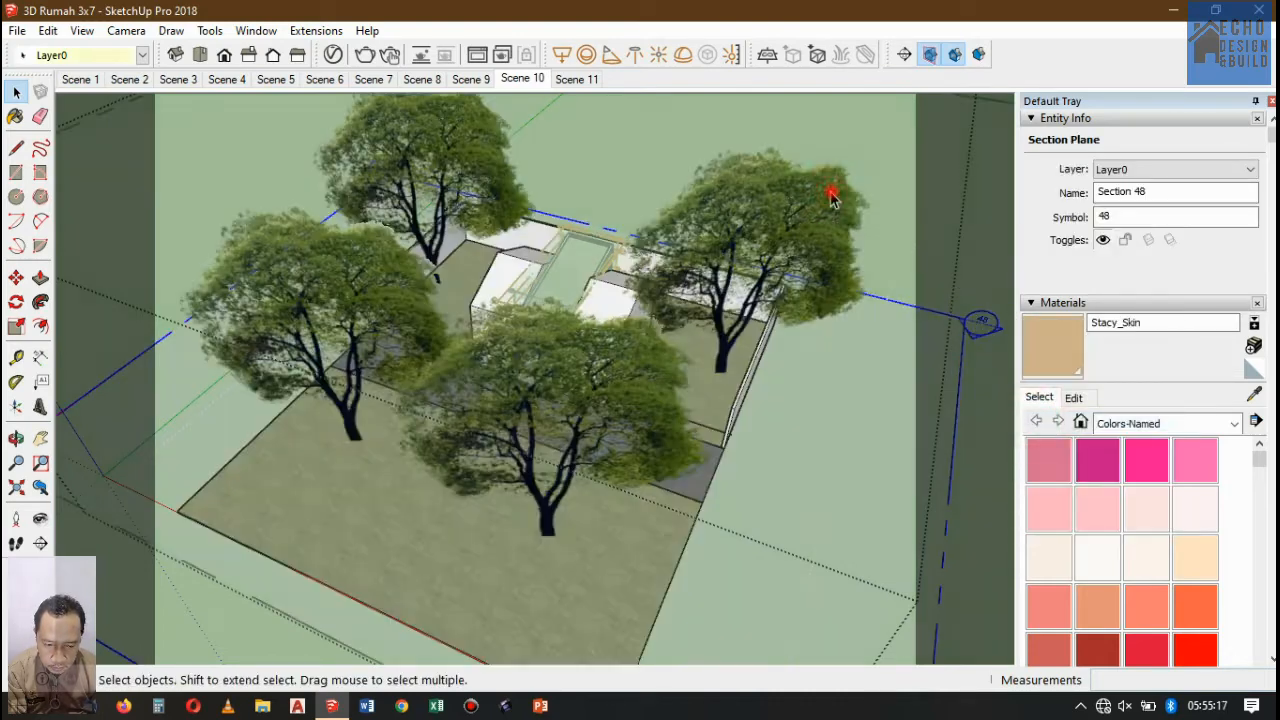
pyautogui.click(990, 345)
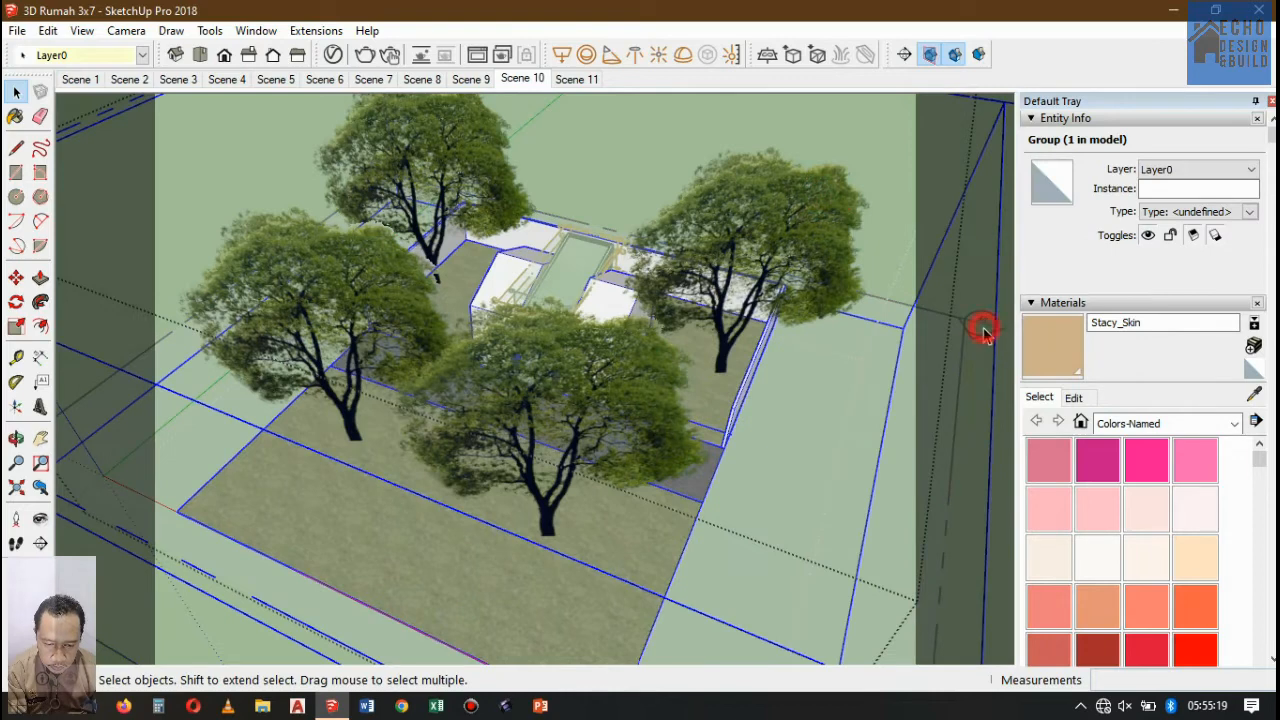
pyautogui.click(982, 327)
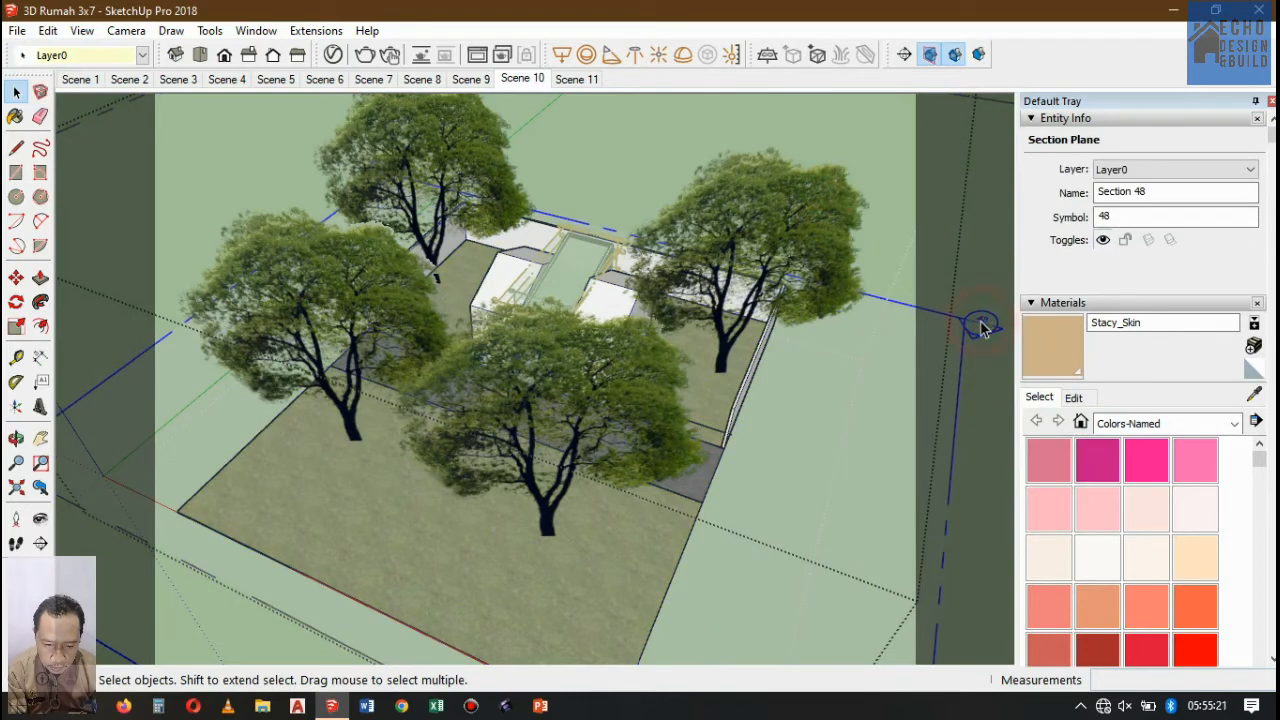
# - Reactivate the Section 48 cut, check its active cut setting, and turn off the display of section cuts
pyautogui.doubleClick(982, 327)
pyautogui.rightClick(982, 327)
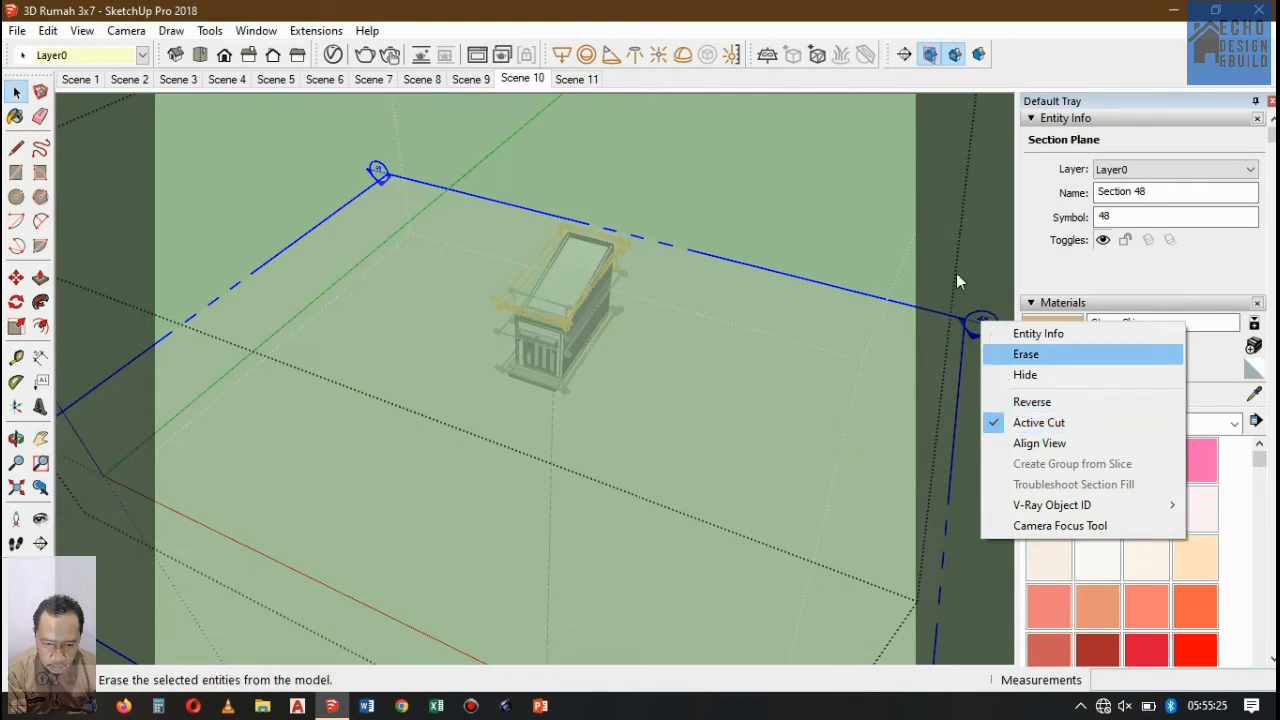
pyautogui.click(894, 214)
pyautogui.click(935, 95)
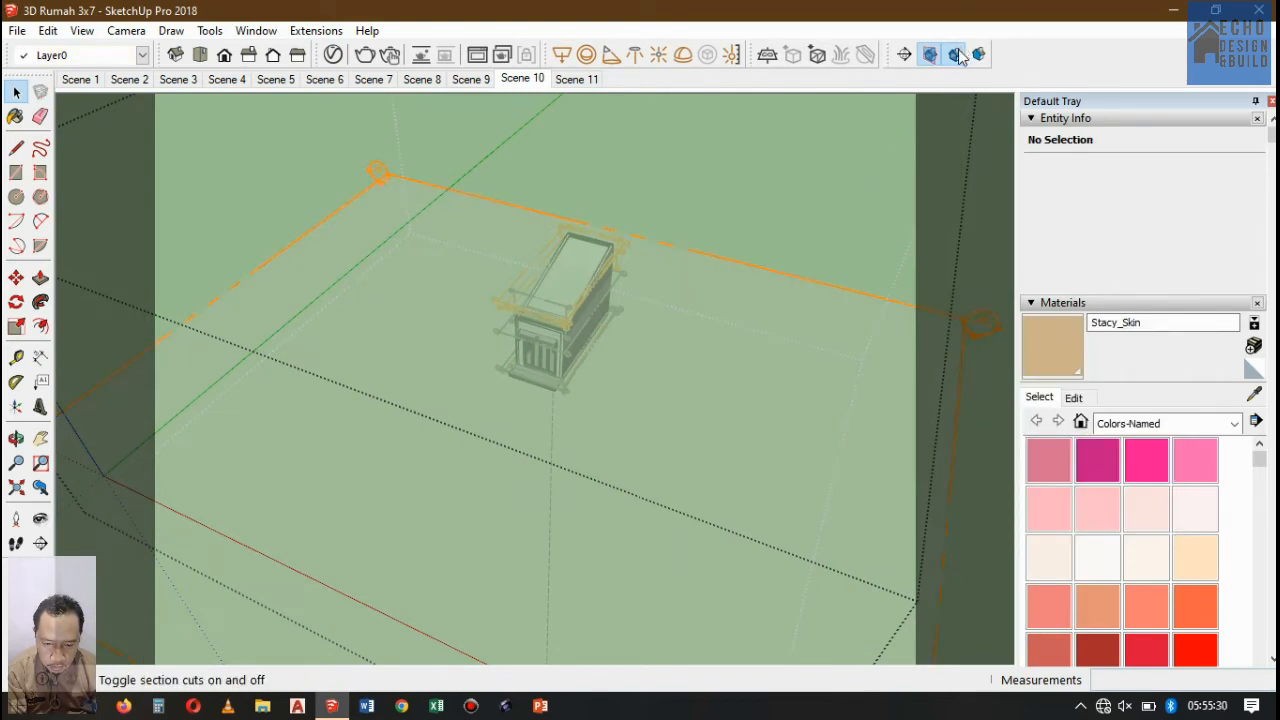
pyautogui.click(955, 54)
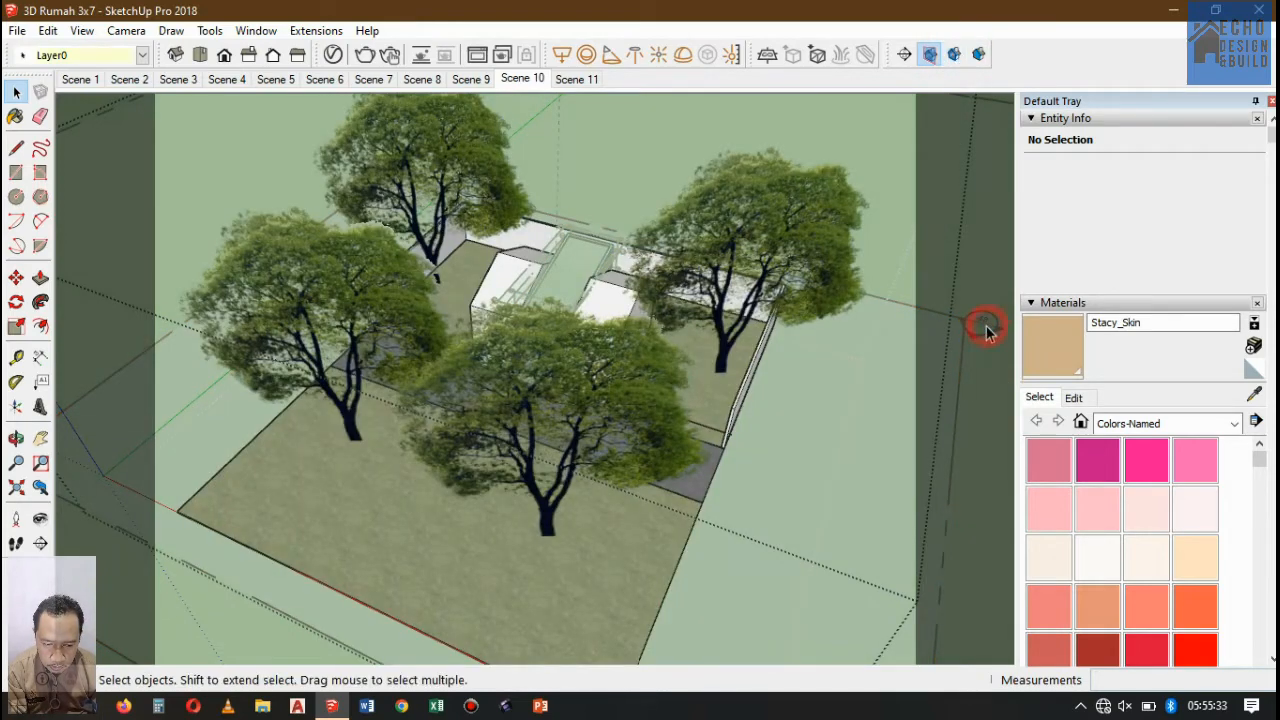
# - Make the Section 48 plane the active cut and update Scene 10, saving the style changes as a new style
pyautogui.click(984, 325)
pyautogui.rightClick(984, 325)
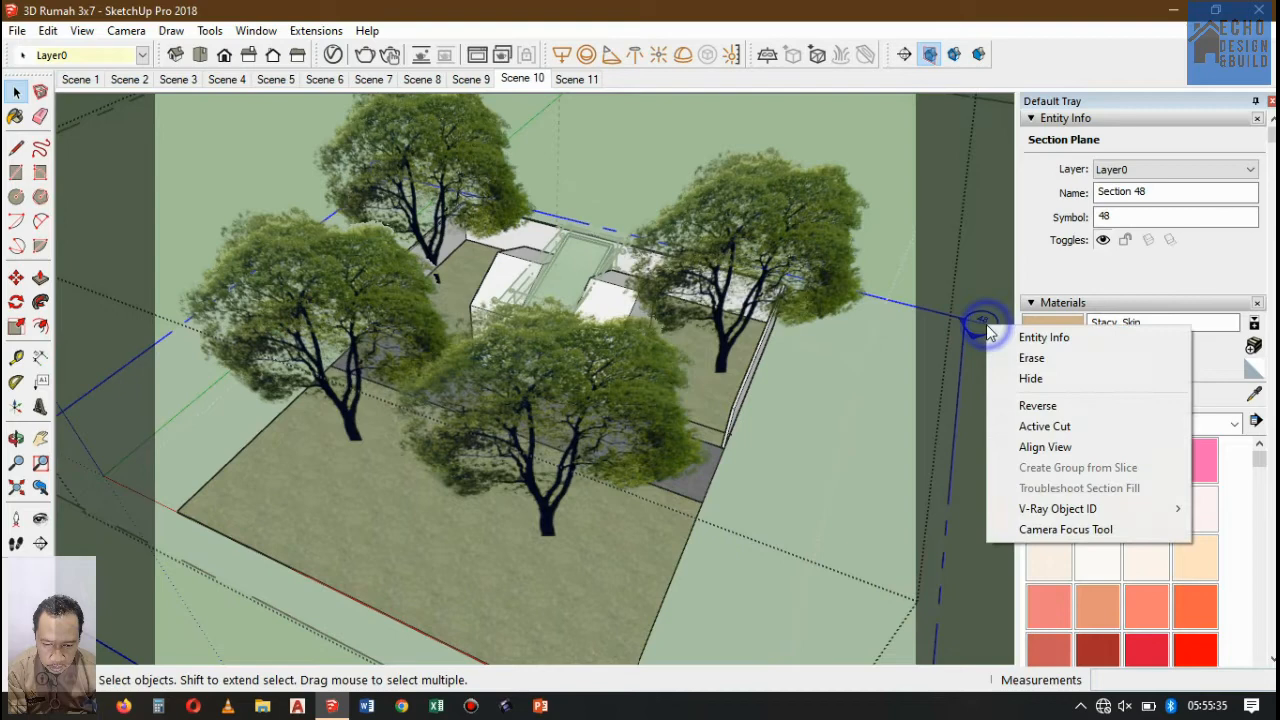
pyautogui.click(1044, 426)
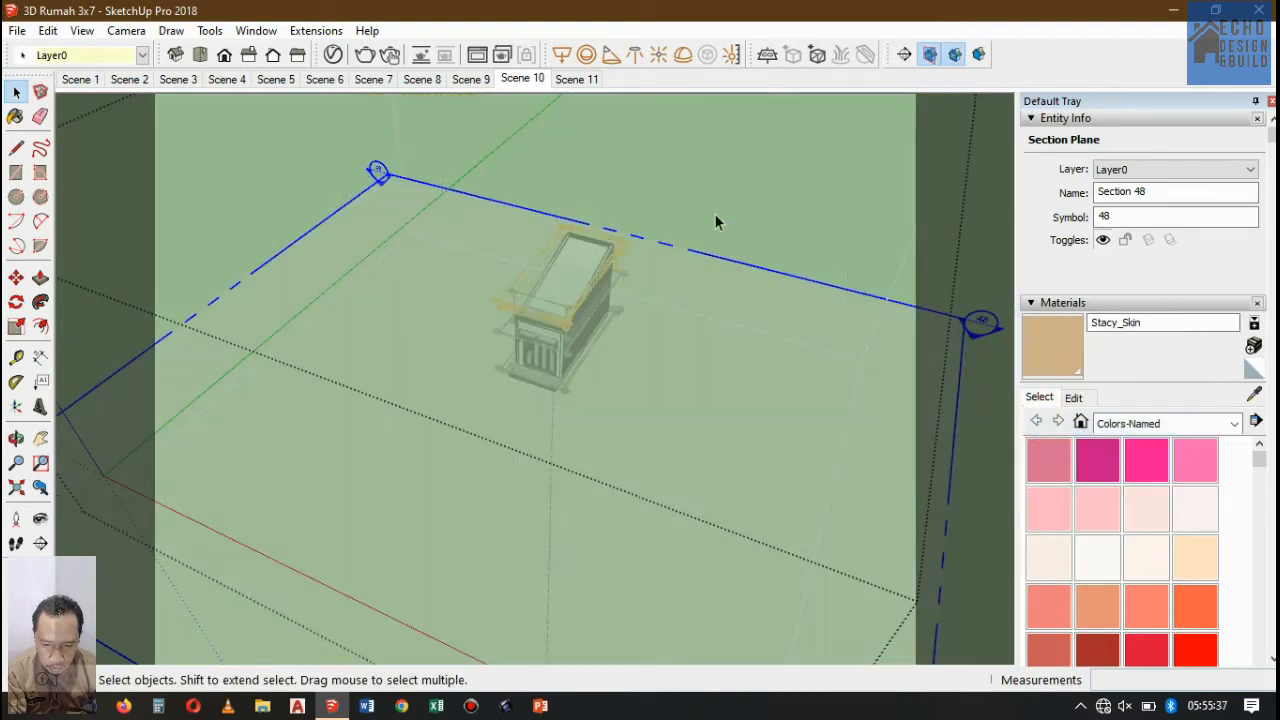
pyautogui.rightClick(518, 79)
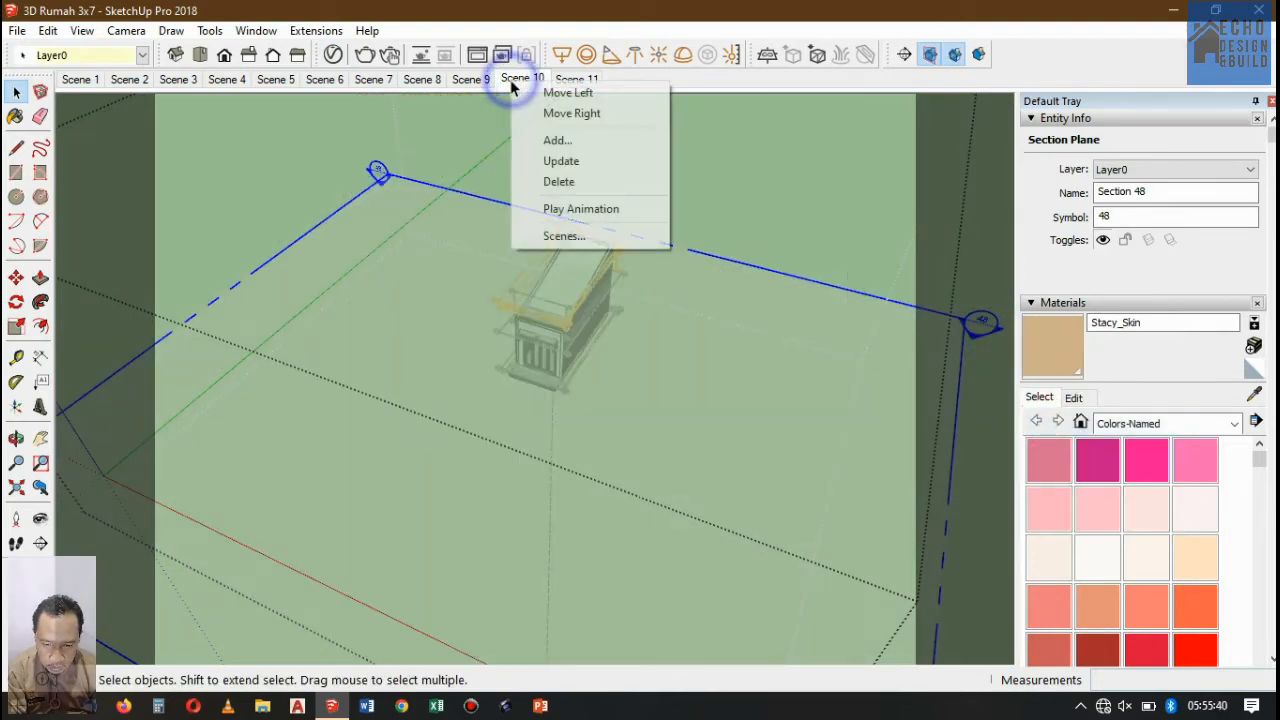
pyautogui.click(566, 161)
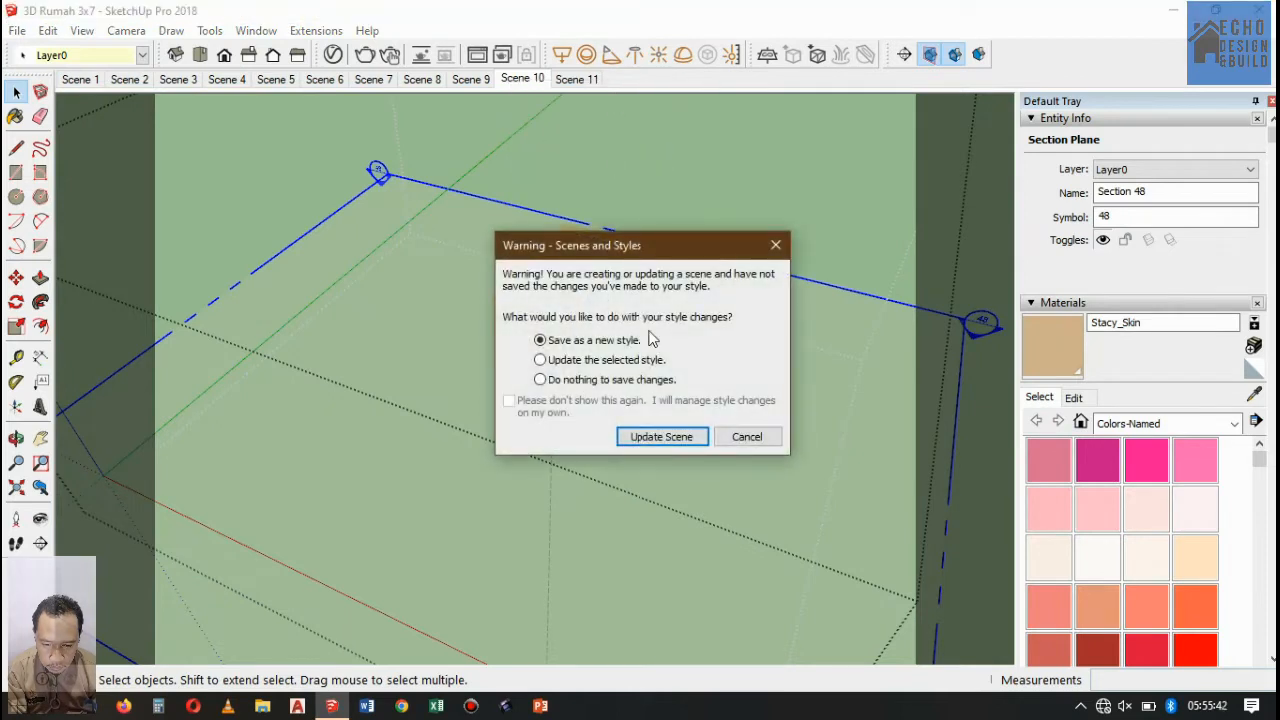
pyautogui.click(659, 436)
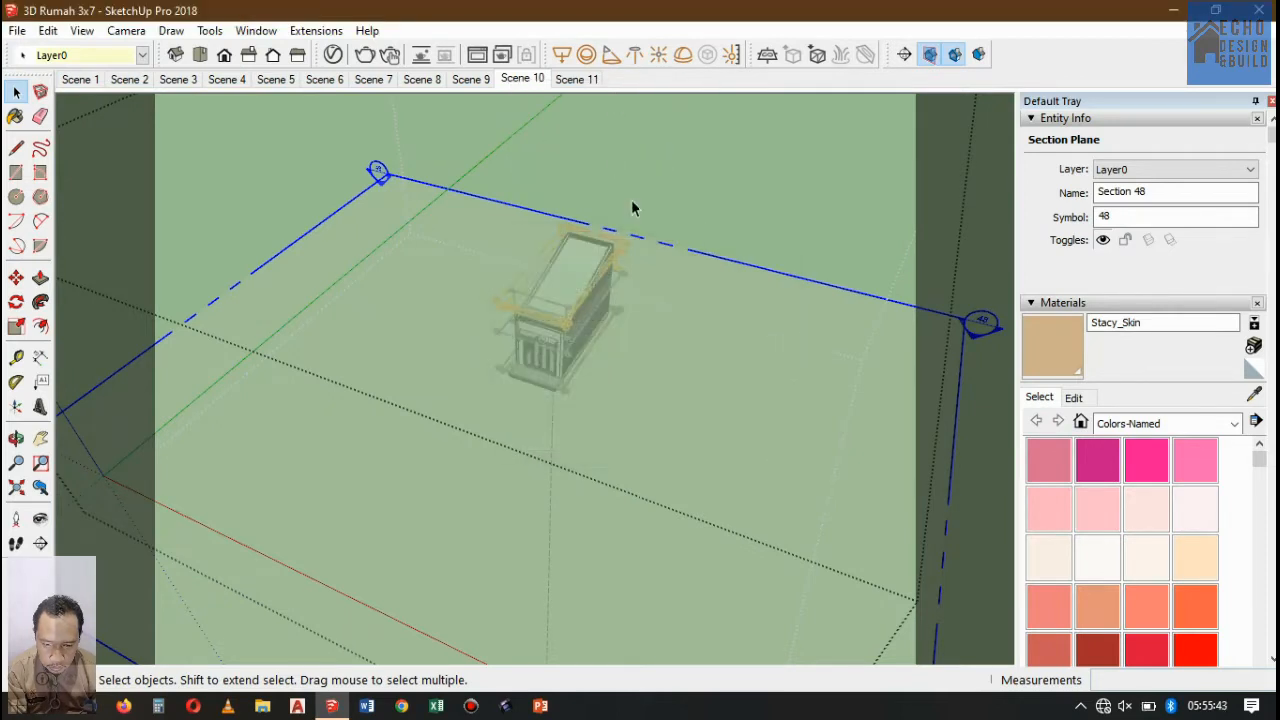
# - Switch to Scene 11, open the outer site group, and make its Section 49 plane the active cut
pyautogui.click(578, 84)
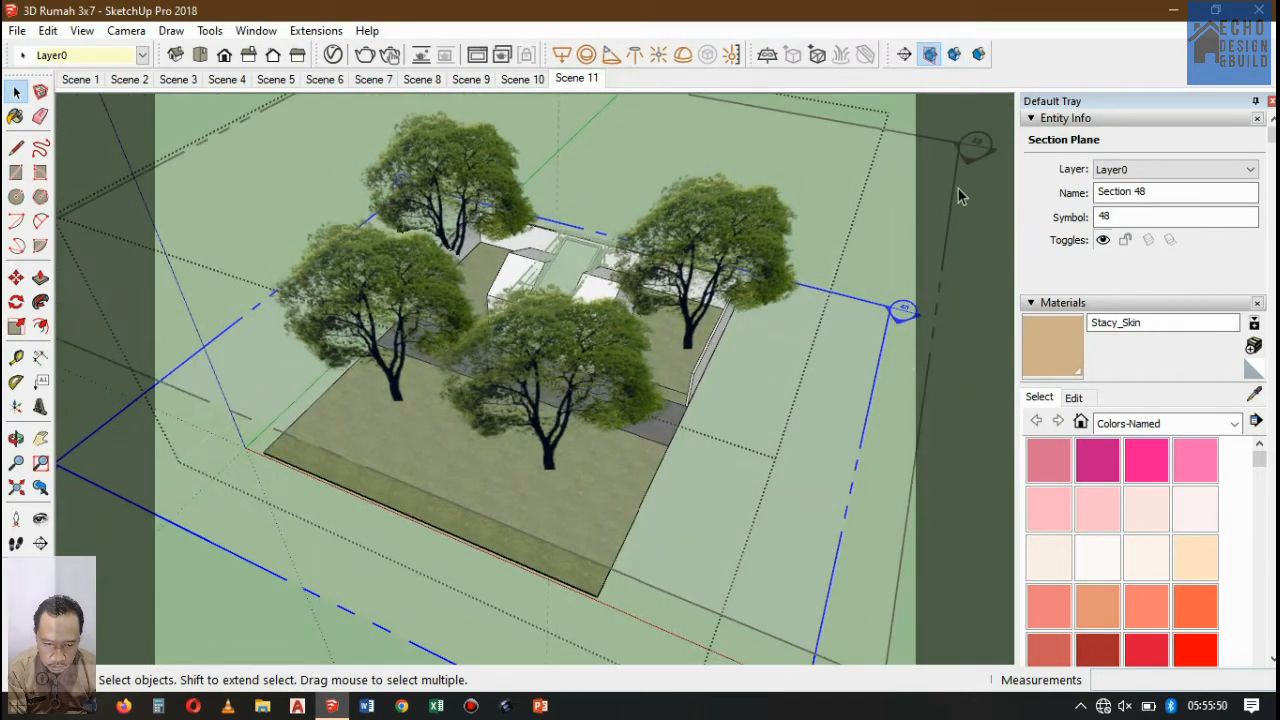
pyautogui.click(975, 146)
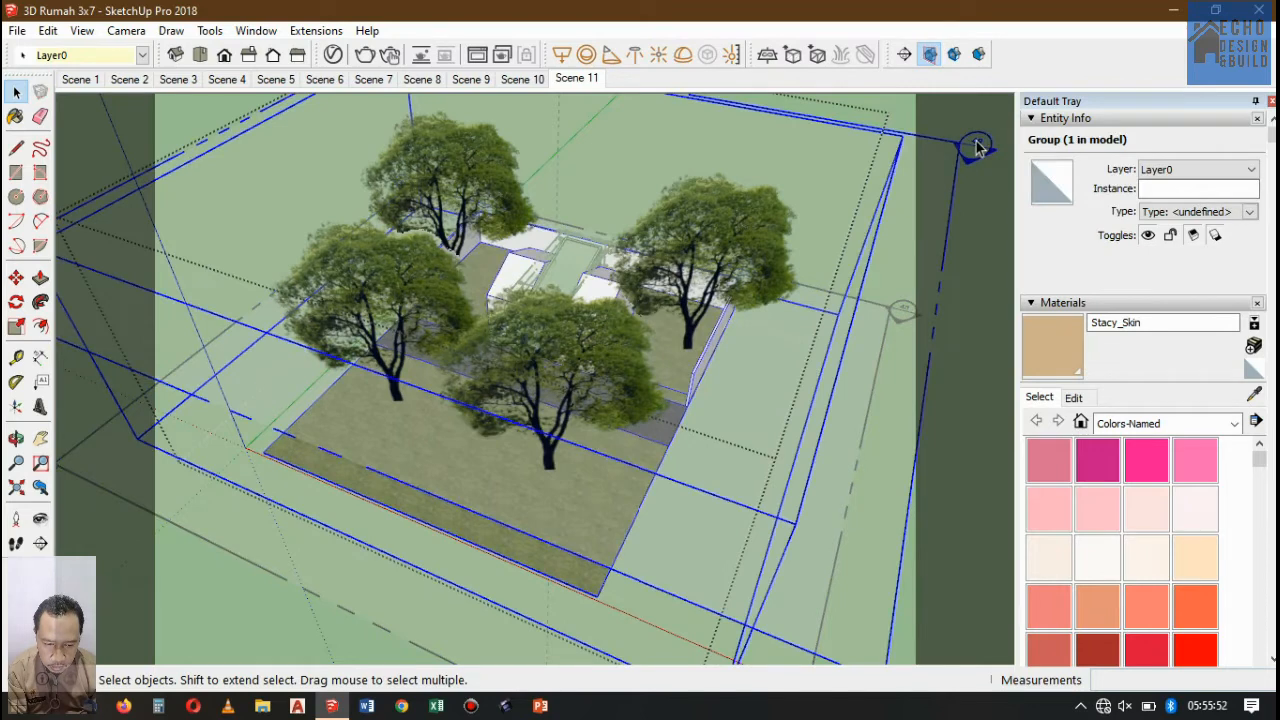
pyautogui.rightClick(977, 147)
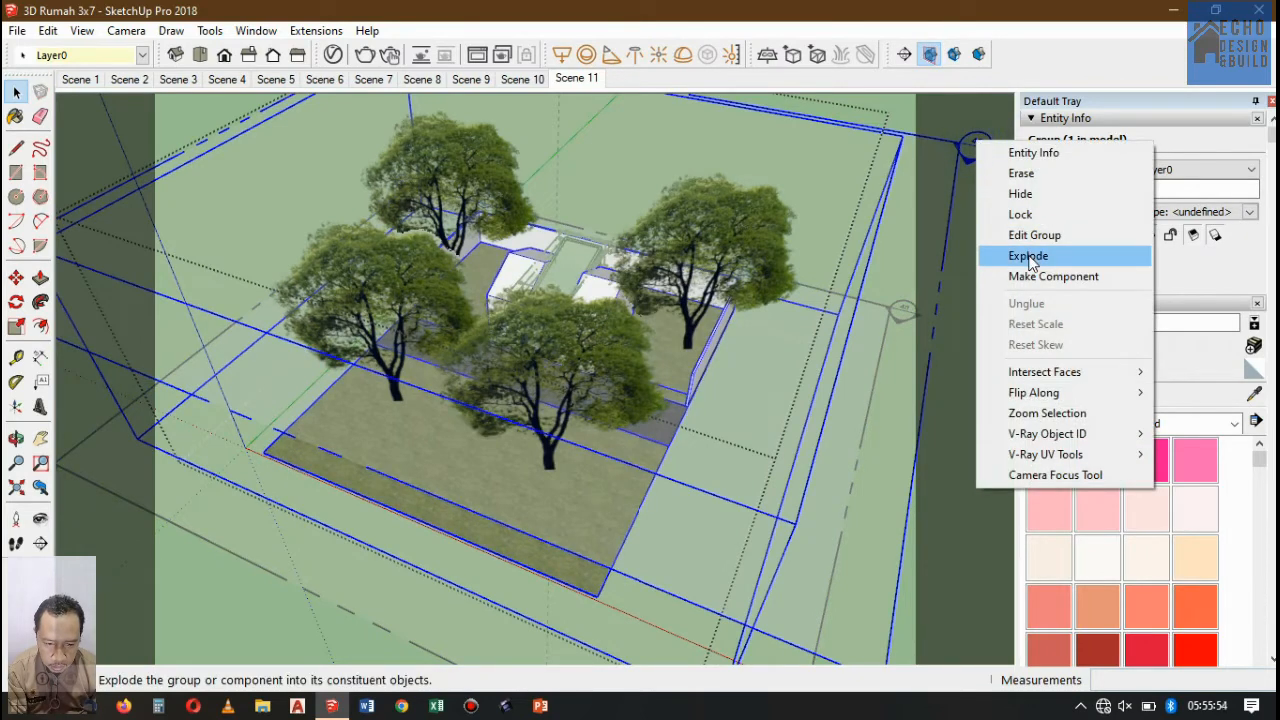
pyautogui.click(966, 151)
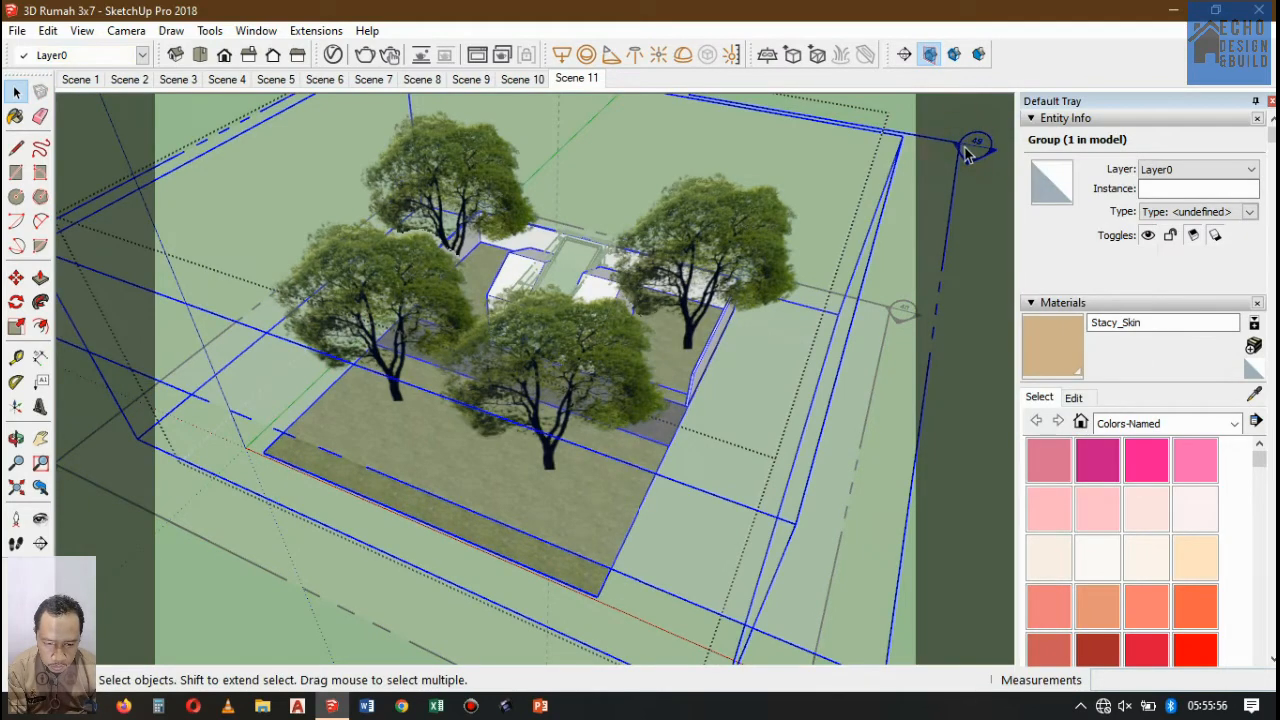
pyautogui.click(972, 148)
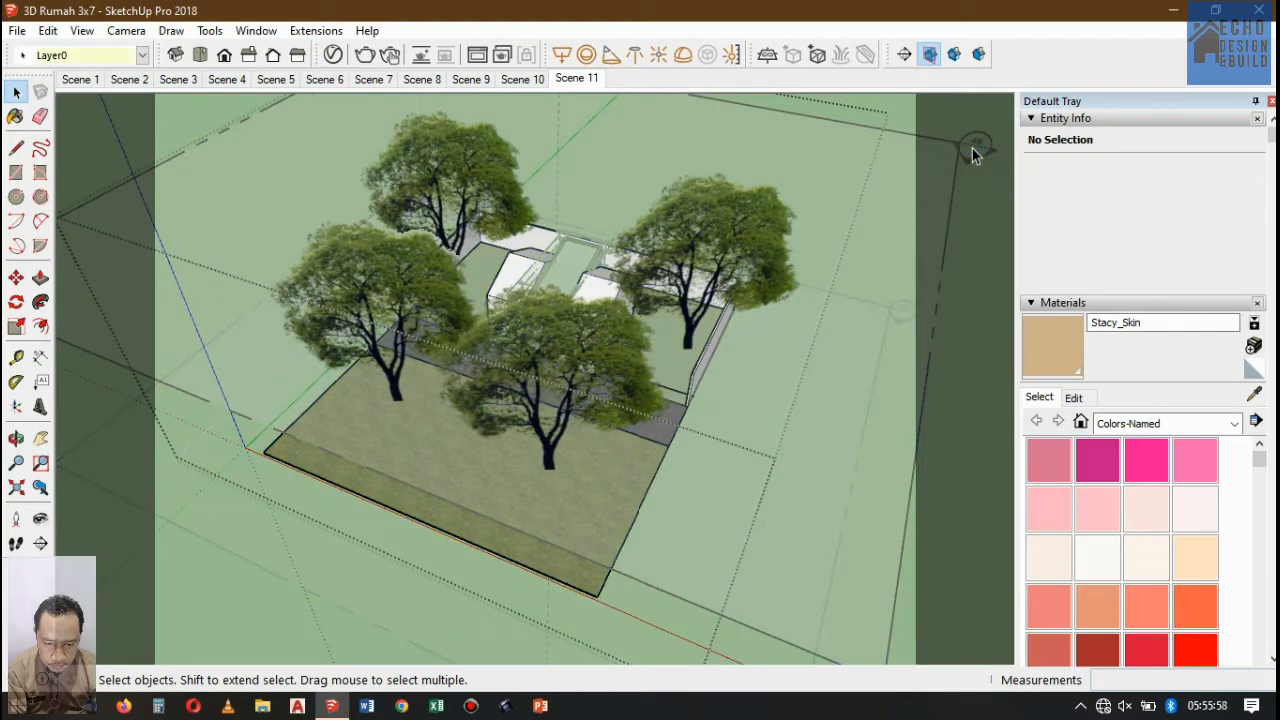
pyautogui.click(973, 147)
pyautogui.rightClick(973, 147)
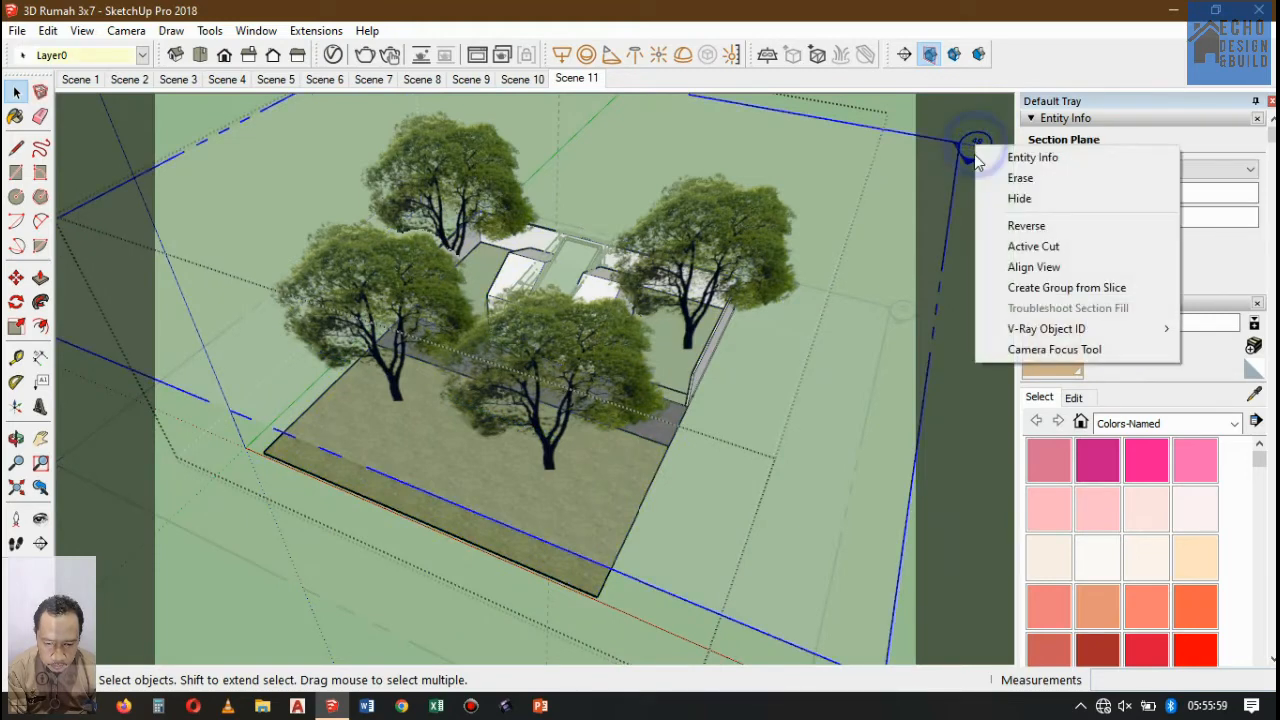
pyautogui.click(1031, 249)
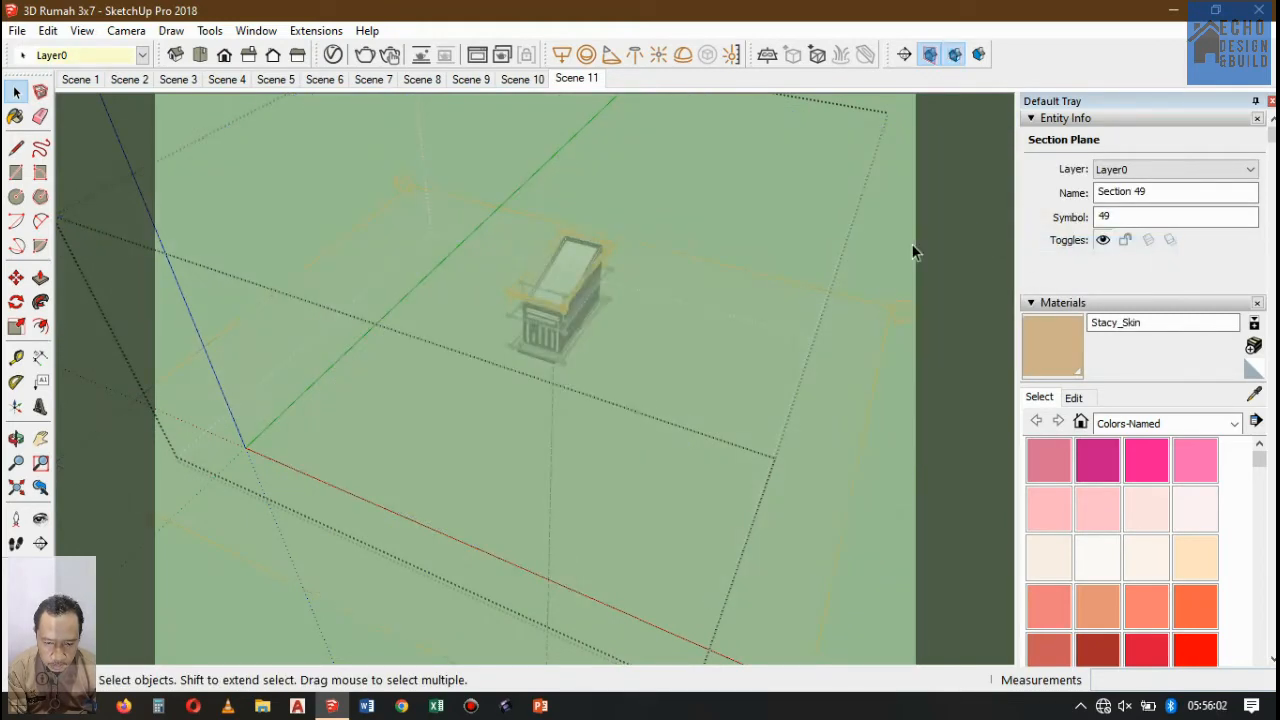
# - Turn off the display of section cuts in Scene 11 and make the Section 49 plane the active cut again
pyautogui.click(955, 55)
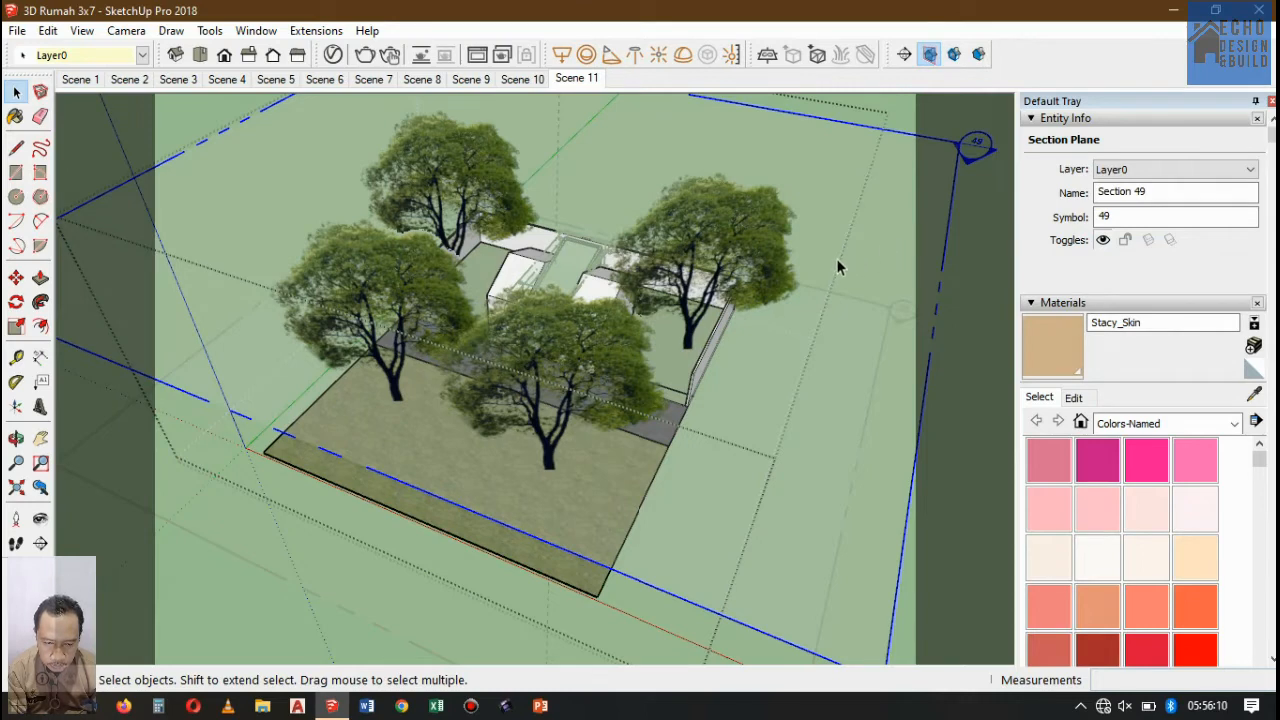
pyautogui.rightClick(970, 142)
pyautogui.click(1033, 245)
# - Hide and redisplay the section planes, turn off section cuts, and select the Section 49 plane in Scene 11
pyautogui.click(929, 54)
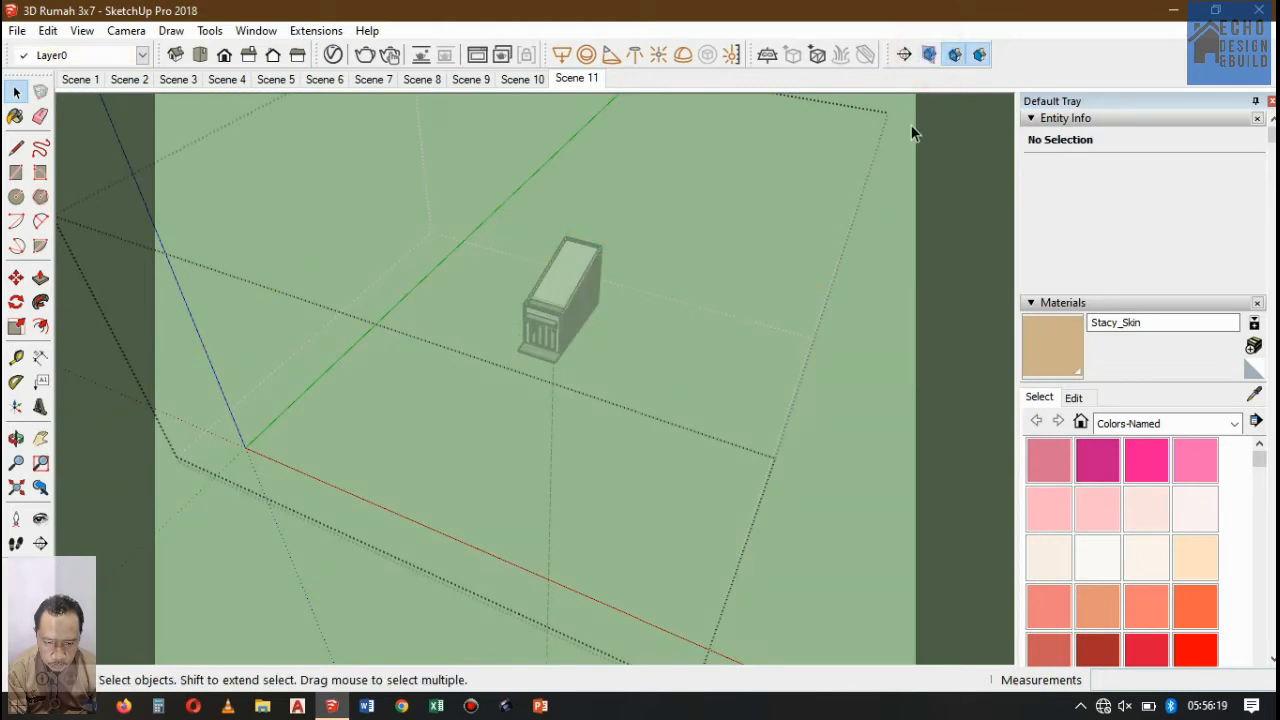
pyautogui.click(929, 56)
pyautogui.click(956, 55)
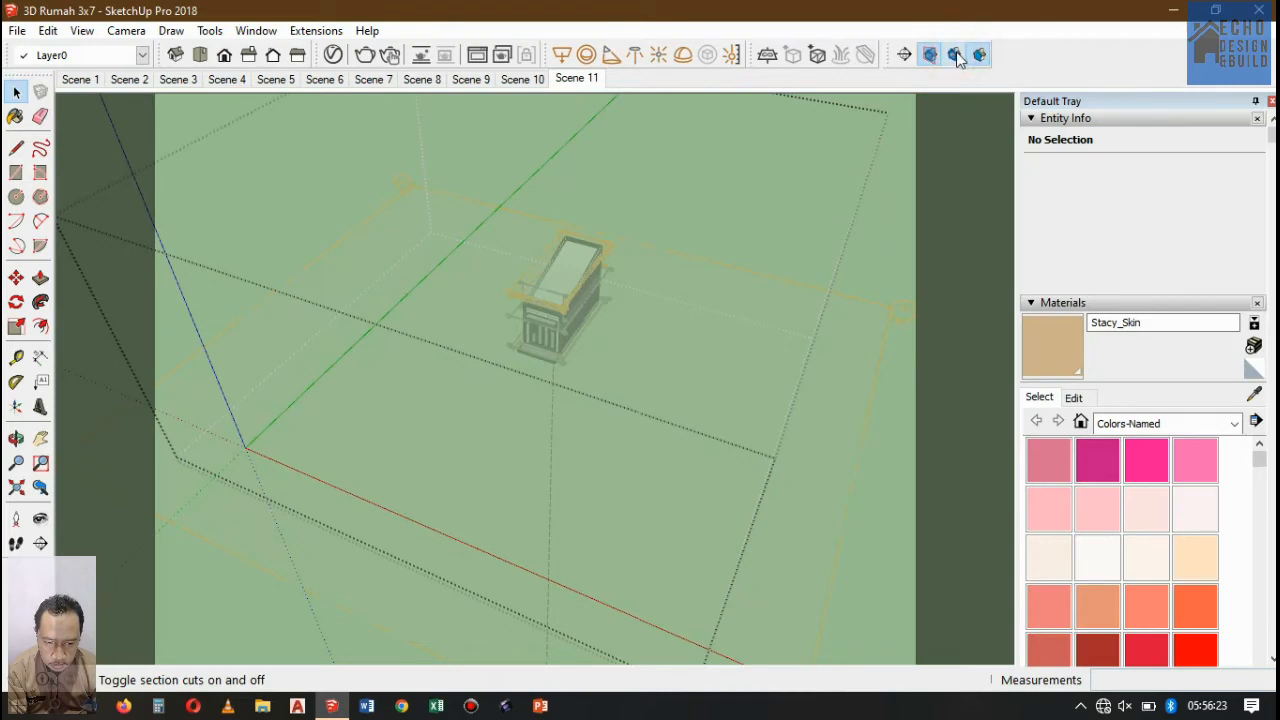
pyautogui.click(971, 146)
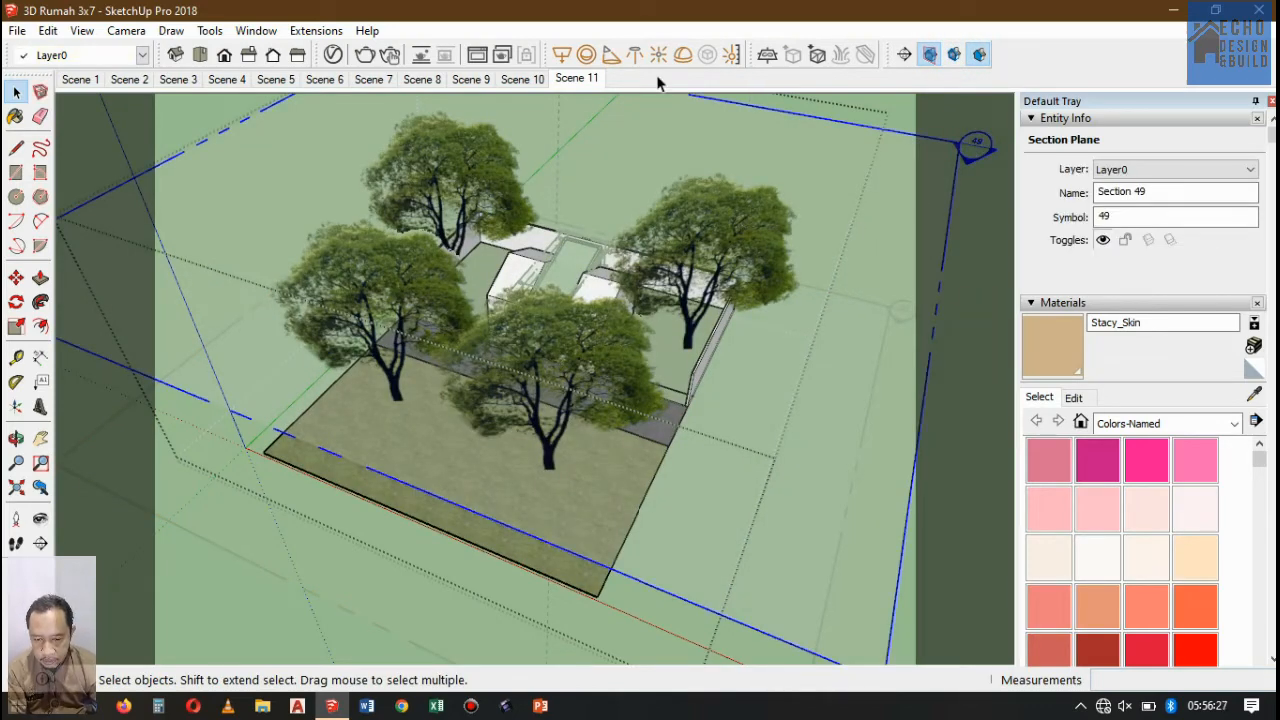
# - Examine Scene 10 with section cuts and section planes turned off, and compare it with Scenes 9 and 8
pyautogui.click(524, 79)
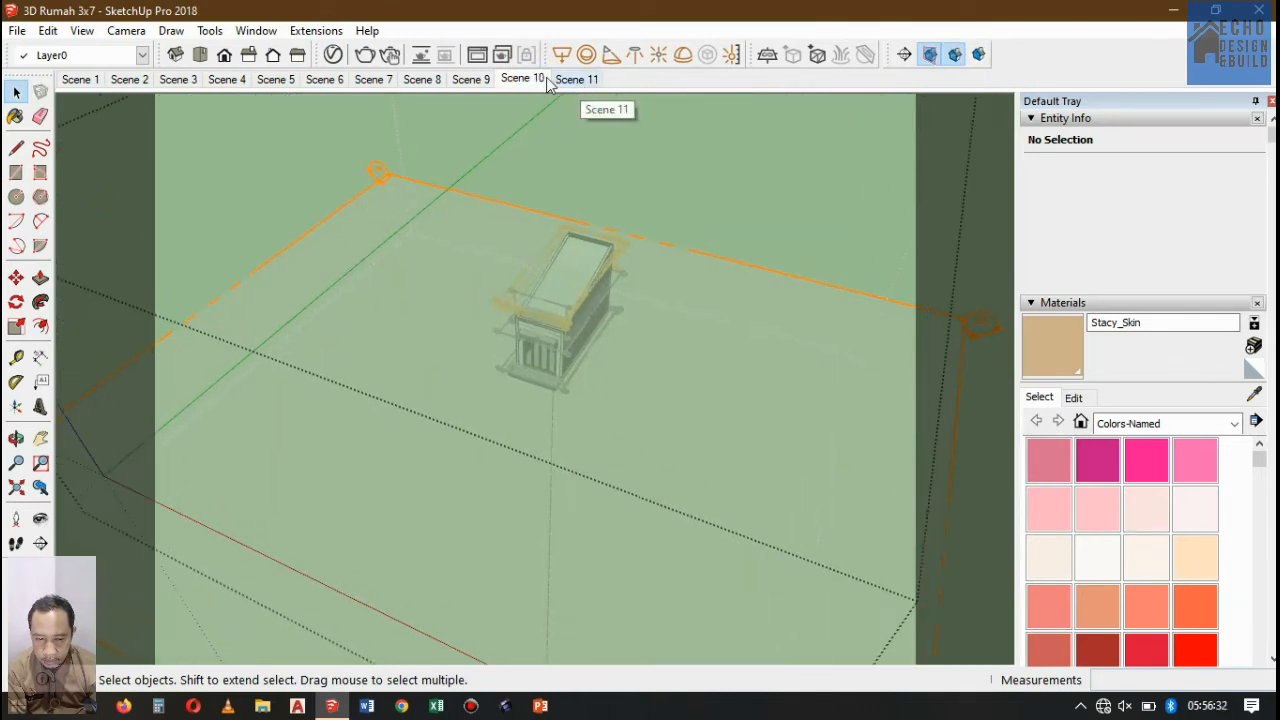
pyautogui.click(951, 56)
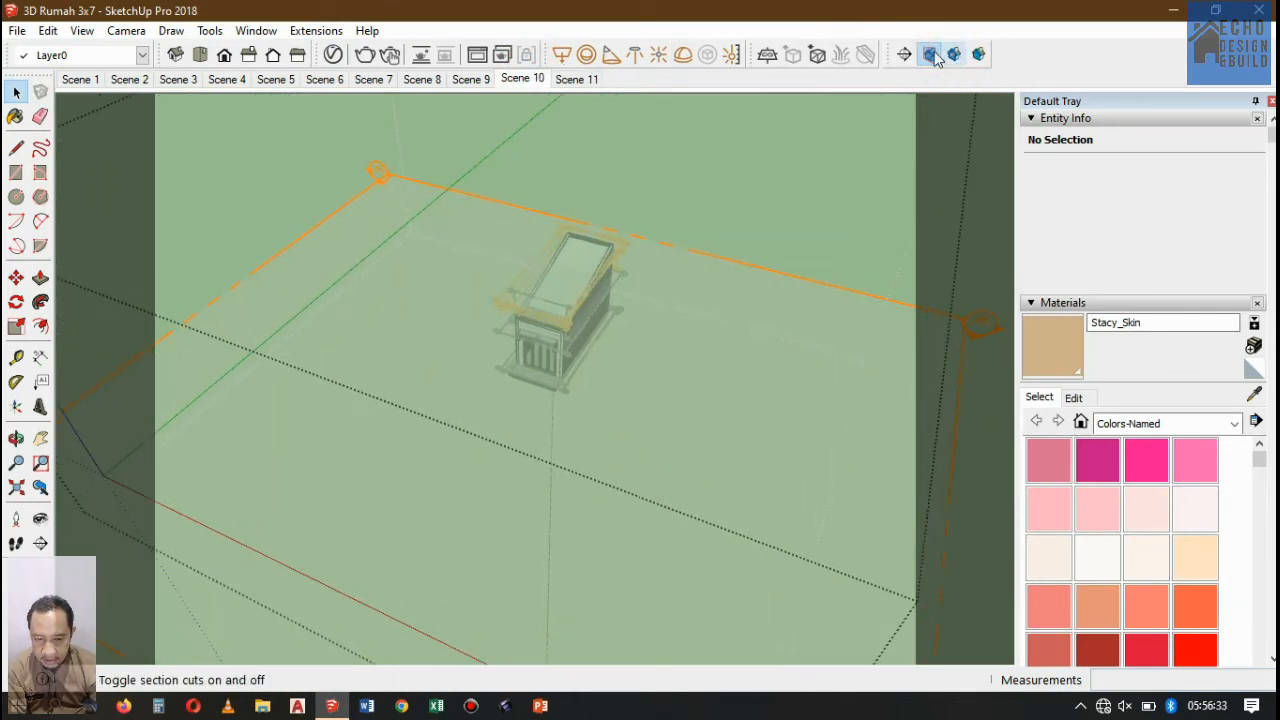
pyautogui.click(929, 54)
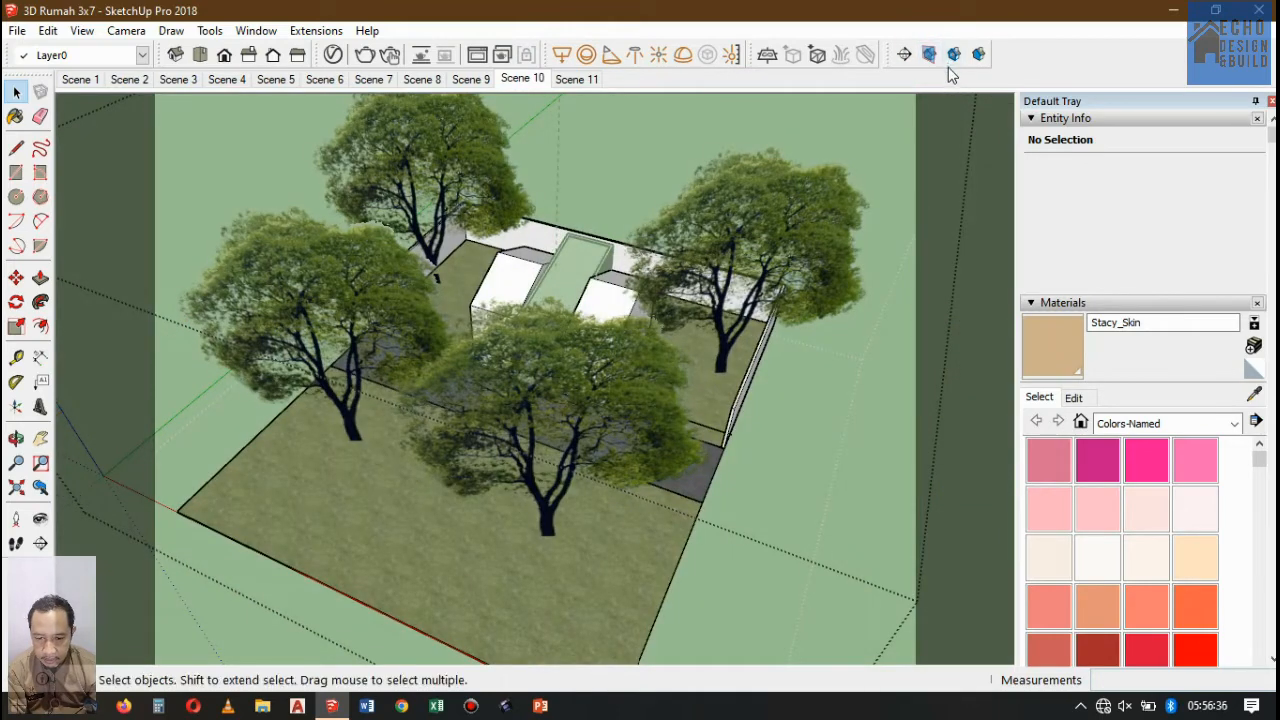
pyautogui.click(471, 79)
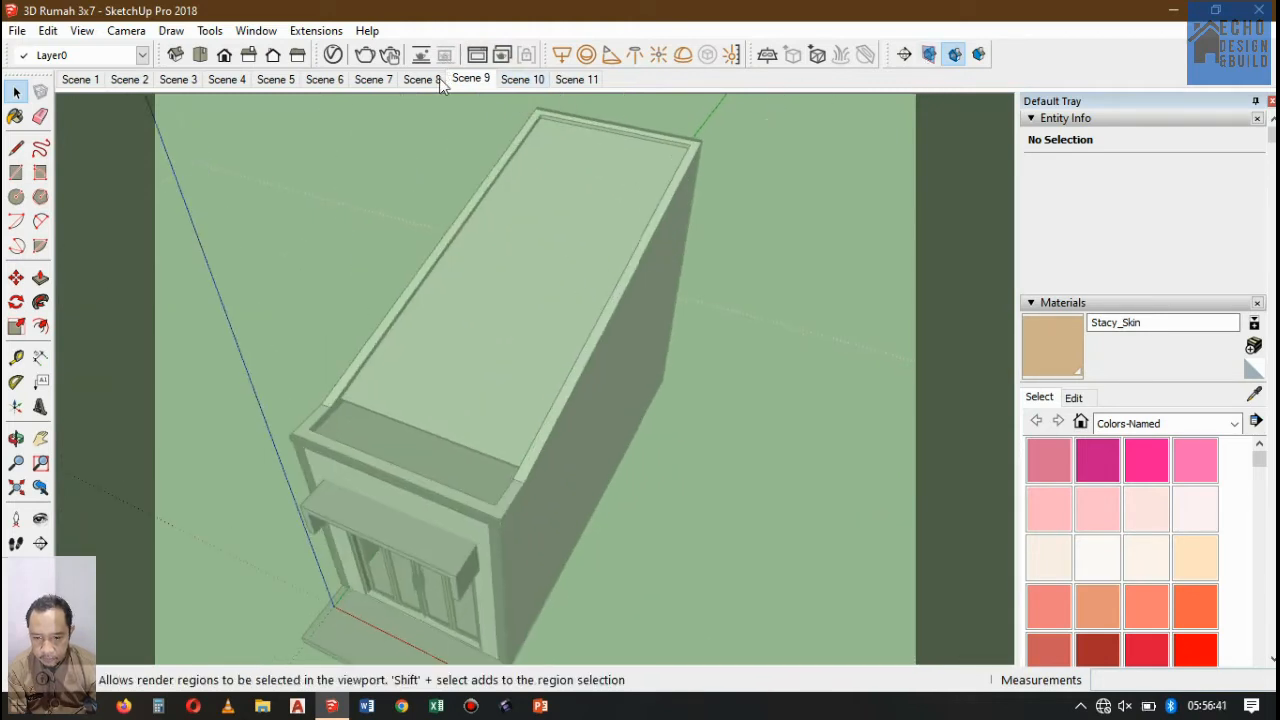
pyautogui.click(422, 79)
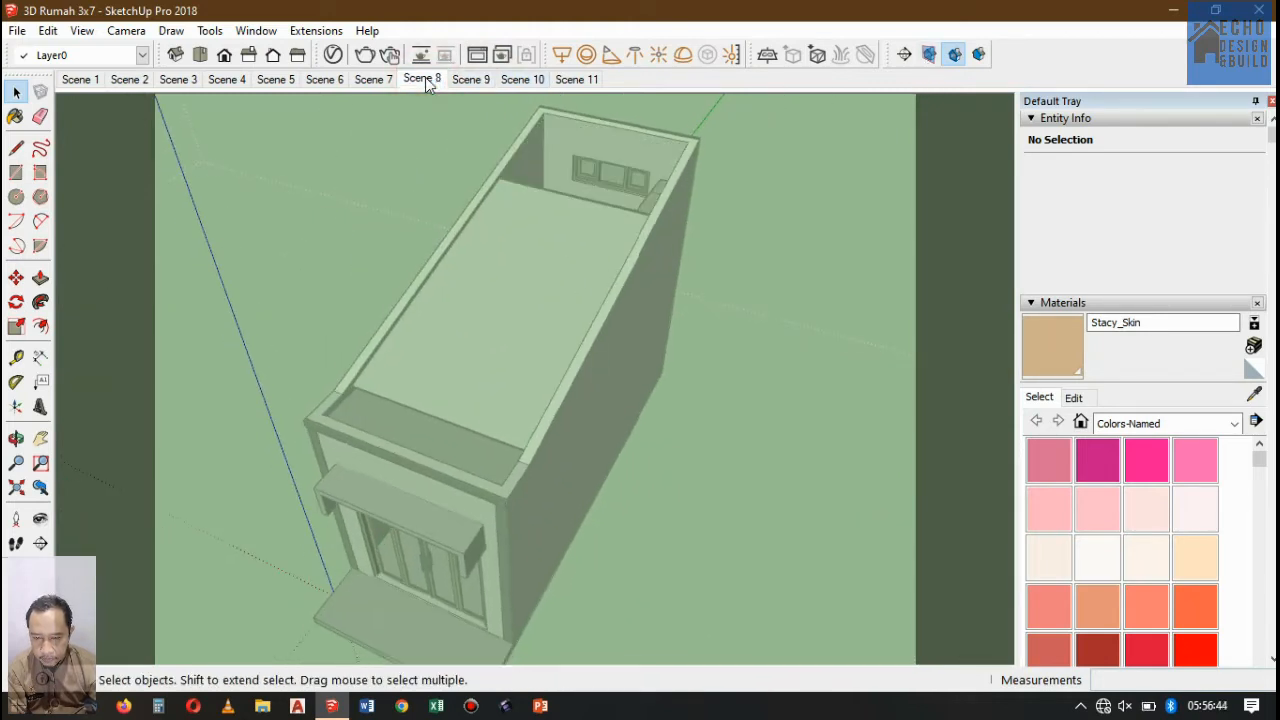
# - Switch through Scene 9 to Scene 10 and turn off the display of section planes and section cuts there
pyautogui.click(482, 87)
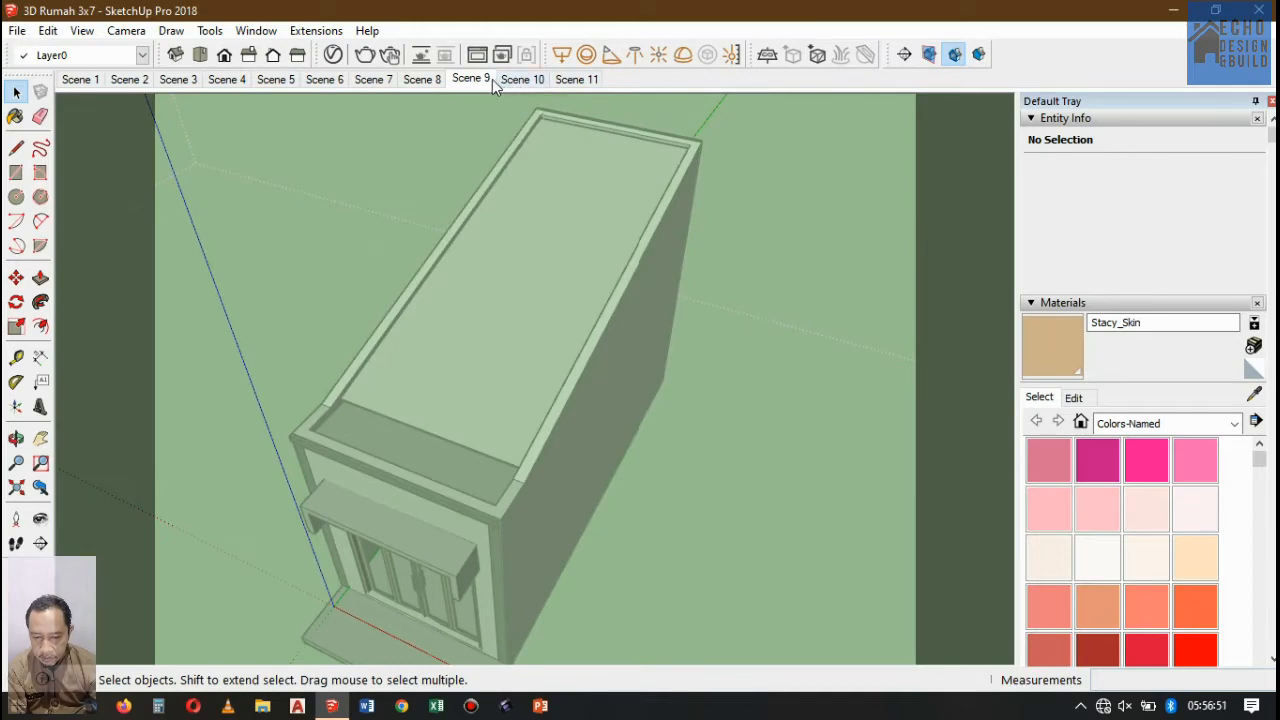
pyautogui.click(508, 79)
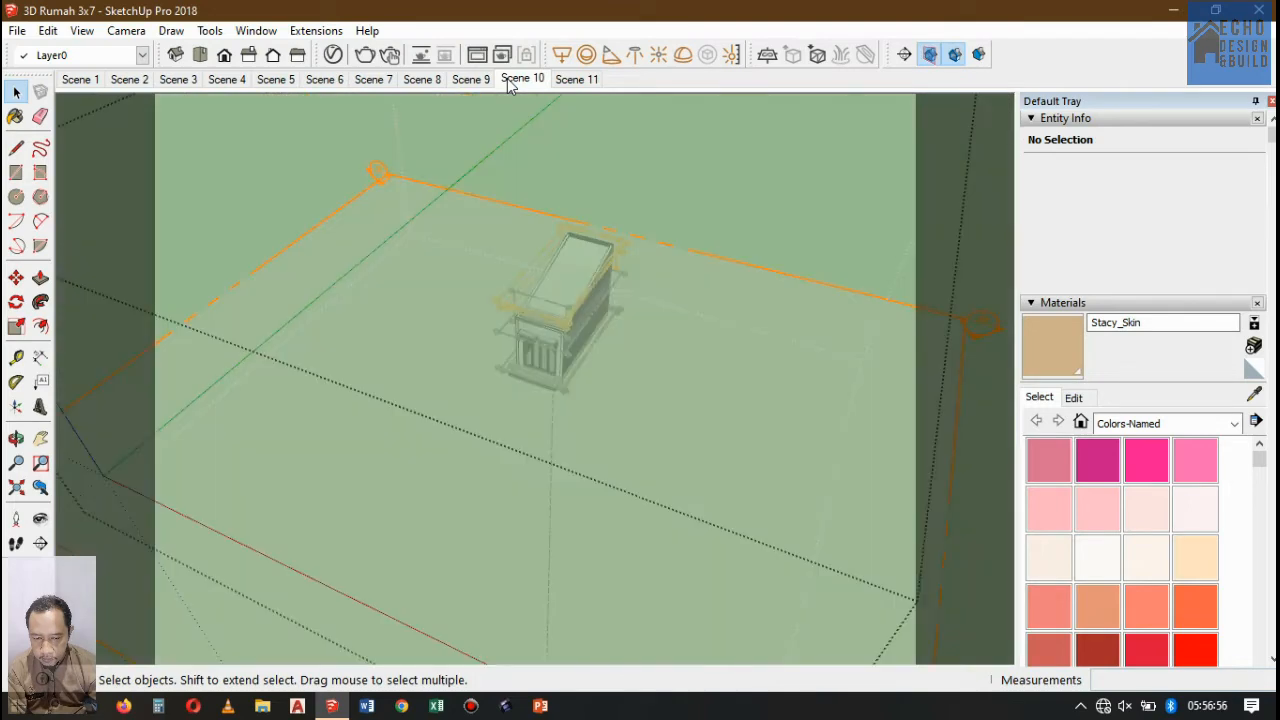
pyautogui.rightClick(507, 78)
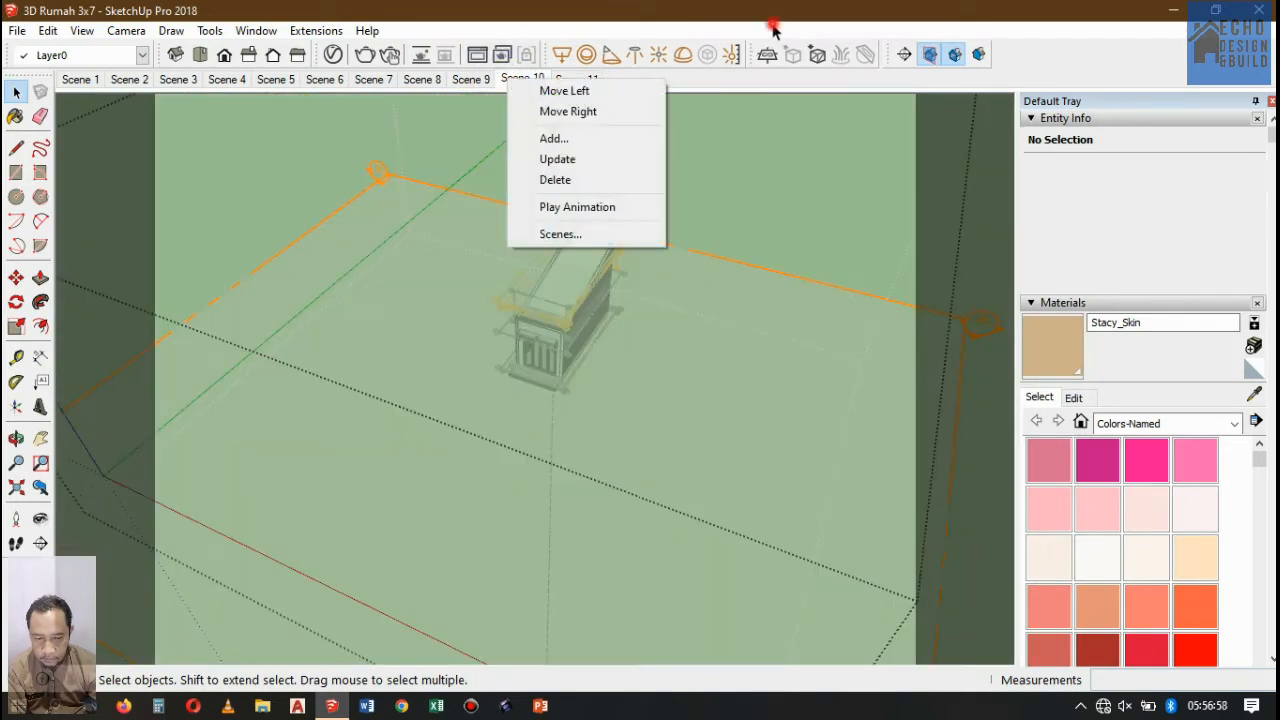
pyautogui.click(903, 66)
pyautogui.click(929, 54)
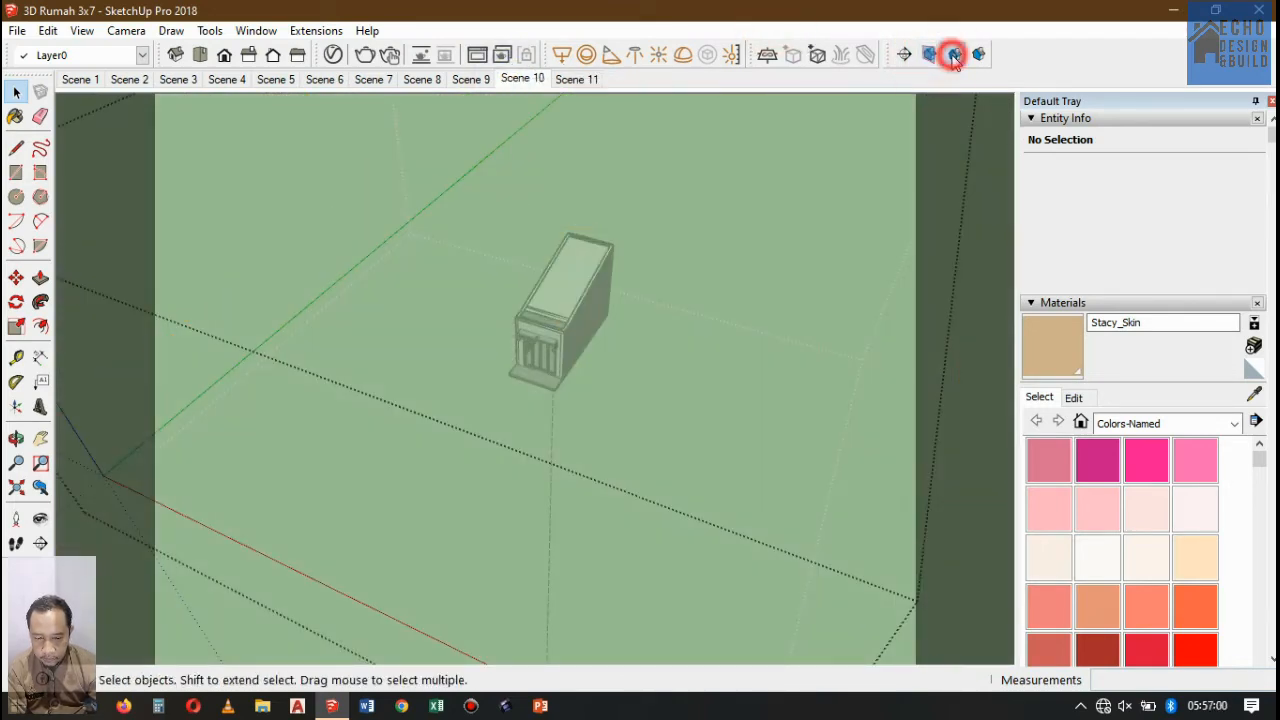
pyautogui.click(954, 62)
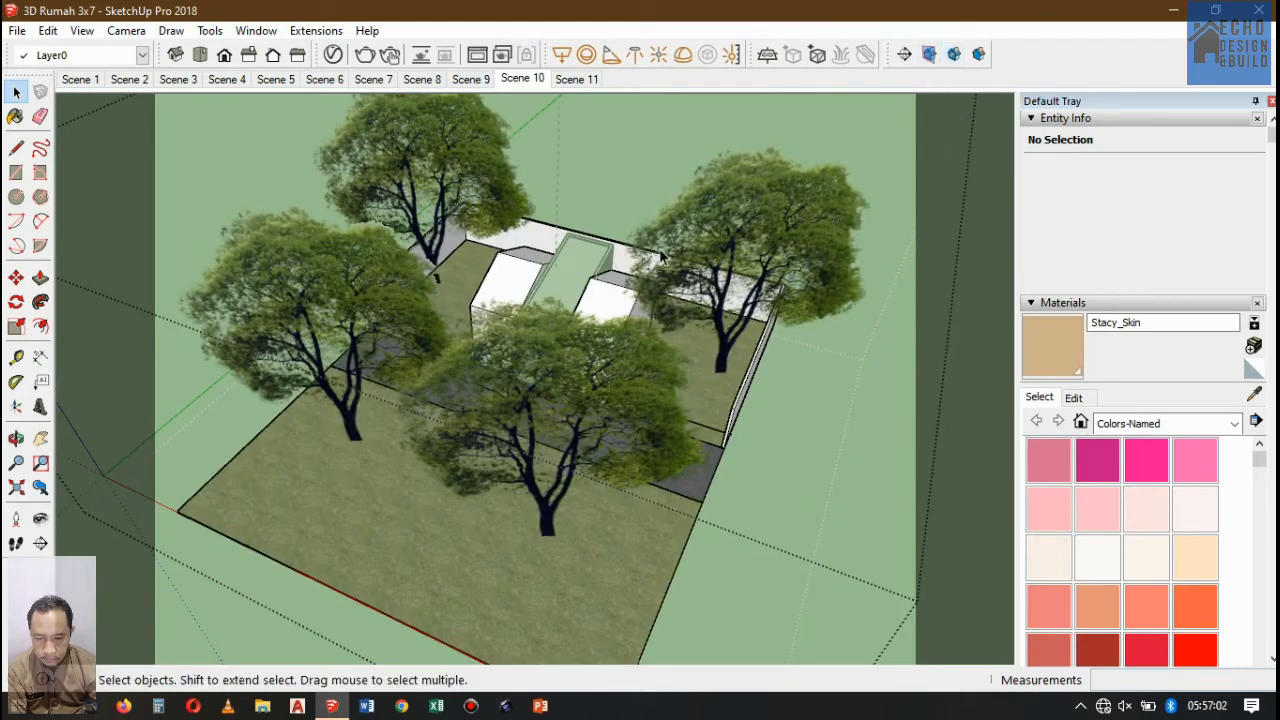
# - Update Scene 10 with the current view, choosing the option to update the selected style
pyautogui.rightClick(521, 82)
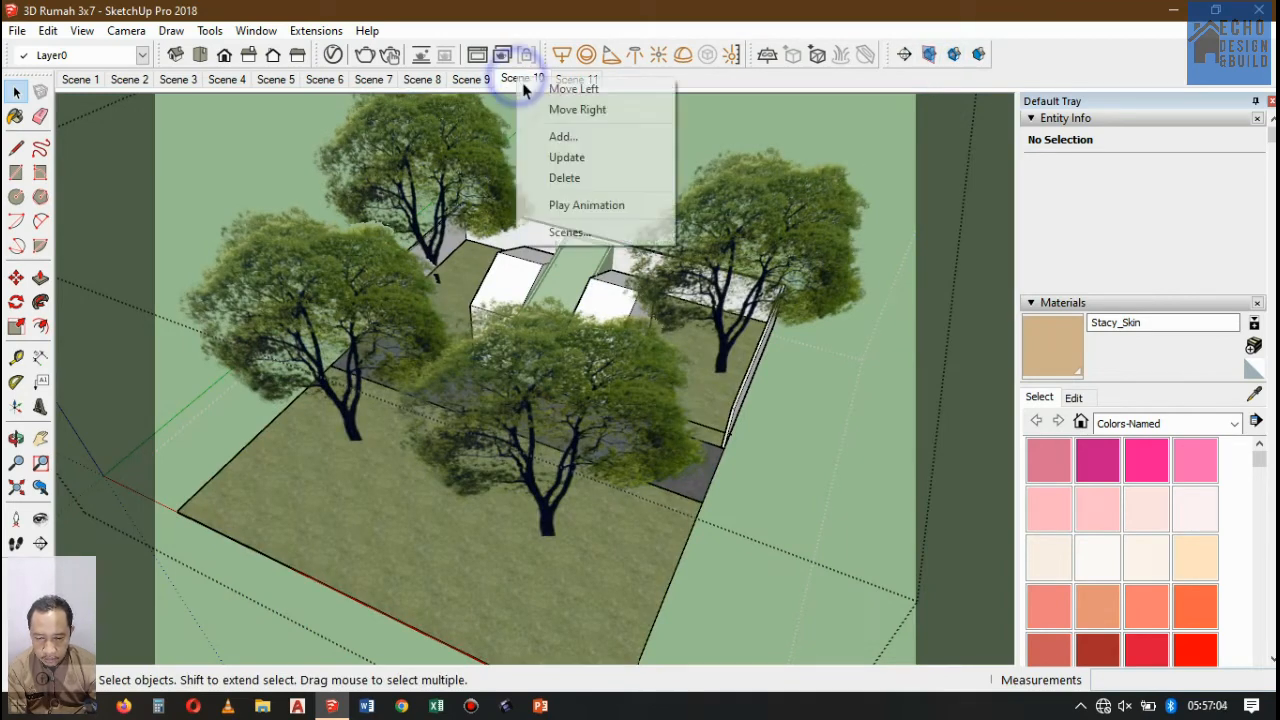
pyautogui.click(568, 157)
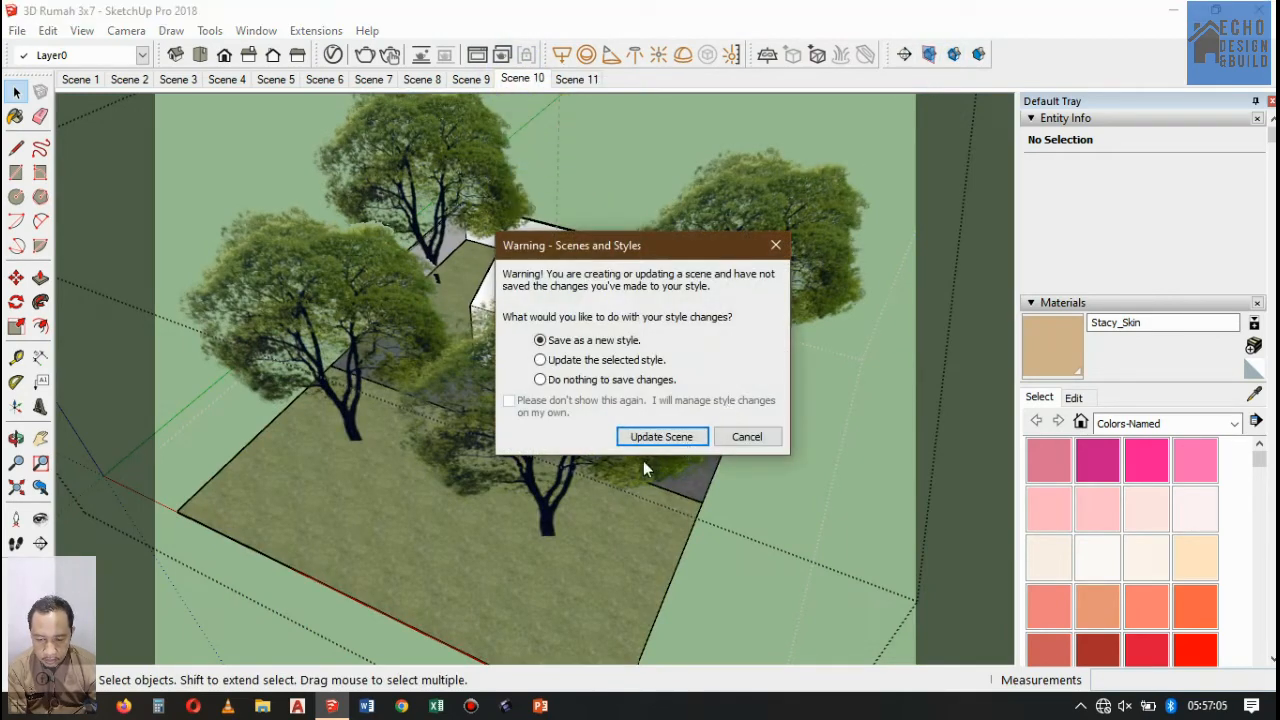
pyautogui.click(601, 361)
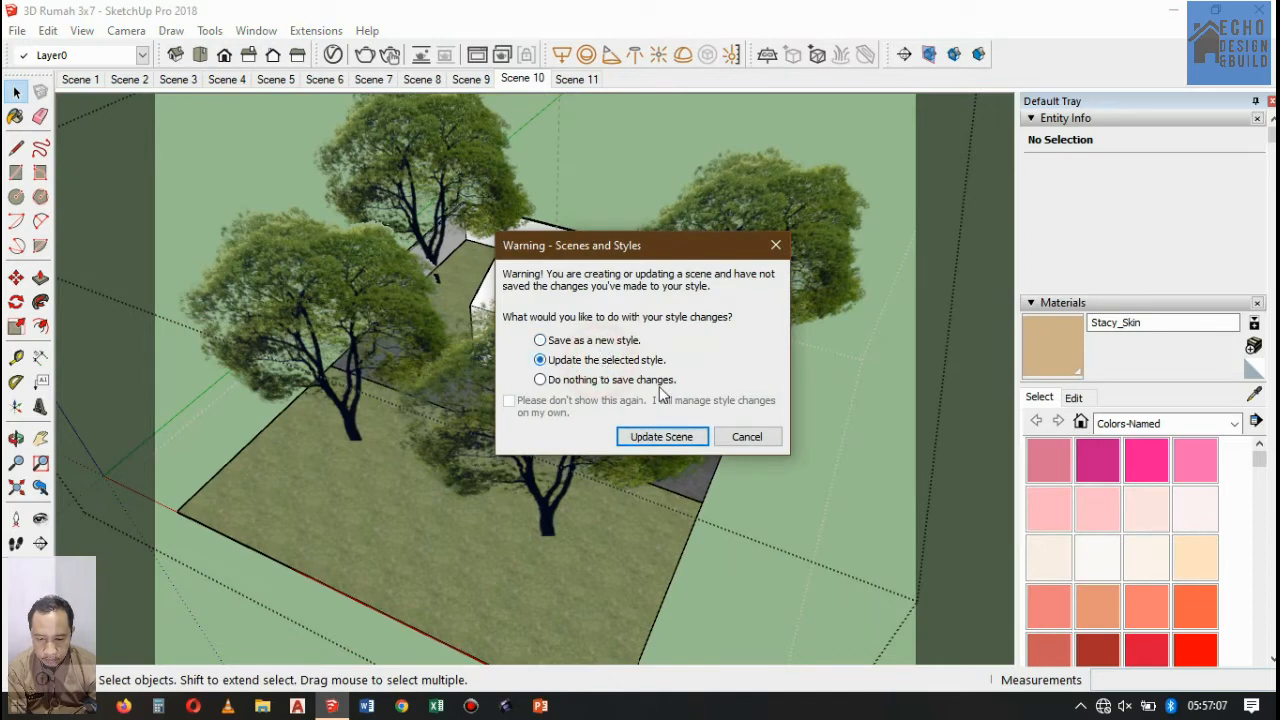
pyautogui.click(658, 438)
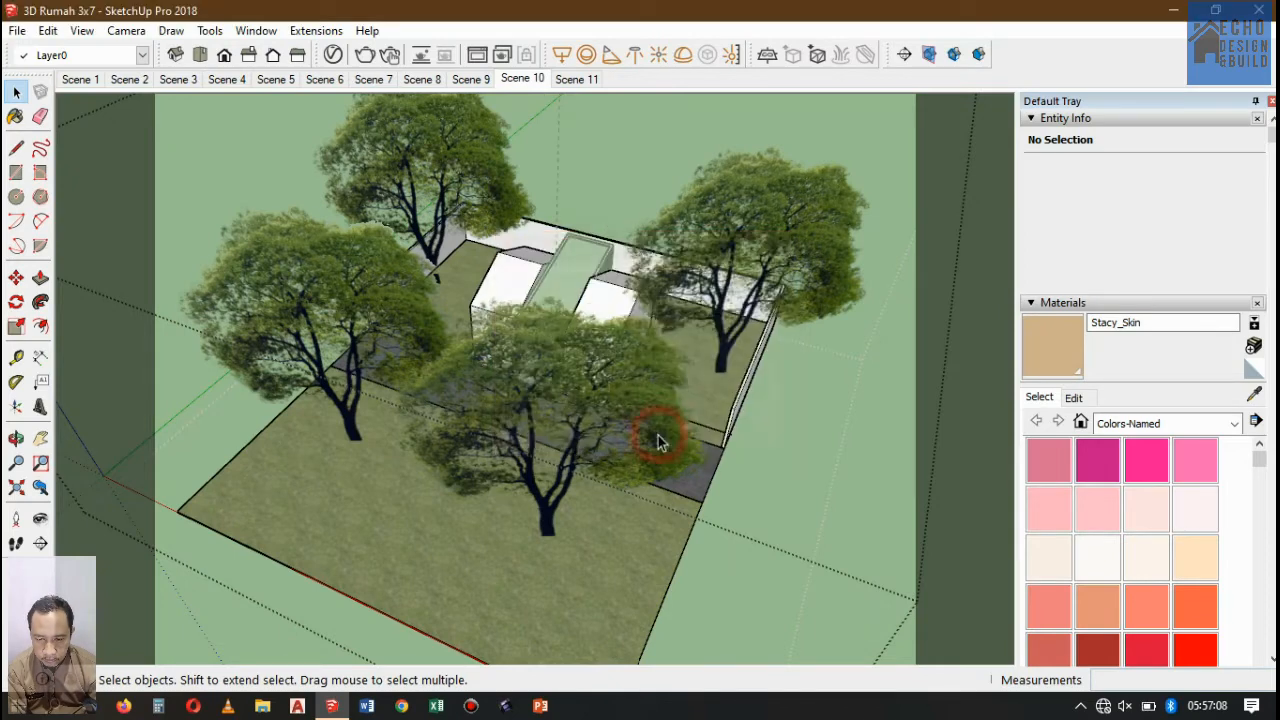
# - View Scene 9, go to Scene 1, and close the open site group
pyautogui.click(468, 79)
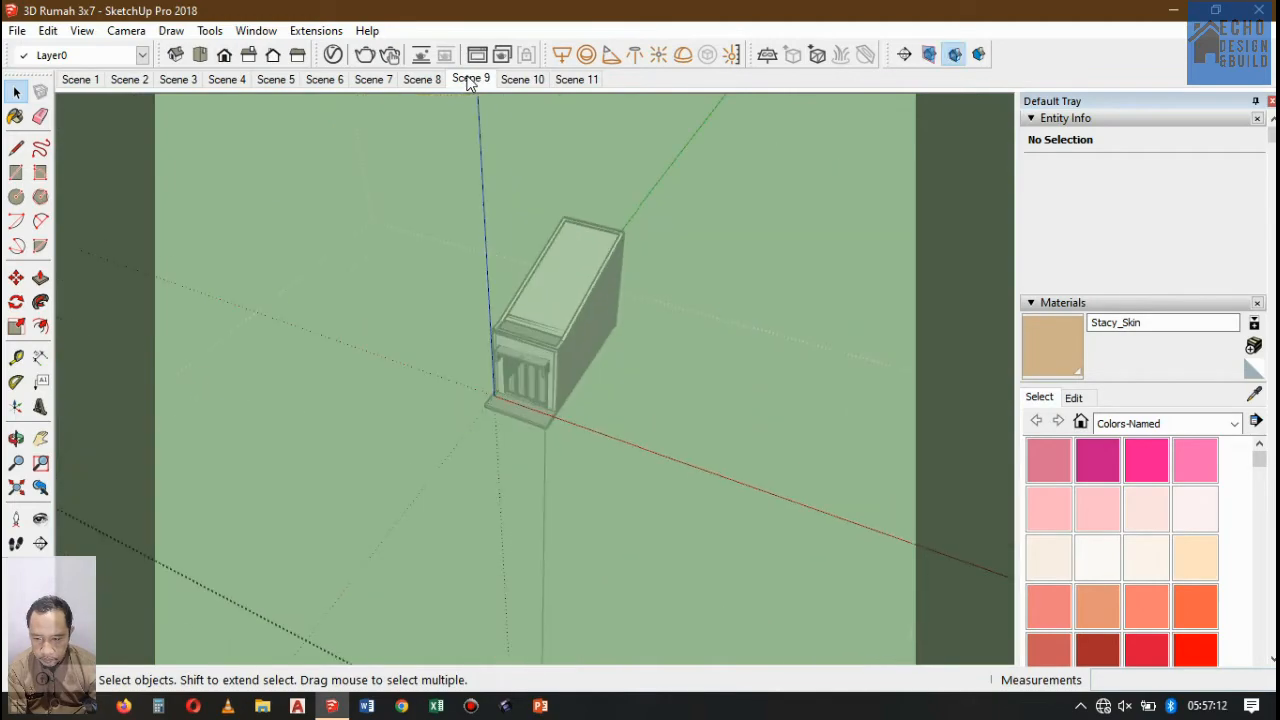
pyautogui.click(84, 80)
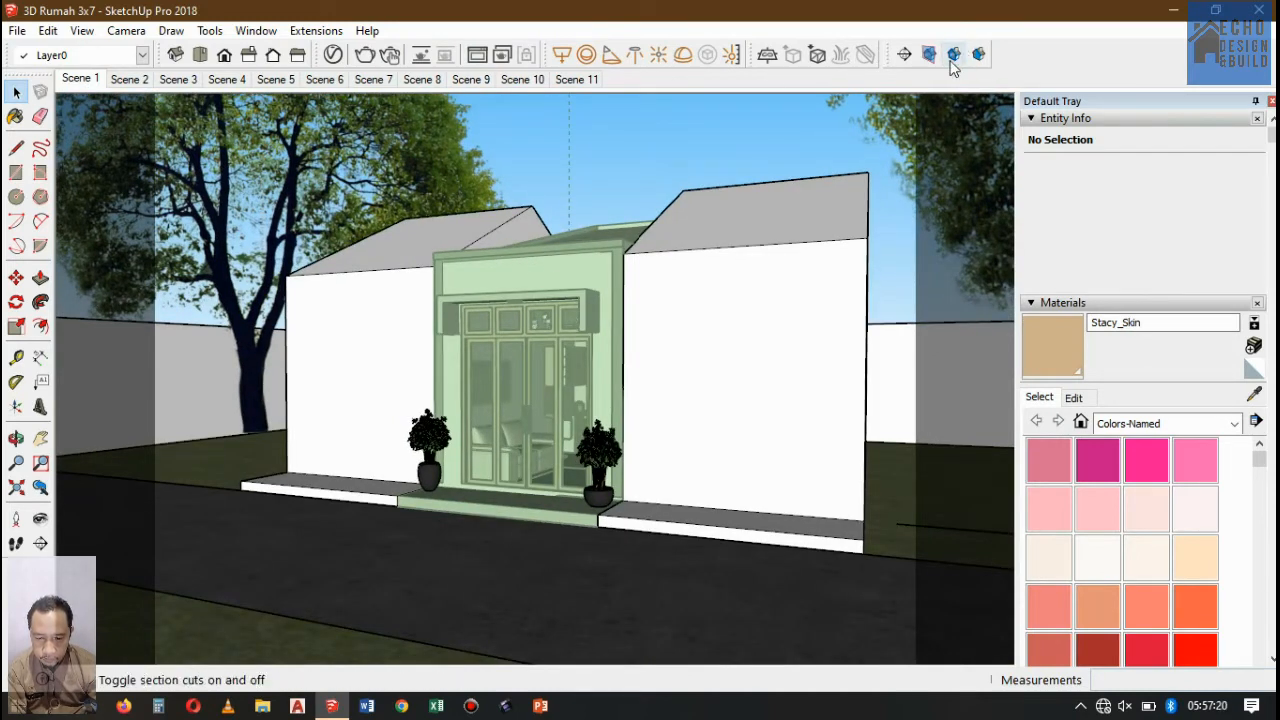
pyautogui.click(658, 127)
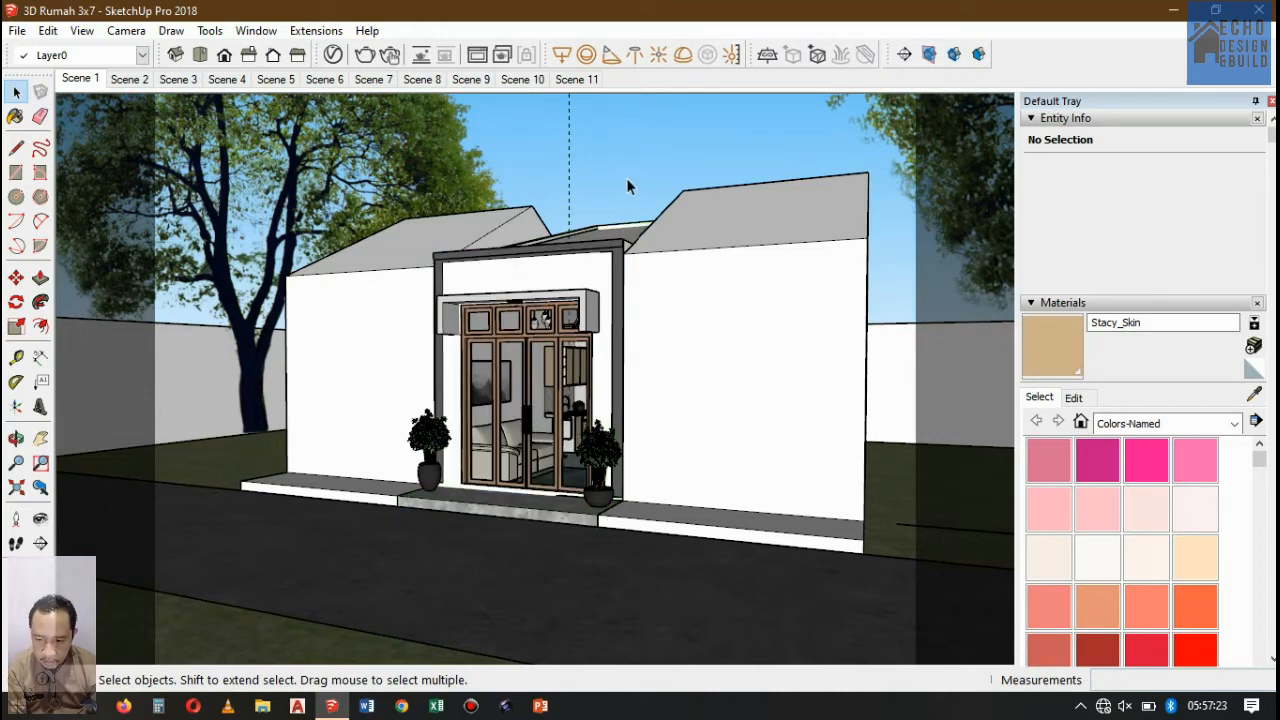
# - Step through Scenes 2 to 11 in order and examine the cut state of the house in each
pyautogui.click(123, 88)
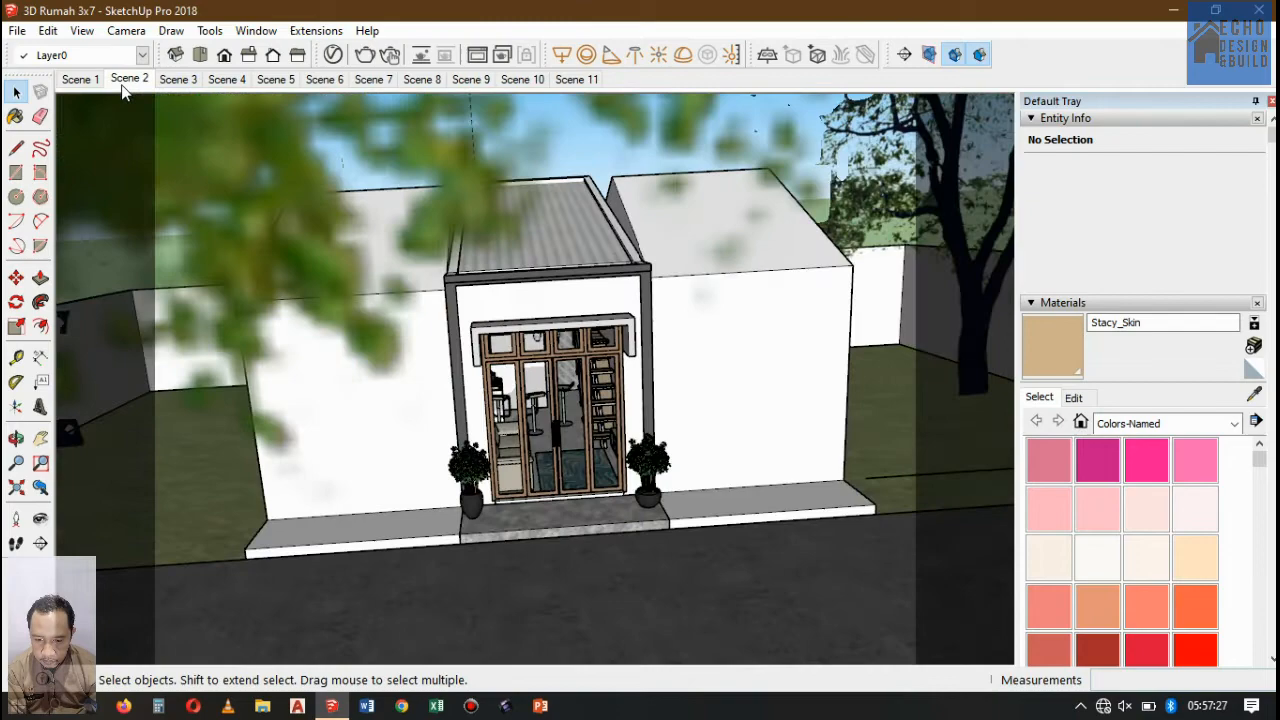
pyautogui.click(186, 81)
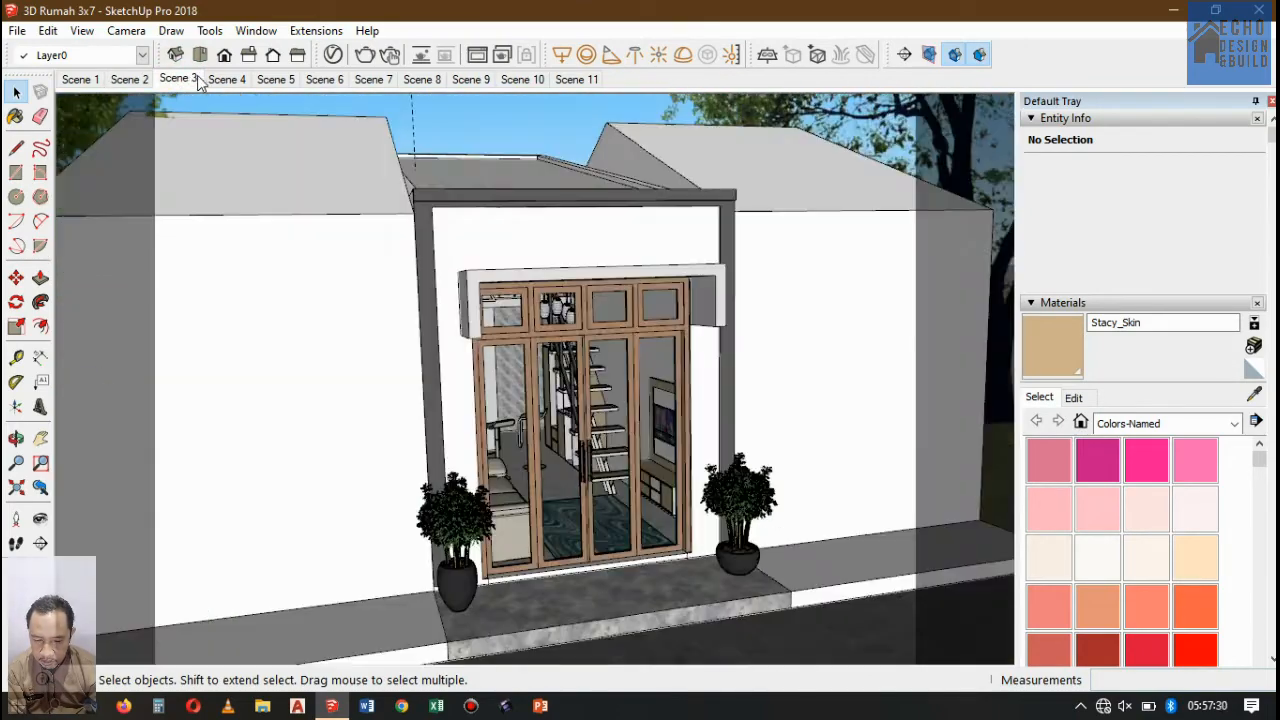
pyautogui.click(225, 80)
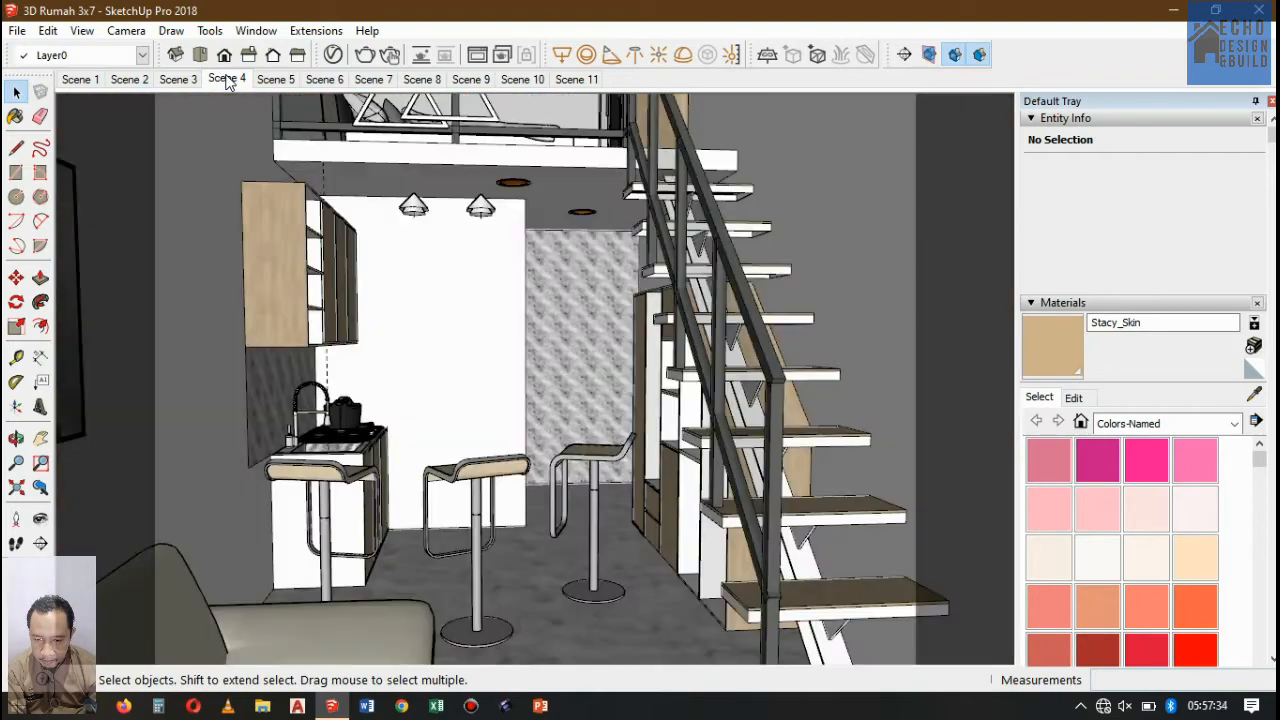
pyautogui.click(289, 86)
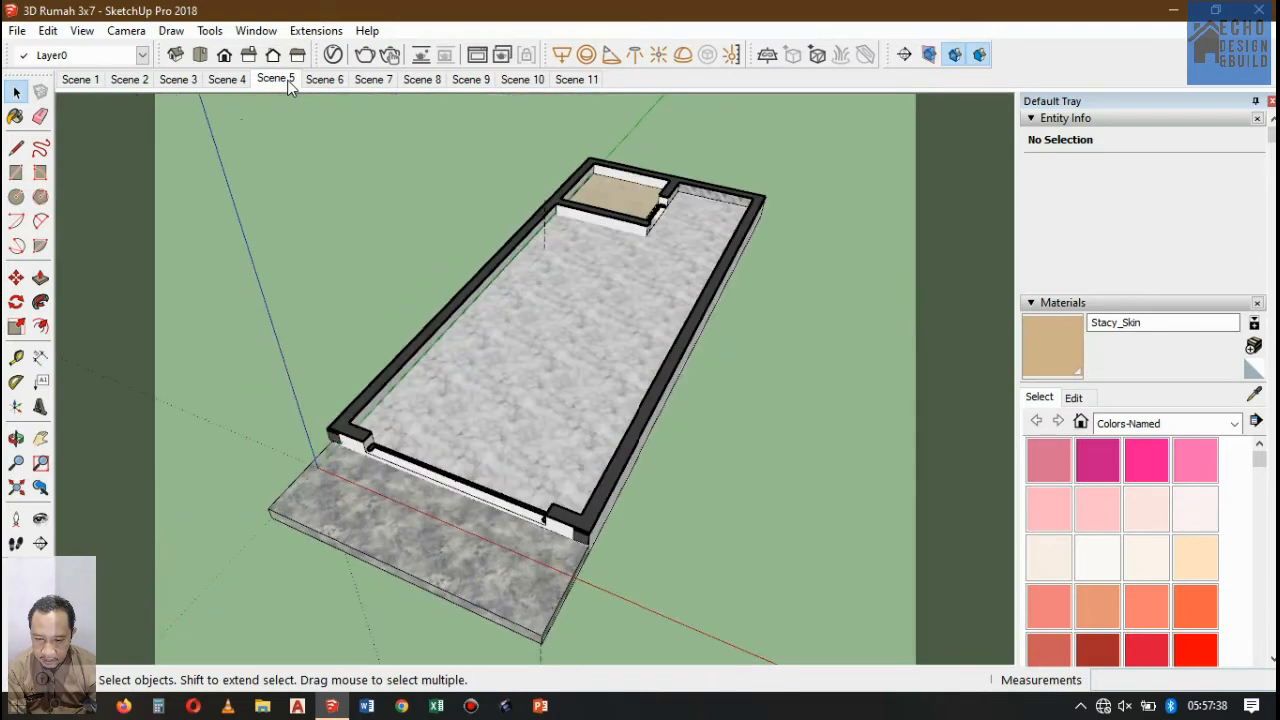
pyautogui.click(326, 82)
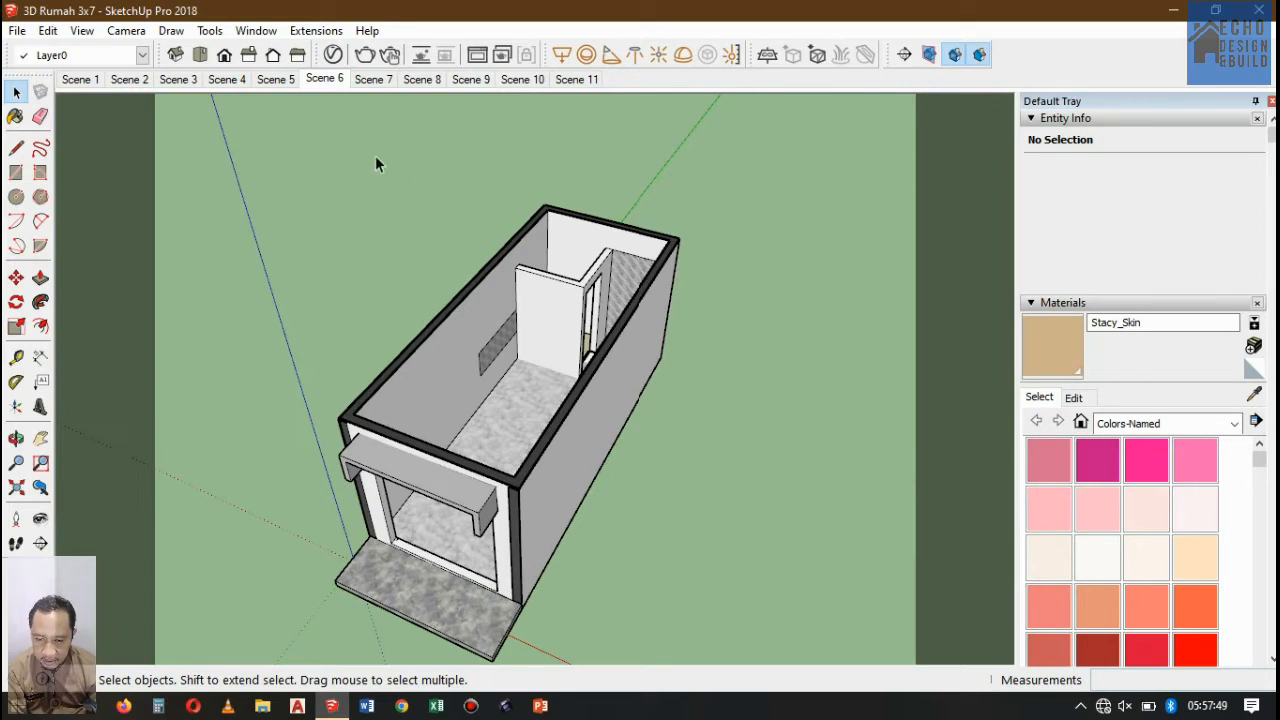
pyautogui.click(373, 80)
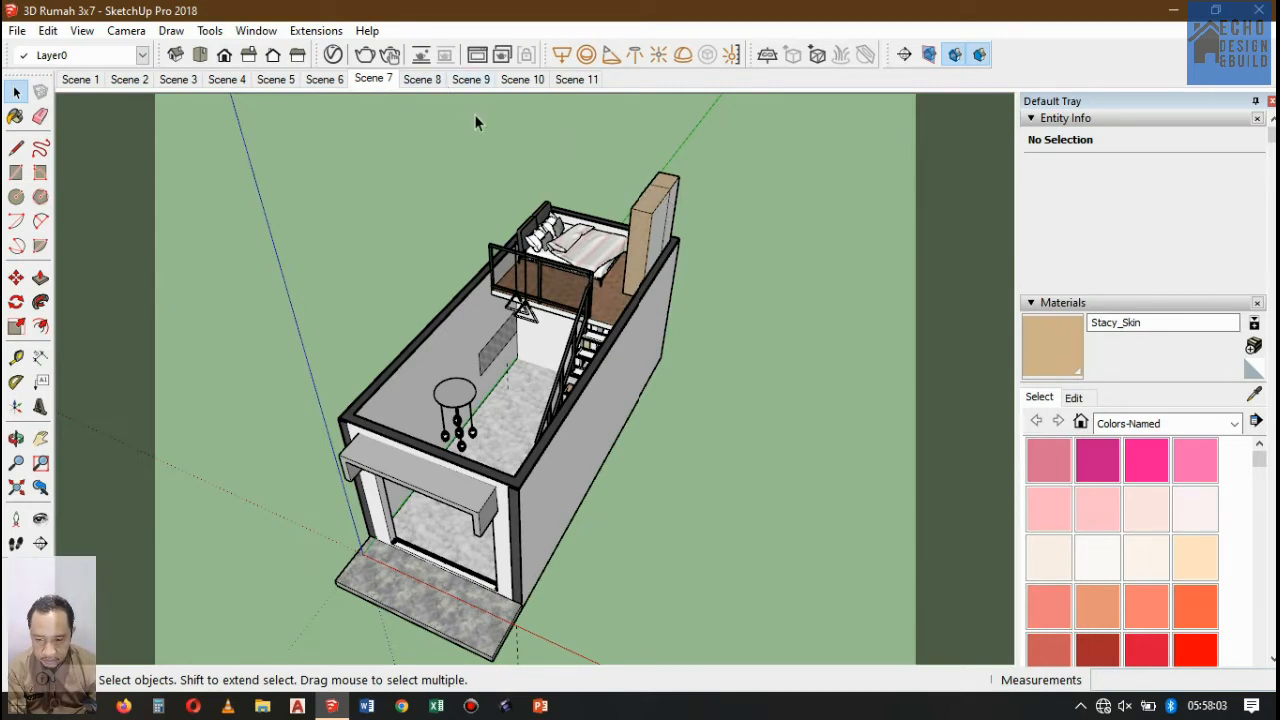
pyautogui.click(422, 79)
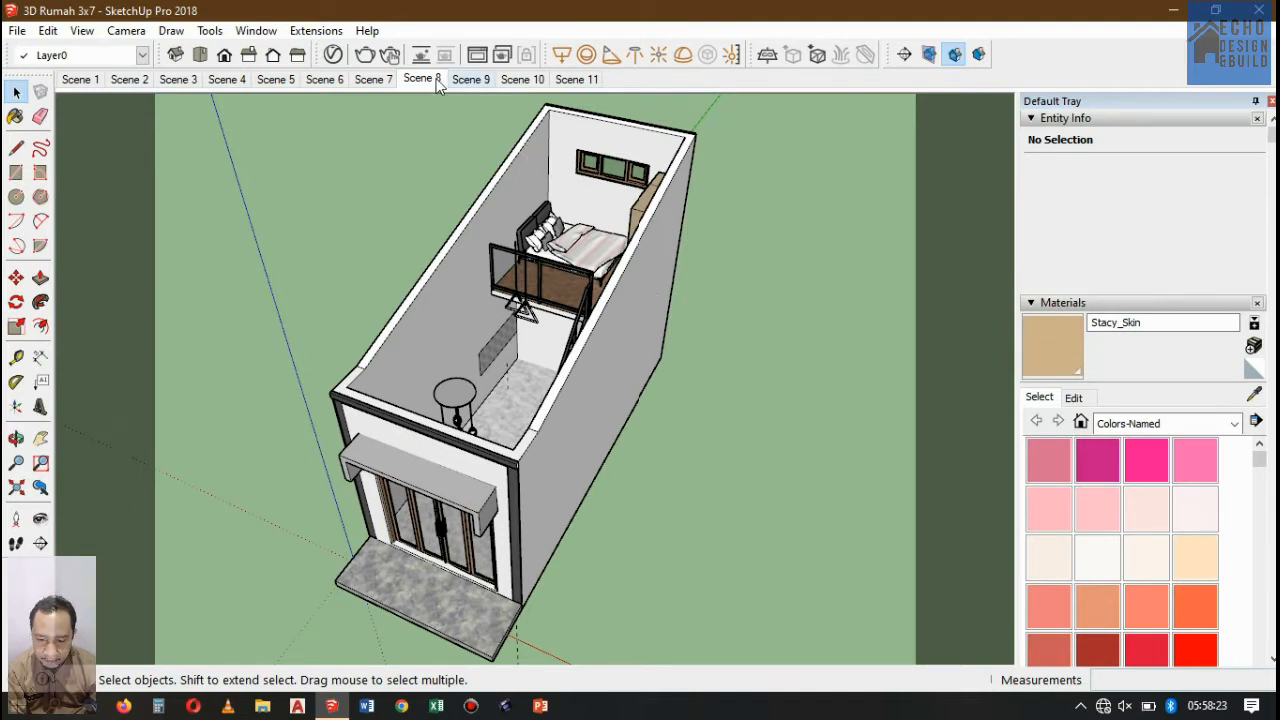
pyautogui.click(385, 79)
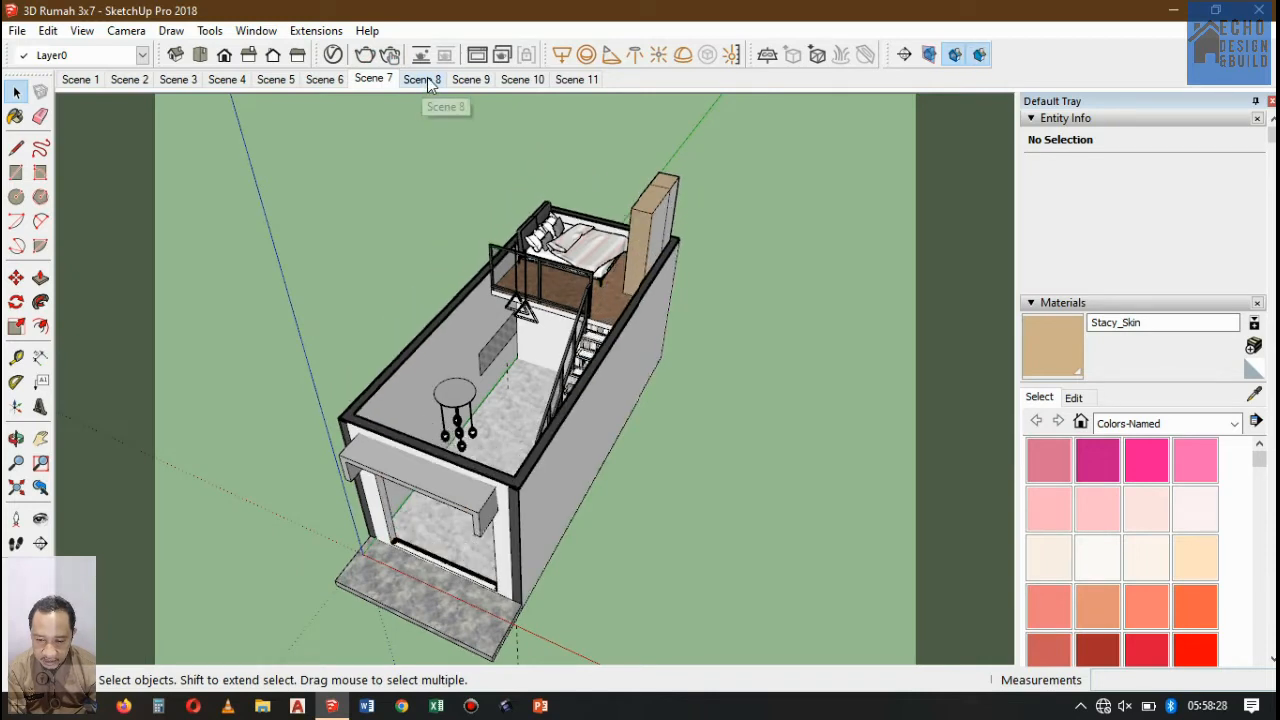
pyautogui.click(427, 79)
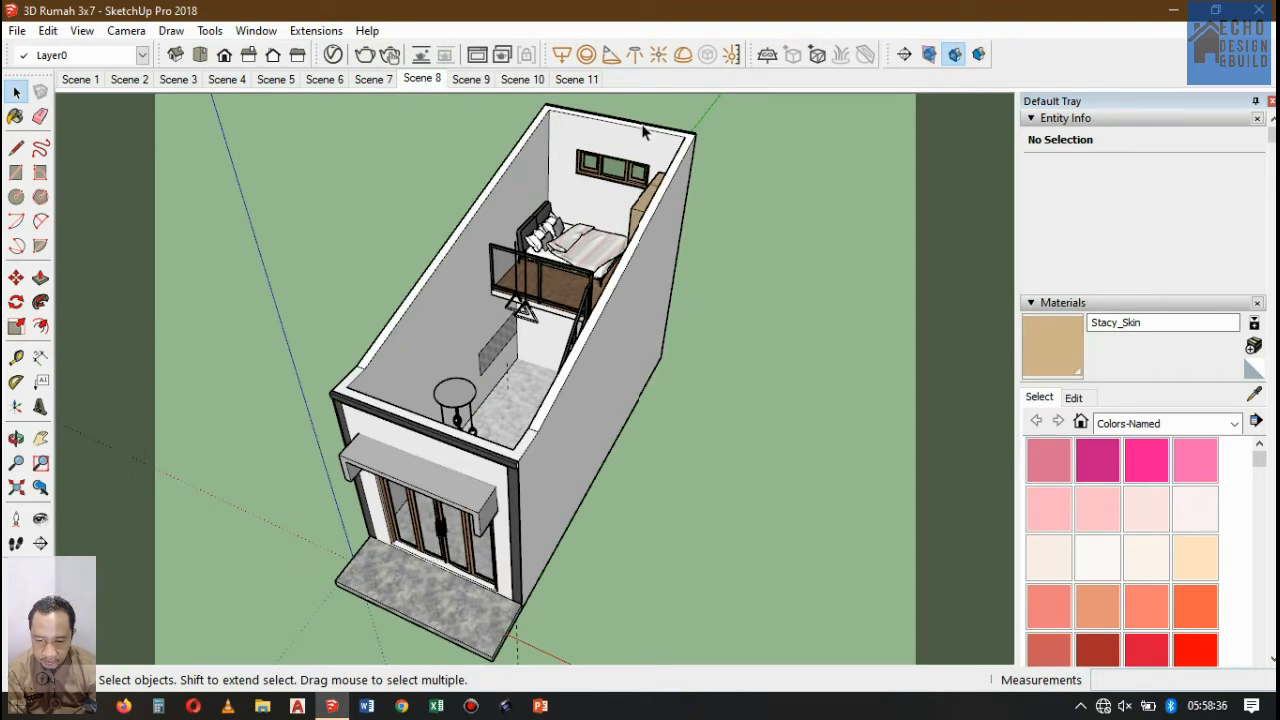
pyautogui.click(484, 80)
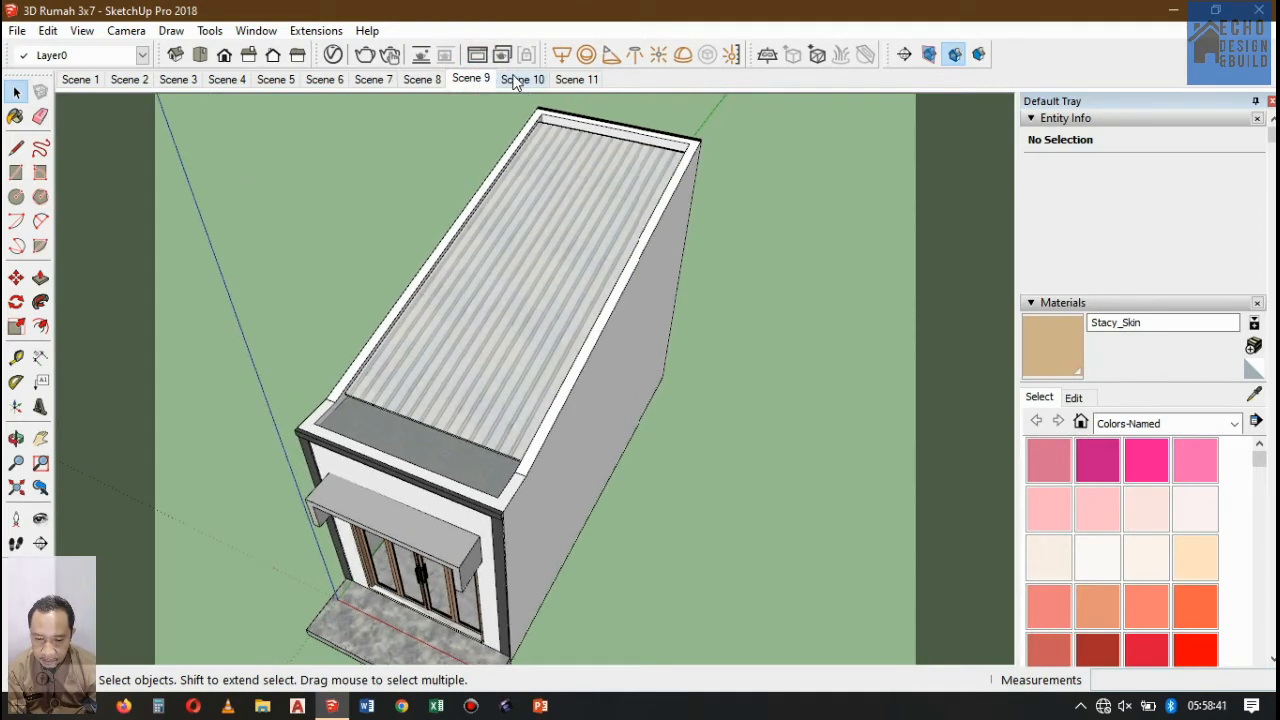
pyautogui.click(515, 80)
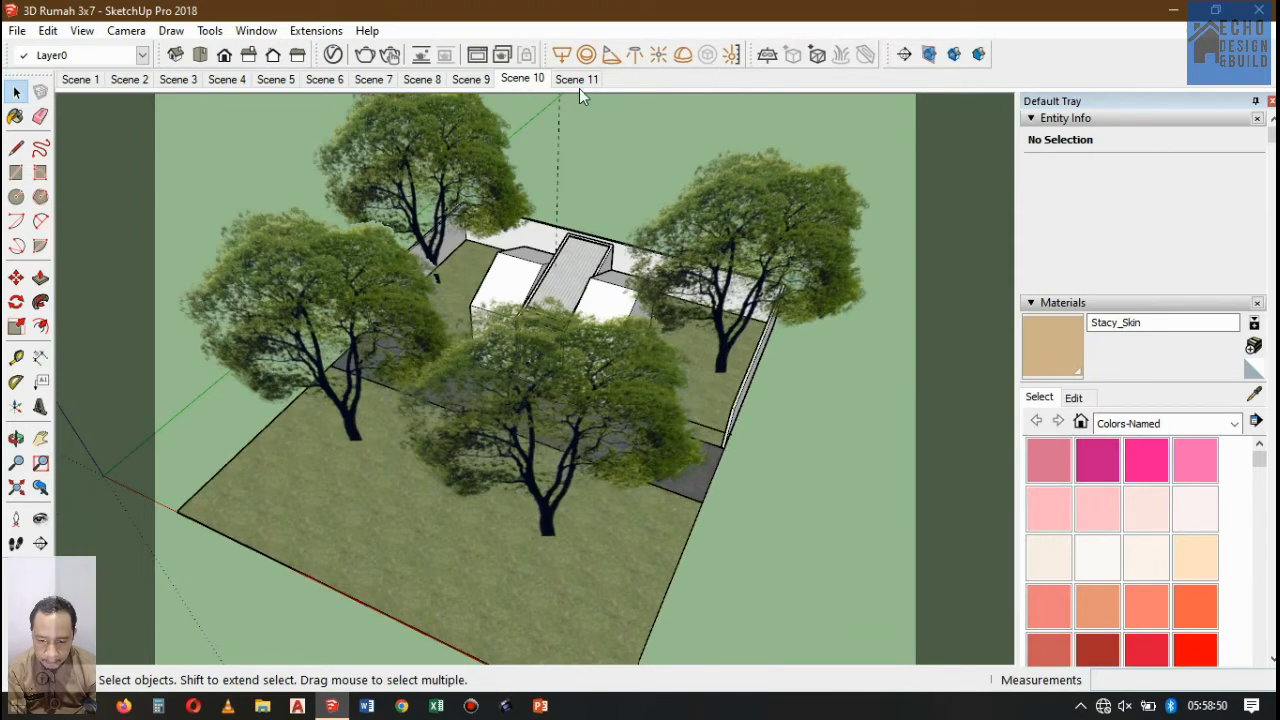
pyautogui.click(578, 80)
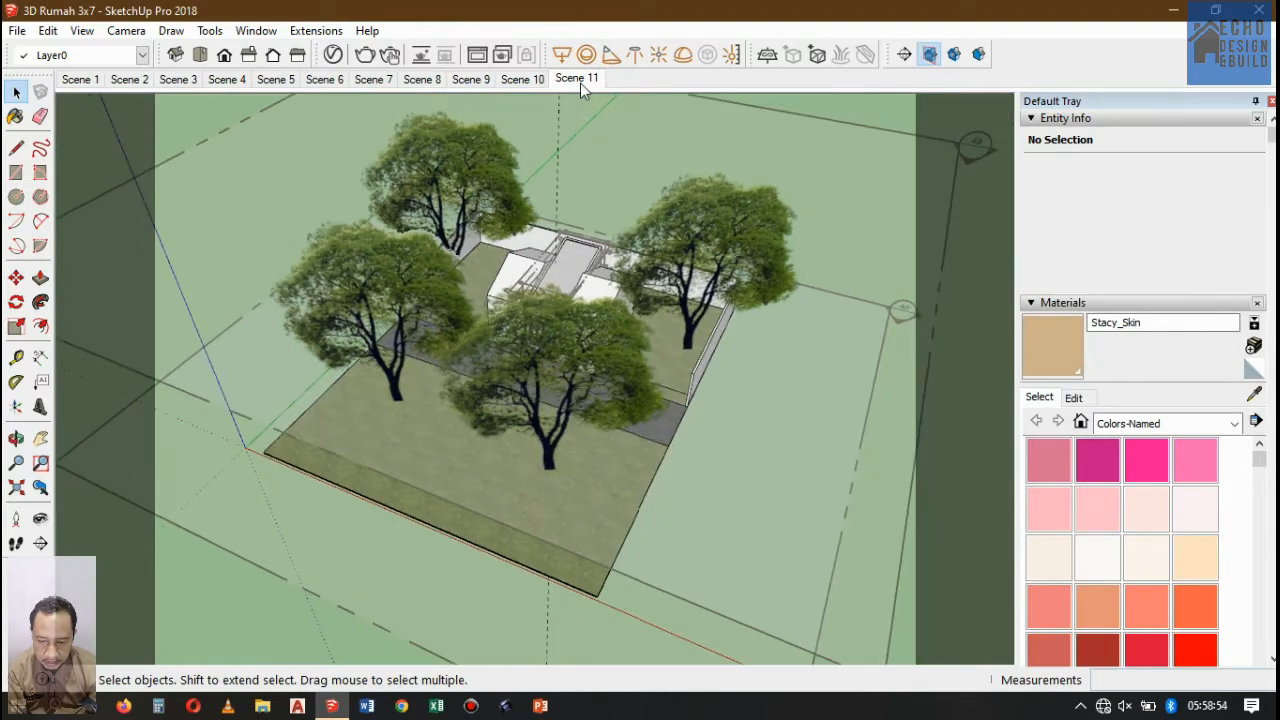
# - Open the outer site group in Scene 10, display the section planes, and delete the Section 49 plane
pyautogui.click(522, 79)
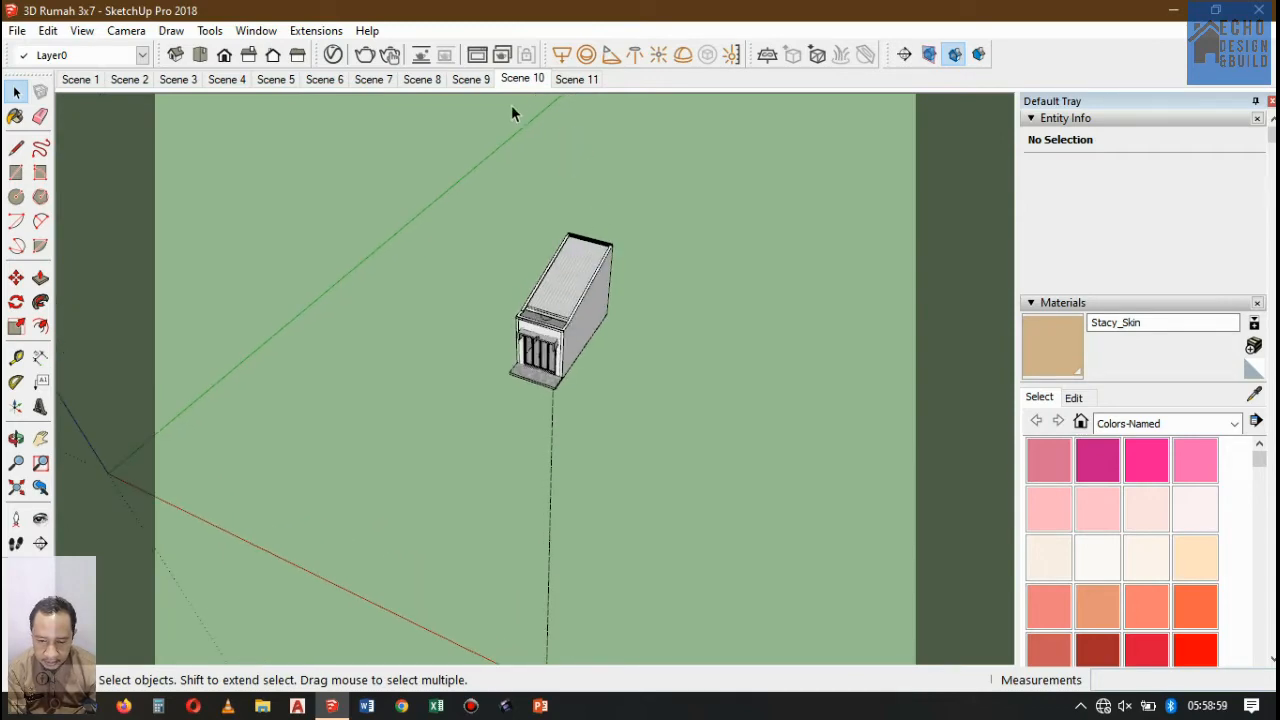
pyautogui.click(747, 227)
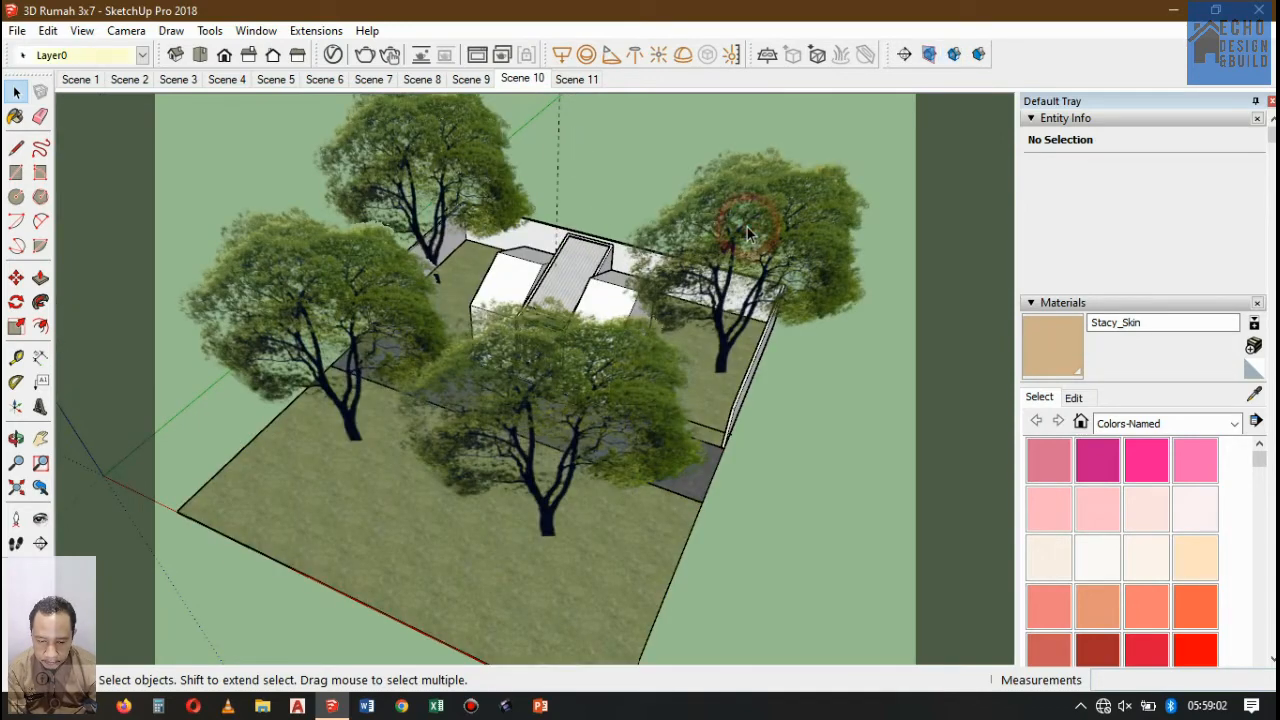
pyautogui.doubleClick(760, 222)
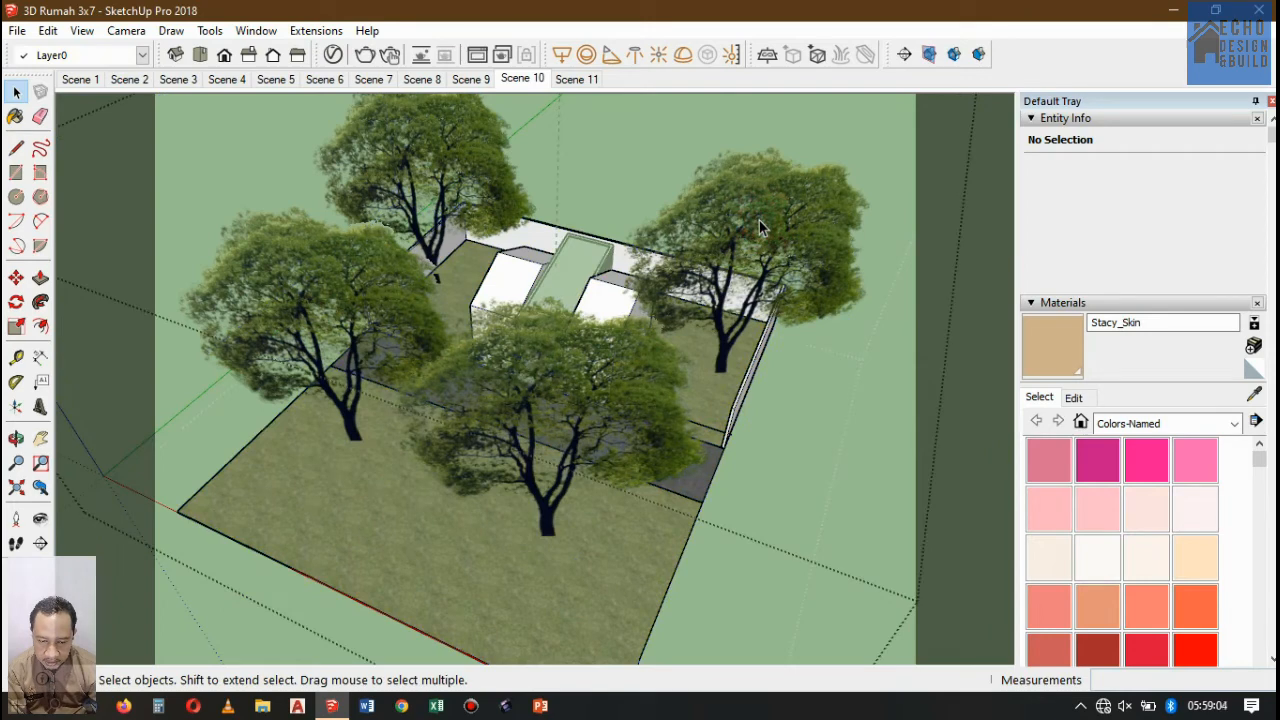
pyautogui.click(929, 56)
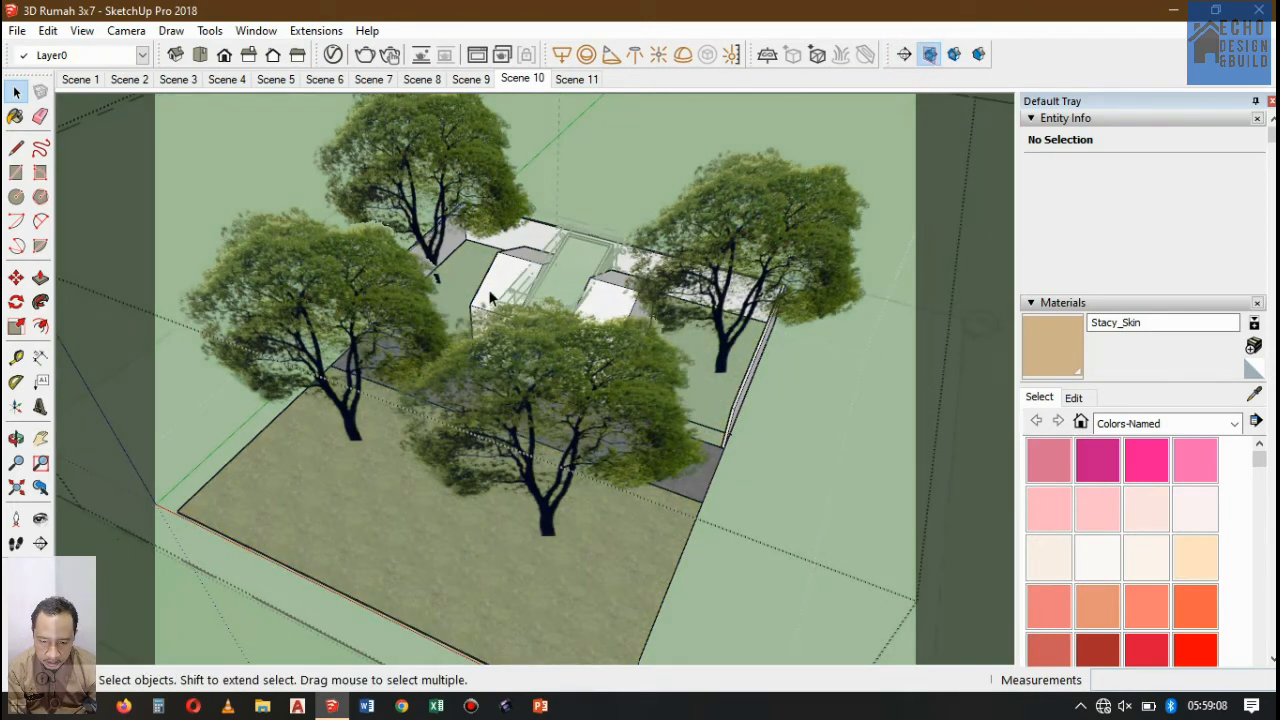
pyautogui.scroll(-1, 490, 296)
pyautogui.scroll(-2, 490, 296)
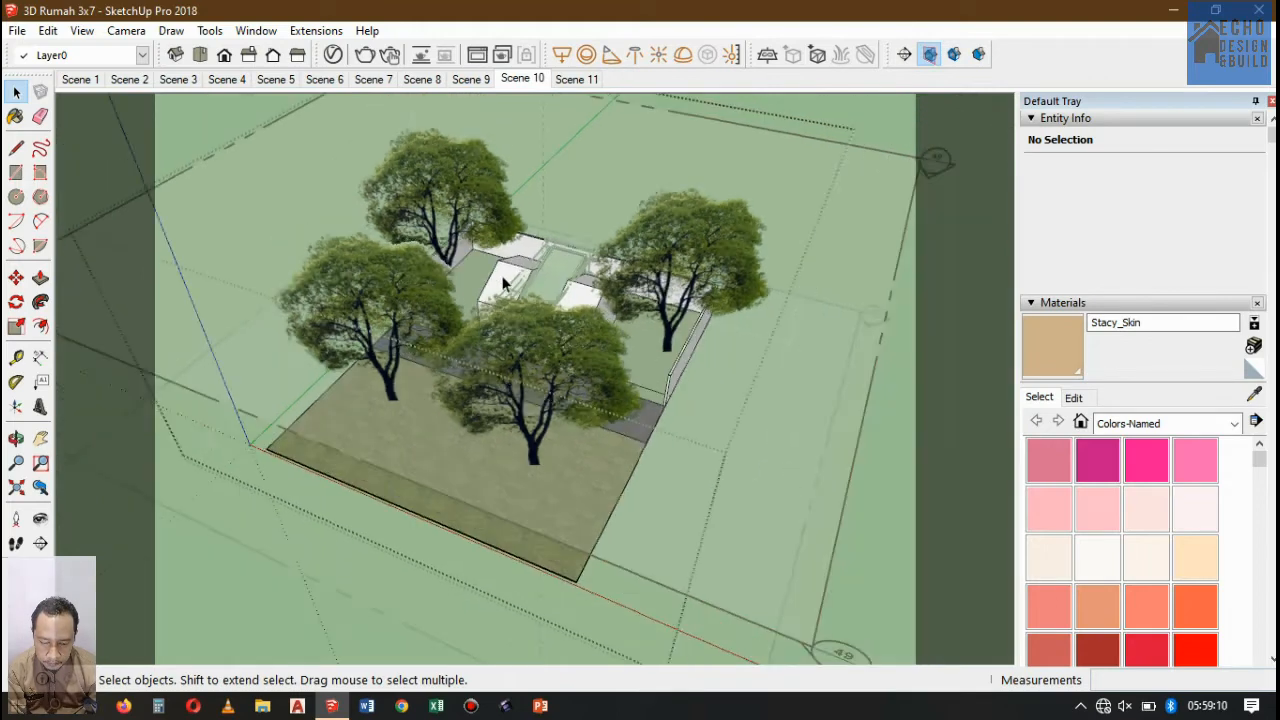
pyautogui.click(946, 160)
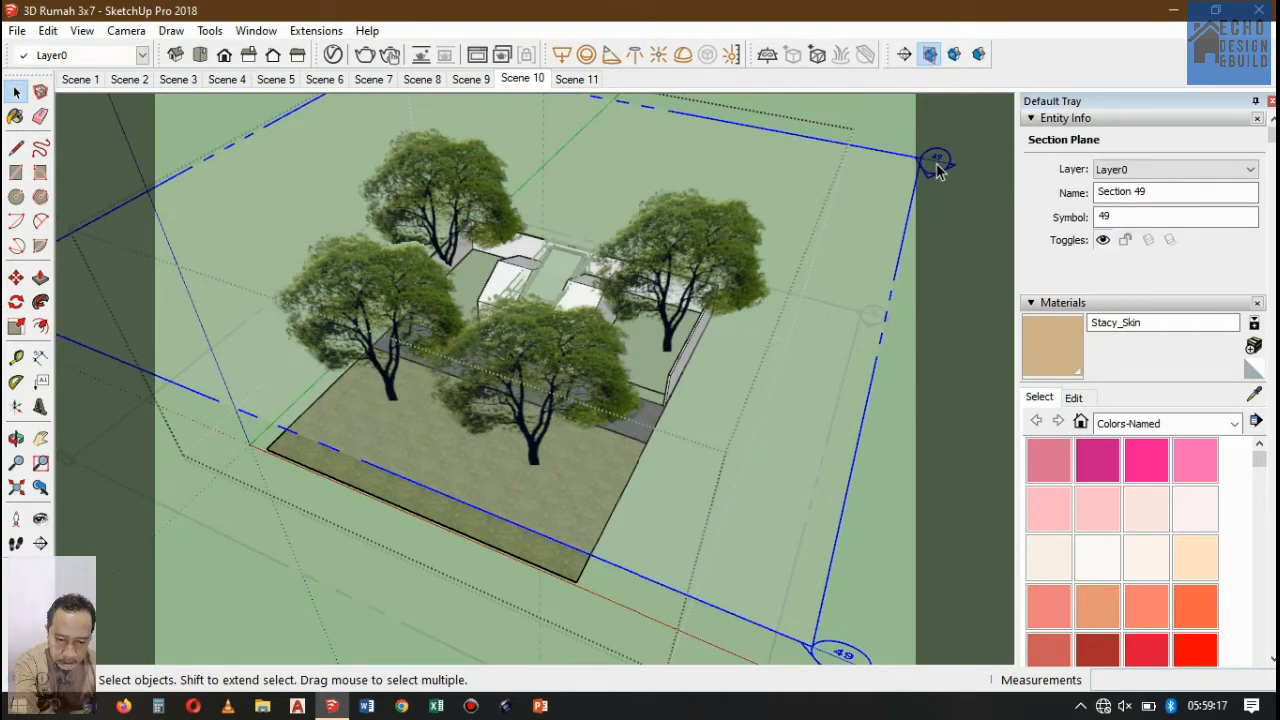
pyautogui.press('Delete')
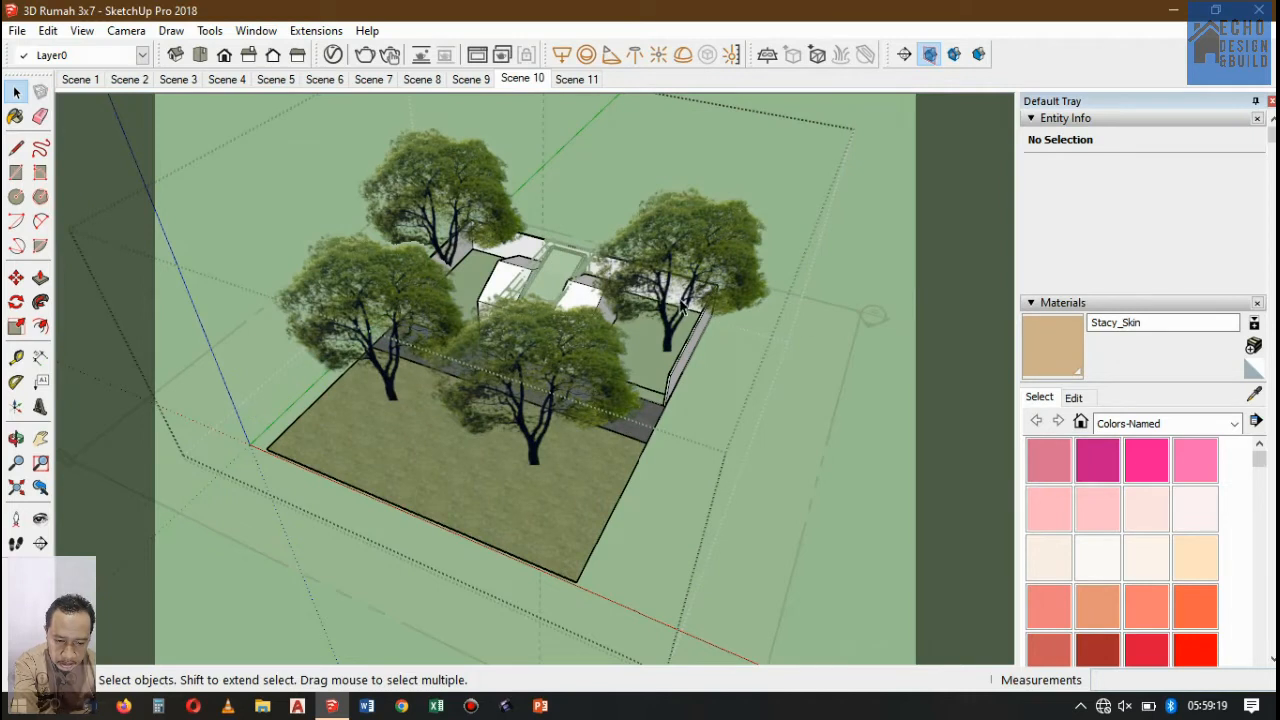
# - Delete the remaining large section plane around the site and turn on the display of section cuts
pyautogui.click(882, 314)
pyautogui.click(882, 314)
pyautogui.press('Delete')
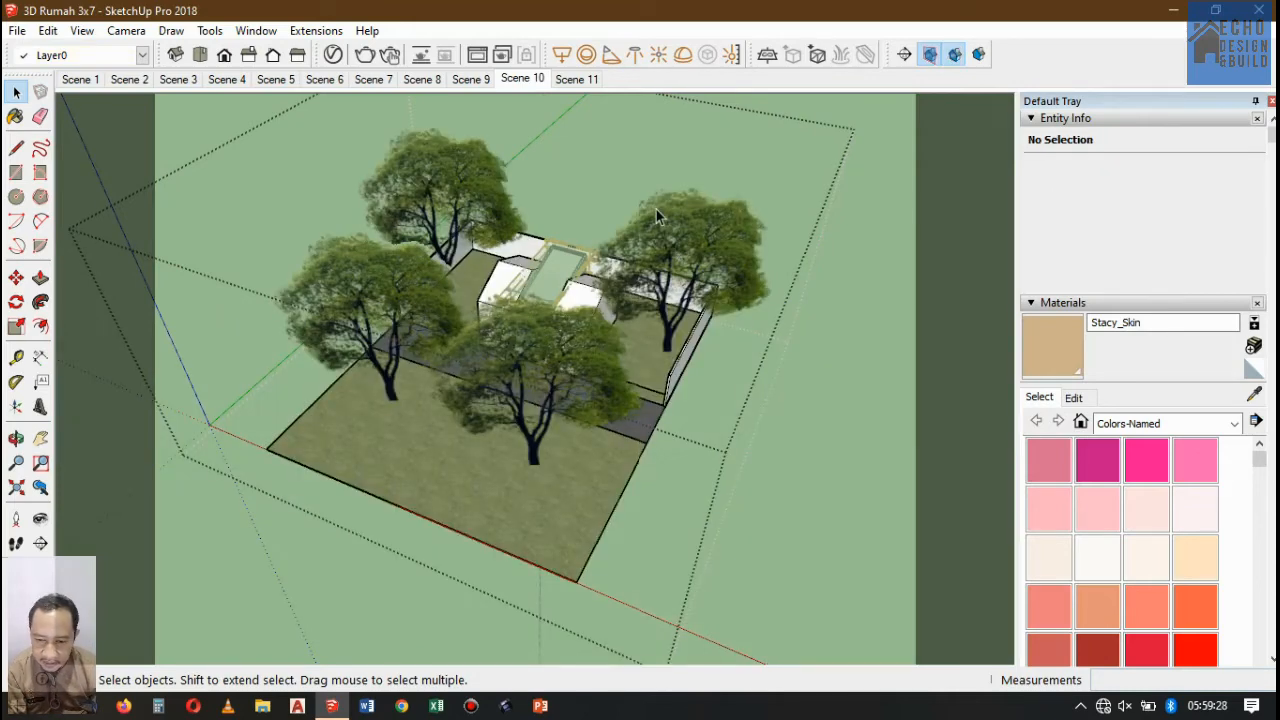
pyautogui.scroll(1, 638, 171)
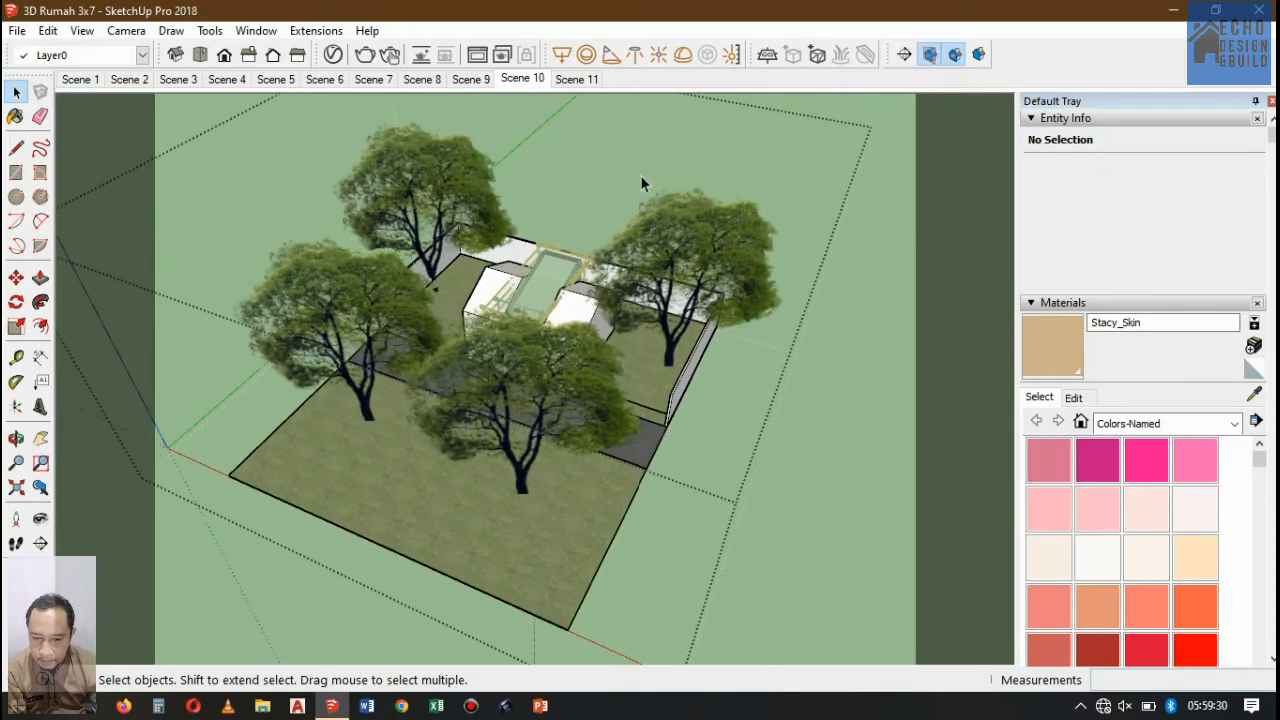
pyautogui.scroll(1, 640, 175)
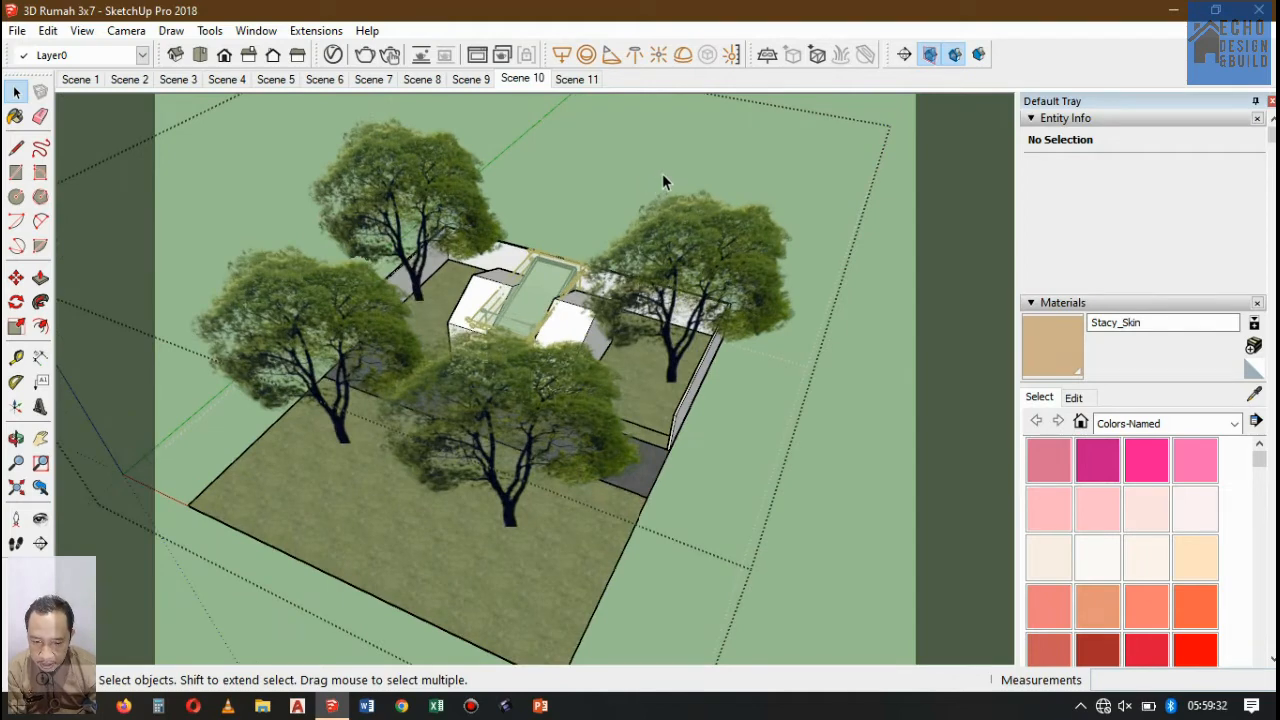
pyautogui.scroll(-1, 662, 181)
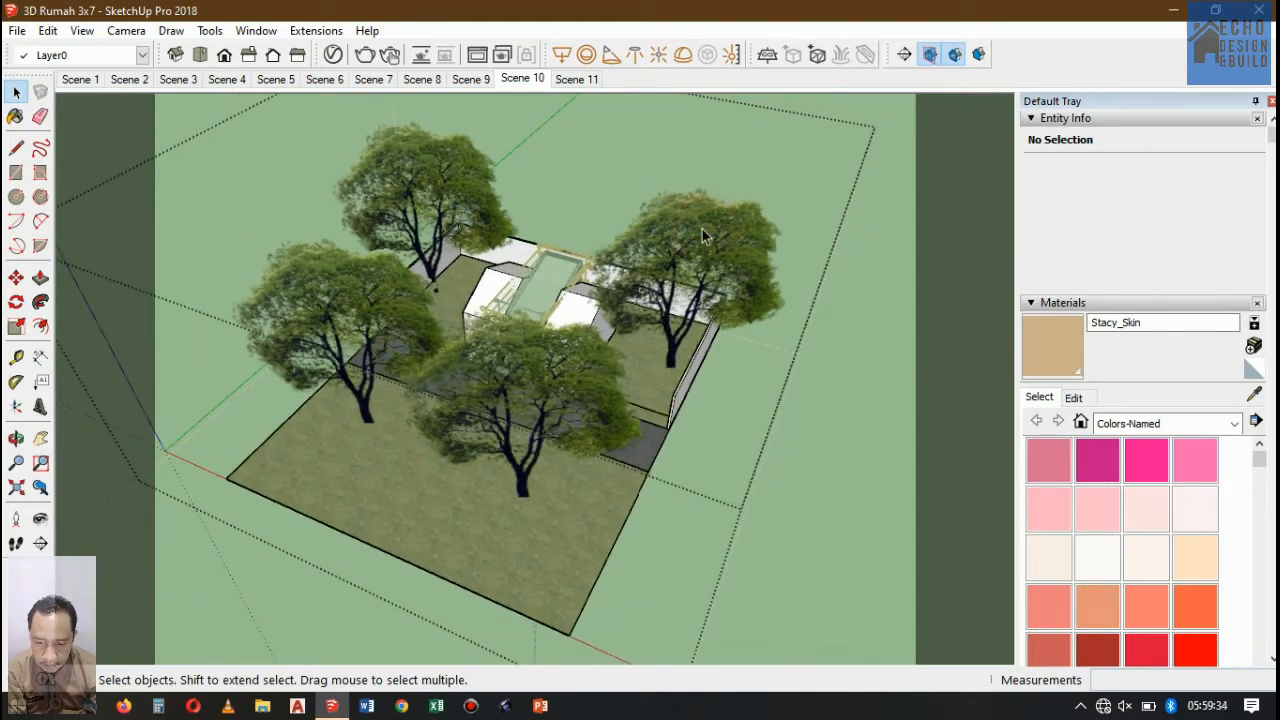
# - Undo the last edit and, with section fills turned on, place a horizontal section plane on the front lawn
pyautogui.hotkey('ctrl', 'z')
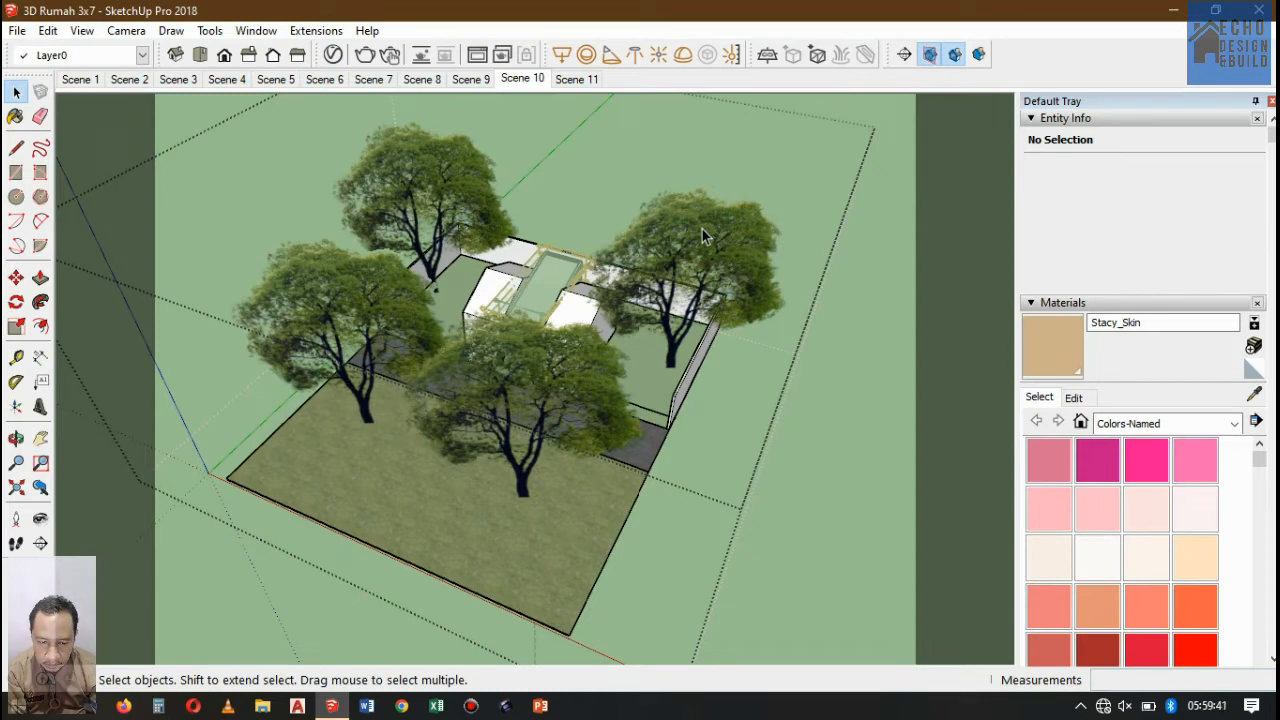
pyautogui.click(979, 55)
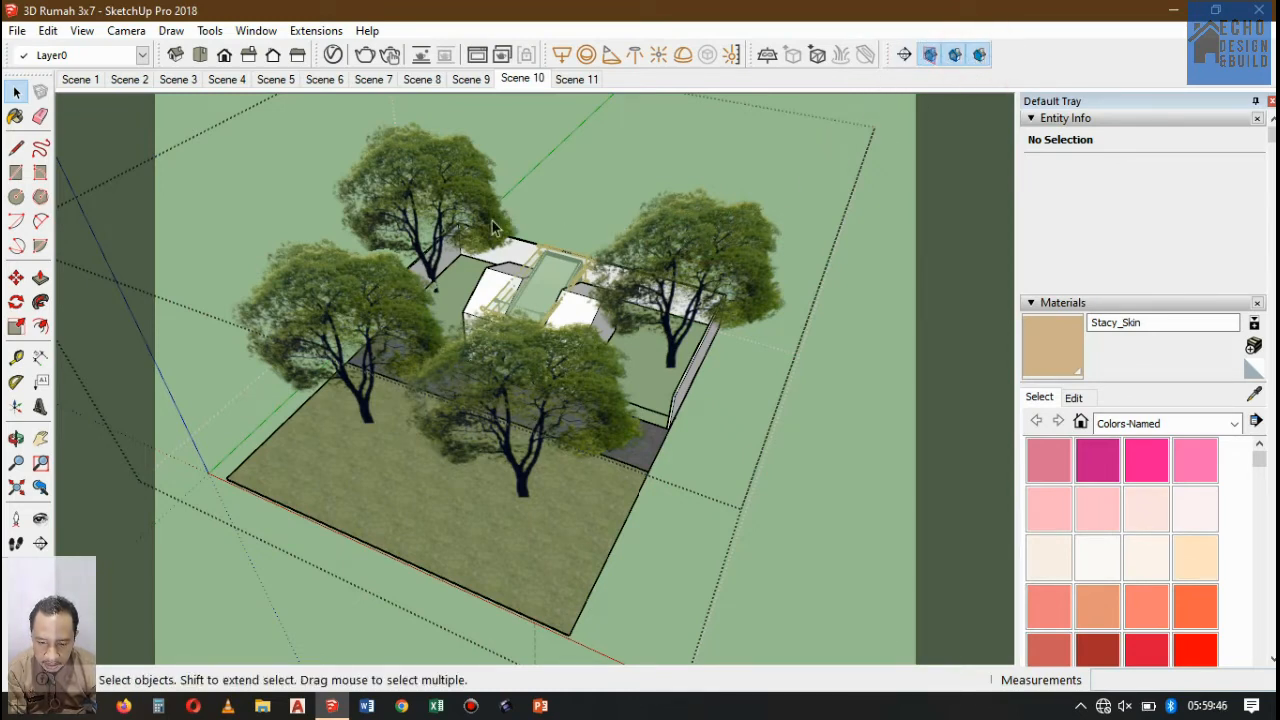
pyautogui.click(738, 240)
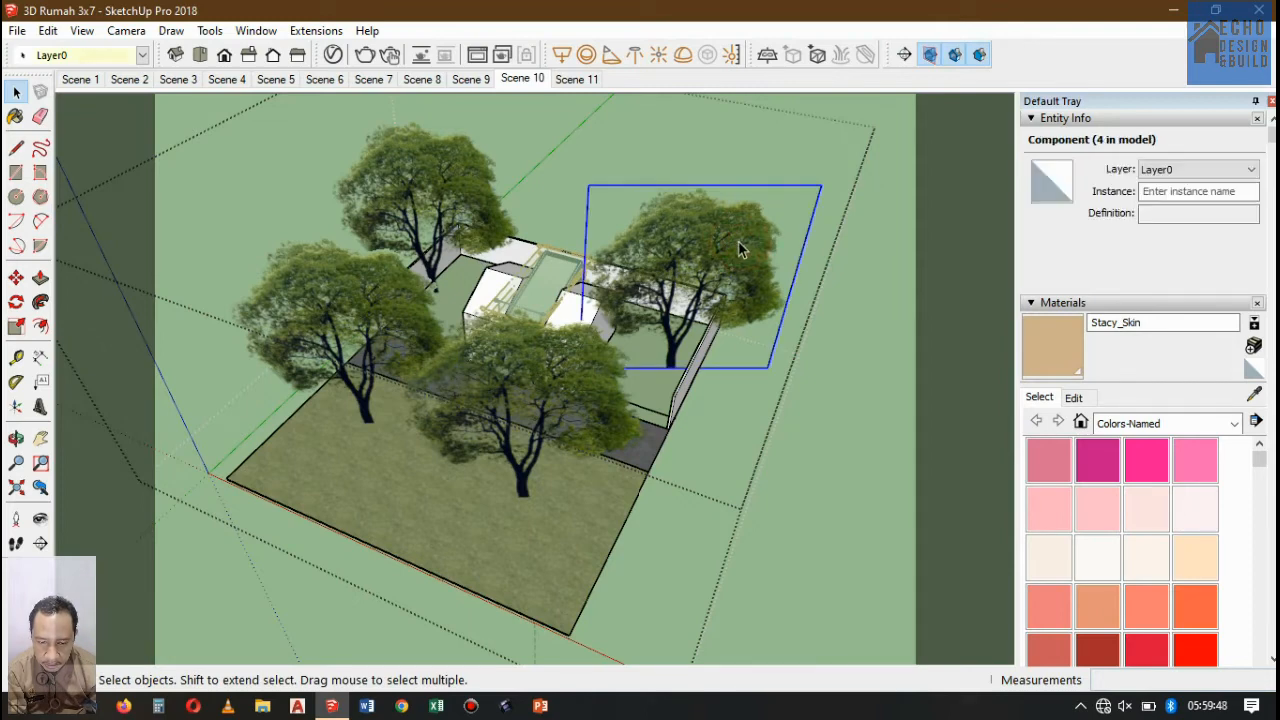
pyautogui.click(903, 56)
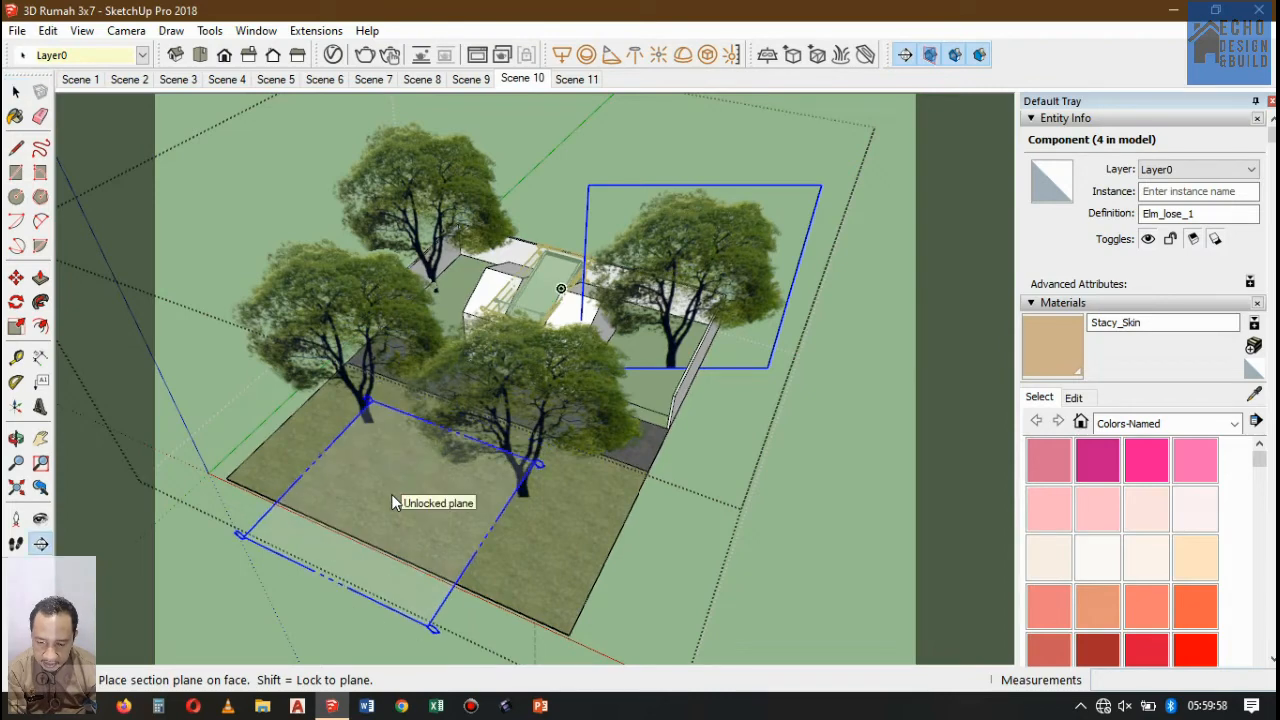
pyautogui.click(391, 494)
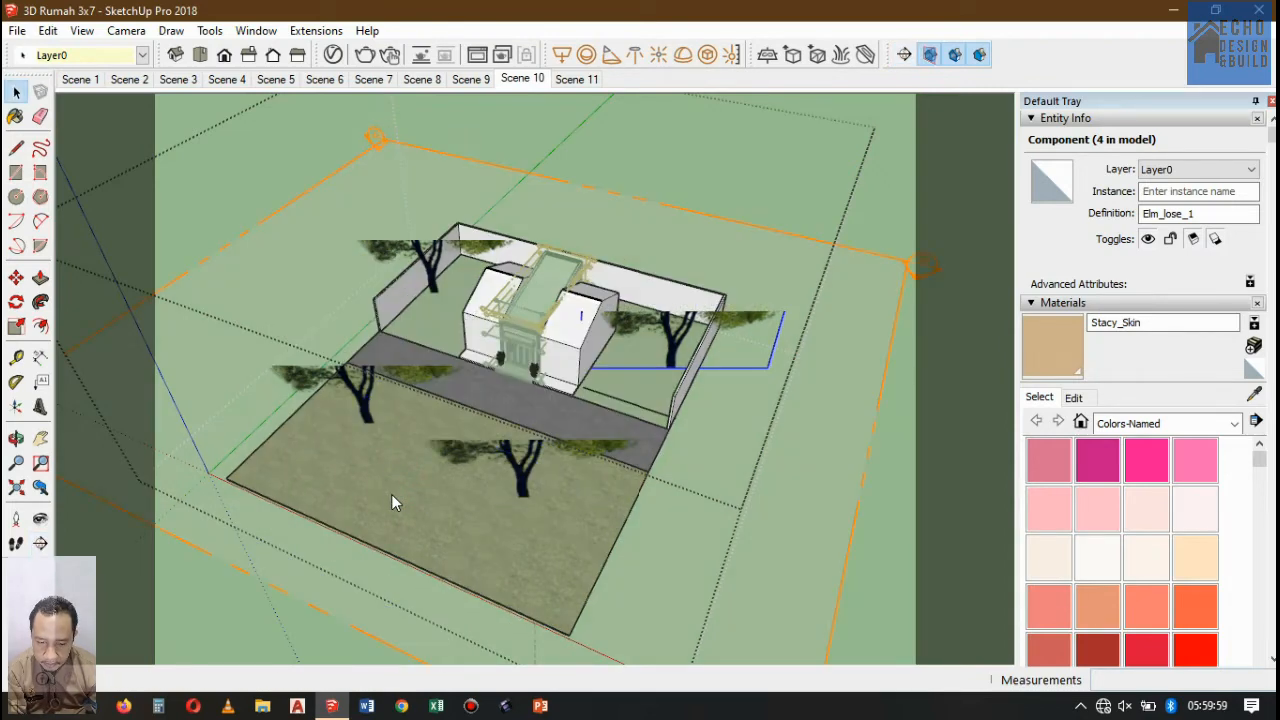
# - Move the new section plane down about 4.73 m so it cuts just above the site's ground surface
pyautogui.click(922, 266)
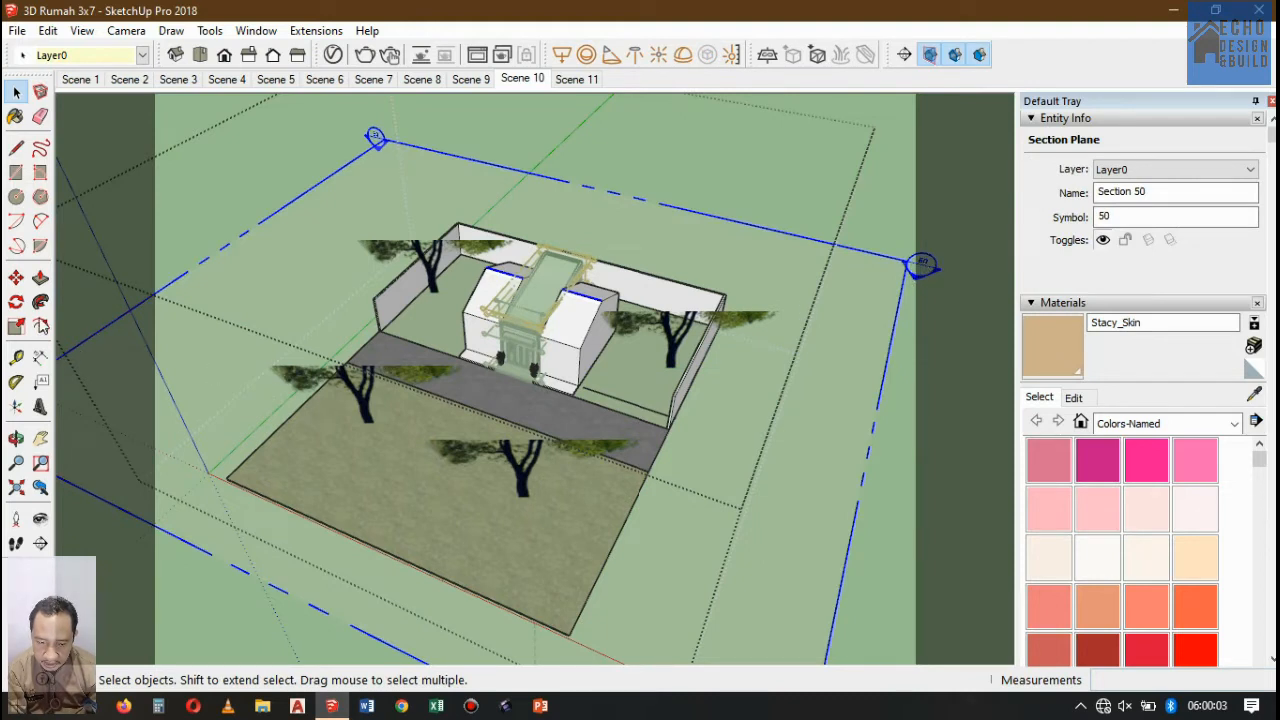
pyautogui.click(16, 279)
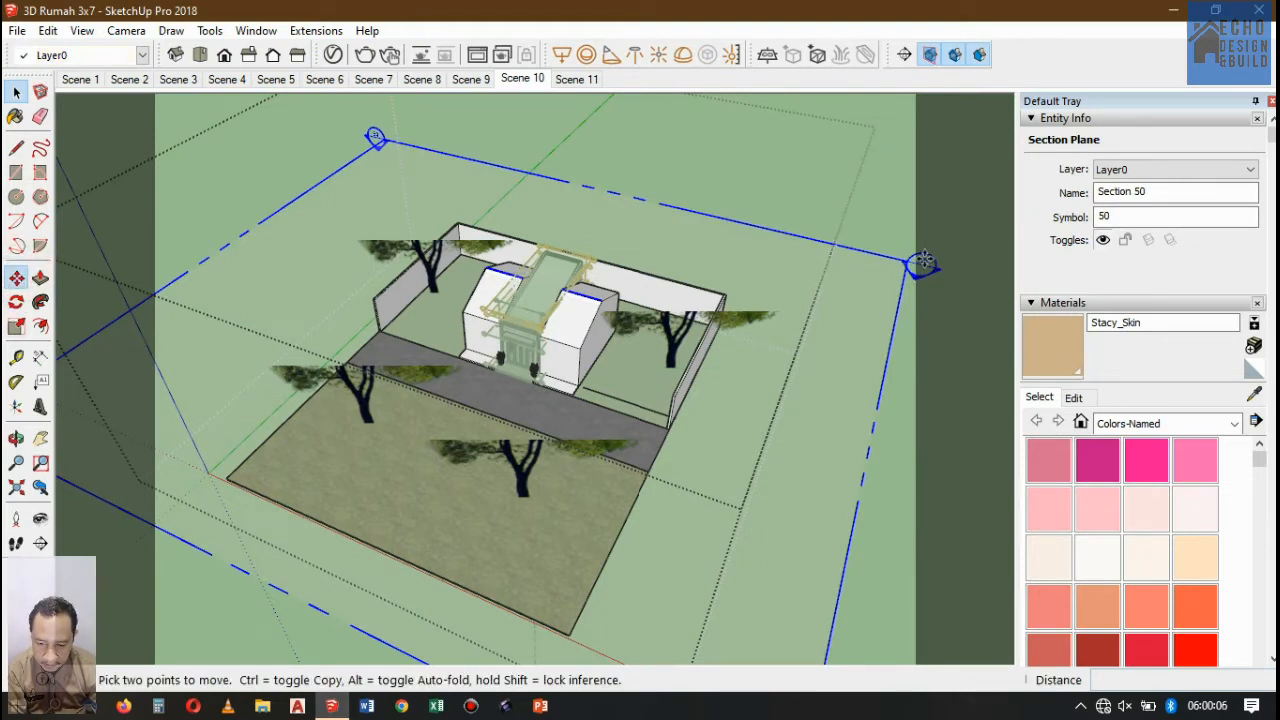
pyautogui.click(921, 264)
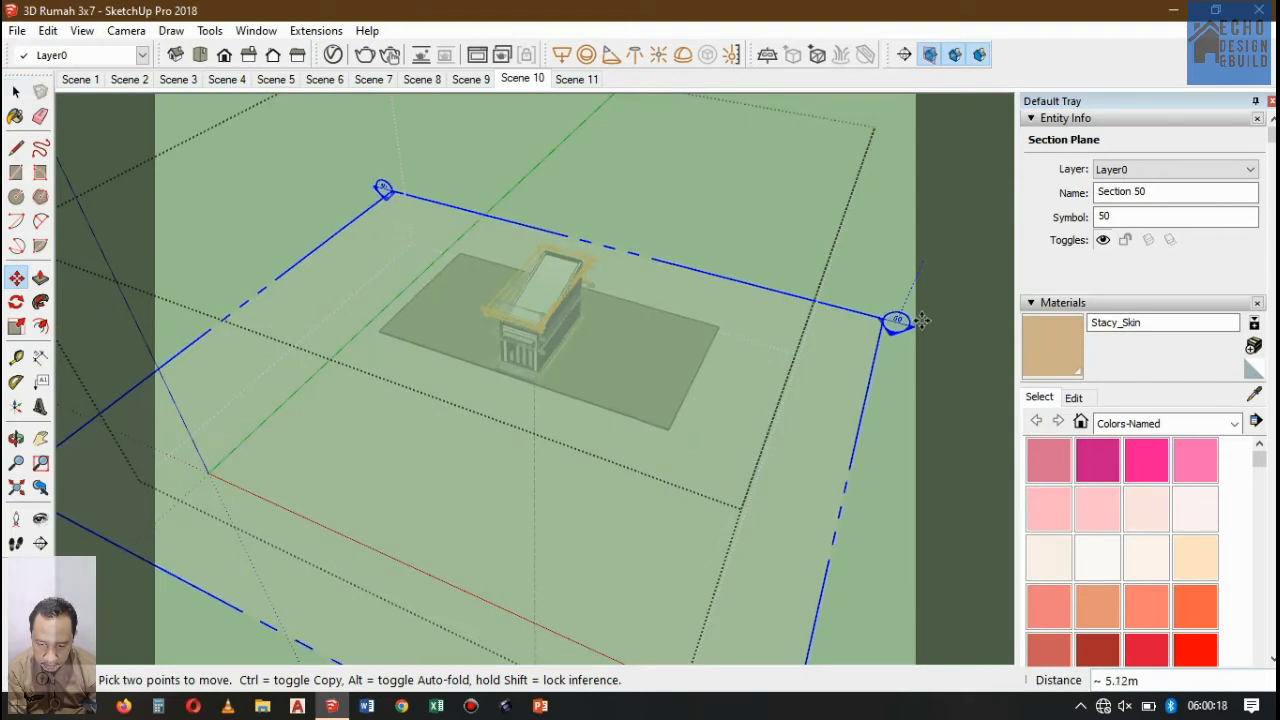
pyautogui.click(921, 320)
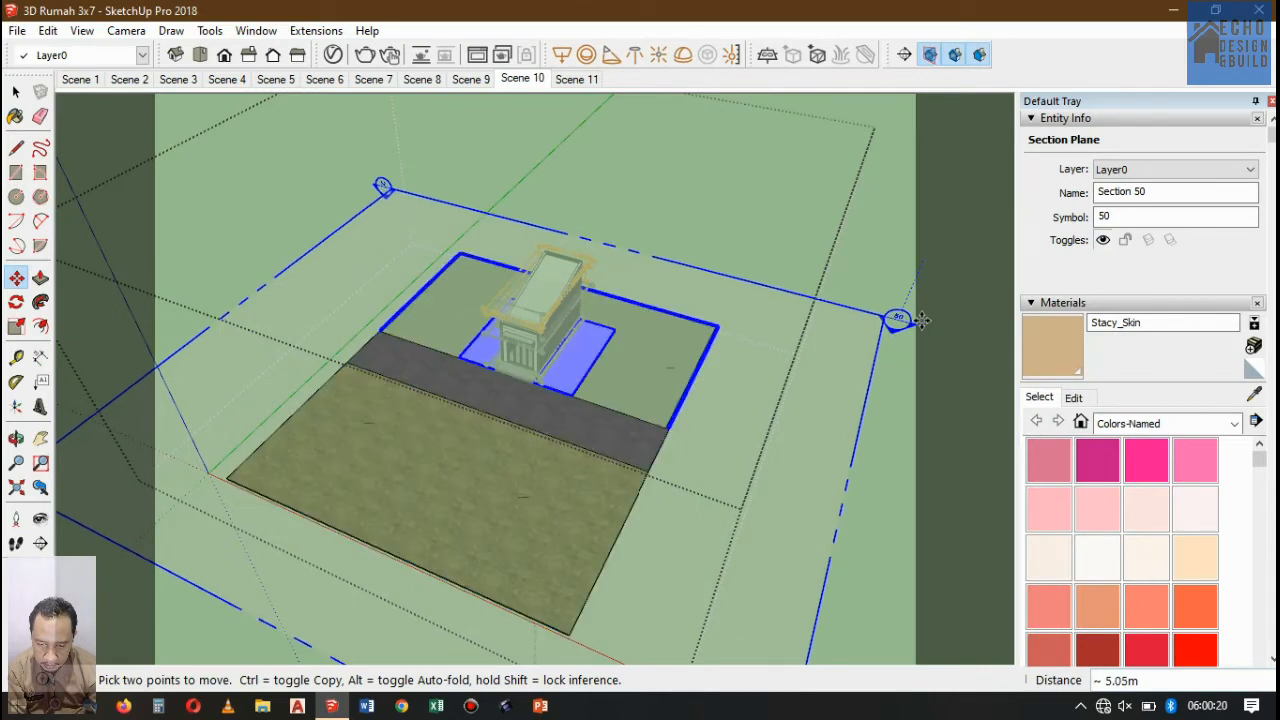
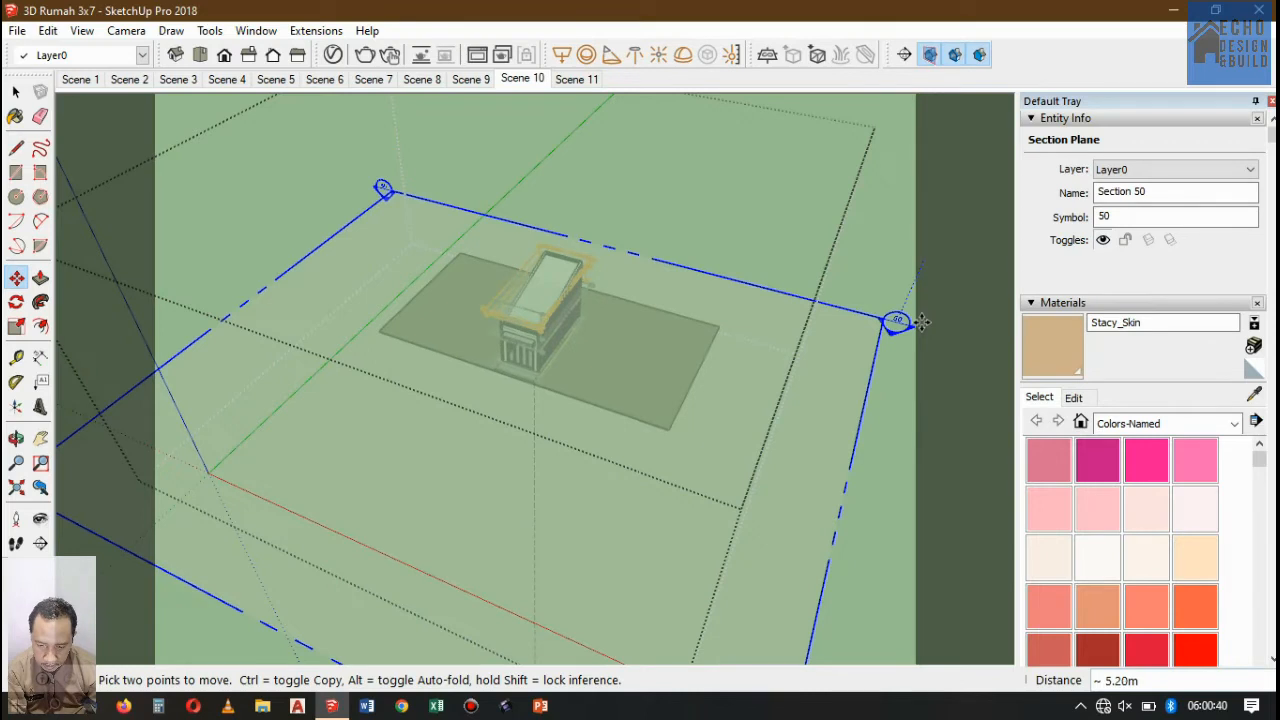
pyautogui.click(921, 317)
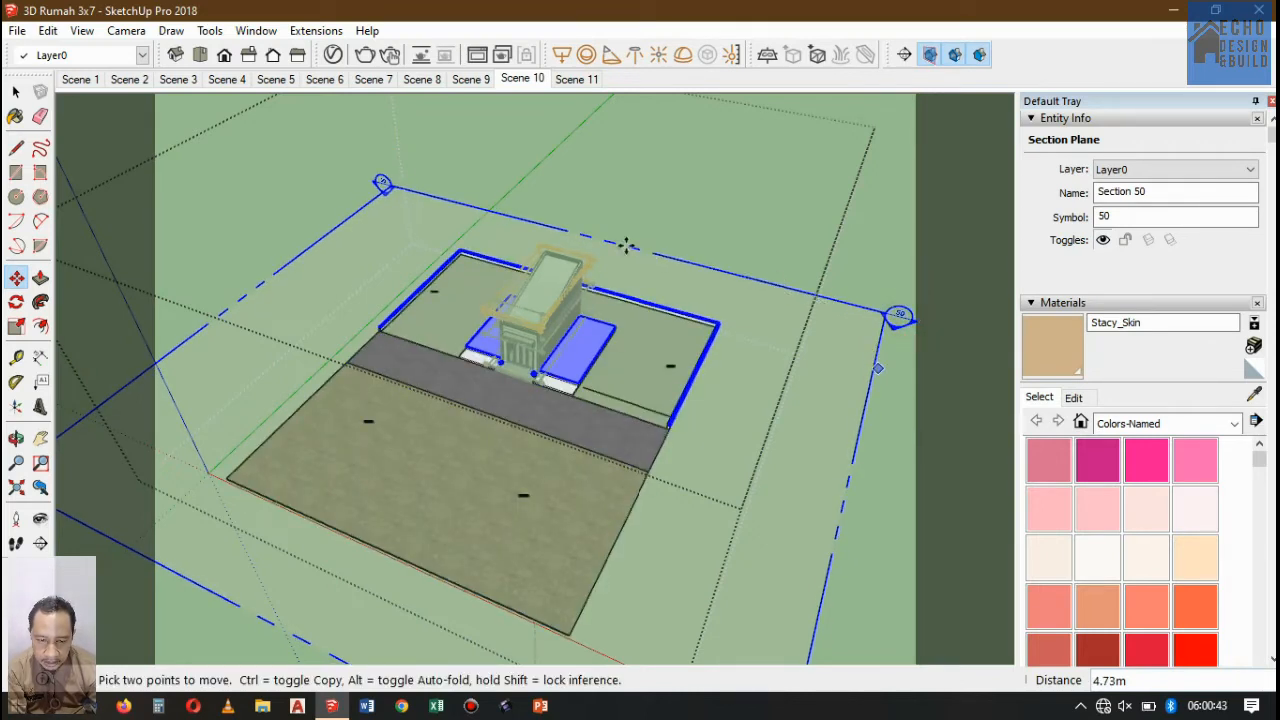
# - Update Scene 10 with the lowered section plane, choosing to update the selected style
pyautogui.click(955, 56)
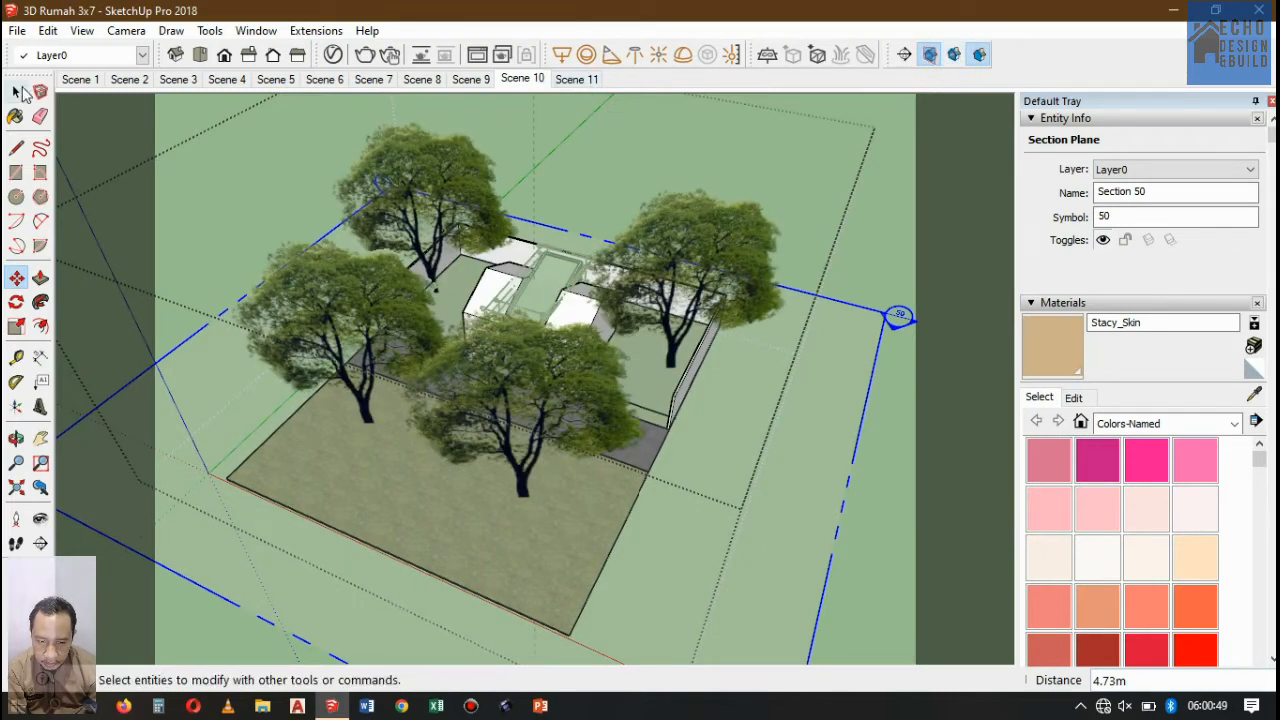
pyautogui.click(954, 55)
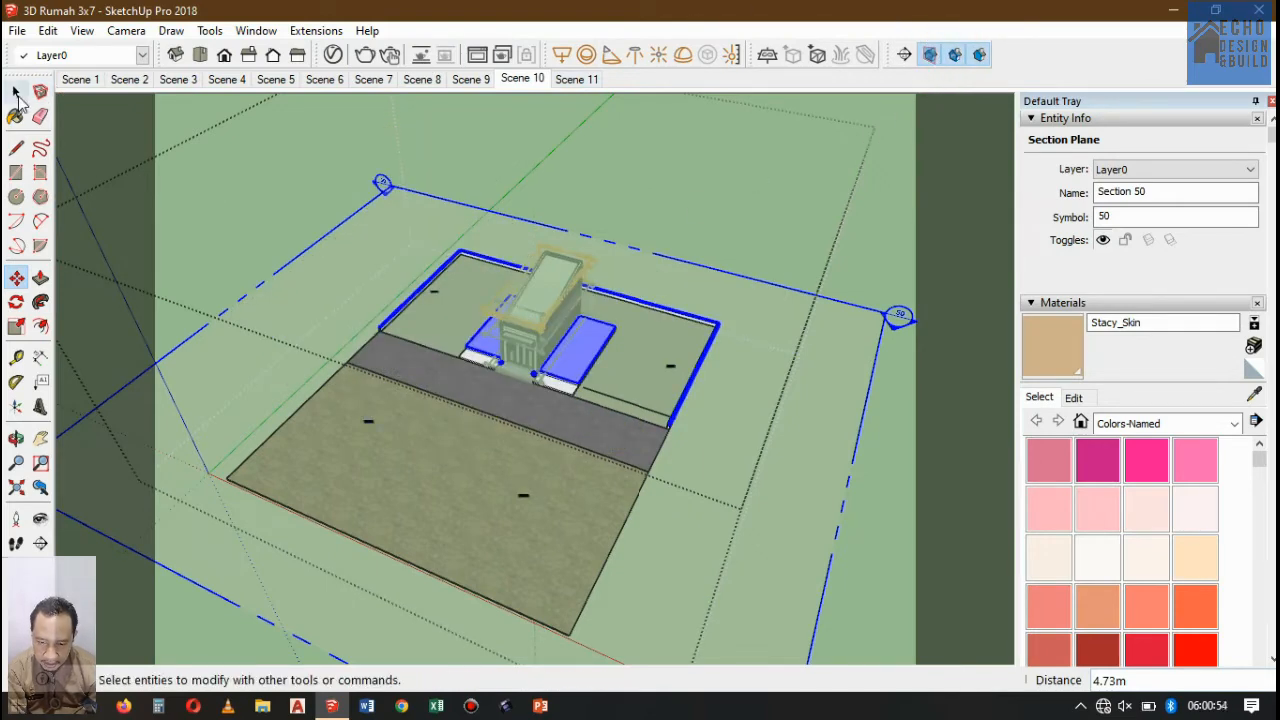
pyautogui.click(16, 91)
pyautogui.rightClick(523, 85)
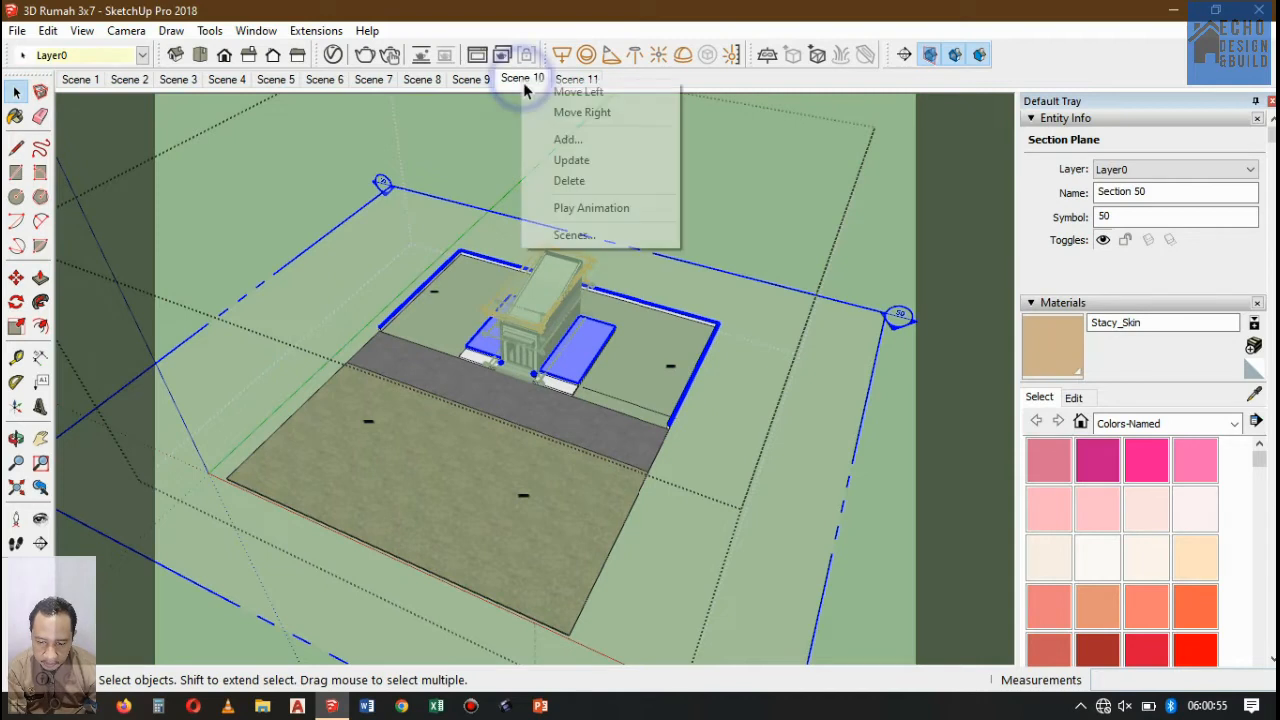
pyautogui.click(572, 161)
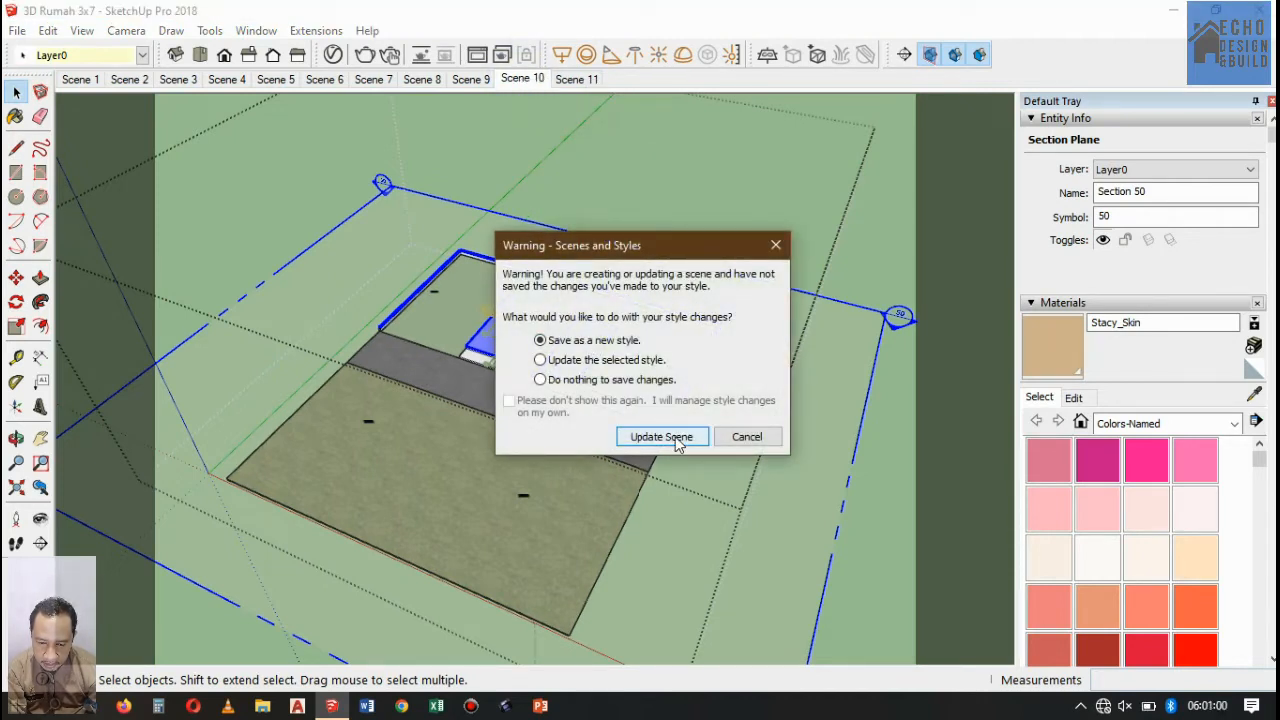
pyautogui.click(633, 362)
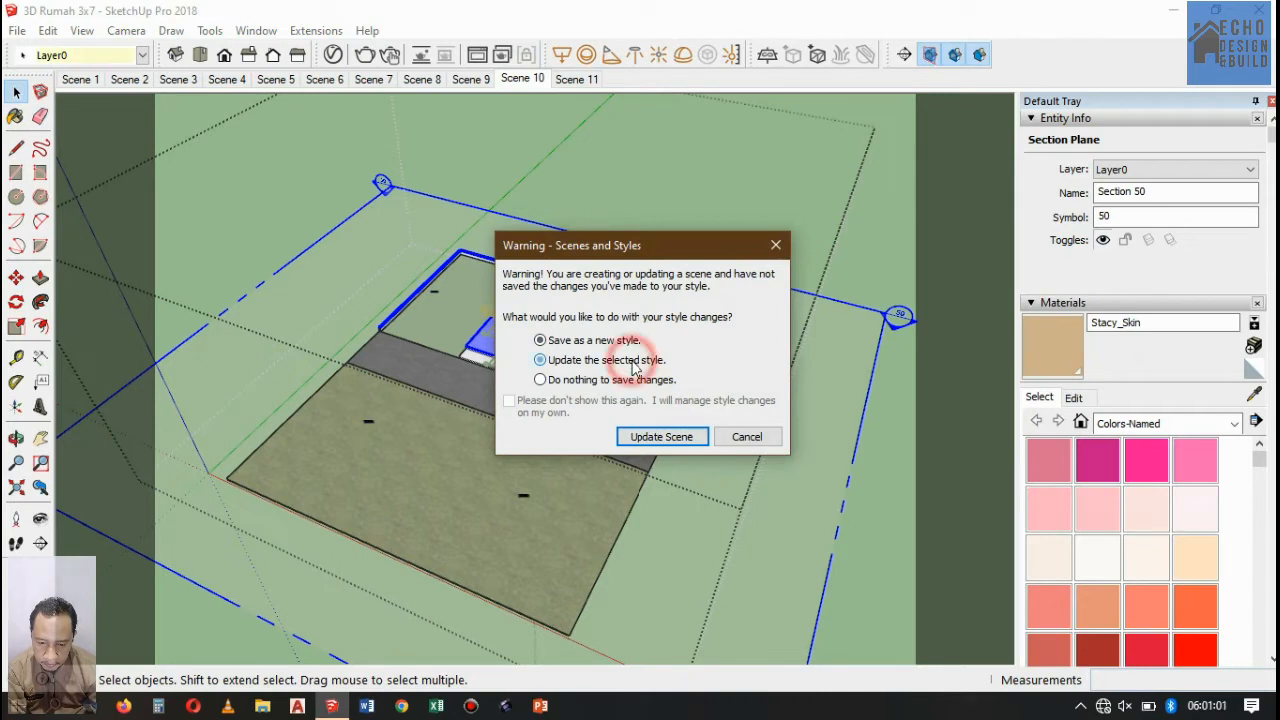
pyautogui.click(672, 438)
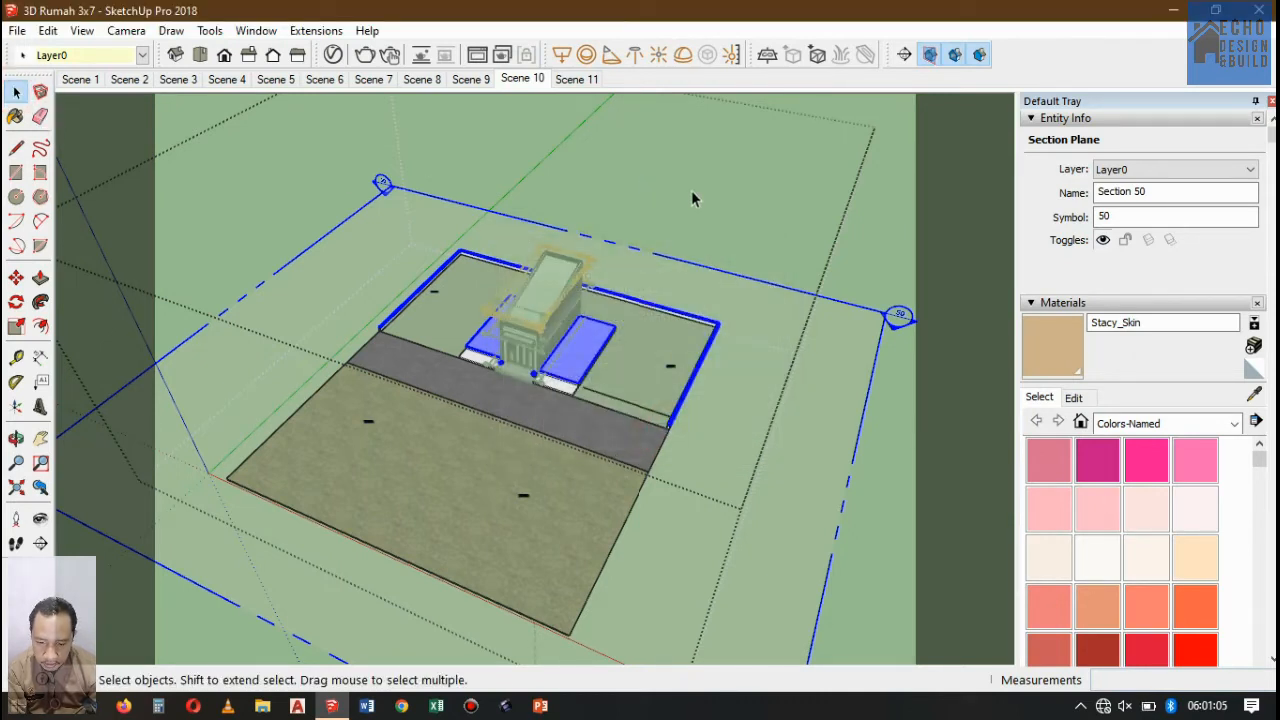
# - Turn off the section cuts and examine how the trees and lawn are grouped by selecting them individually
pyautogui.click(610, 118)
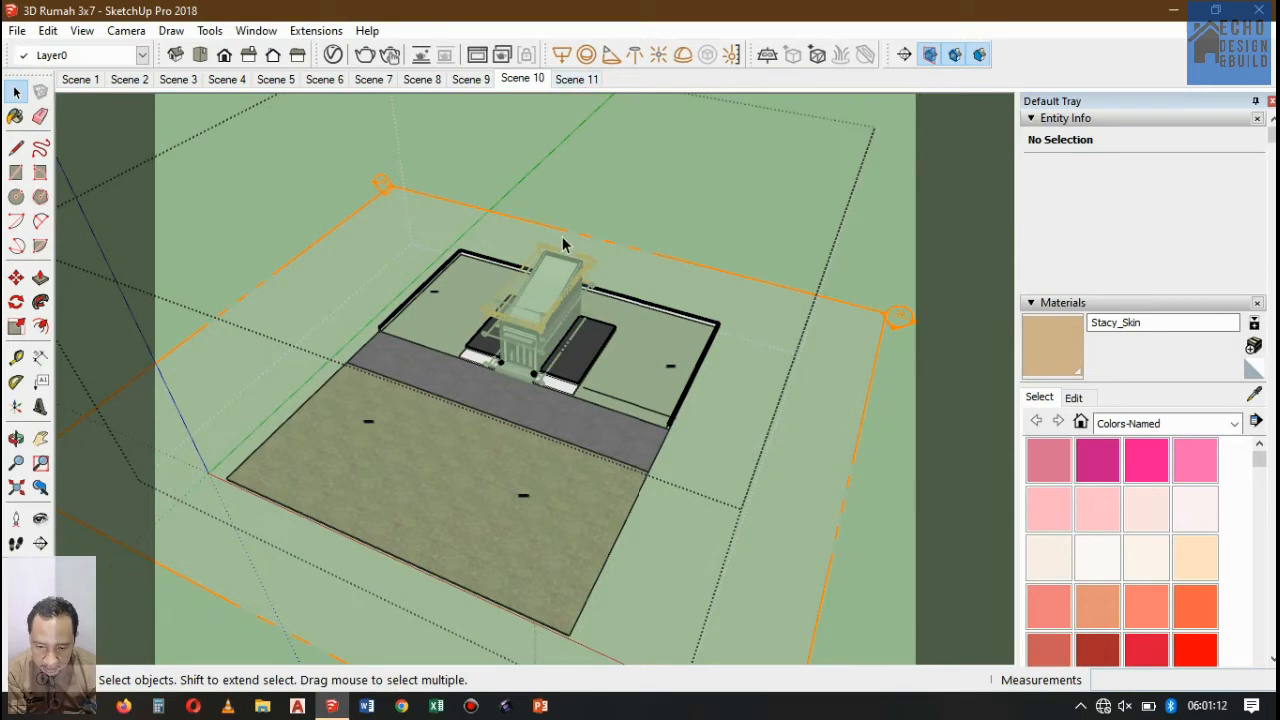
pyautogui.click(564, 302)
pyautogui.click(955, 55)
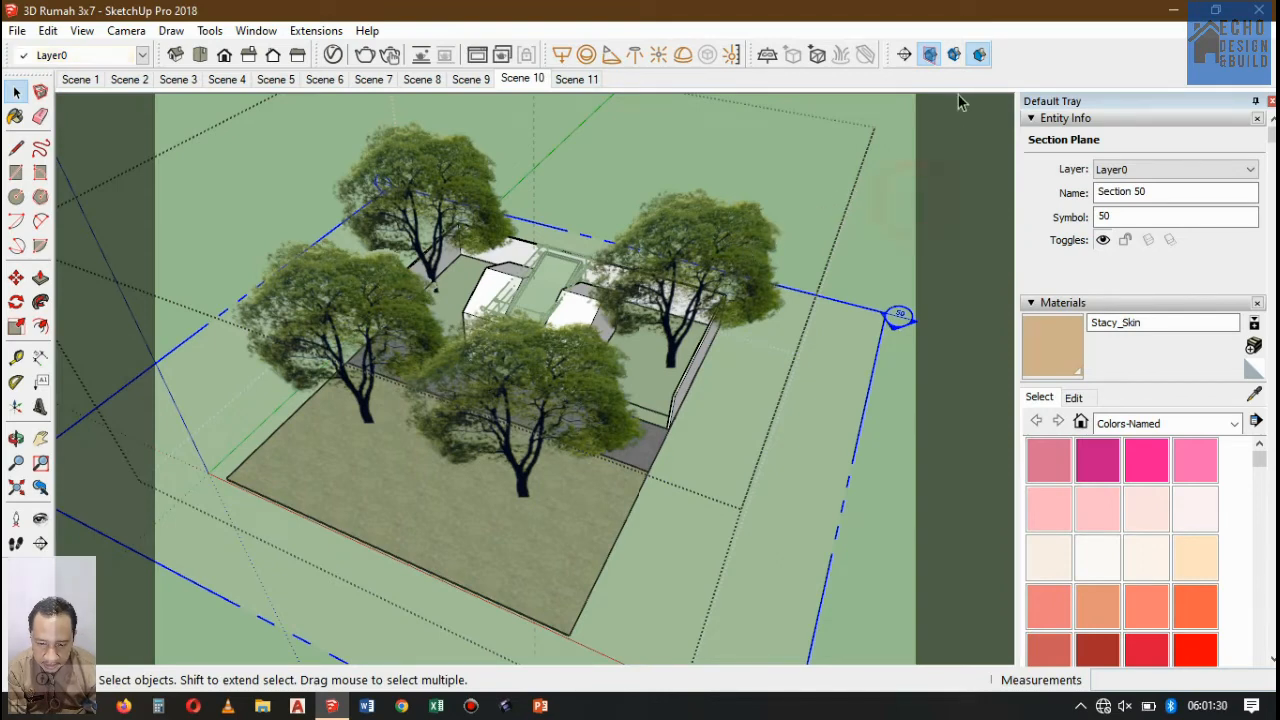
pyautogui.click(720, 242)
pyautogui.doubleClick(720, 241)
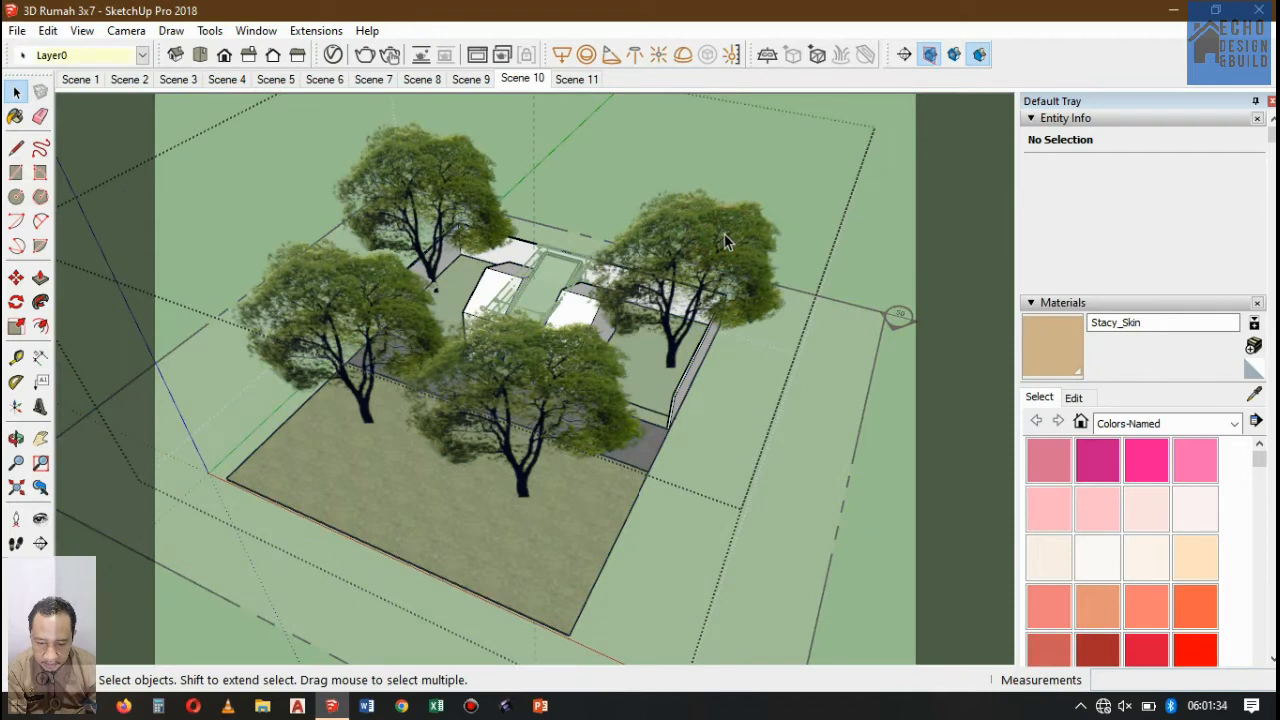
pyautogui.click(724, 240)
pyautogui.click(477, 490)
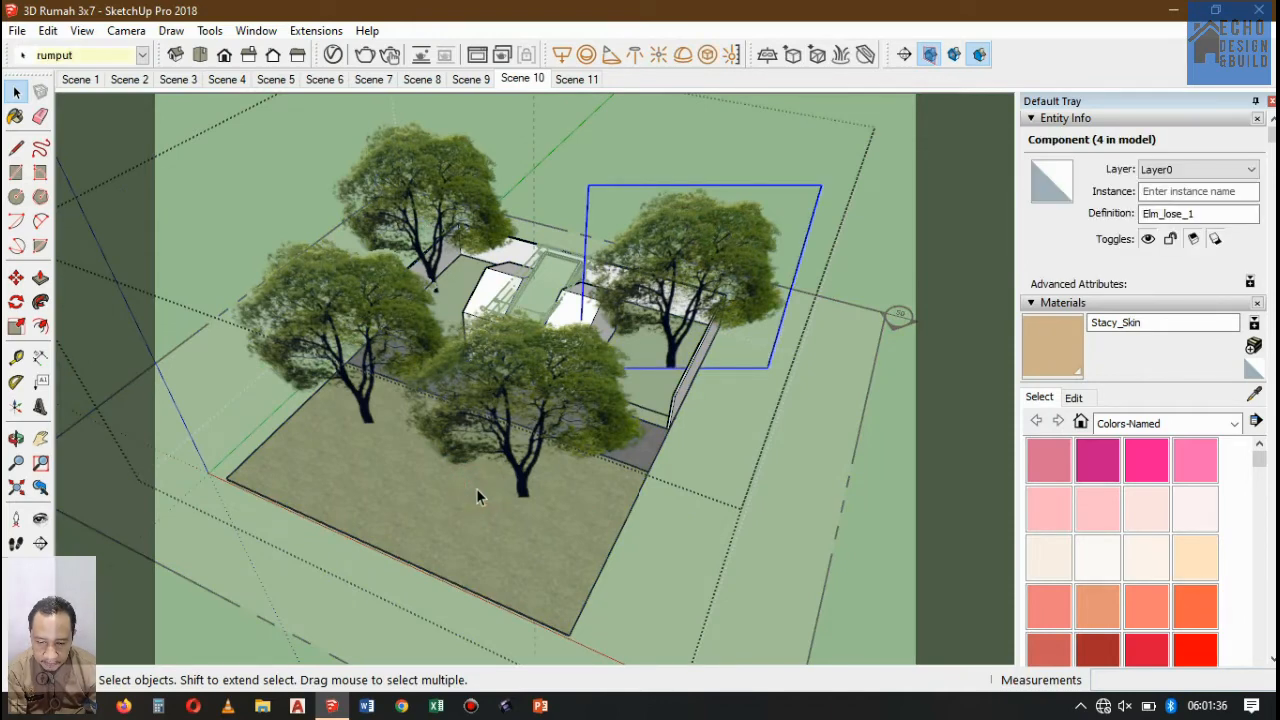
pyautogui.click(709, 233)
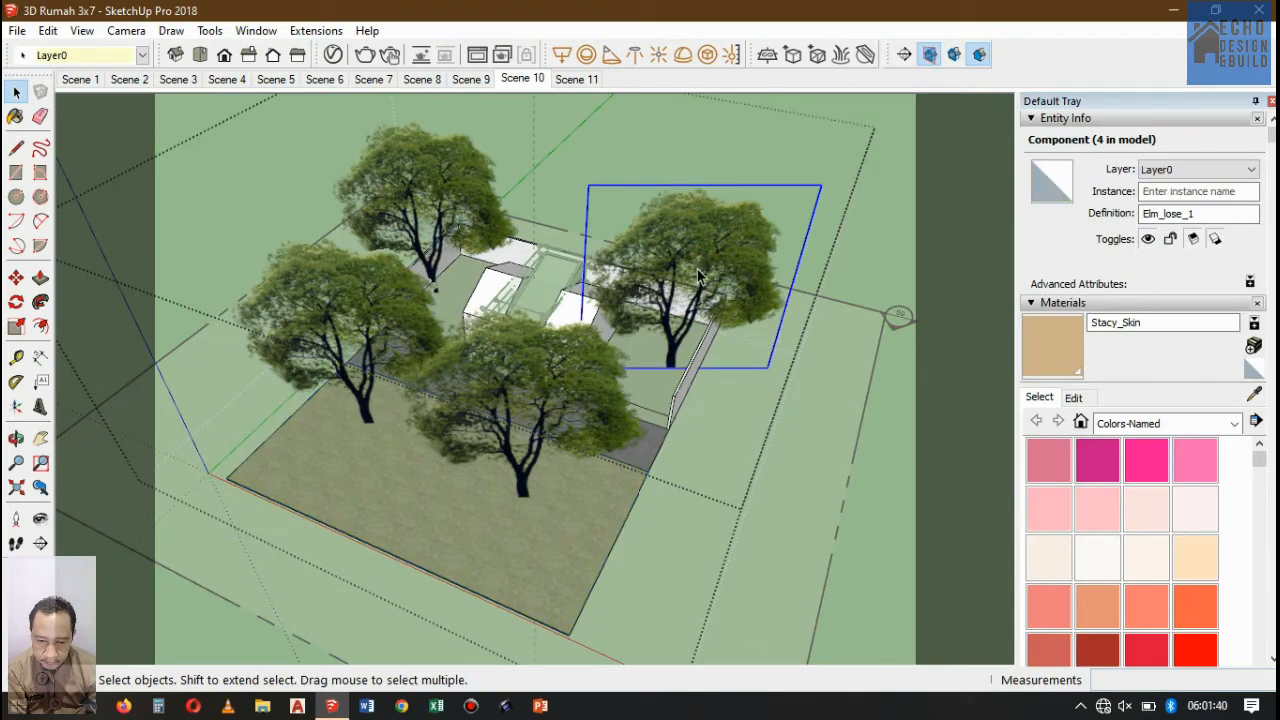
# - Close the nested group and place another horizontal section plane on the front lawn in the parent group
pyautogui.click(924, 157)
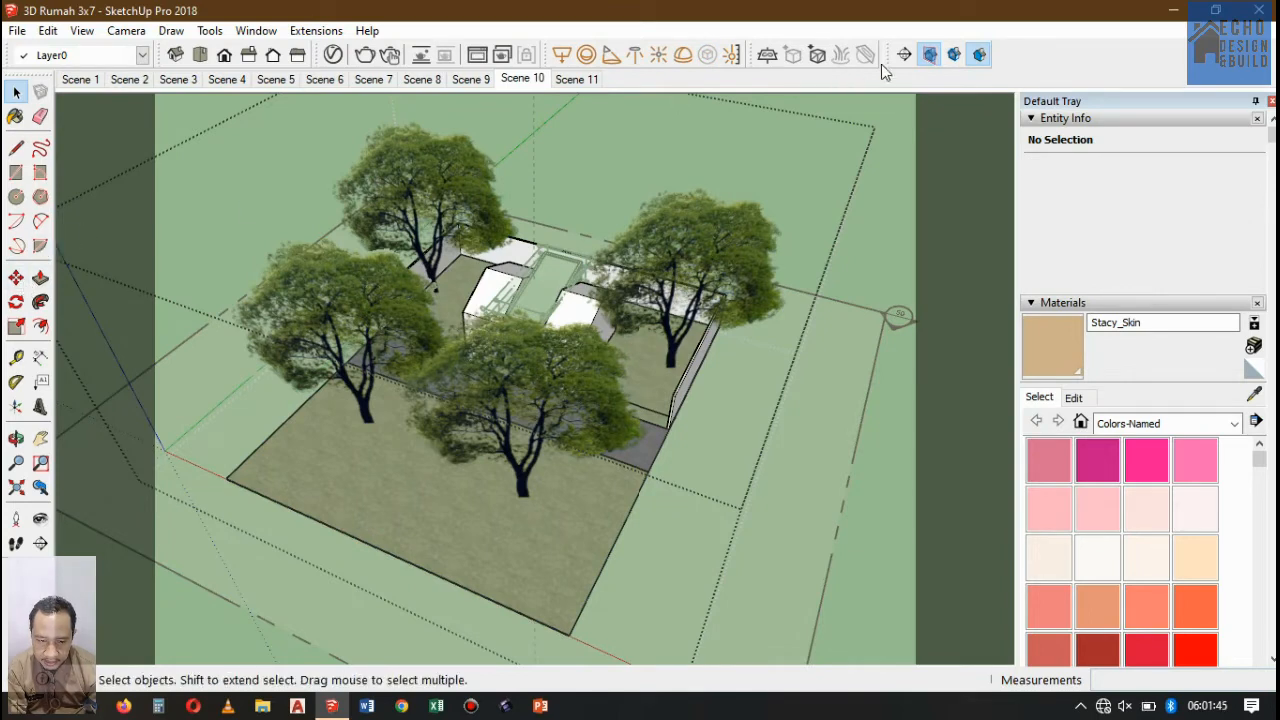
pyautogui.click(953, 56)
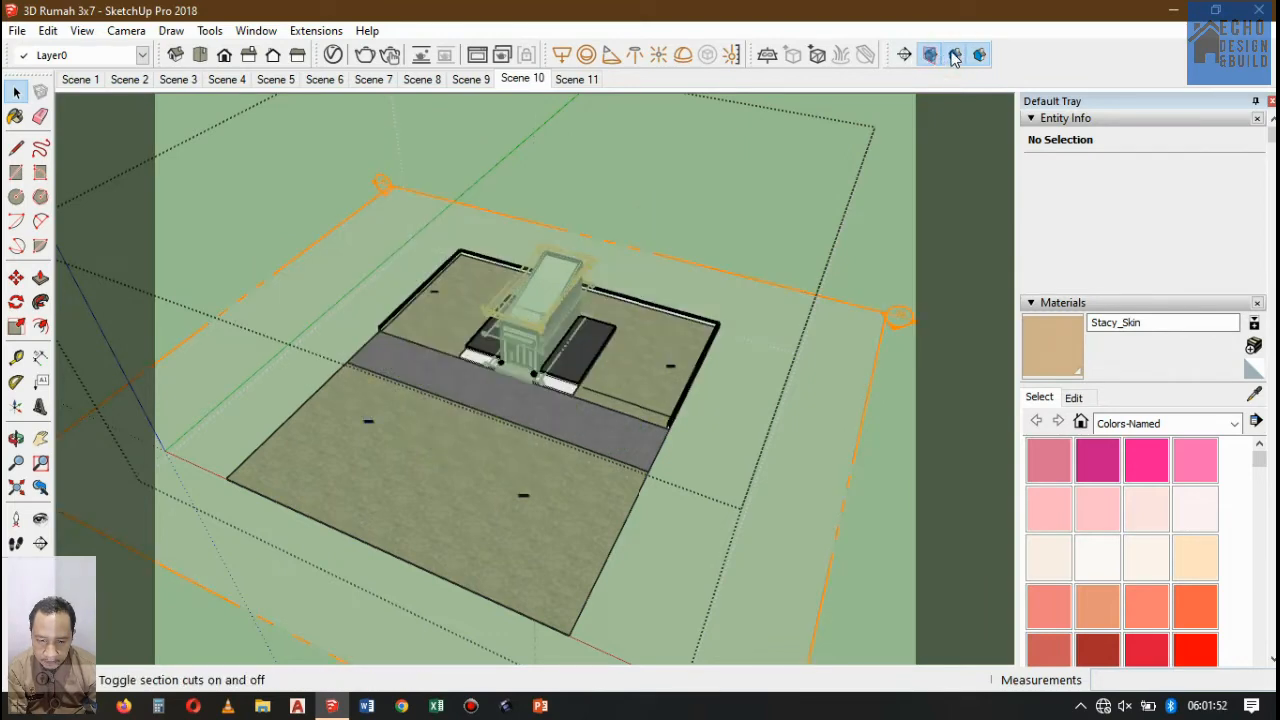
pyautogui.click(953, 56)
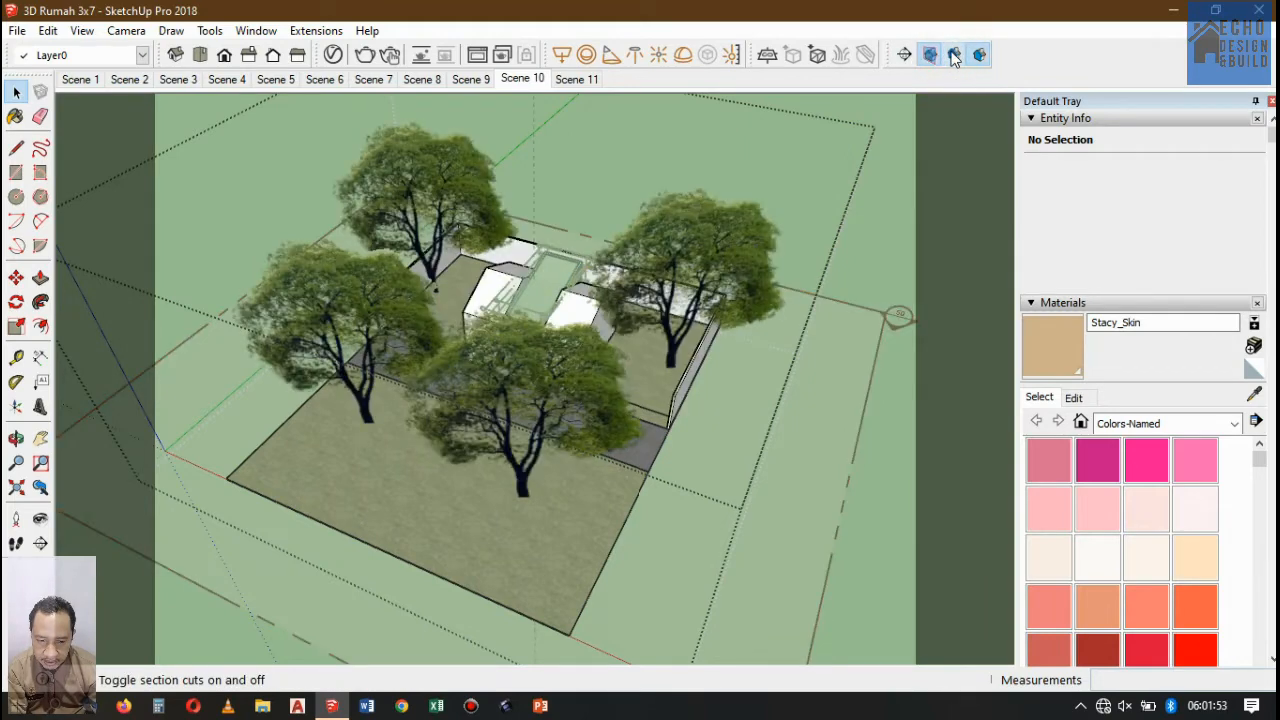
pyautogui.click(905, 57)
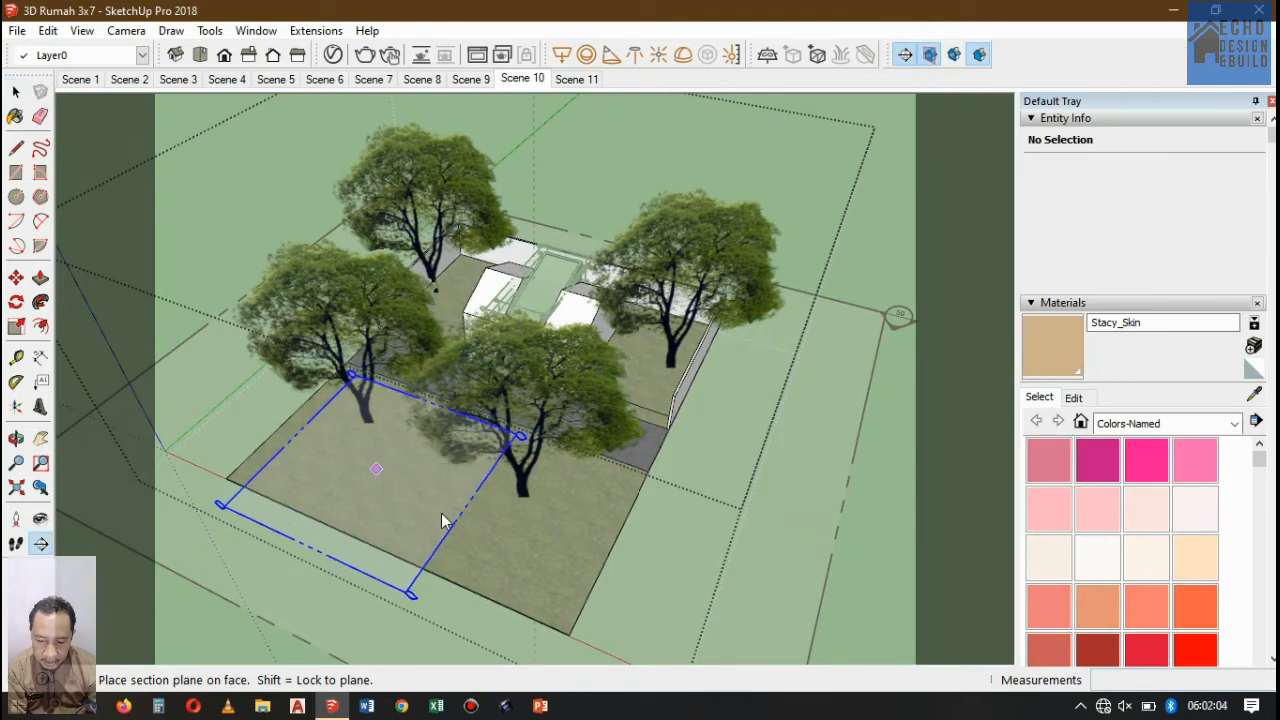
pyautogui.click(493, 531)
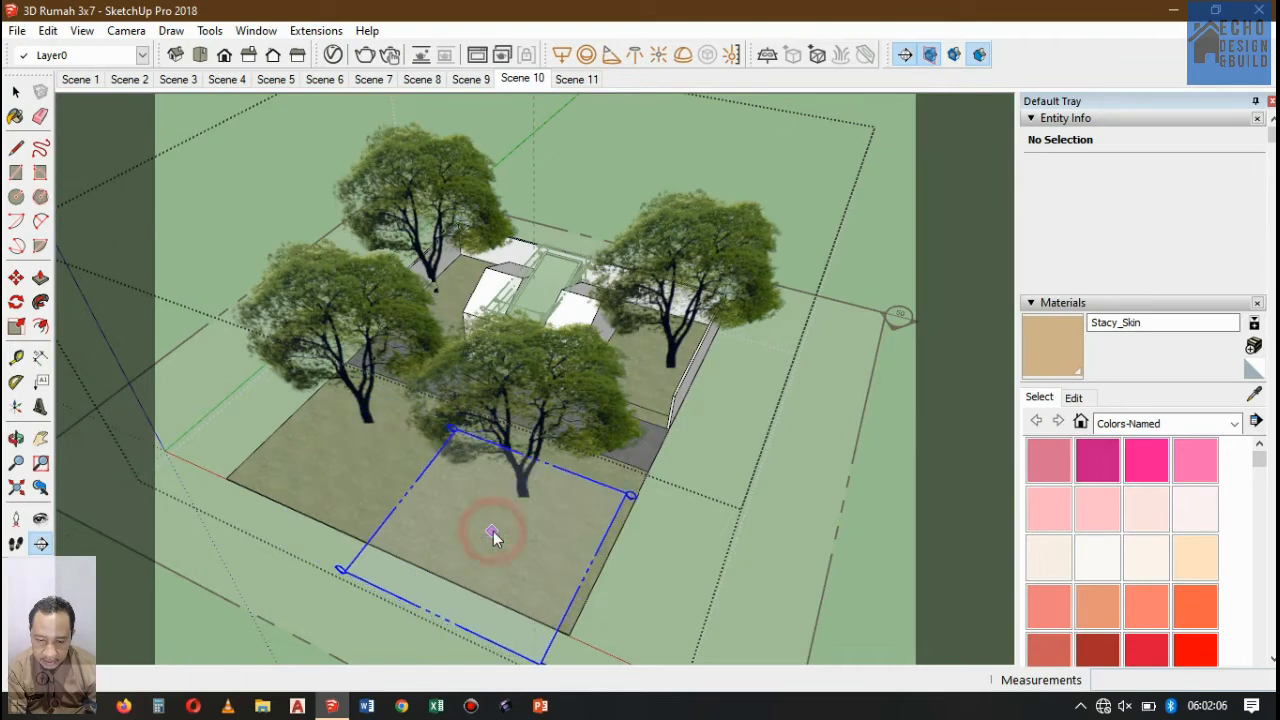
pyautogui.click(895, 322)
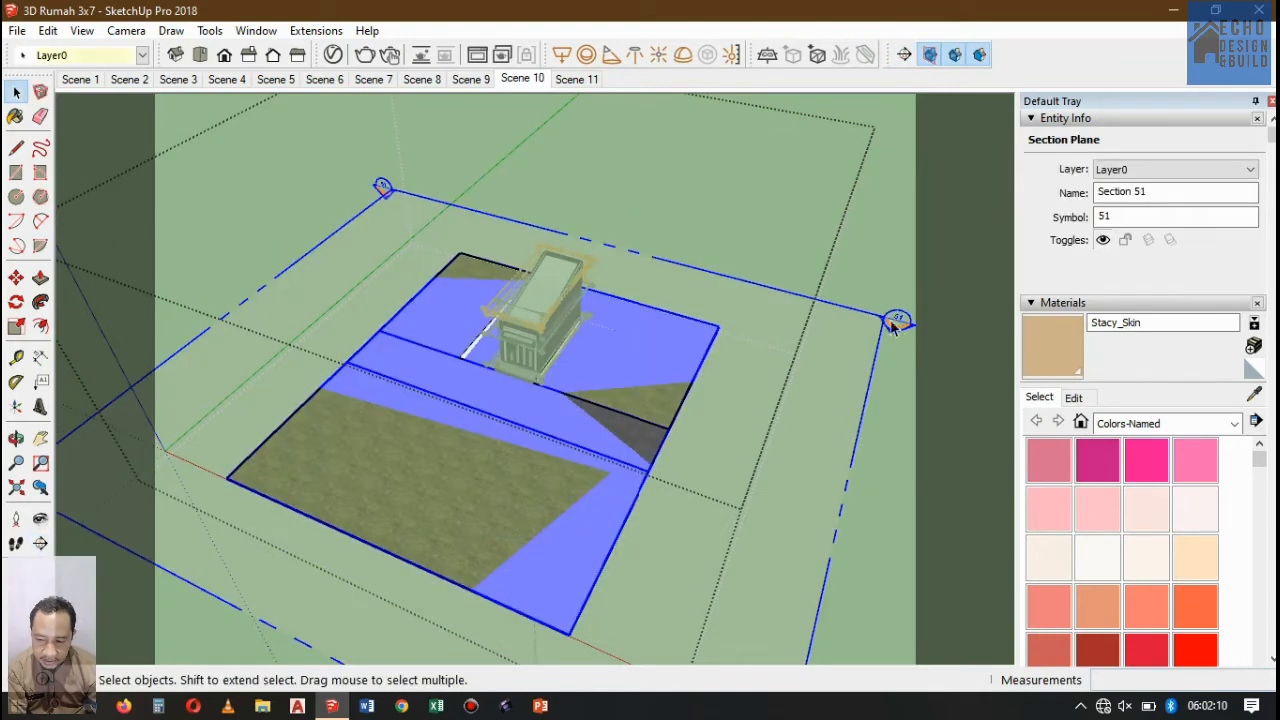
pyautogui.click(16, 279)
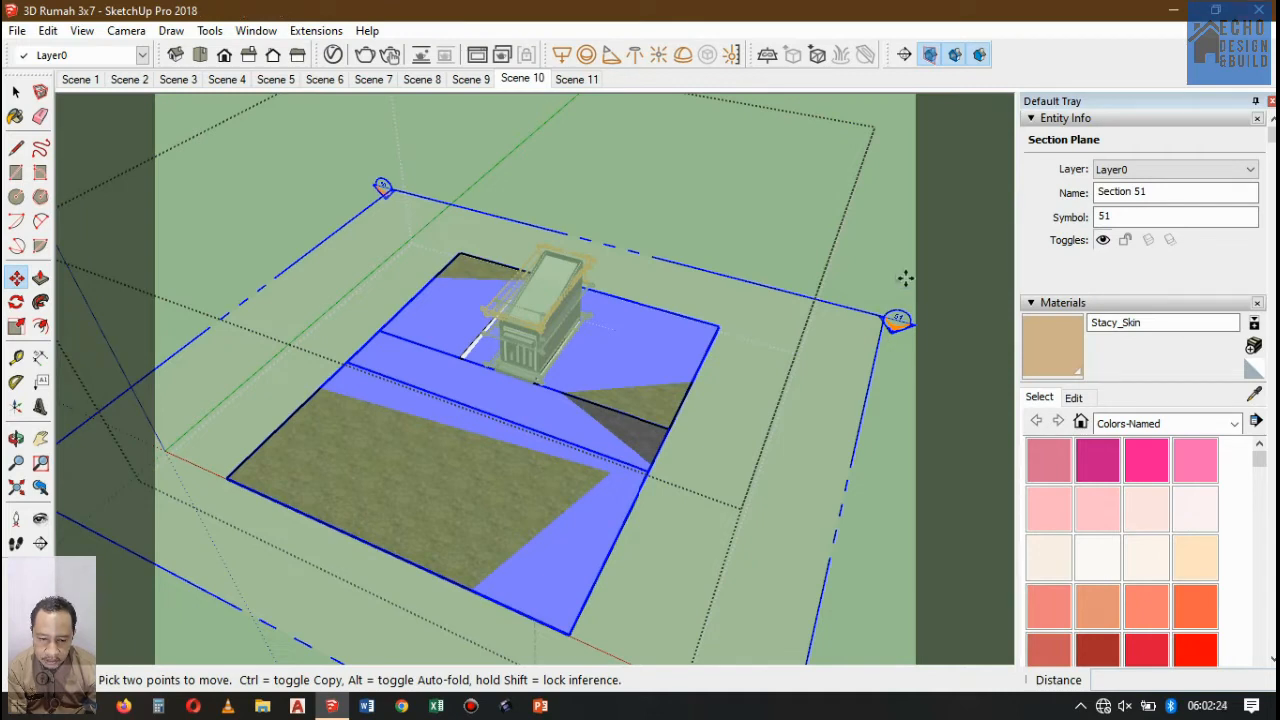
pyautogui.click(897, 320)
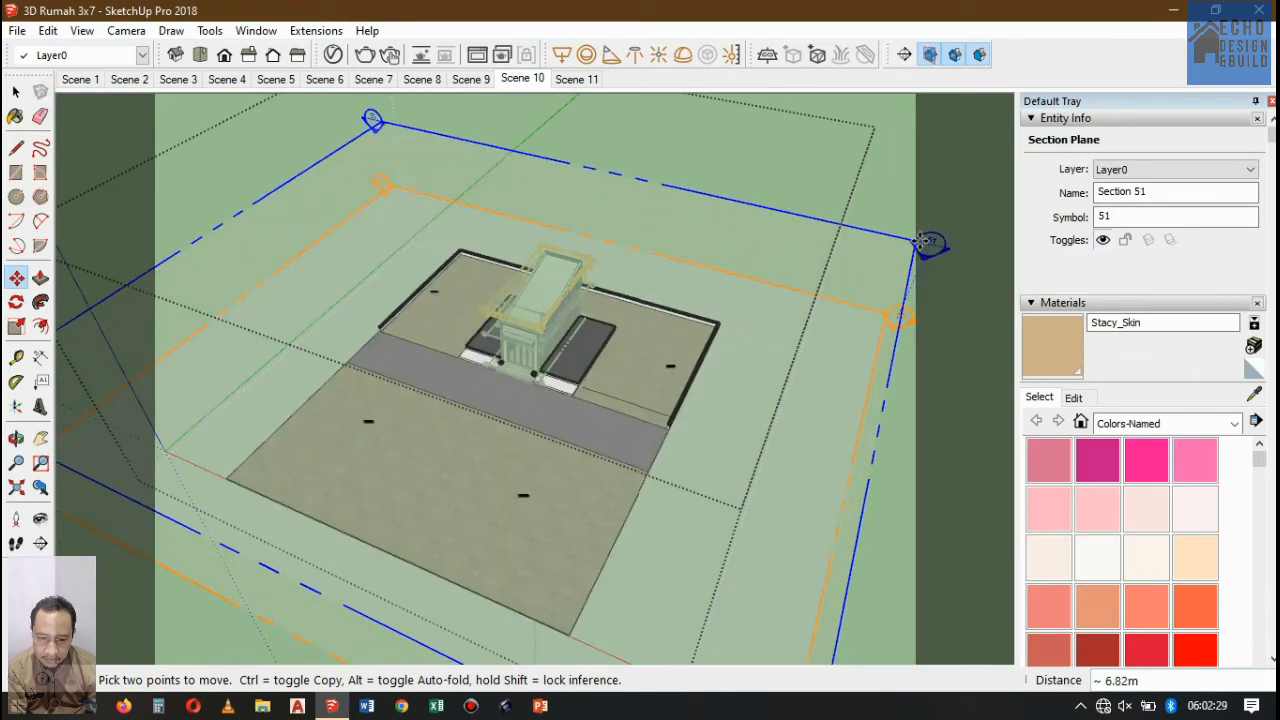
pyautogui.click(957, 56)
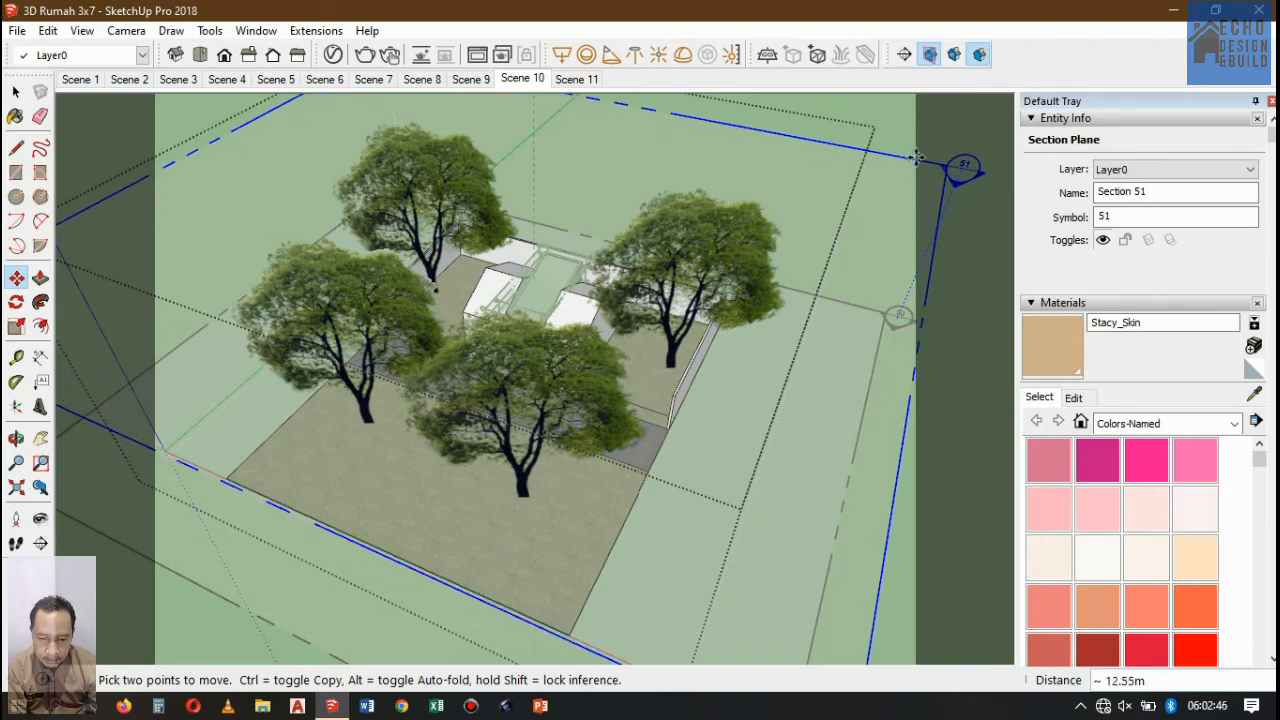
pyautogui.click(950, 55)
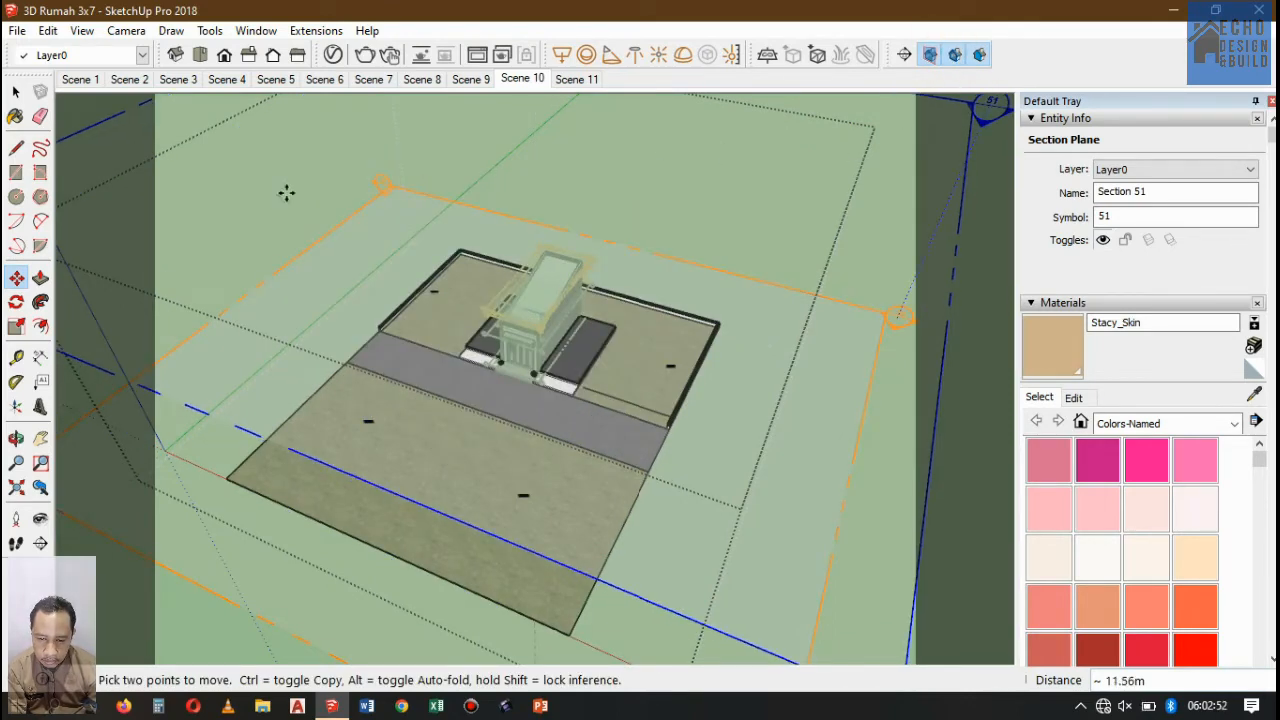
pyautogui.click(16, 91)
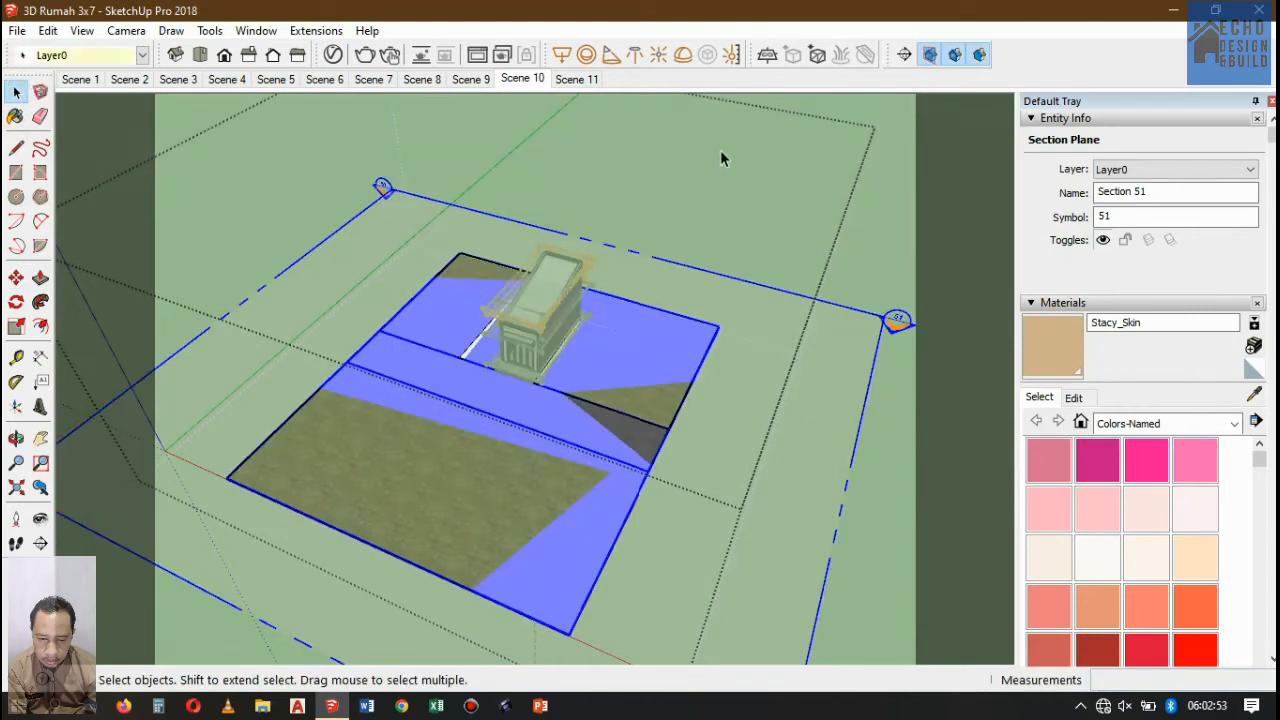
# - Leave the group editing, view Scene 9, and return to Scene 10 to check its section state
pyautogui.click(658, 134)
pyautogui.click(472, 79)
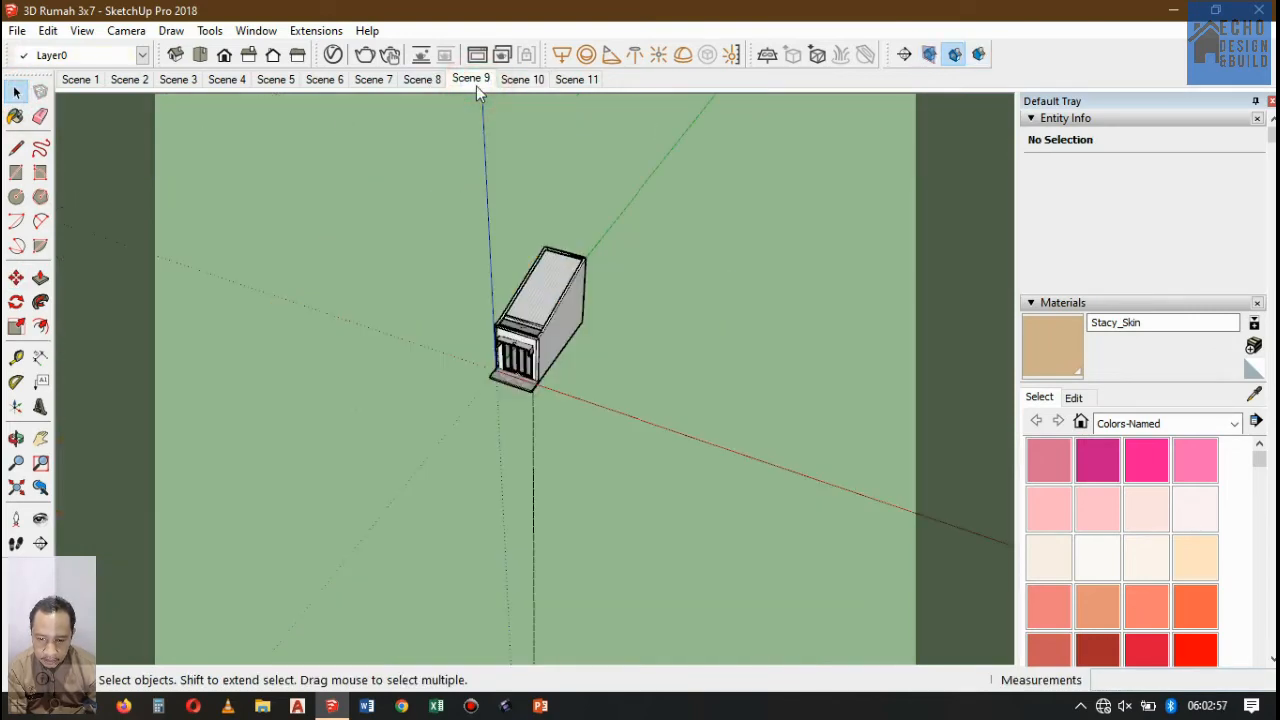
pyautogui.click(517, 84)
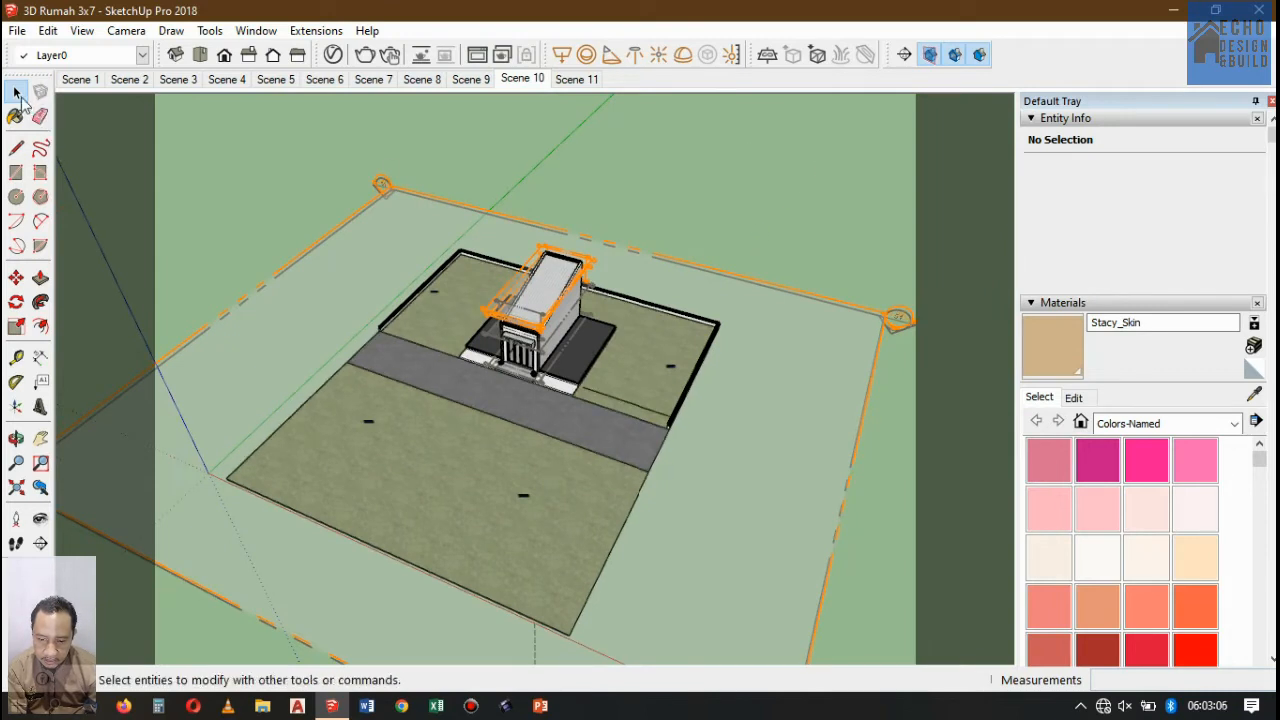
# - Delete Scene 11 and add a fresh scene after Scene 10
pyautogui.click(819, 176)
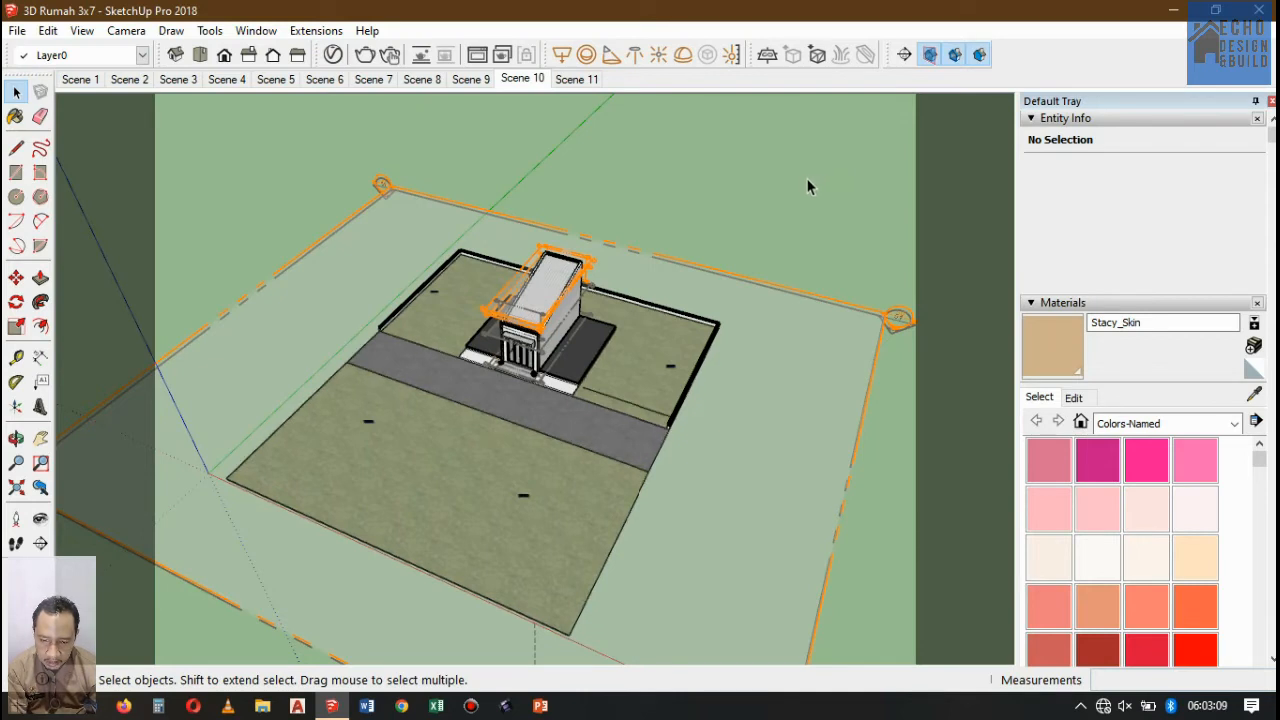
pyautogui.rightClick(588, 86)
pyautogui.click(659, 189)
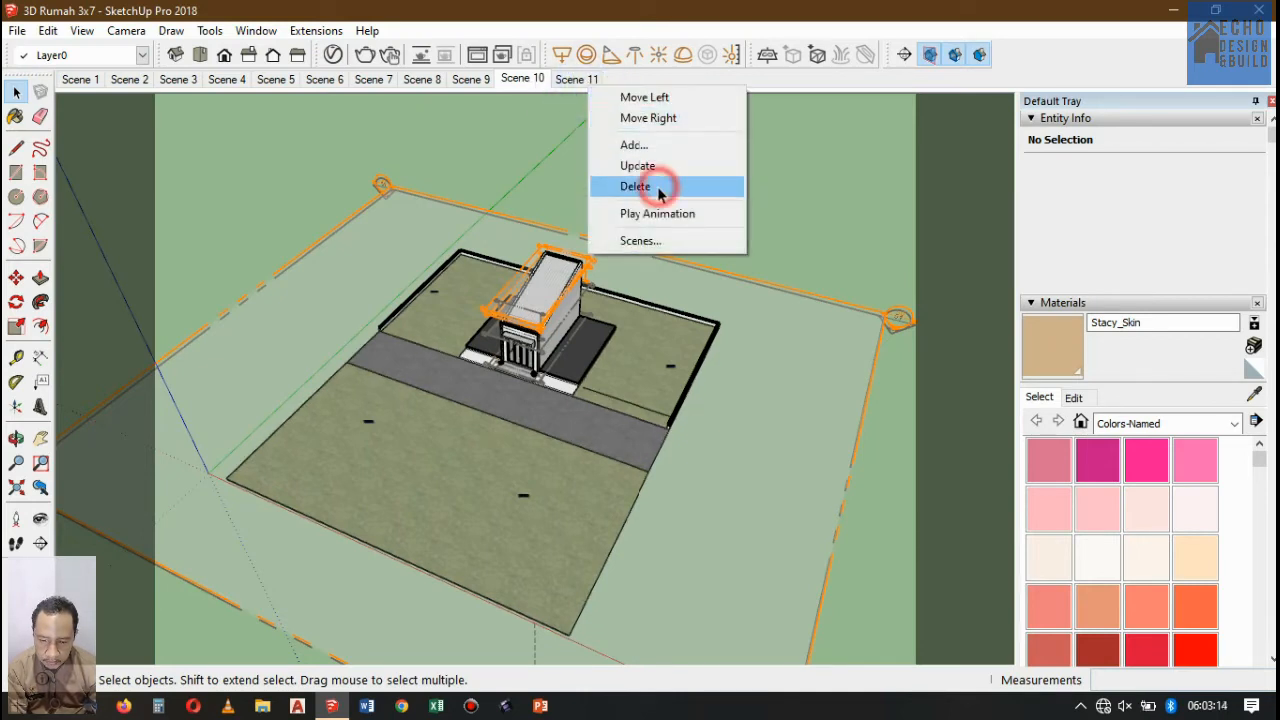
pyautogui.click(636, 393)
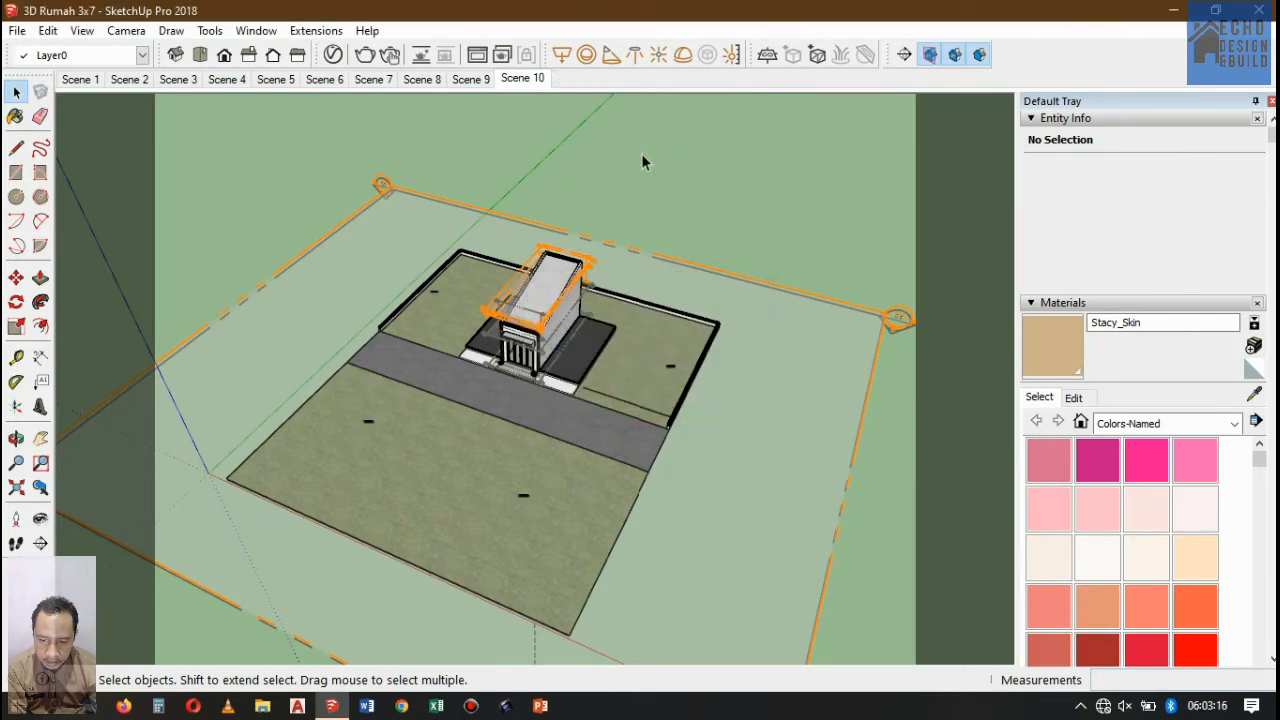
pyautogui.rightClick(523, 85)
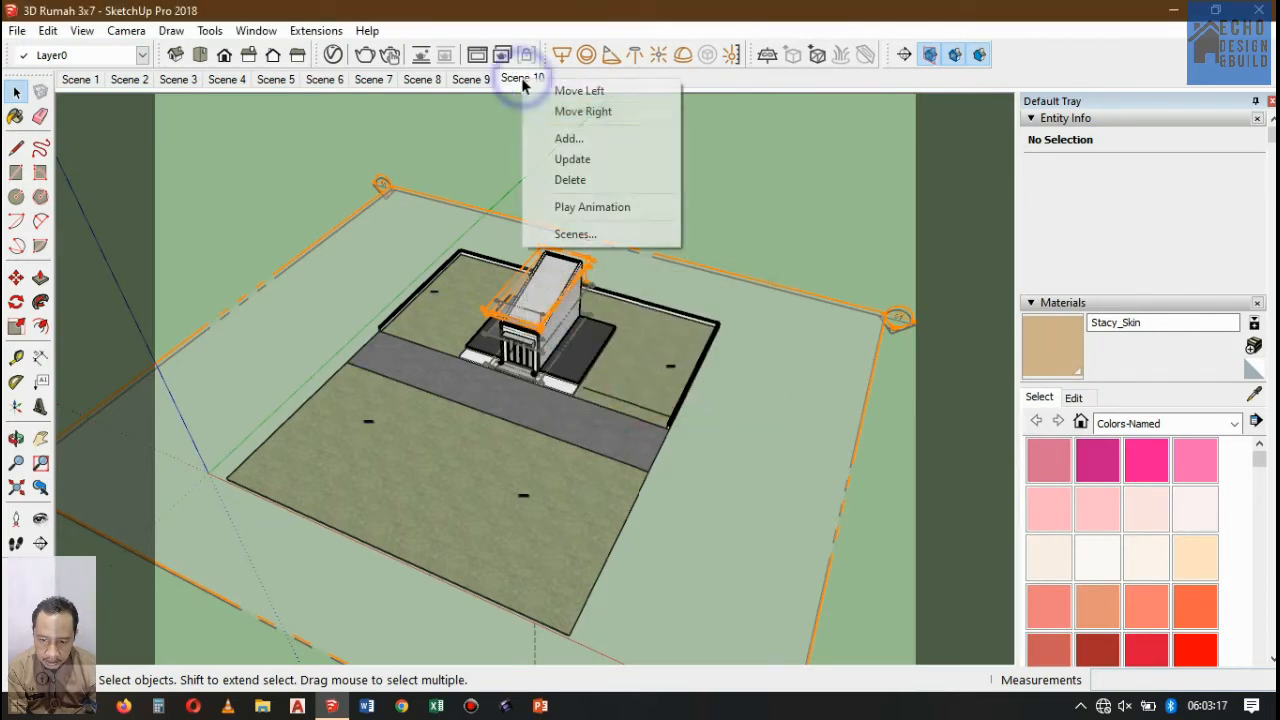
pyautogui.click(589, 137)
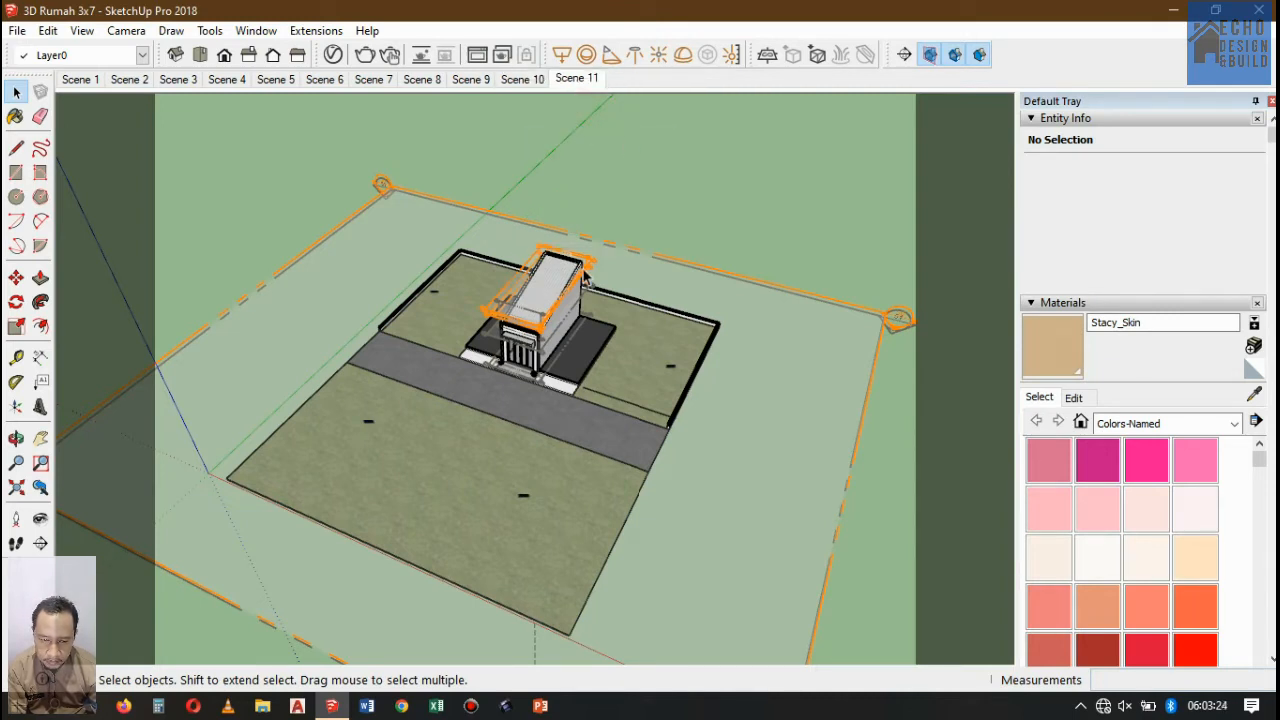
# - Turn off the section cuts, open the outer site group and delete the nested site group inside it
pyautogui.click(954, 56)
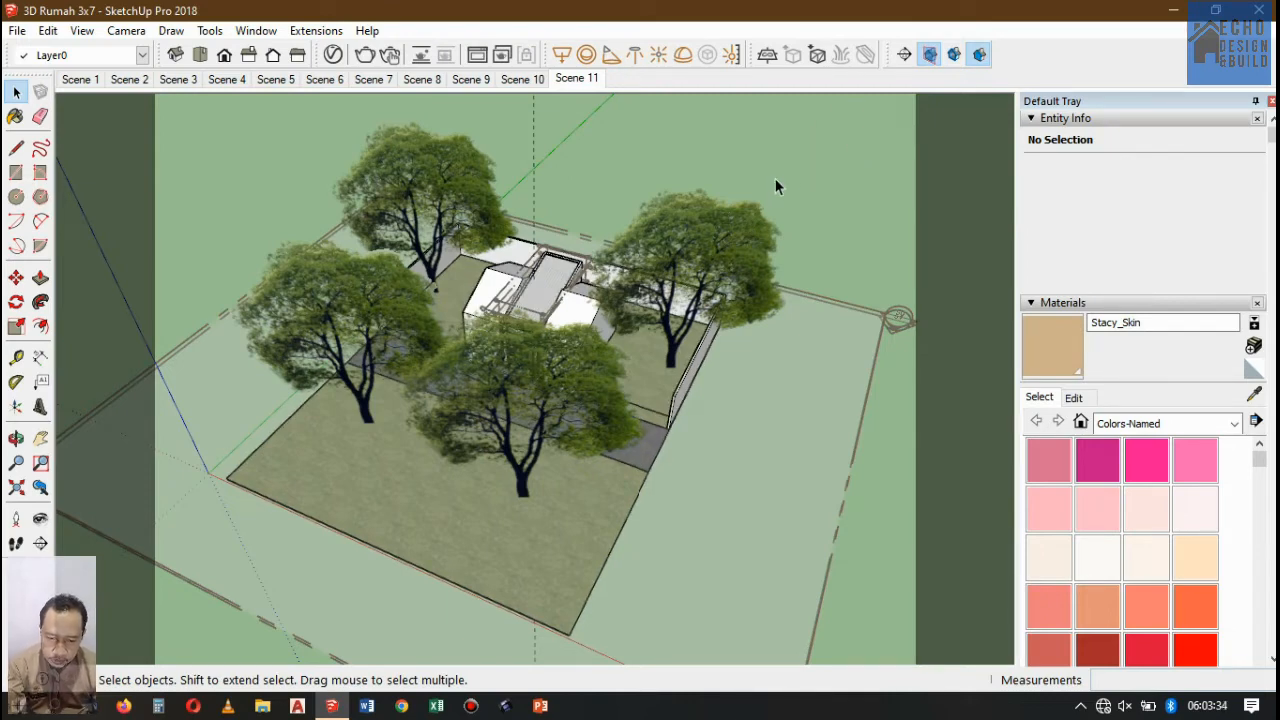
pyautogui.click(749, 223)
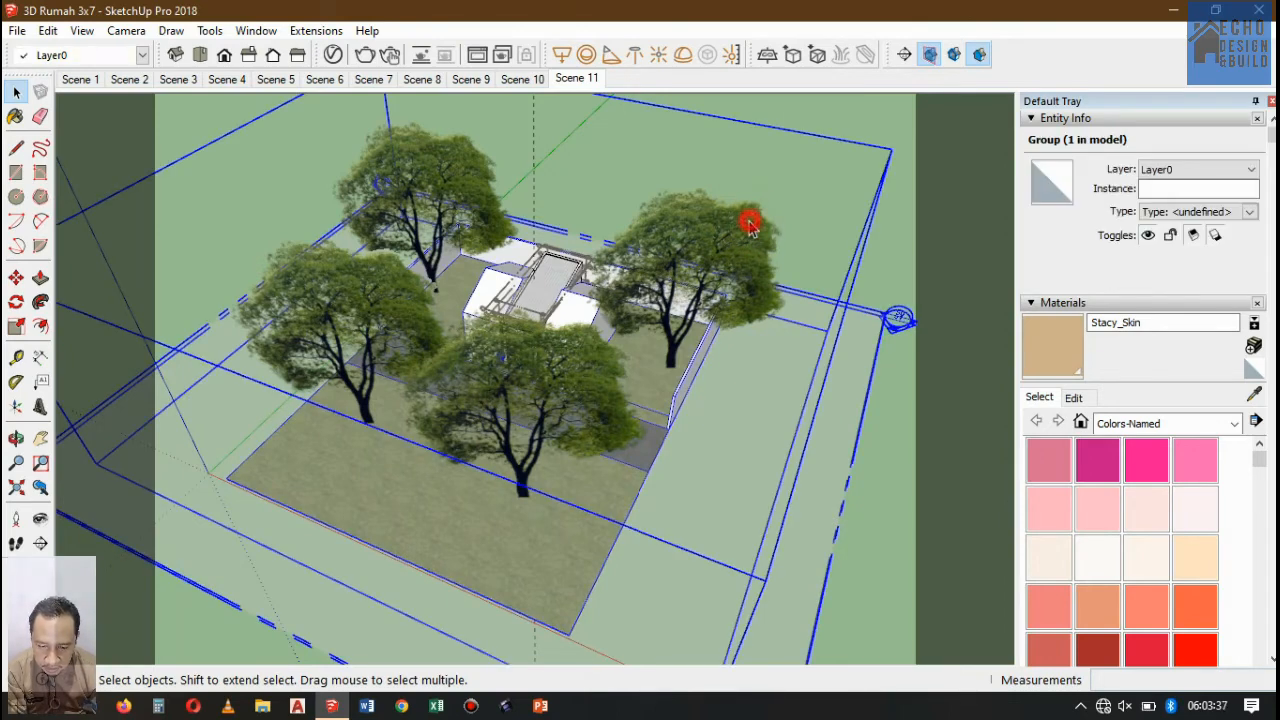
pyautogui.doubleClick(749, 222)
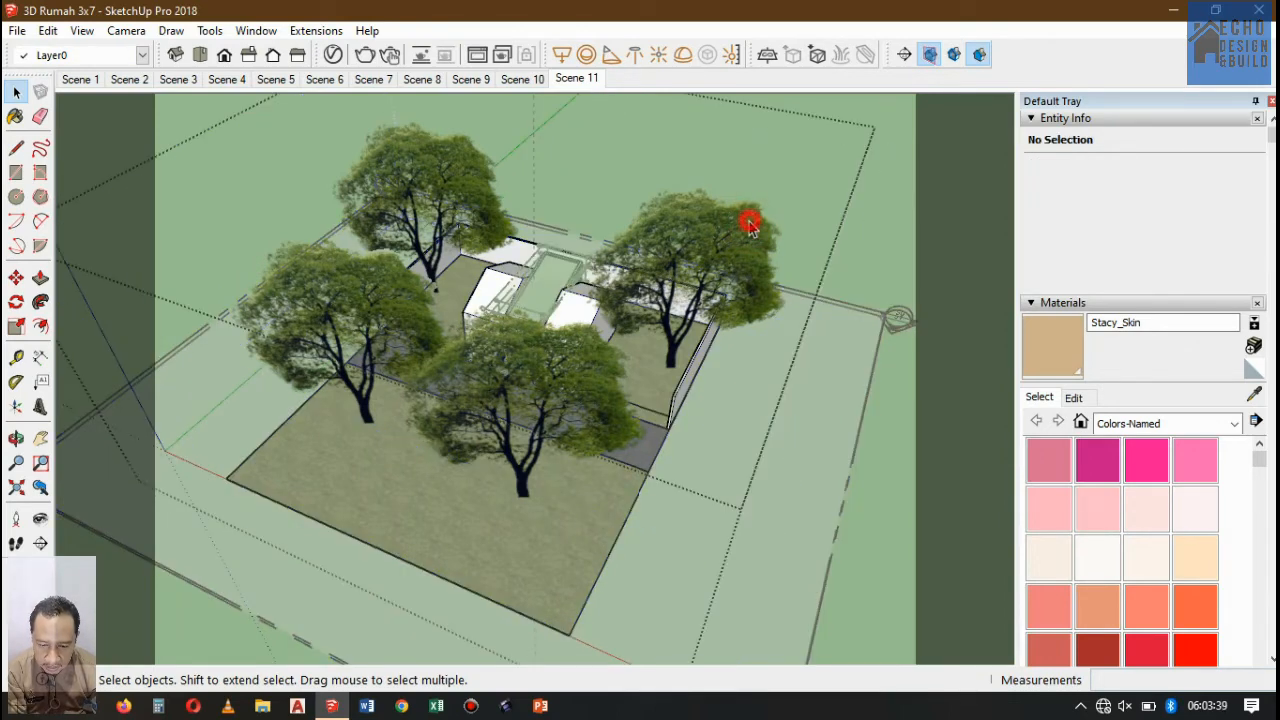
pyautogui.click(749, 222)
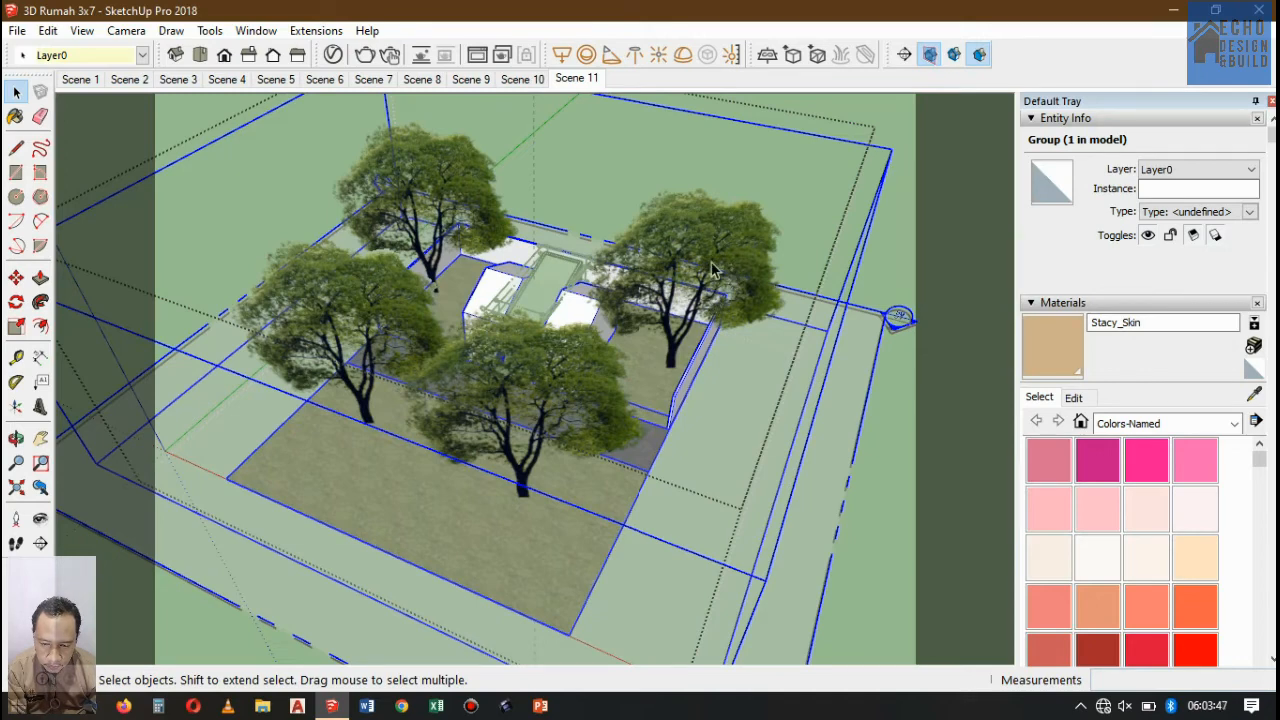
pyautogui.click(720, 255)
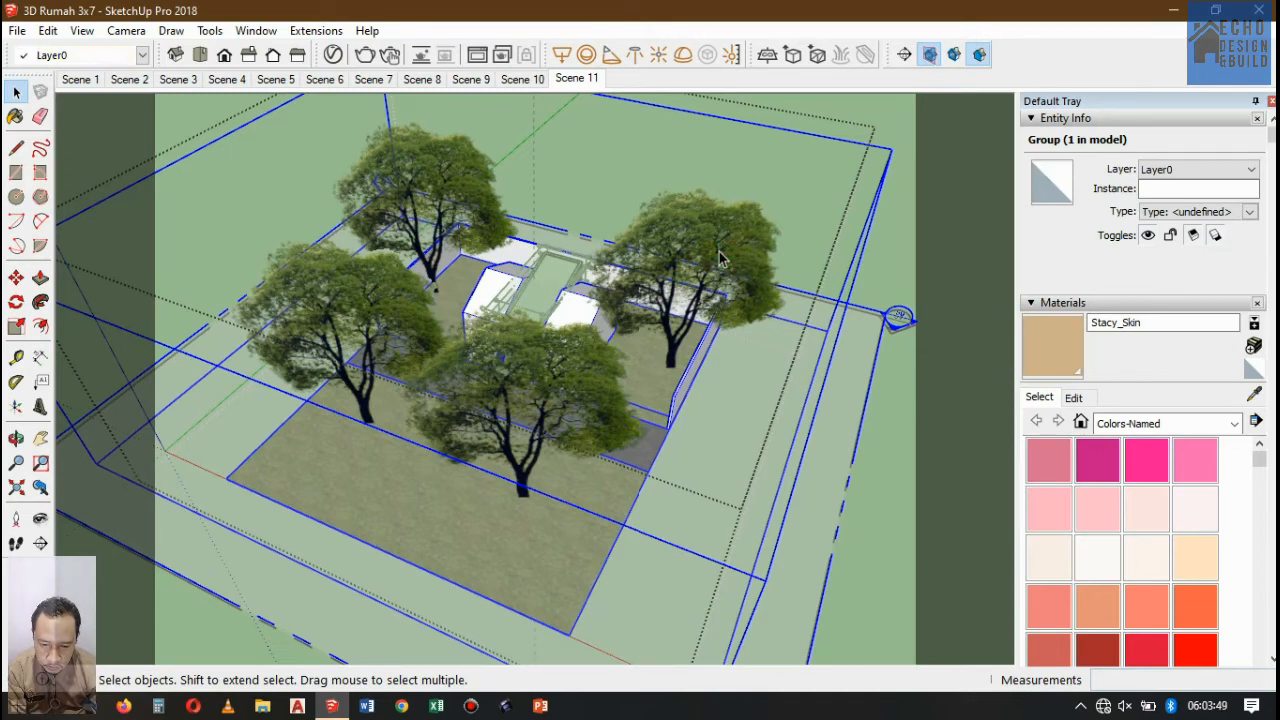
pyautogui.press('Delete')
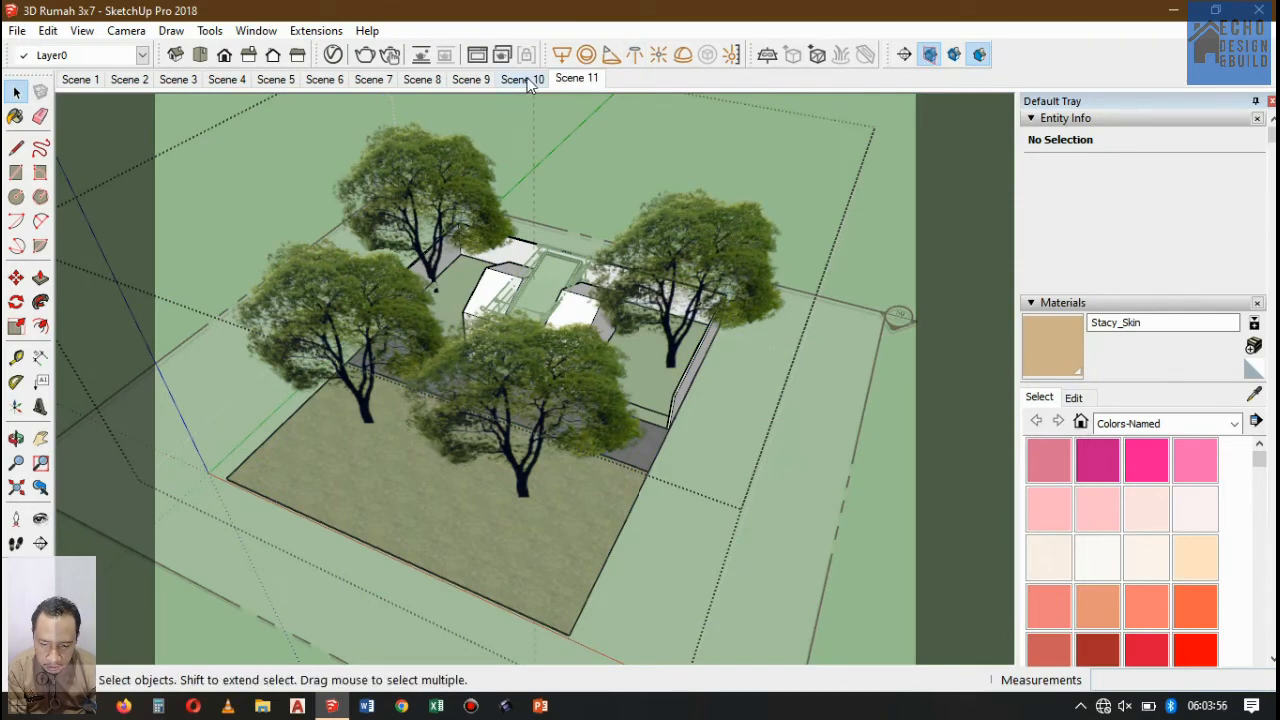
# - Update Scene 11, saving the changes as a new style, and compare it with Scene 10
pyautogui.rightClick(572, 78)
pyautogui.click(617, 151)
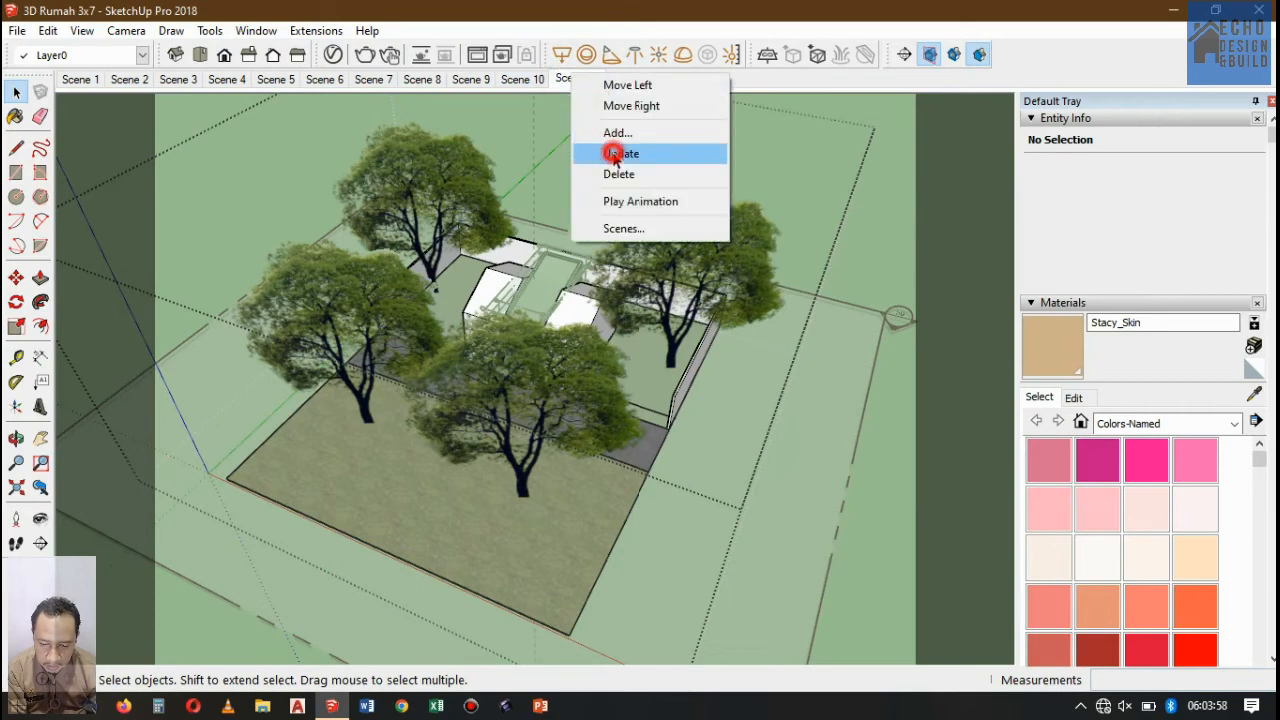
pyautogui.click(657, 435)
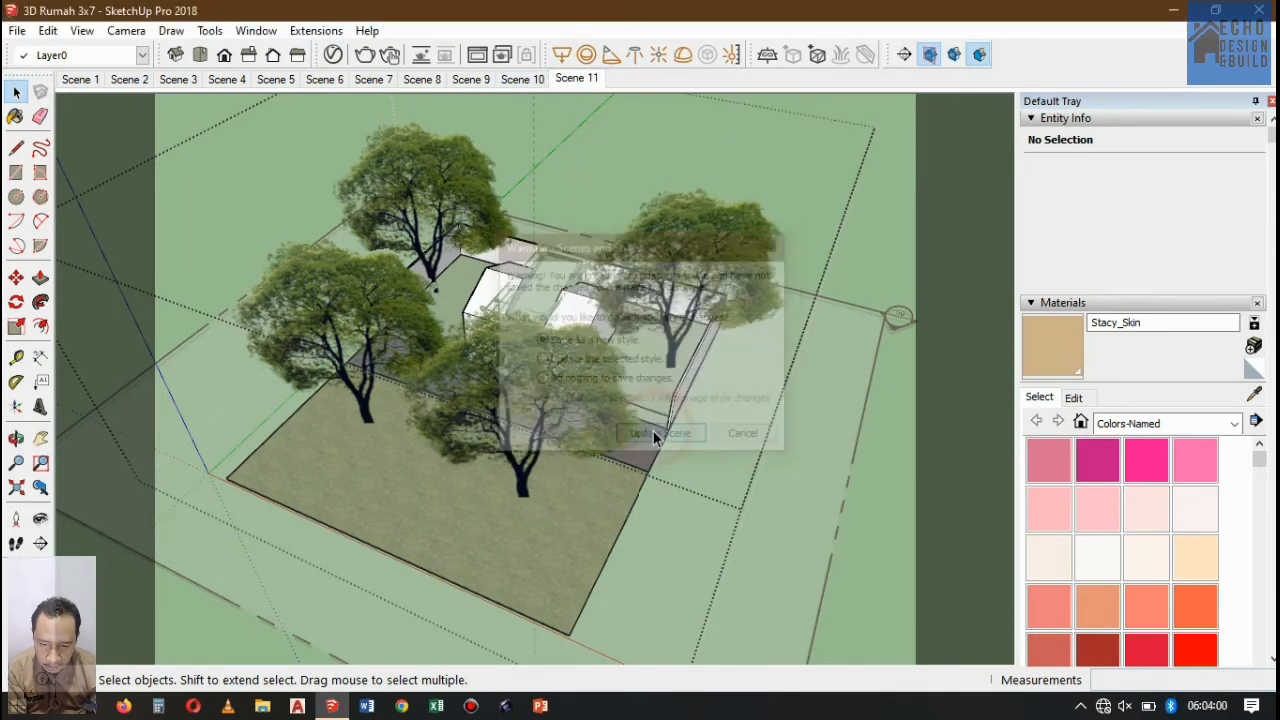
pyautogui.click(543, 78)
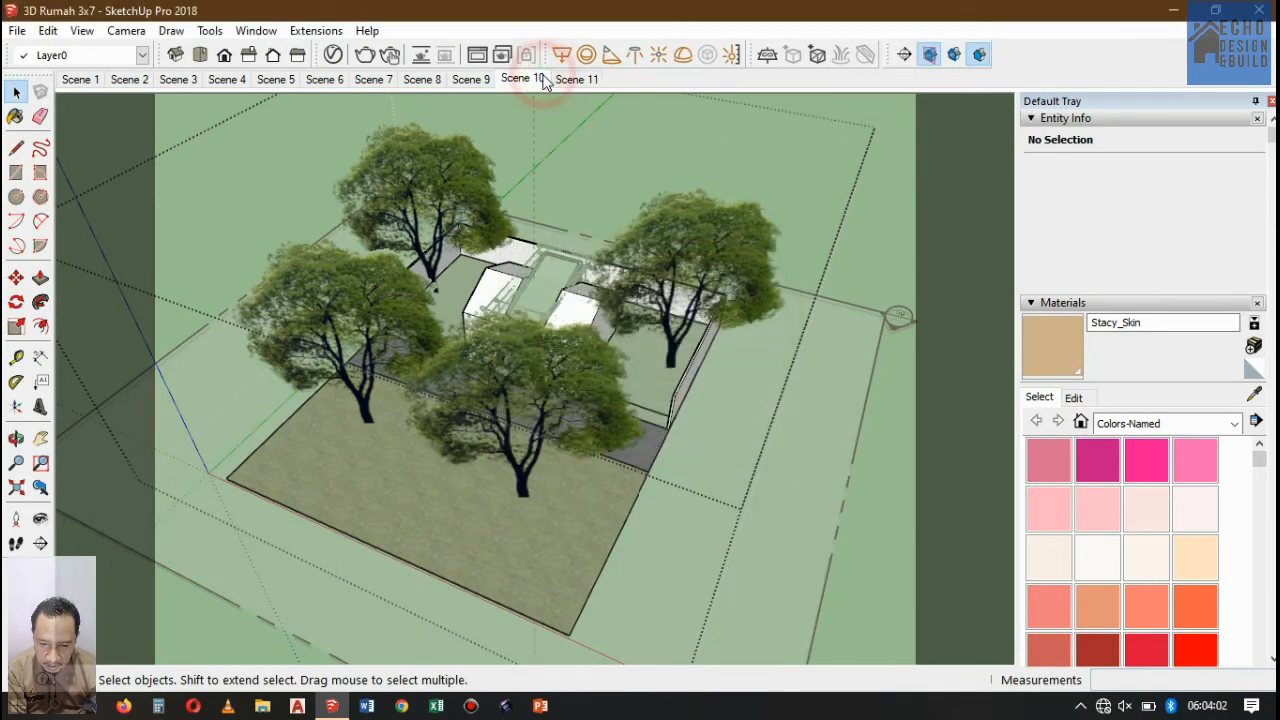
pyautogui.click(575, 79)
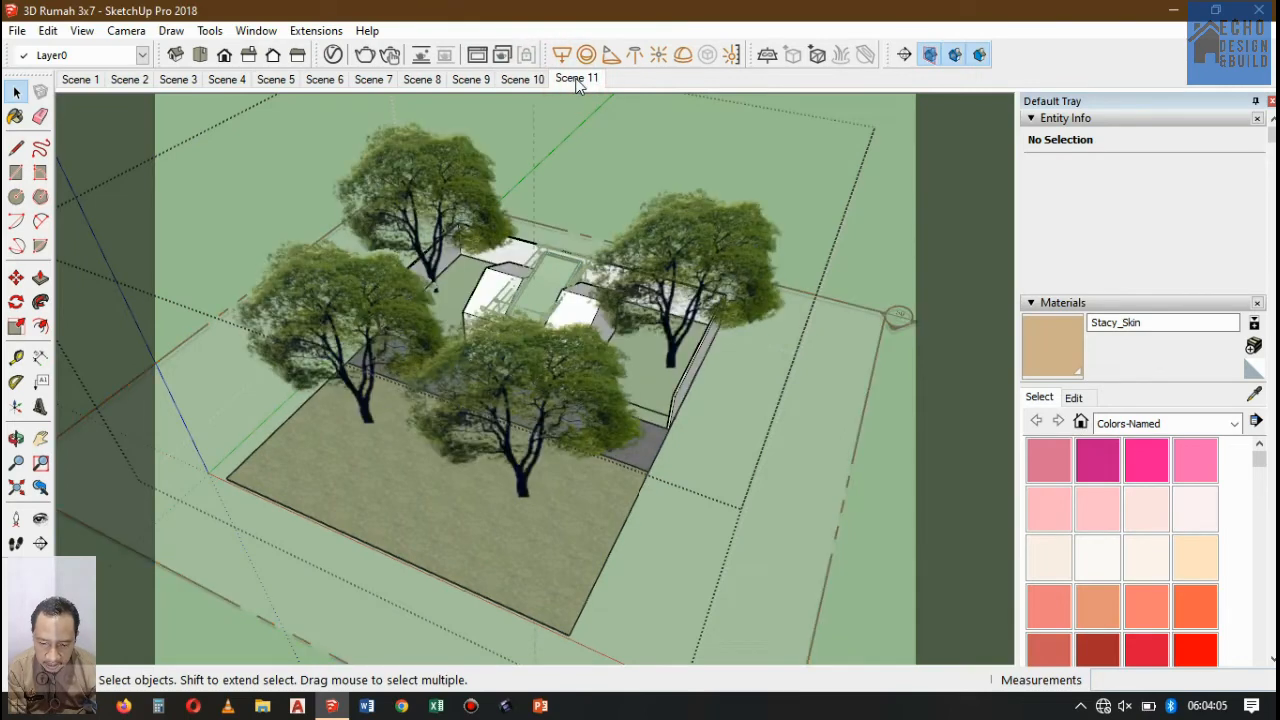
# - Place a horizontal section plane on the front lawn inside the open site group
pyautogui.click(731, 237)
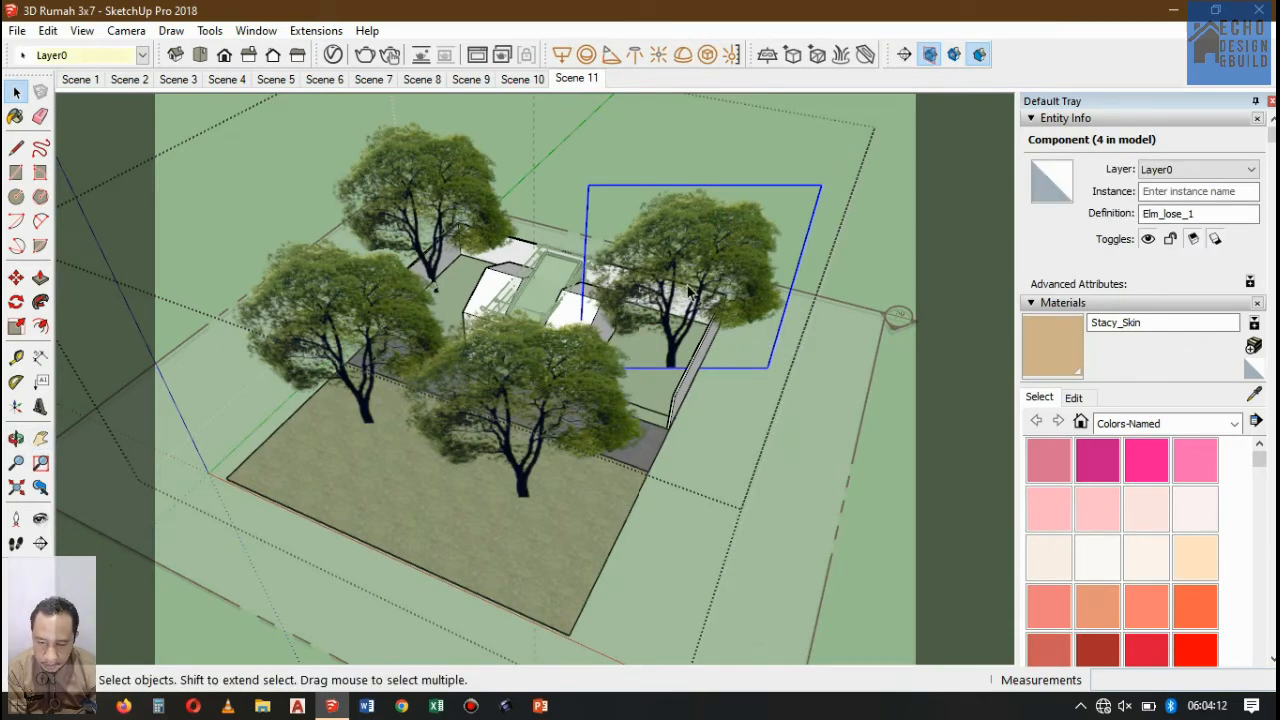
pyautogui.click(901, 56)
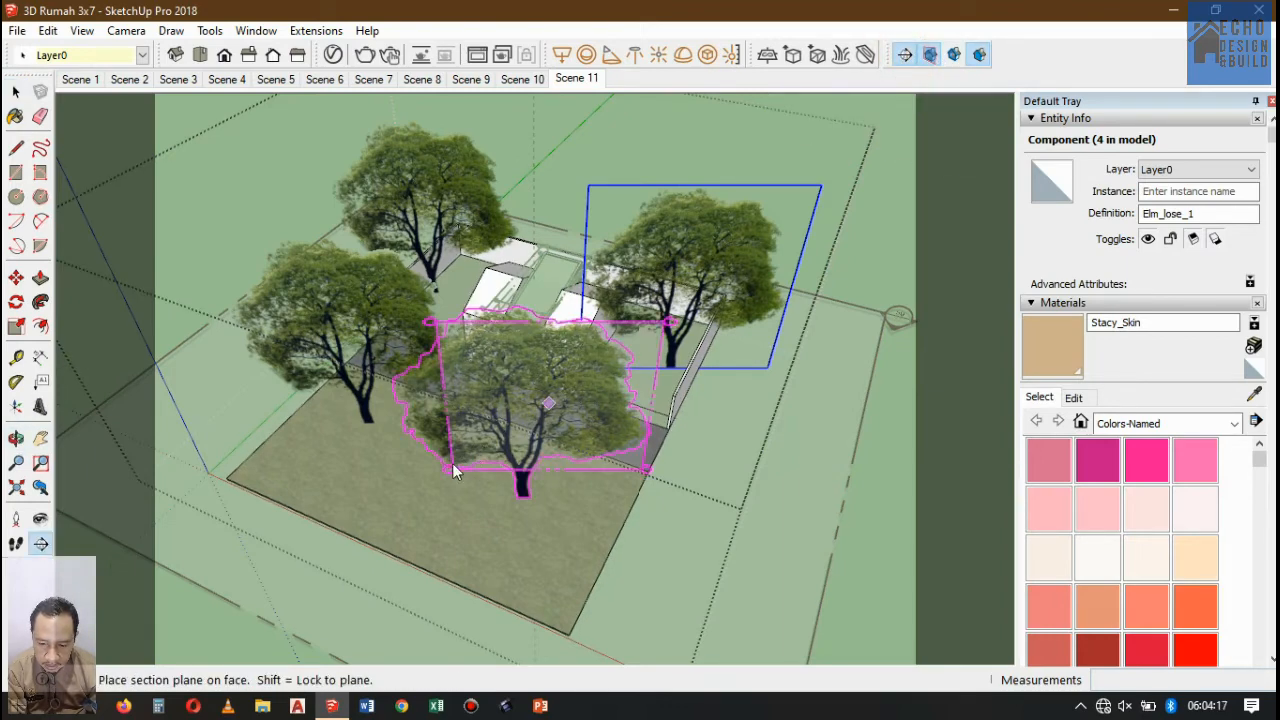
pyautogui.click(391, 491)
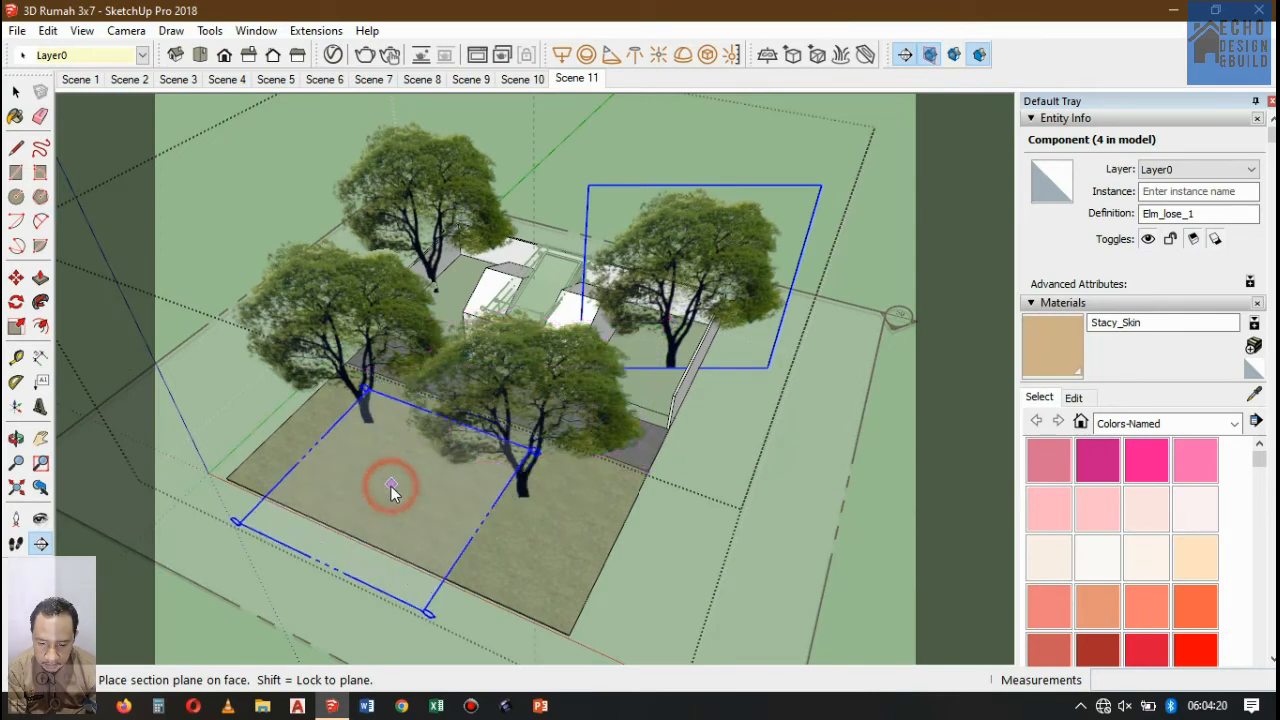
pyautogui.press('space')
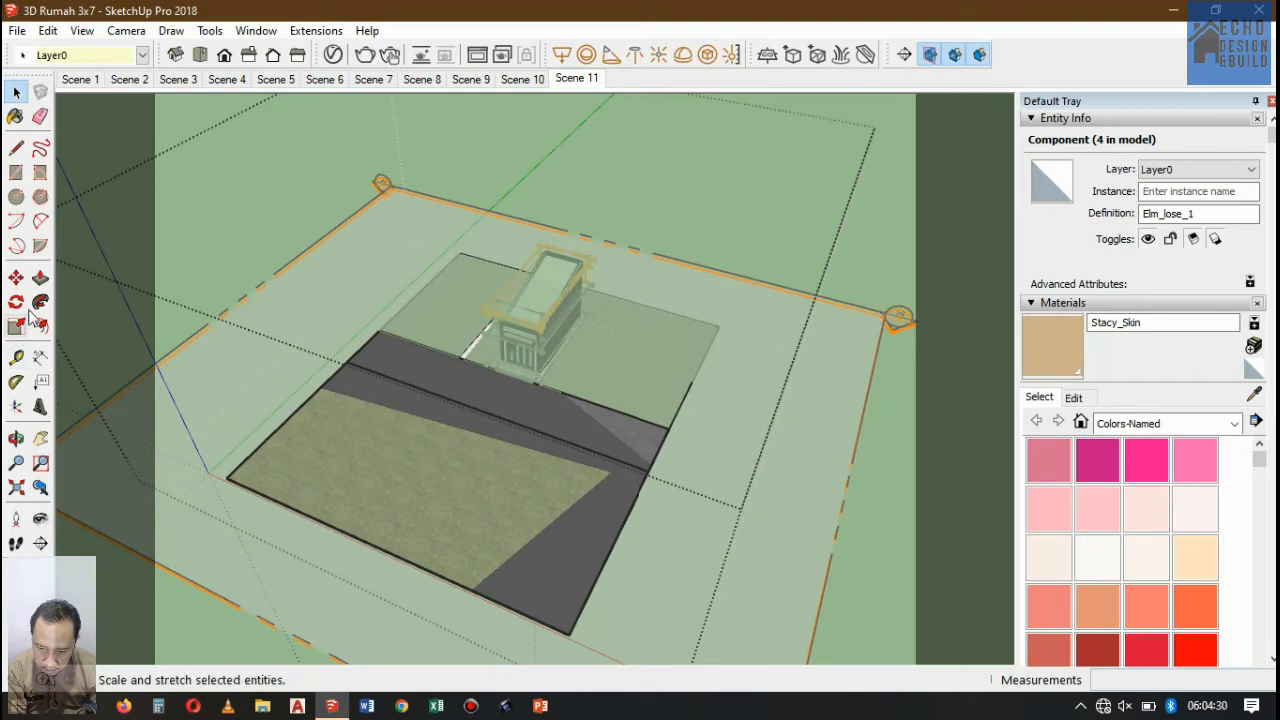
# - Raise the new section plane about 14.40 m so that it sits above the trees
pyautogui.click(16, 278)
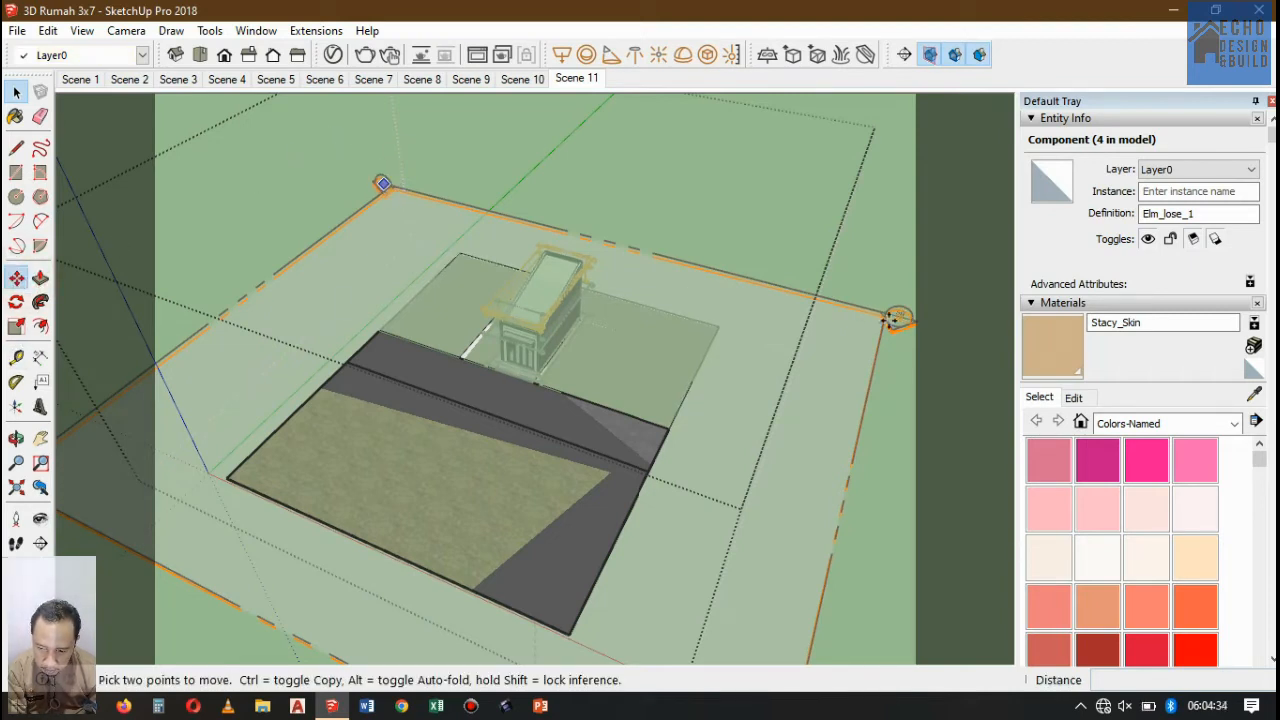
pyautogui.click(16, 93)
pyautogui.click(16, 93)
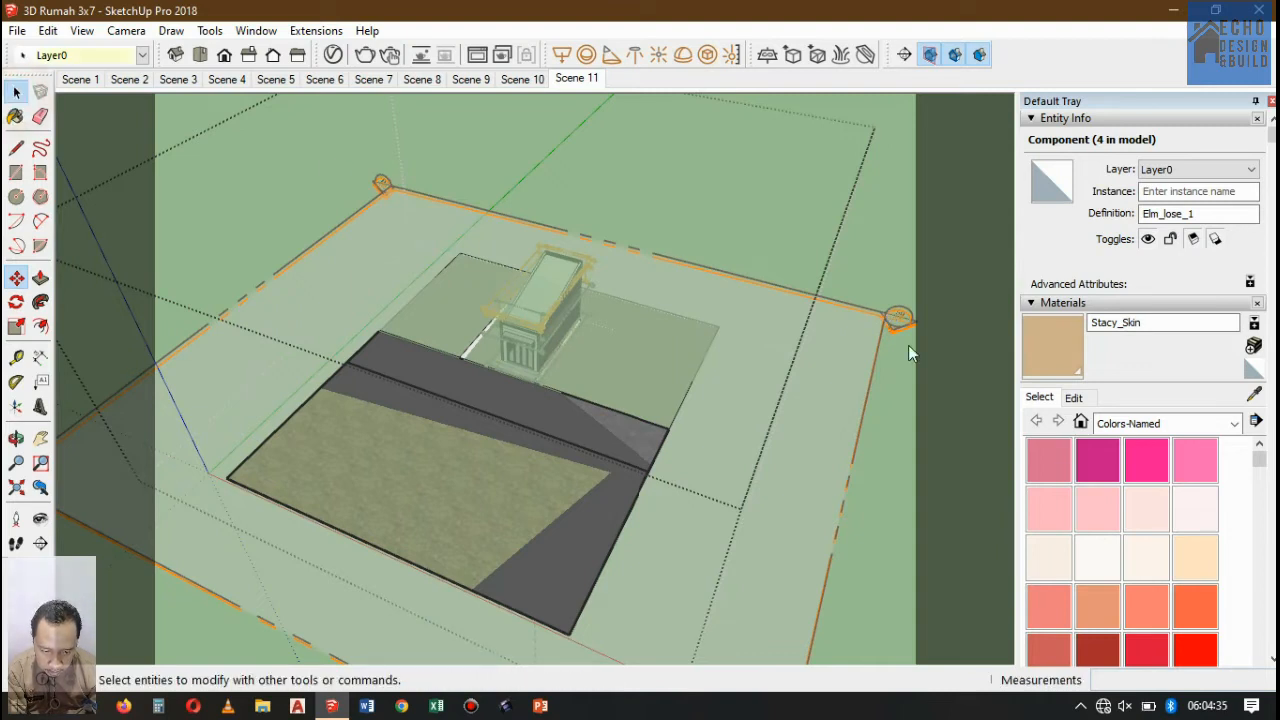
pyautogui.click(900, 320)
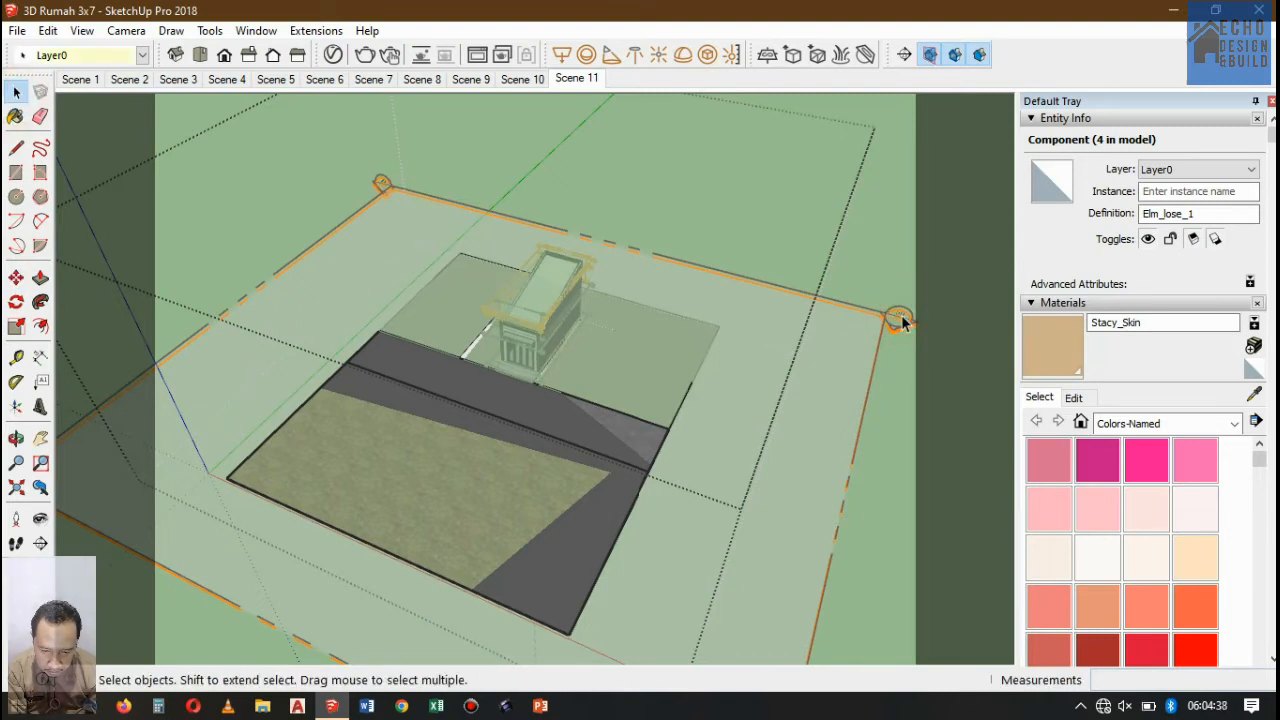
pyautogui.click(898, 319)
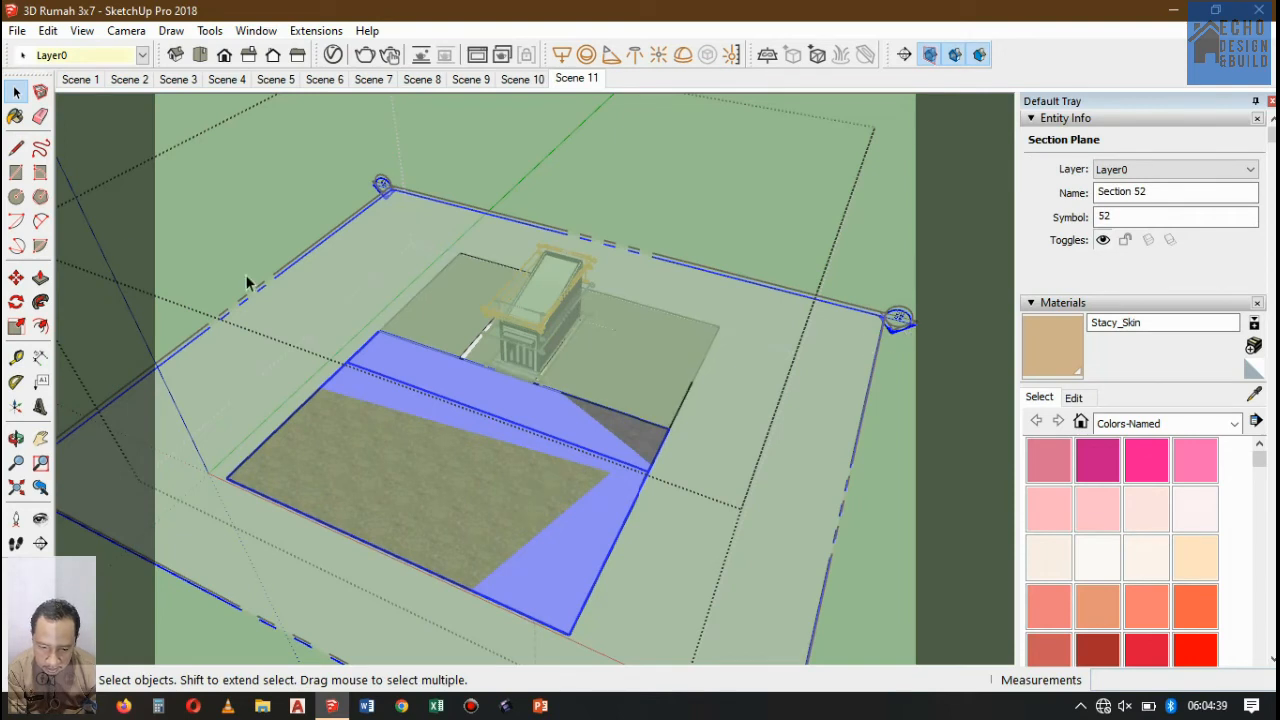
pyautogui.click(16, 277)
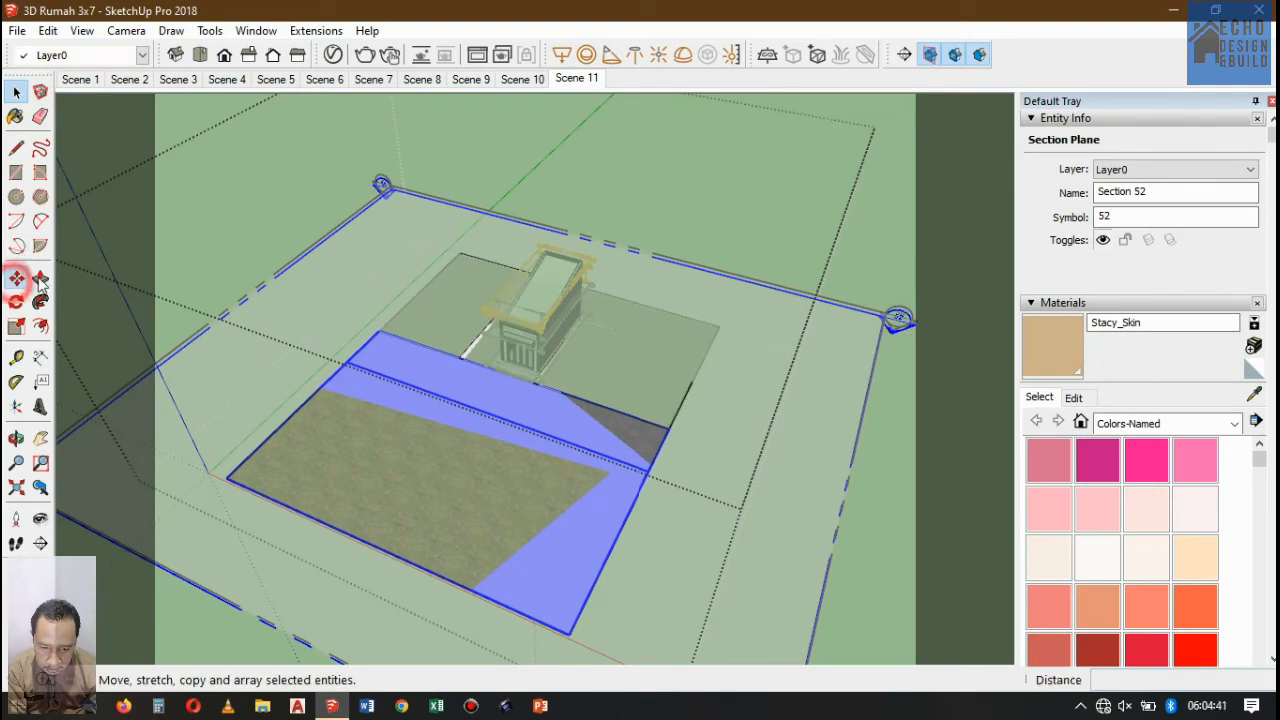
pyautogui.click(900, 316)
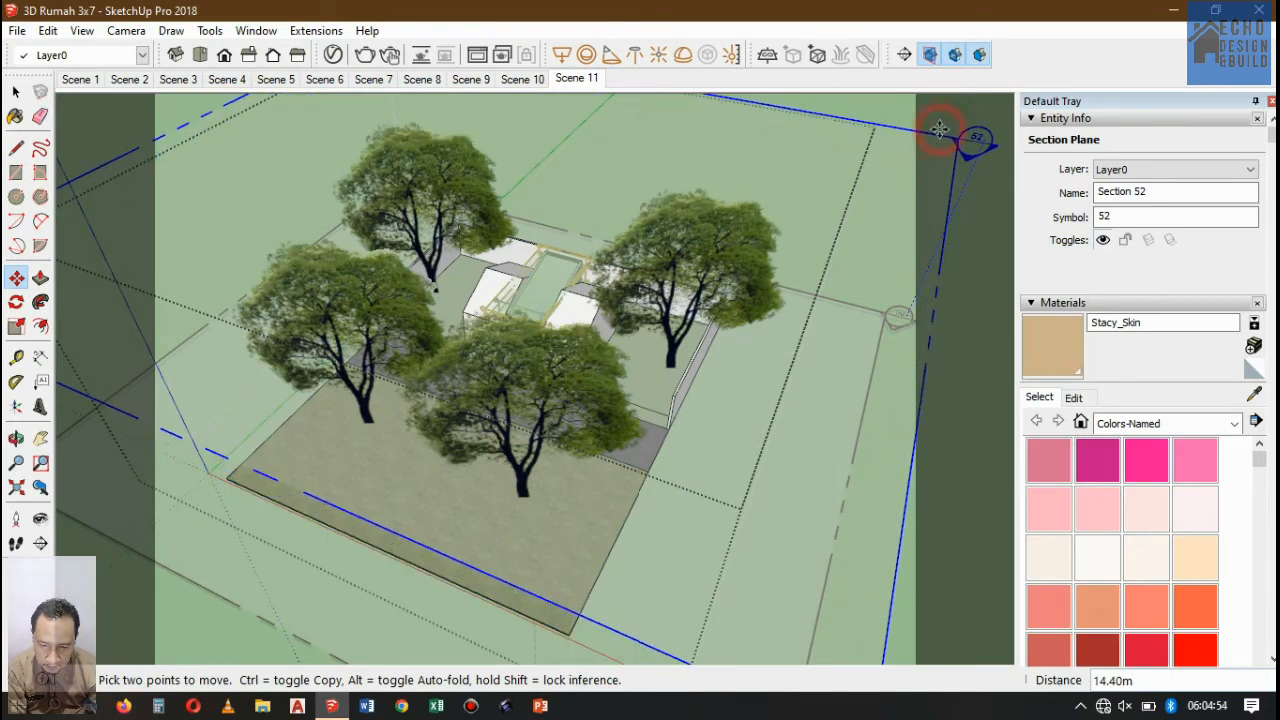
pyautogui.click(940, 128)
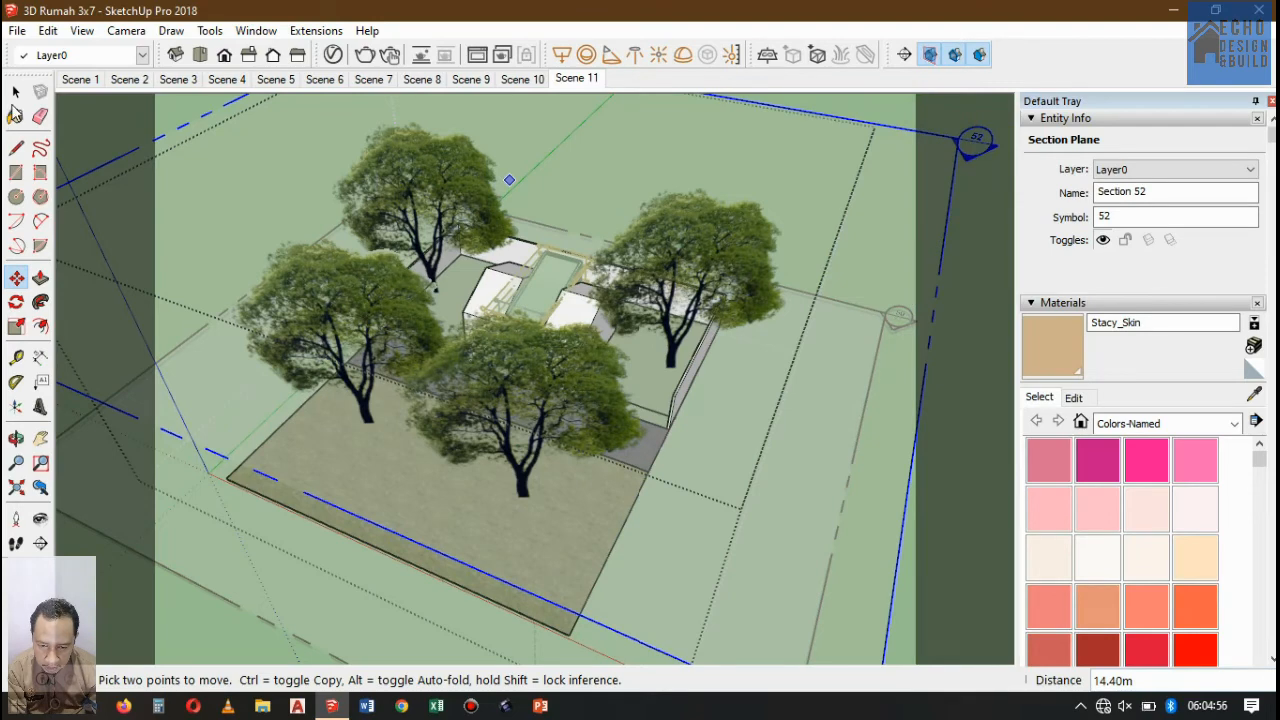
# - Update Scene 11 with the raised section plane, saving the changes as a new style
pyautogui.click(16, 92)
pyautogui.rightClick(585, 86)
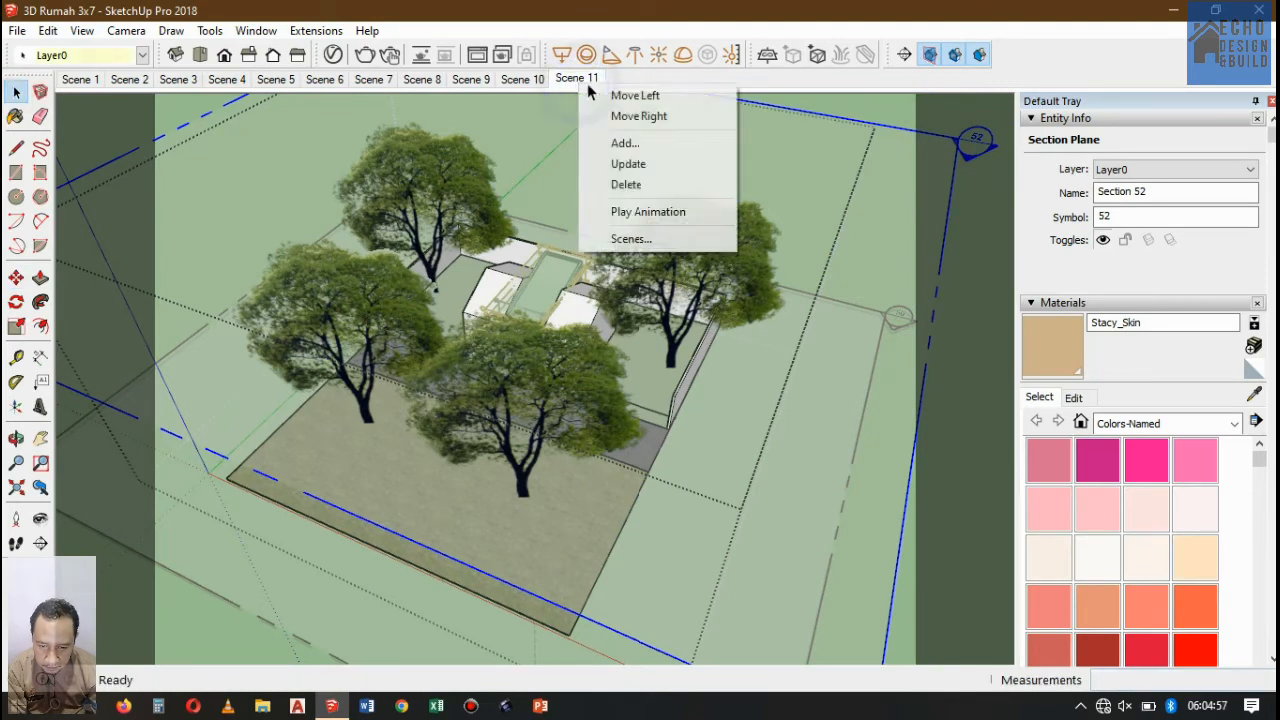
pyautogui.click(632, 163)
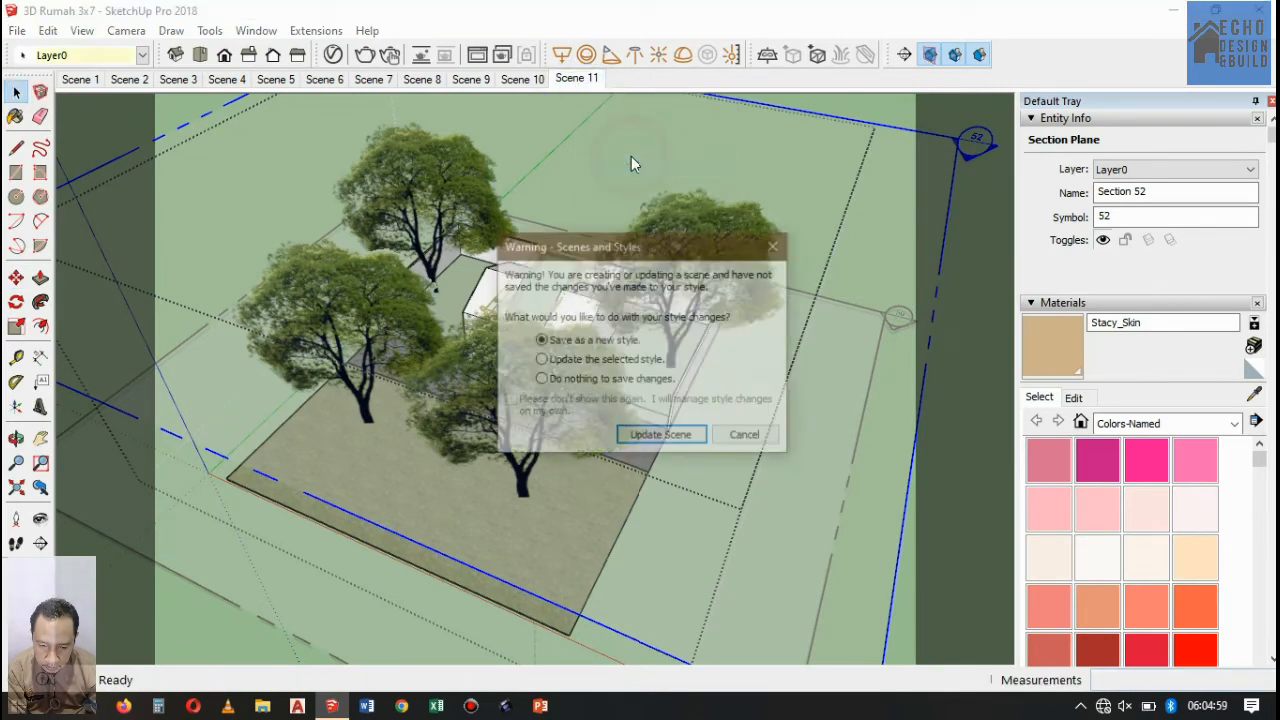
pyautogui.click(654, 436)
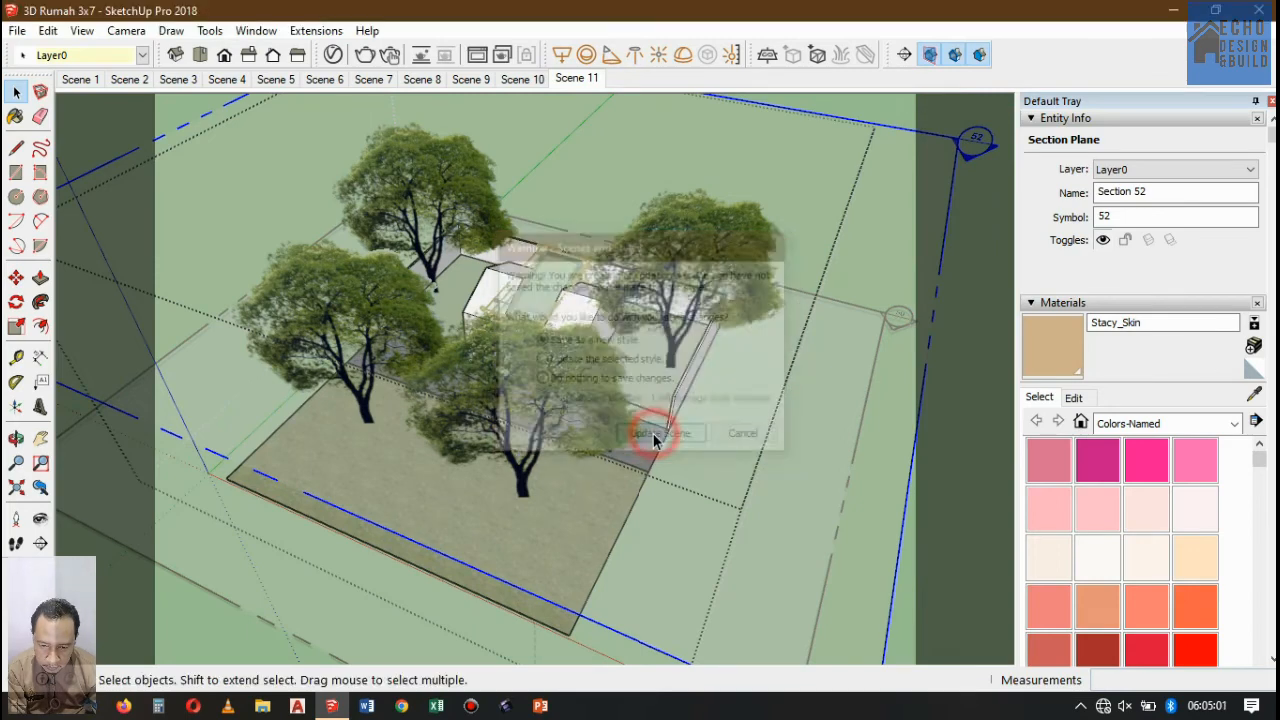
# - Check the transition between Scene 10 and Scene 11, and play the full scene animation
pyautogui.click(521, 79)
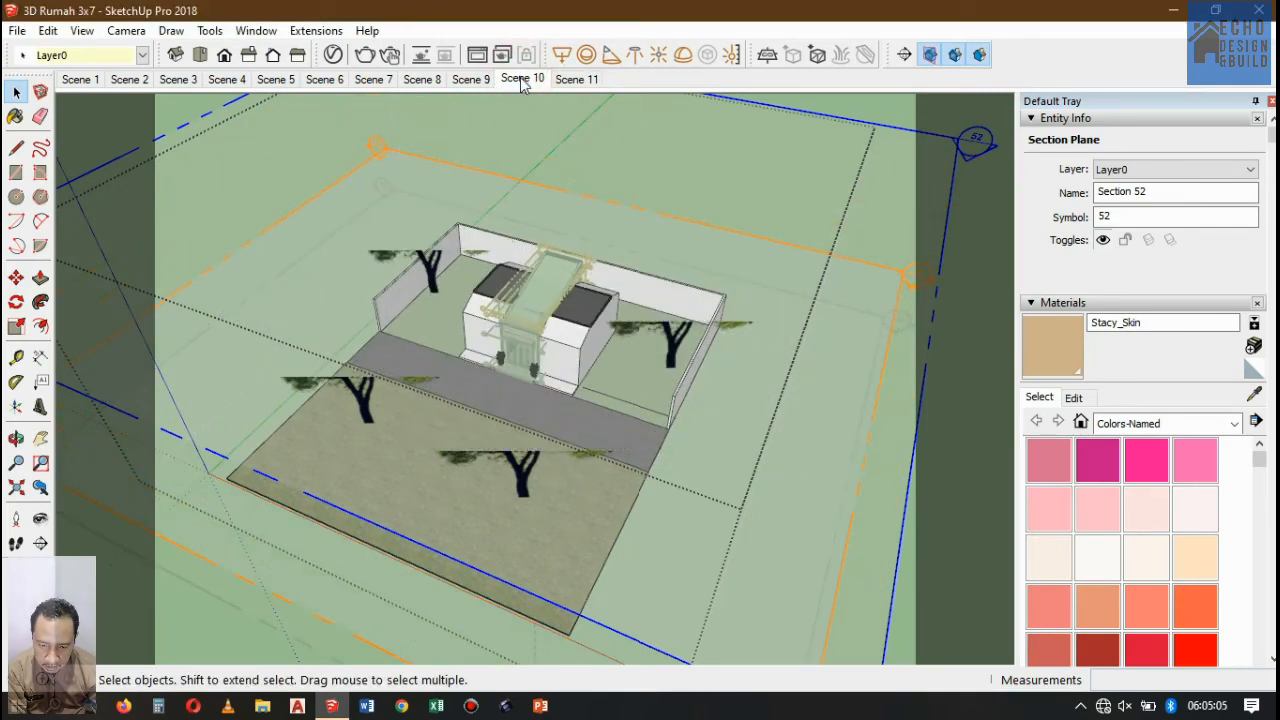
pyautogui.click(585, 80)
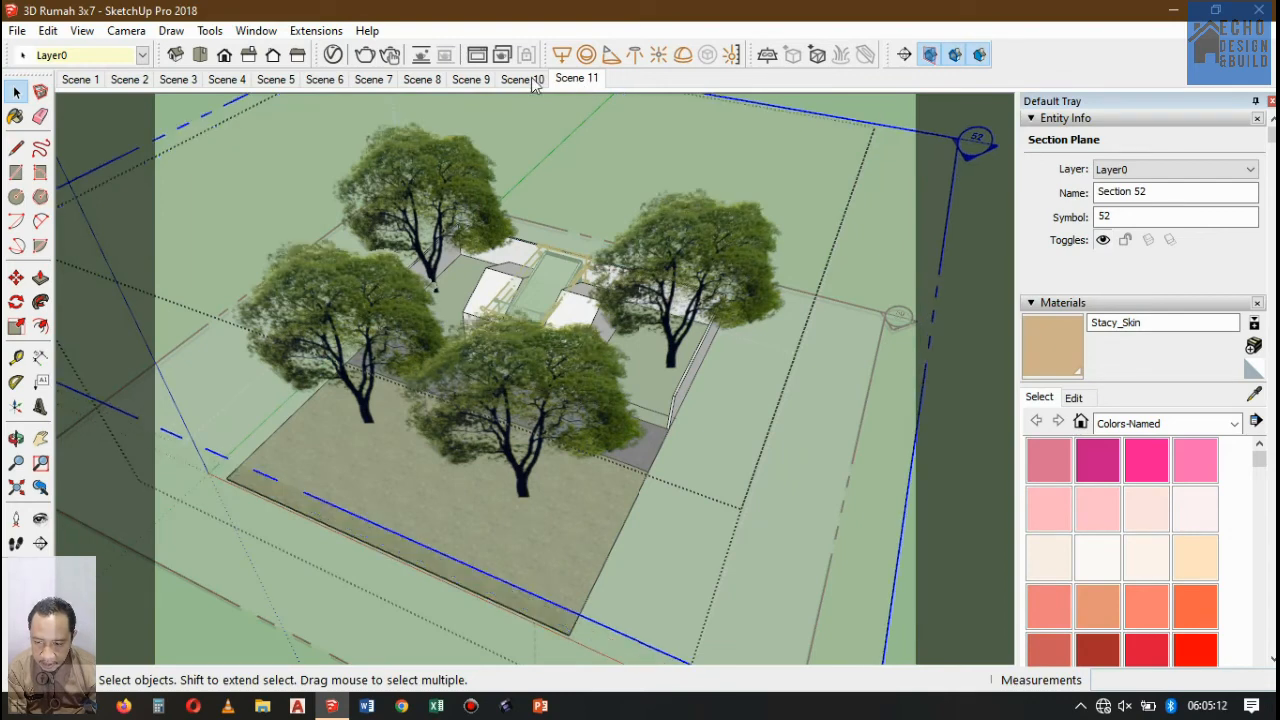
pyautogui.rightClick(95, 80)
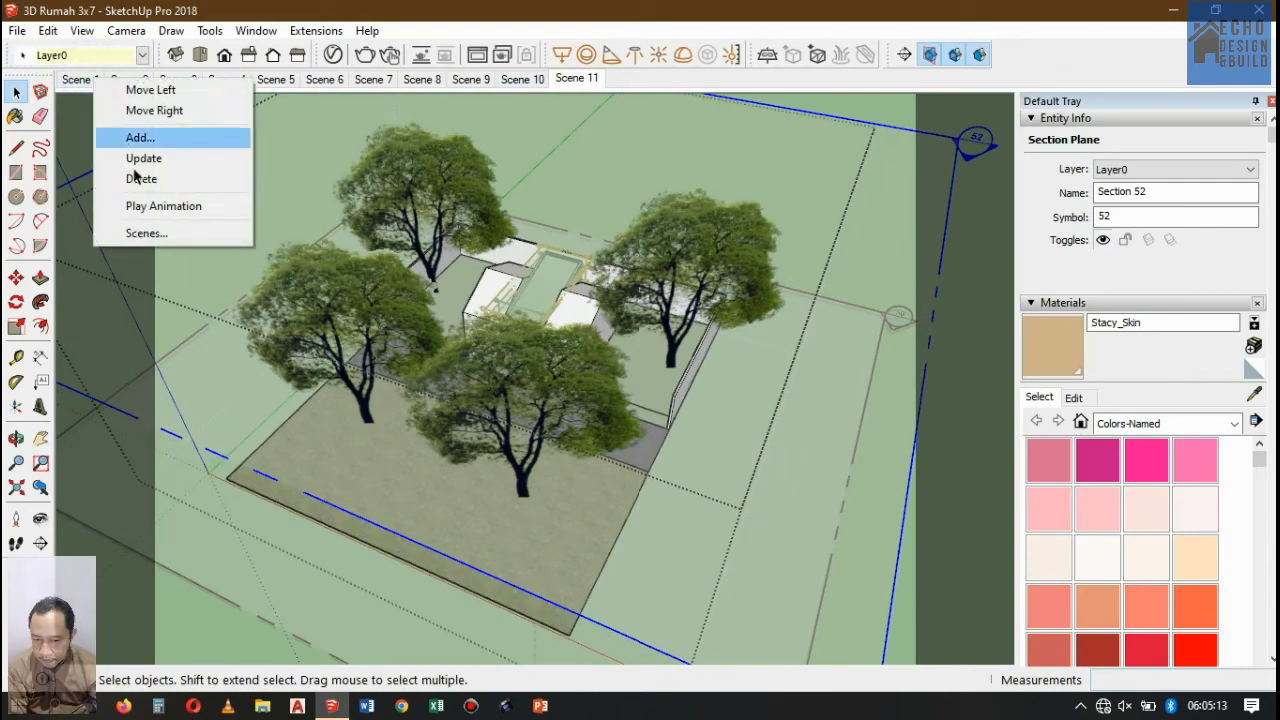
pyautogui.click(140, 204)
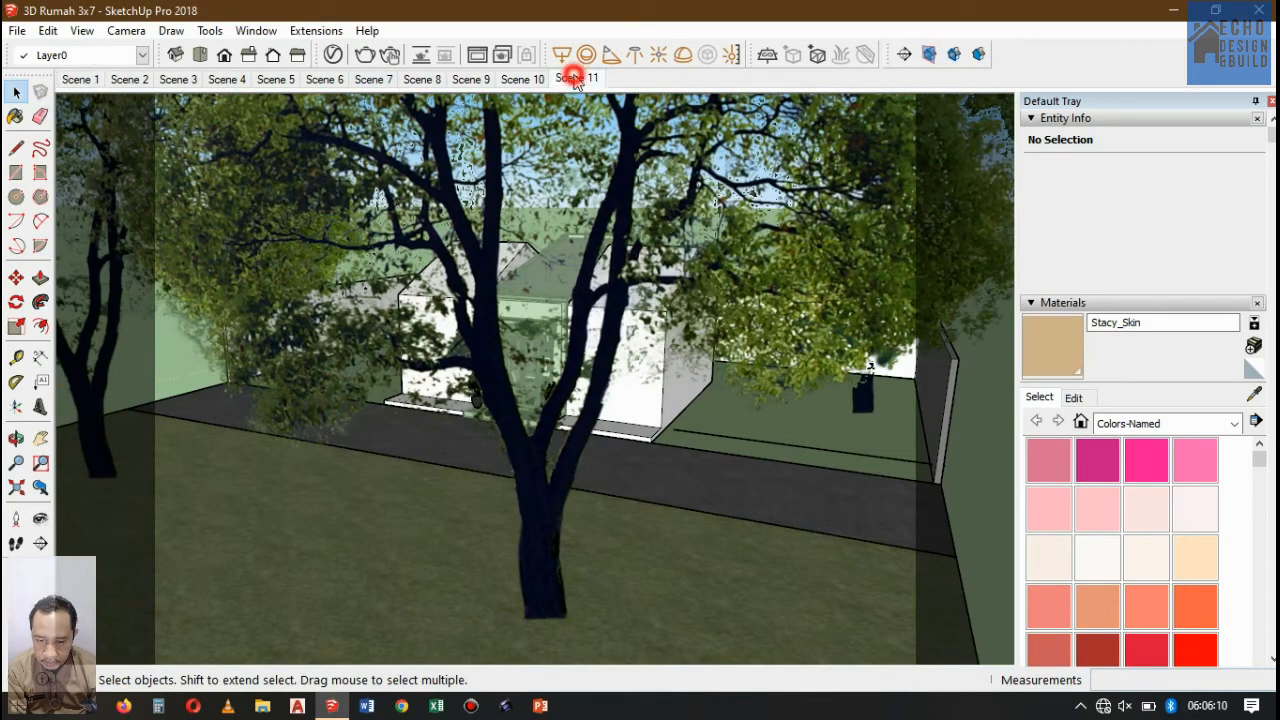
# - Turn off the section planes, section cuts and section fill in Scene 11 and update the scene, saving the changes as a new style
pyautogui.click(575, 80)
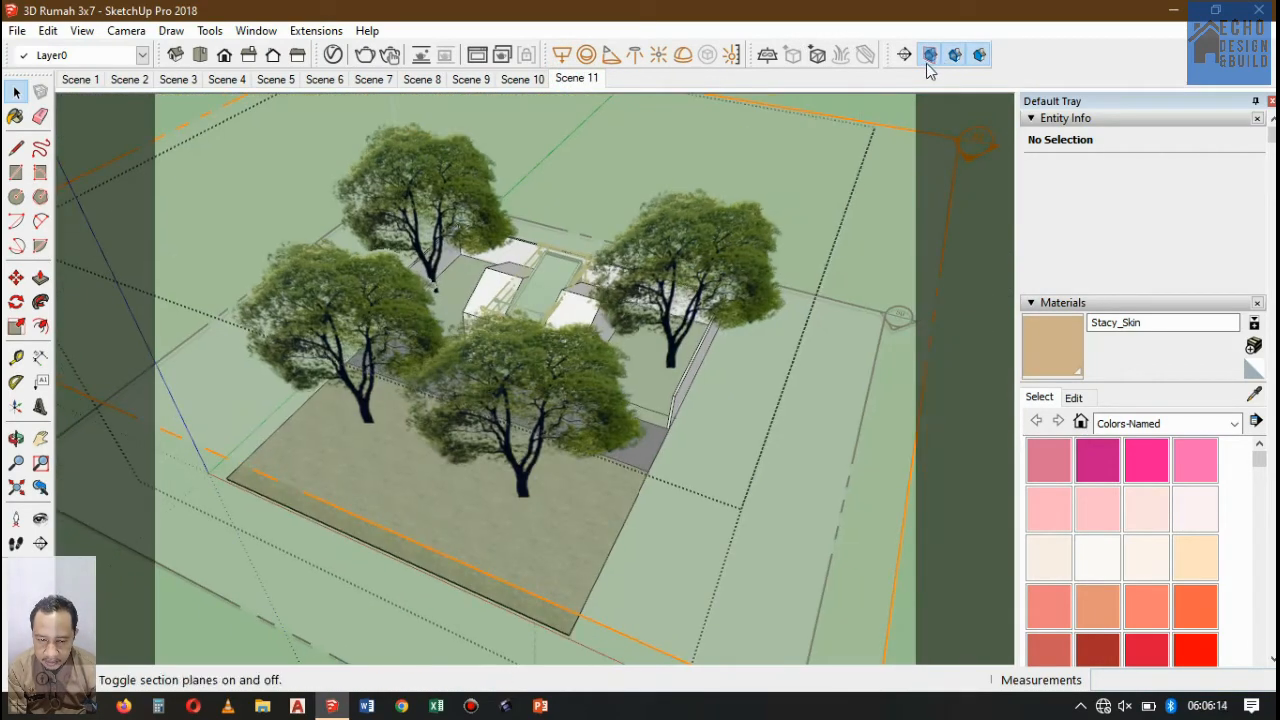
pyautogui.click(928, 56)
pyautogui.click(954, 56)
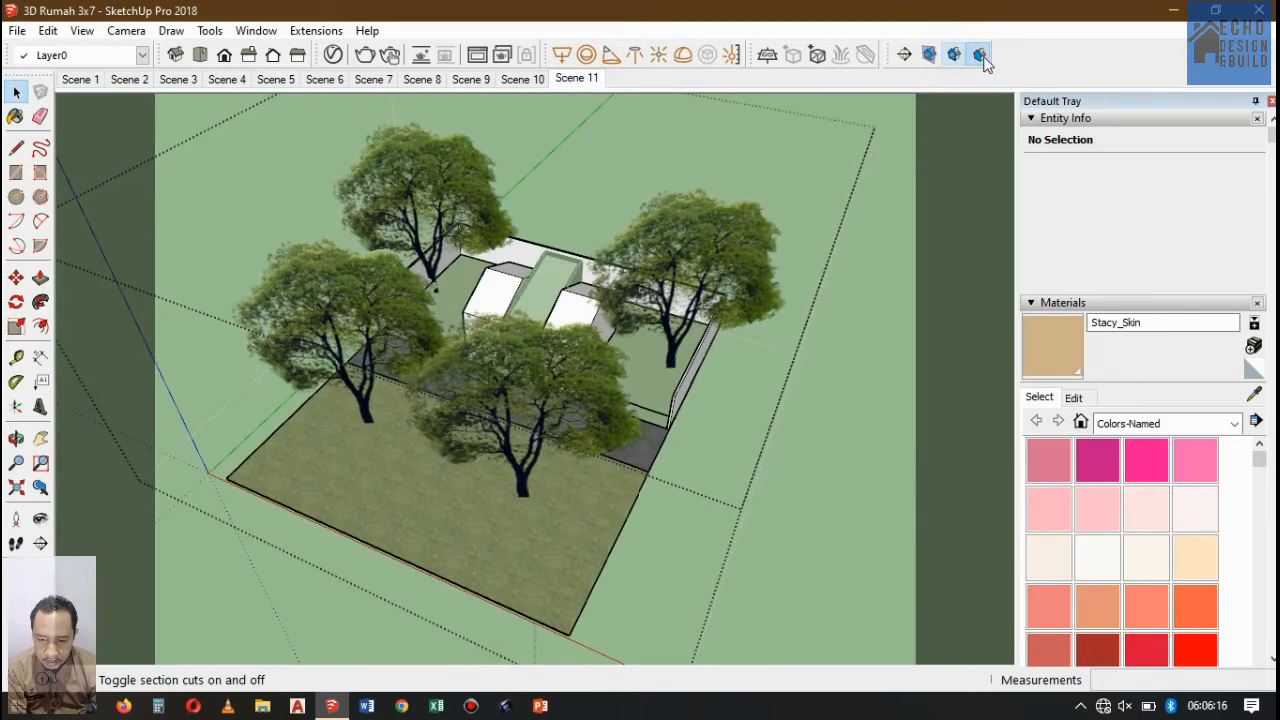
pyautogui.click(979, 55)
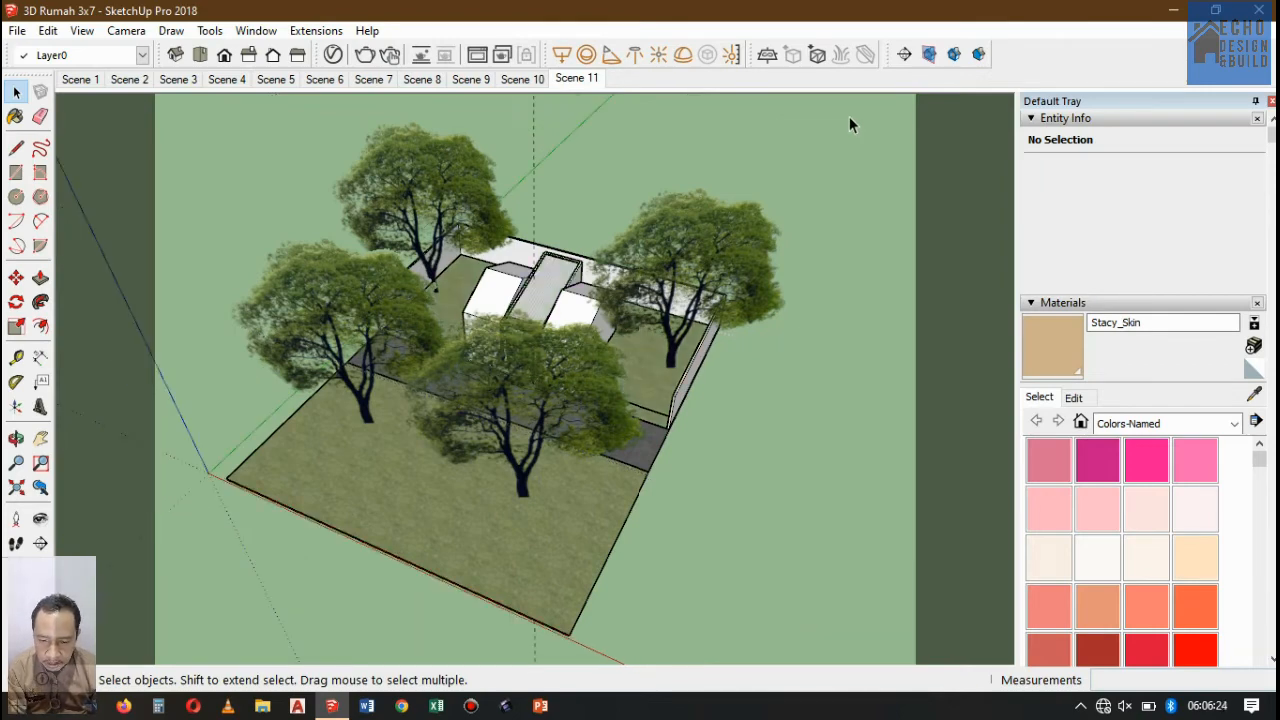
pyautogui.rightClick(570, 80)
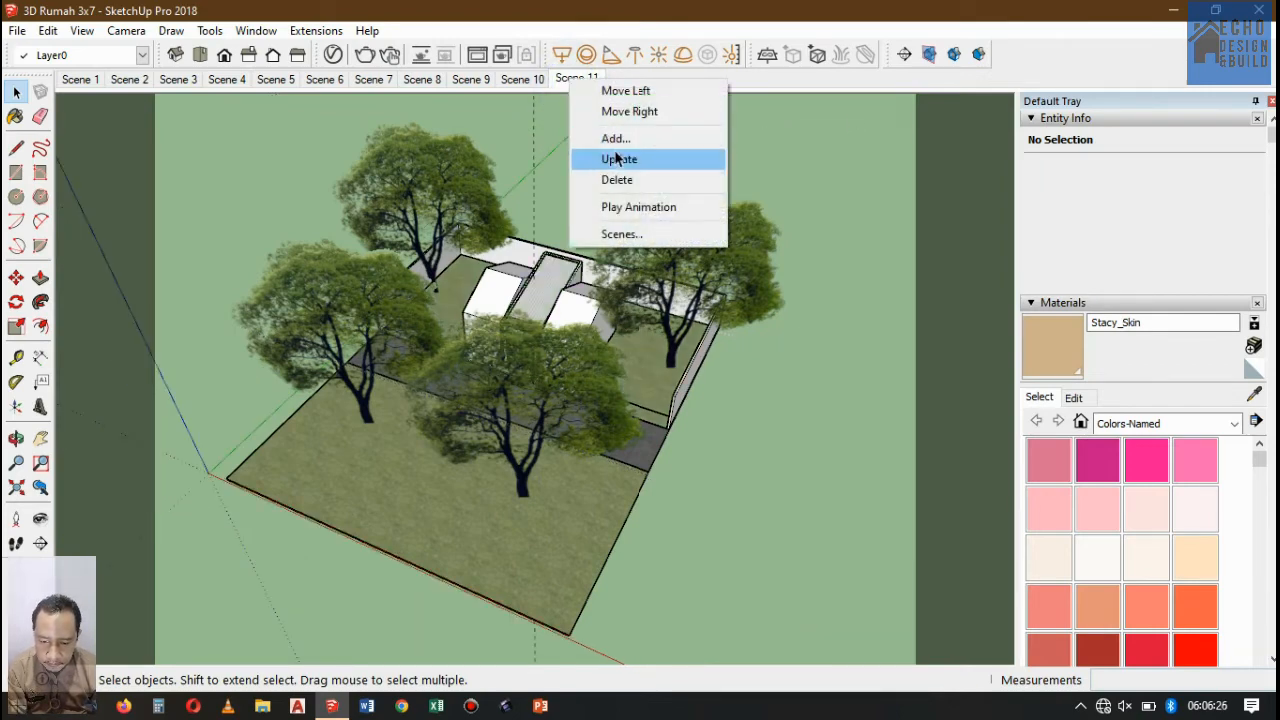
pyautogui.click(614, 155)
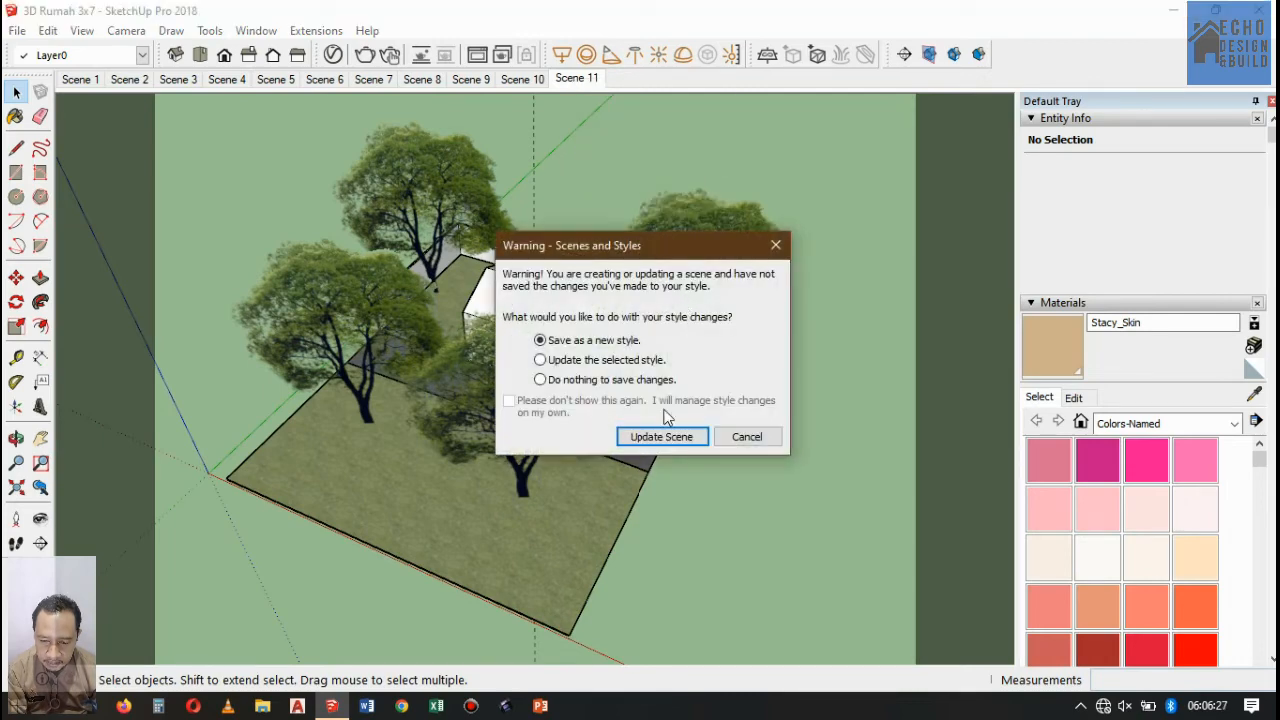
pyautogui.click(661, 437)
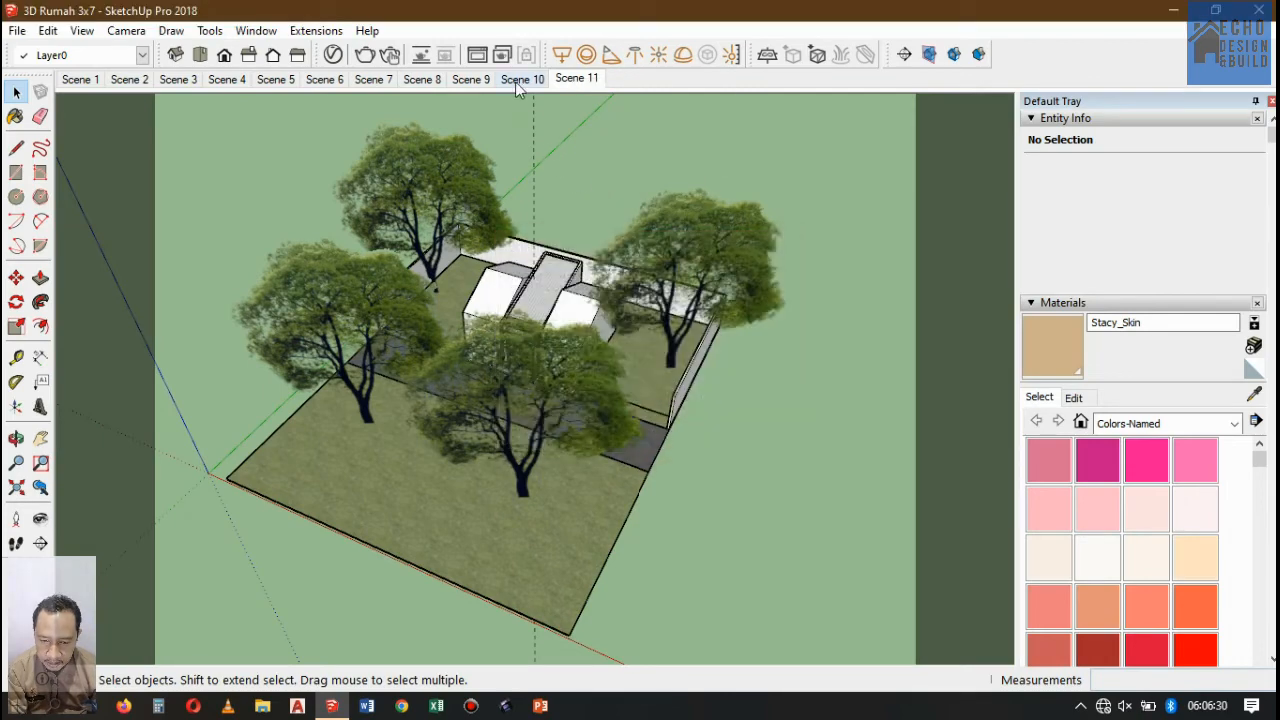
# - Hide the section planes, cuts and fill in Scene 10 as well, and update that scene with the changes saved as a new style
pyautogui.click(521, 82)
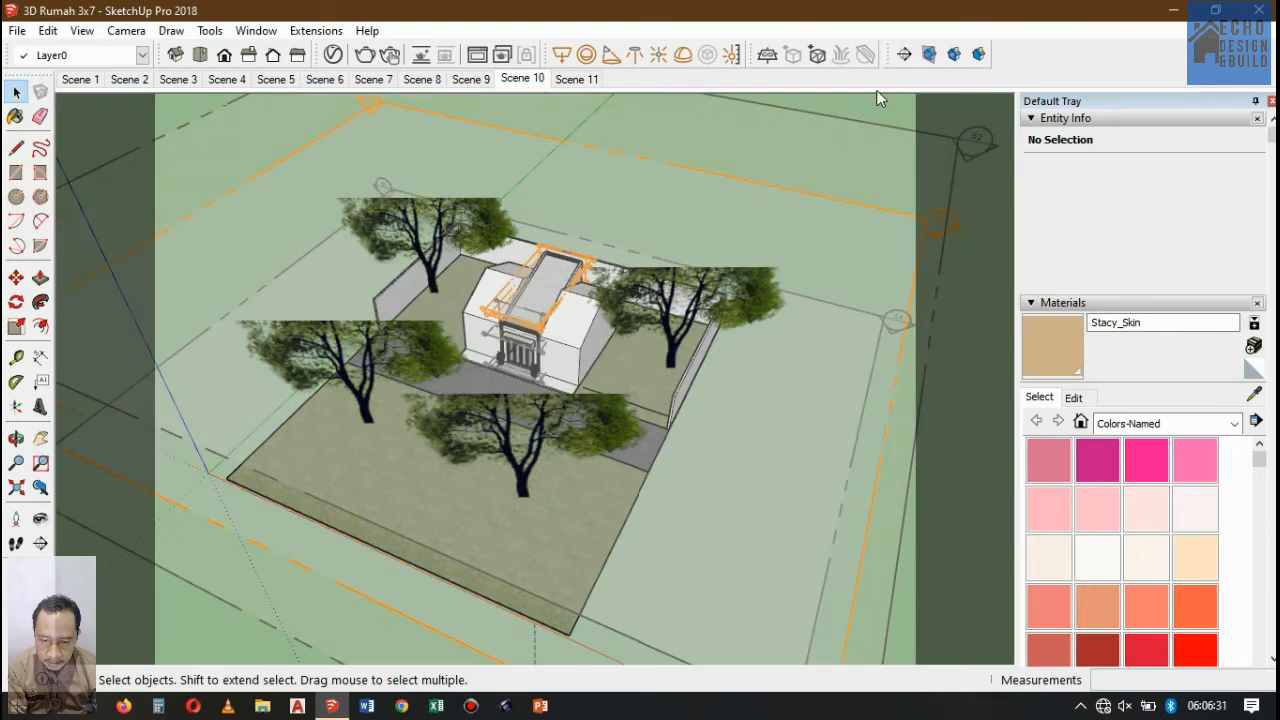
pyautogui.click(929, 56)
pyautogui.click(954, 55)
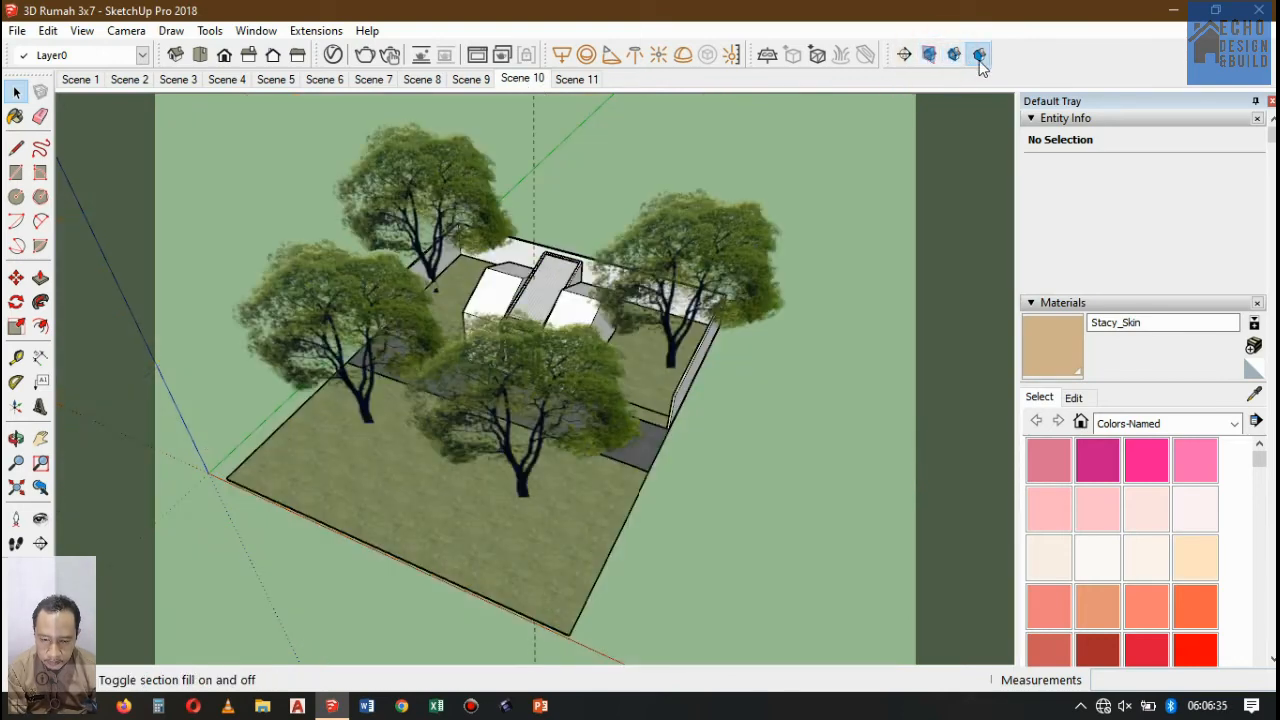
pyautogui.click(979, 60)
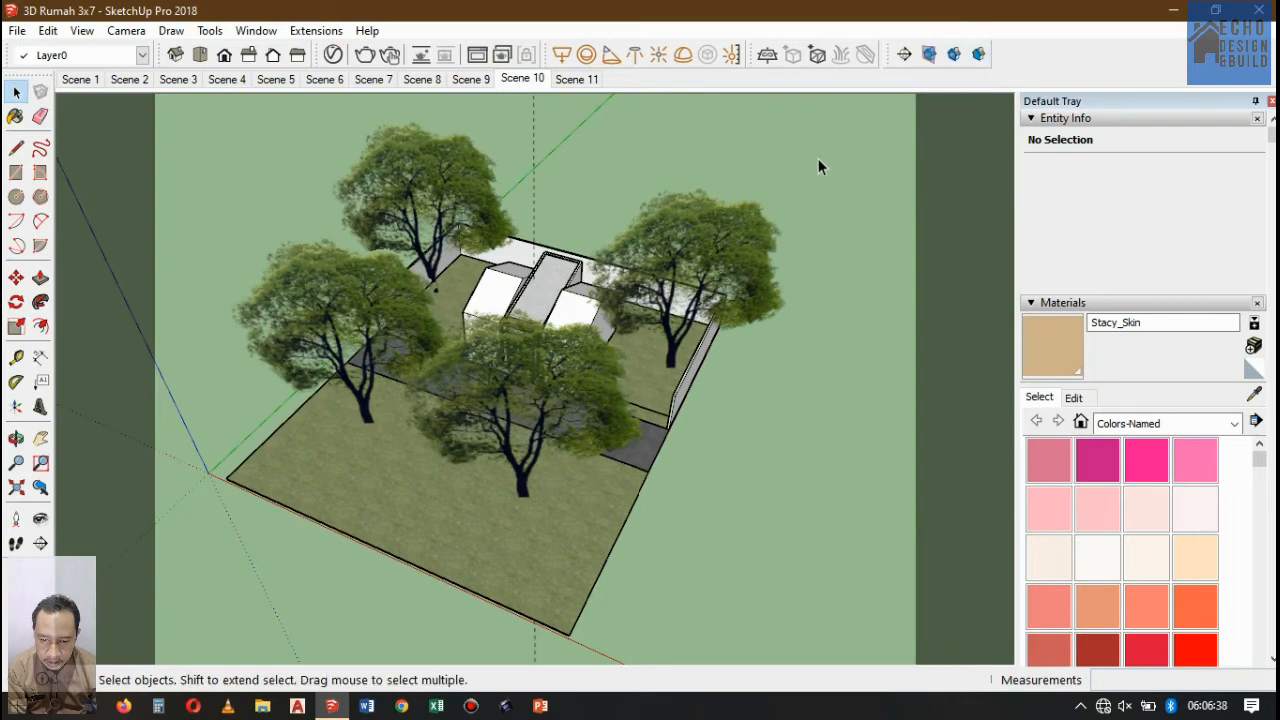
pyautogui.rightClick(528, 74)
pyautogui.click(579, 154)
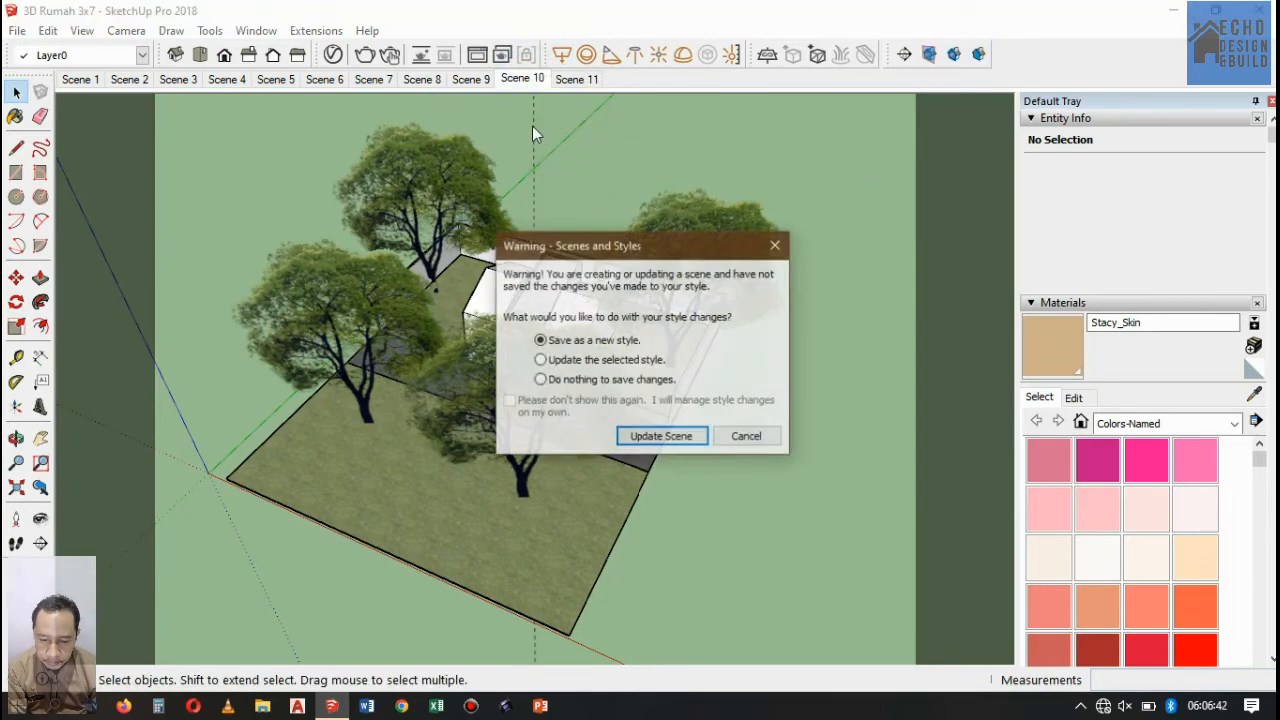
pyautogui.click(660, 434)
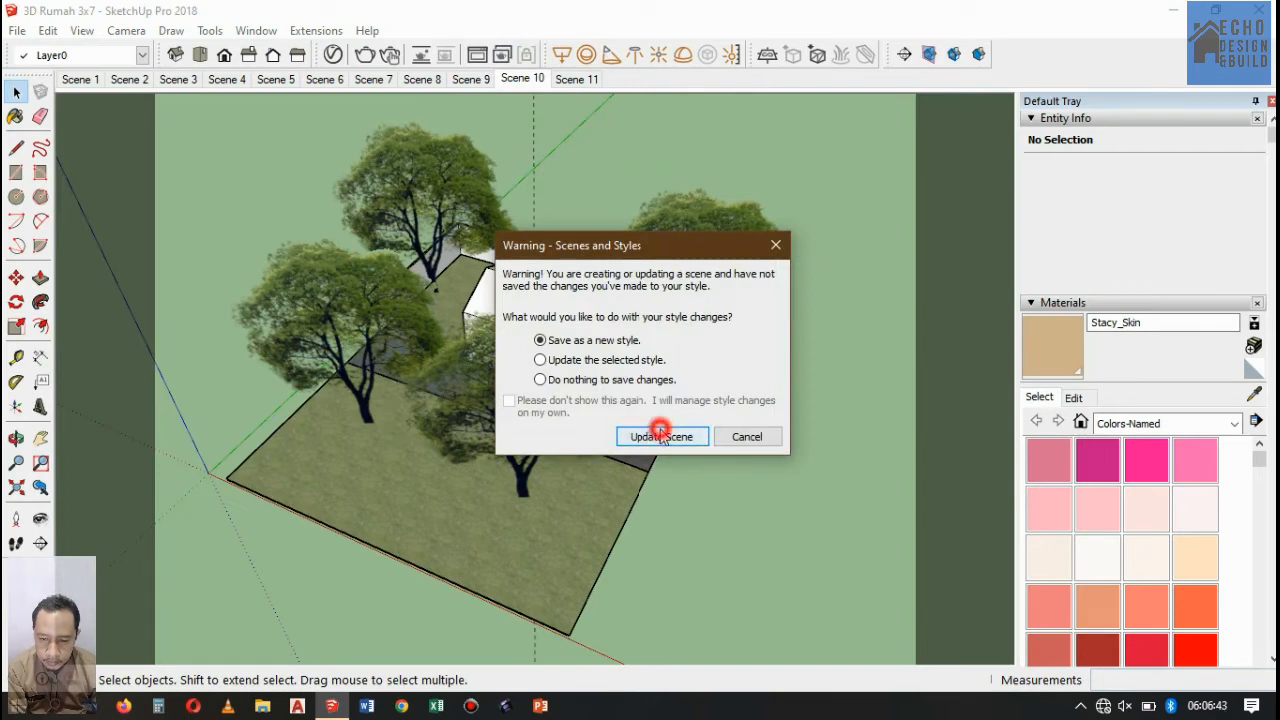
# - Go back through Scenes 9 to 1 one by one and check each scene's view and section display
pyautogui.click(469, 80)
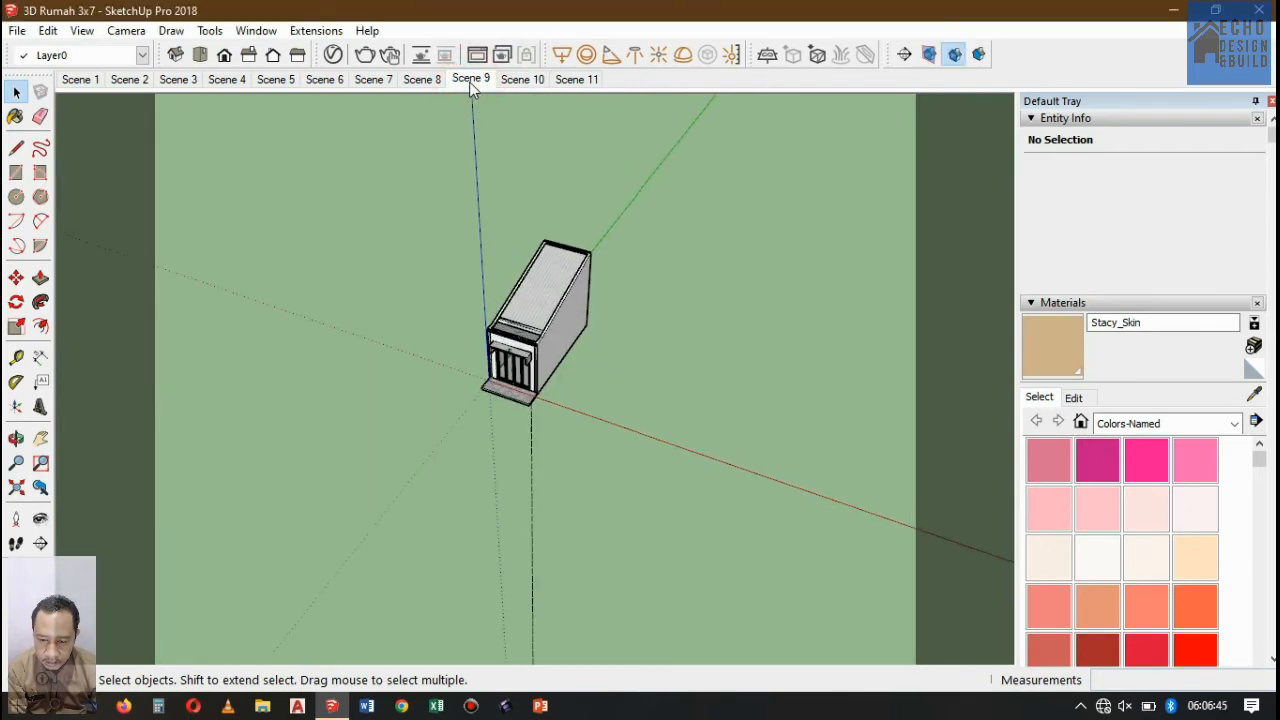
pyautogui.click(422, 79)
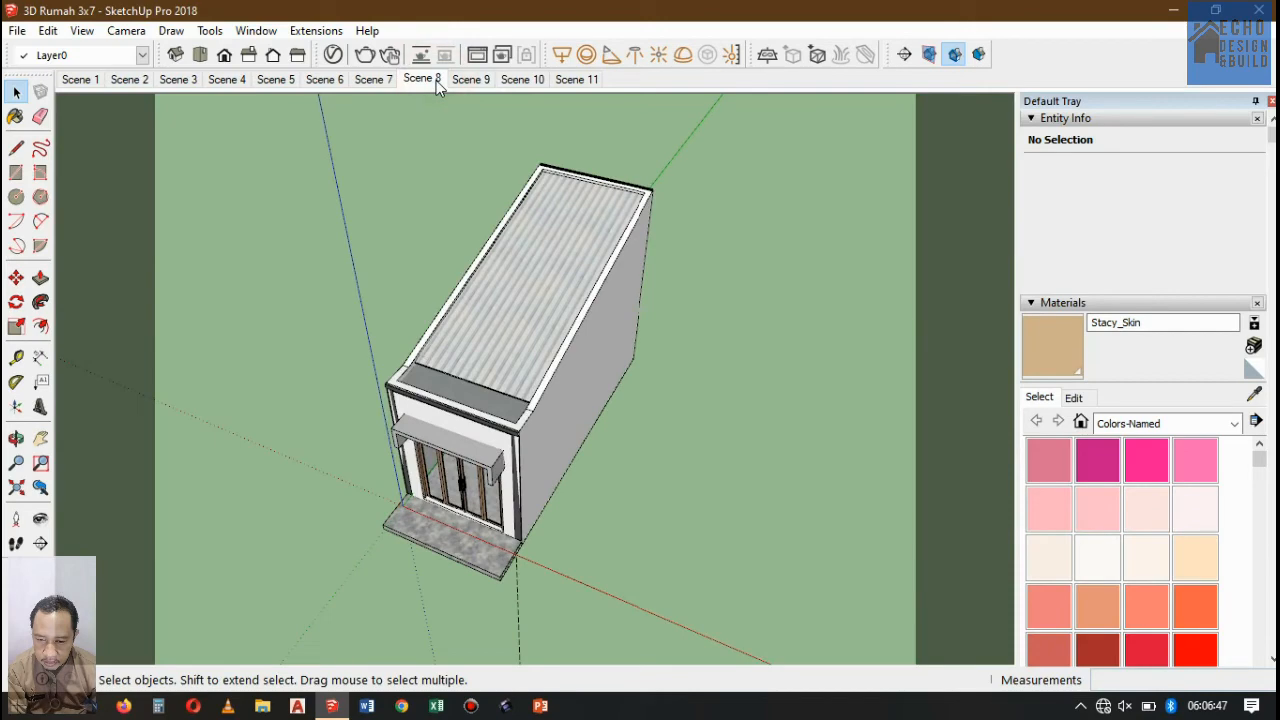
pyautogui.click(372, 79)
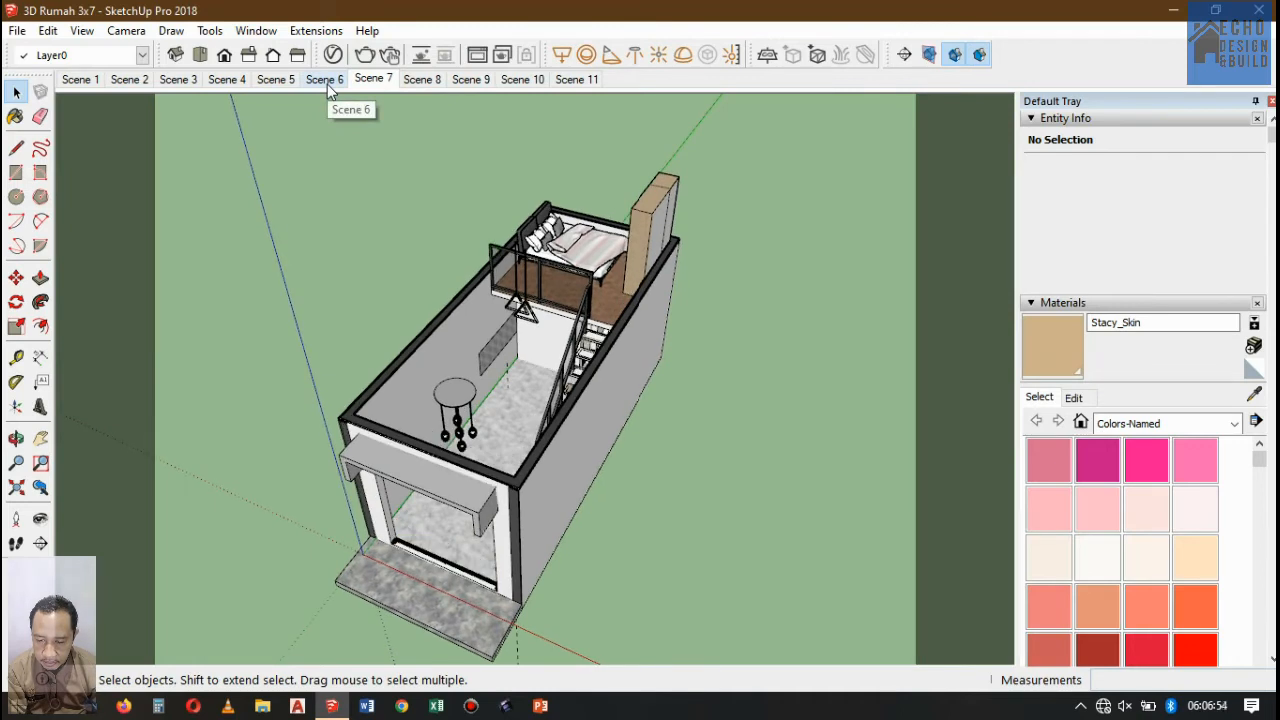
pyautogui.click(328, 82)
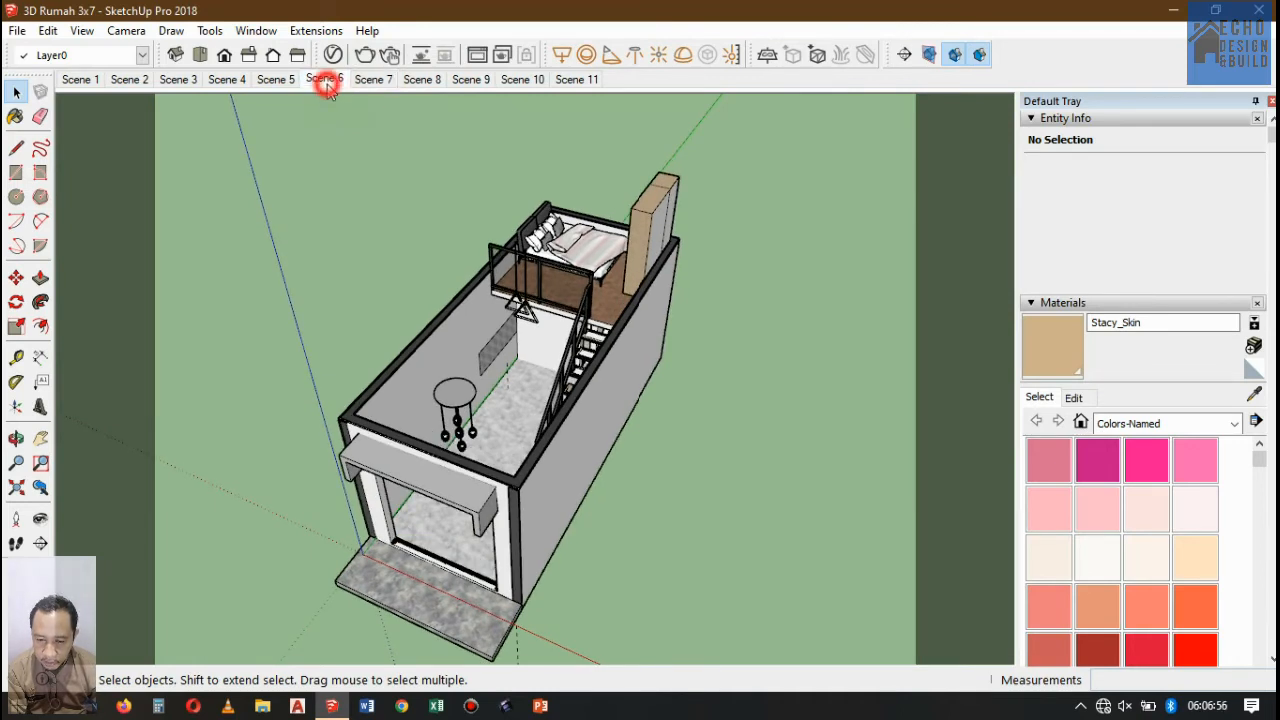
pyautogui.click(255, 82)
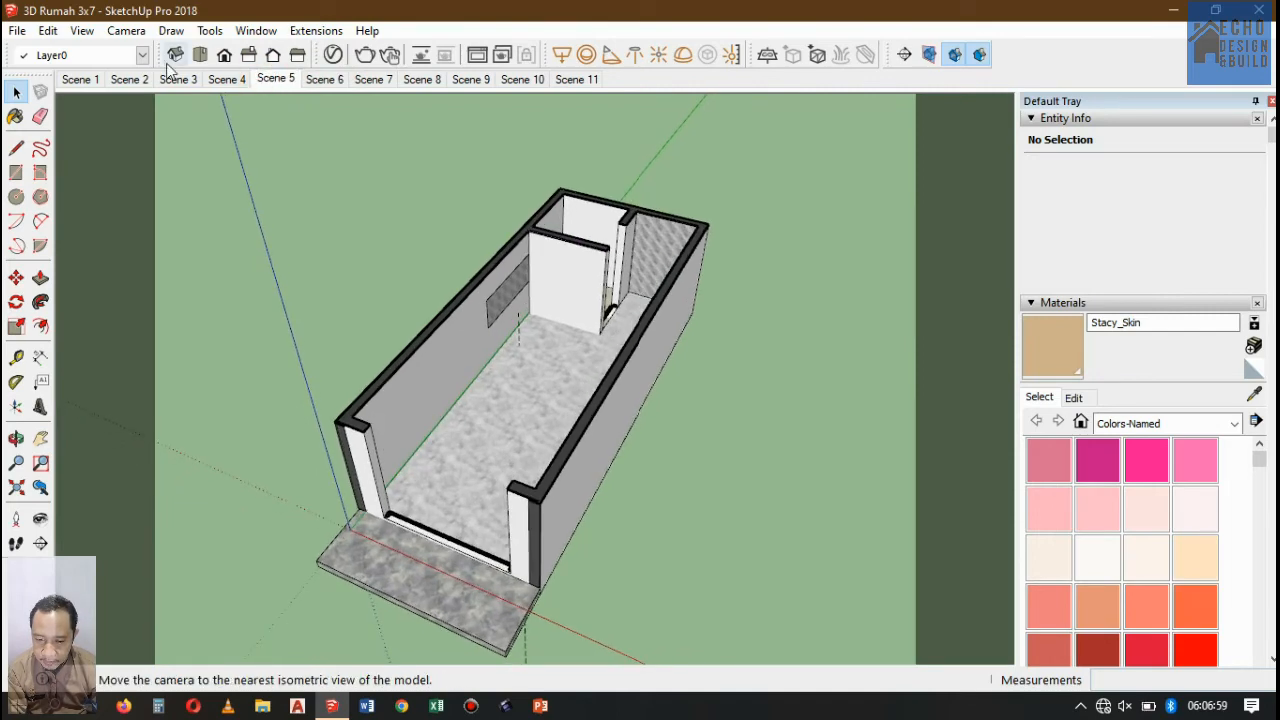
pyautogui.click(223, 84)
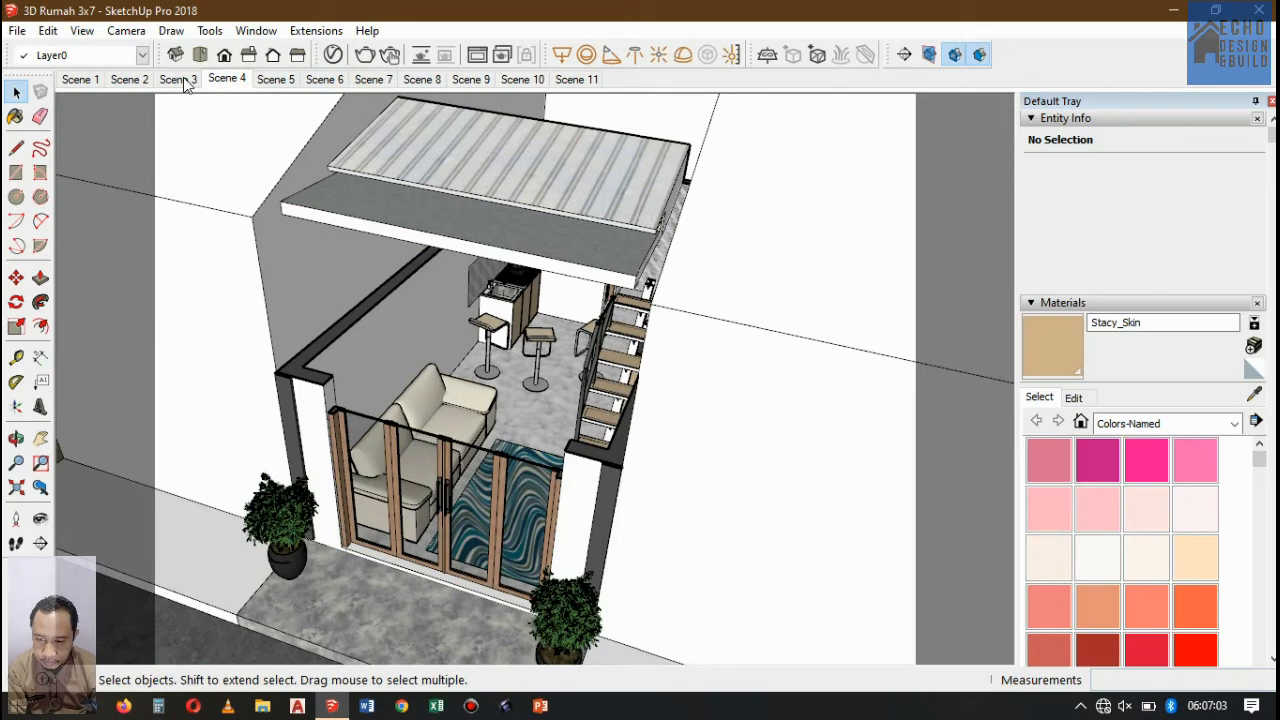
pyautogui.click(180, 81)
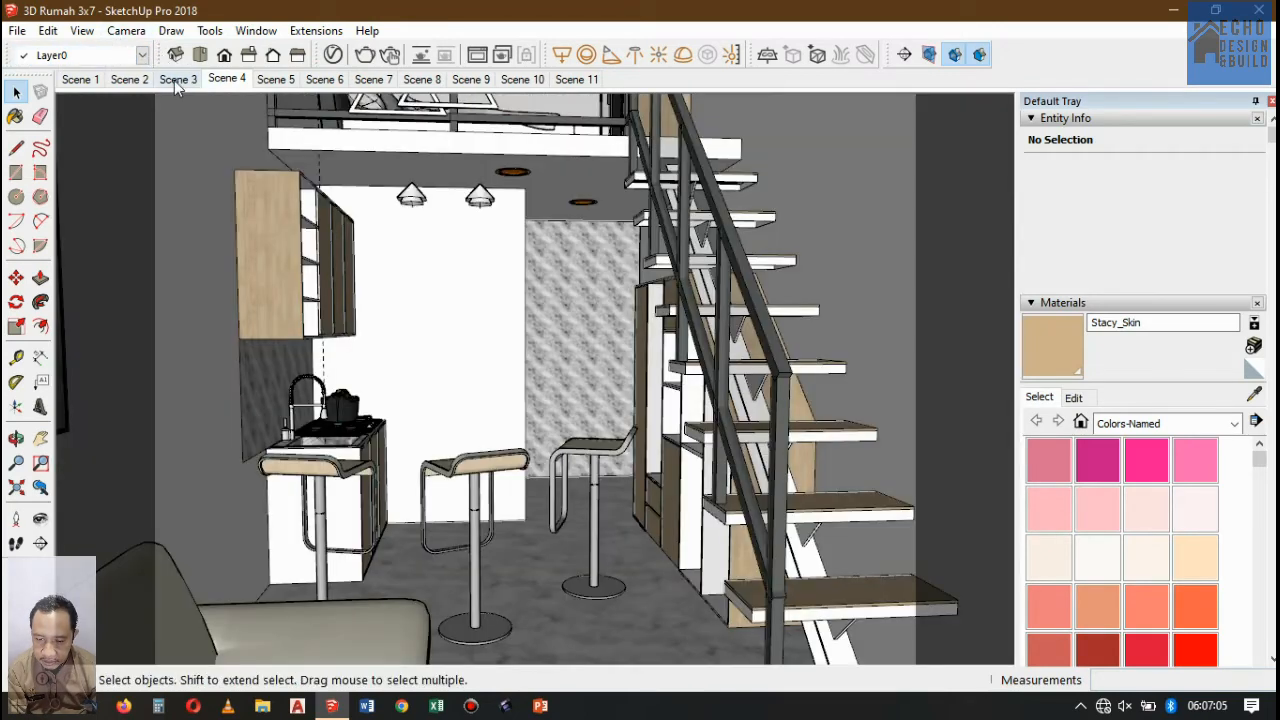
pyautogui.click(175, 82)
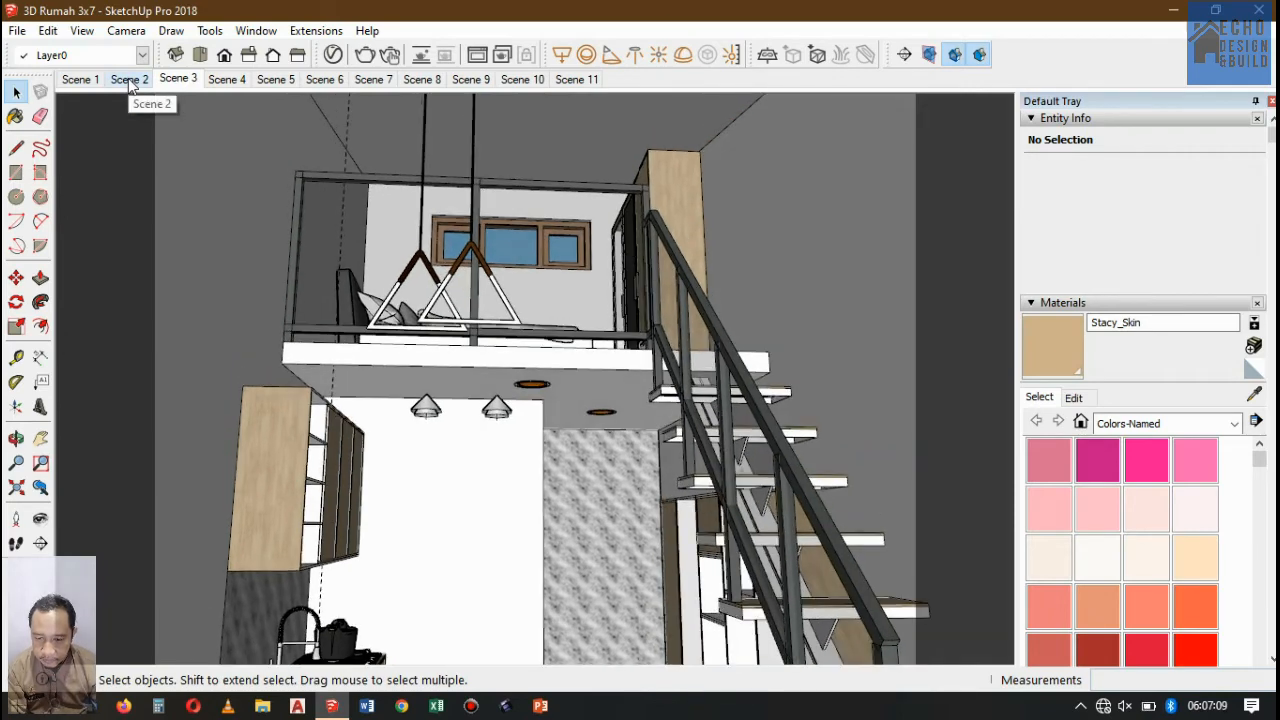
pyautogui.click(130, 80)
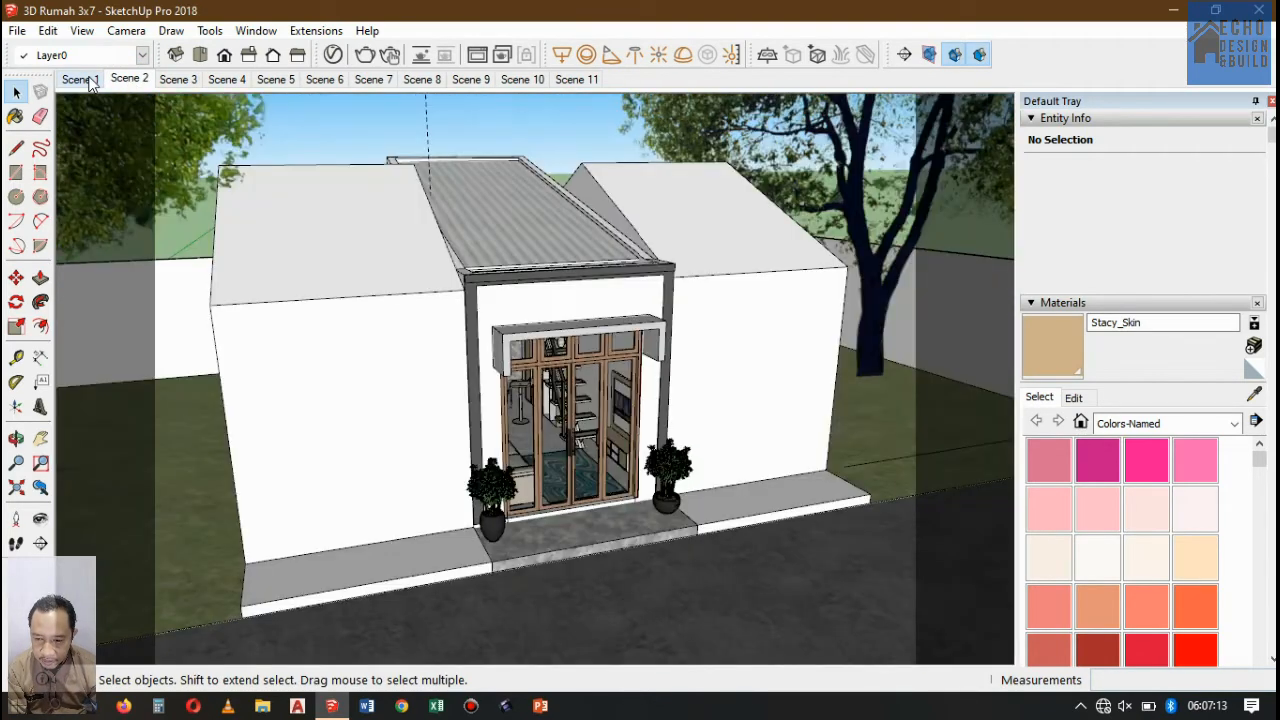
pyautogui.click(88, 80)
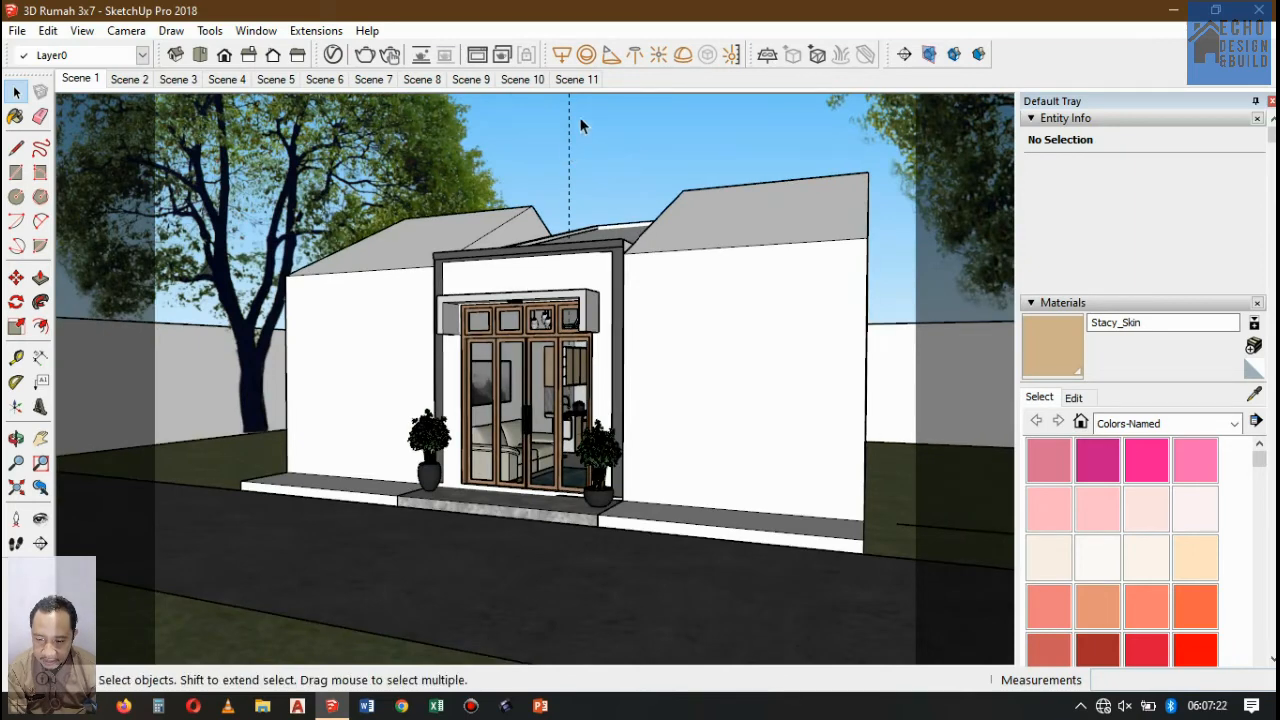
# - Play the scene animation from Scene 1 to review all the transitions, and stop it when done
pyautogui.rightClick(84, 86)
pyautogui.click(153, 216)
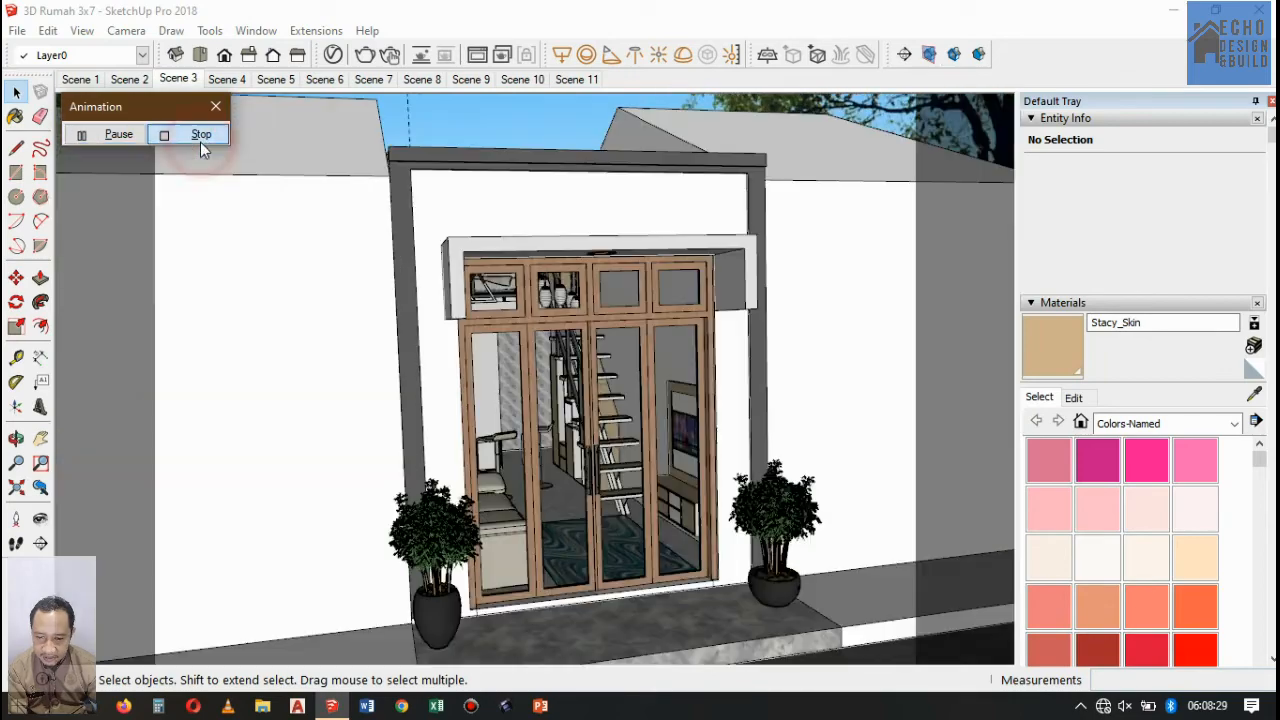
pyautogui.click(200, 141)
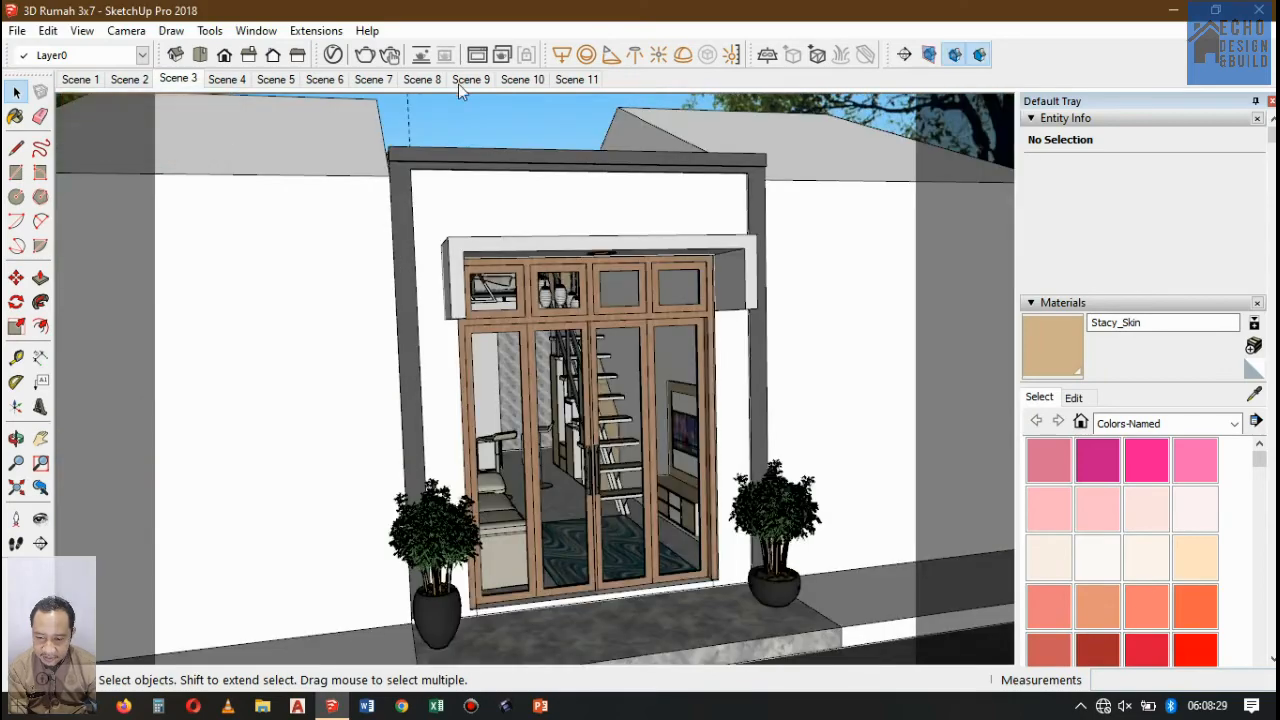
# - Turn the section planes and section cuts back on in Scene 10 and update the scene
pyautogui.click(521, 83)
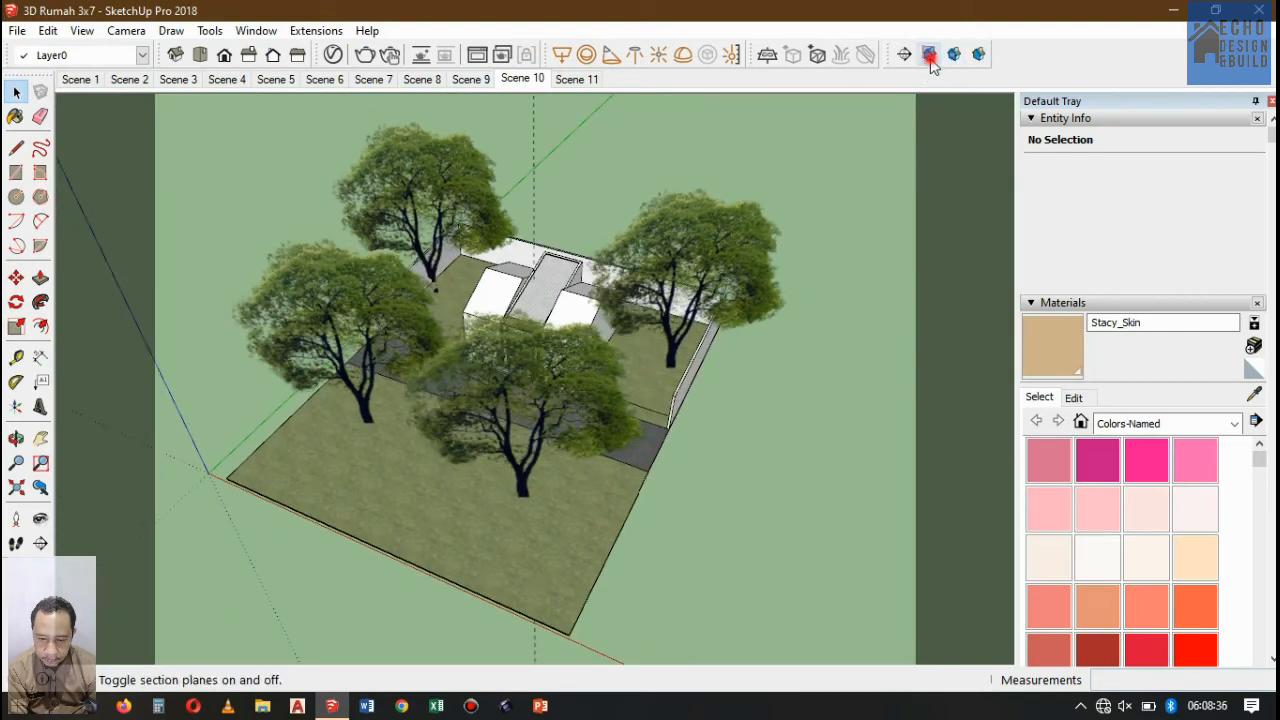
pyautogui.click(929, 57)
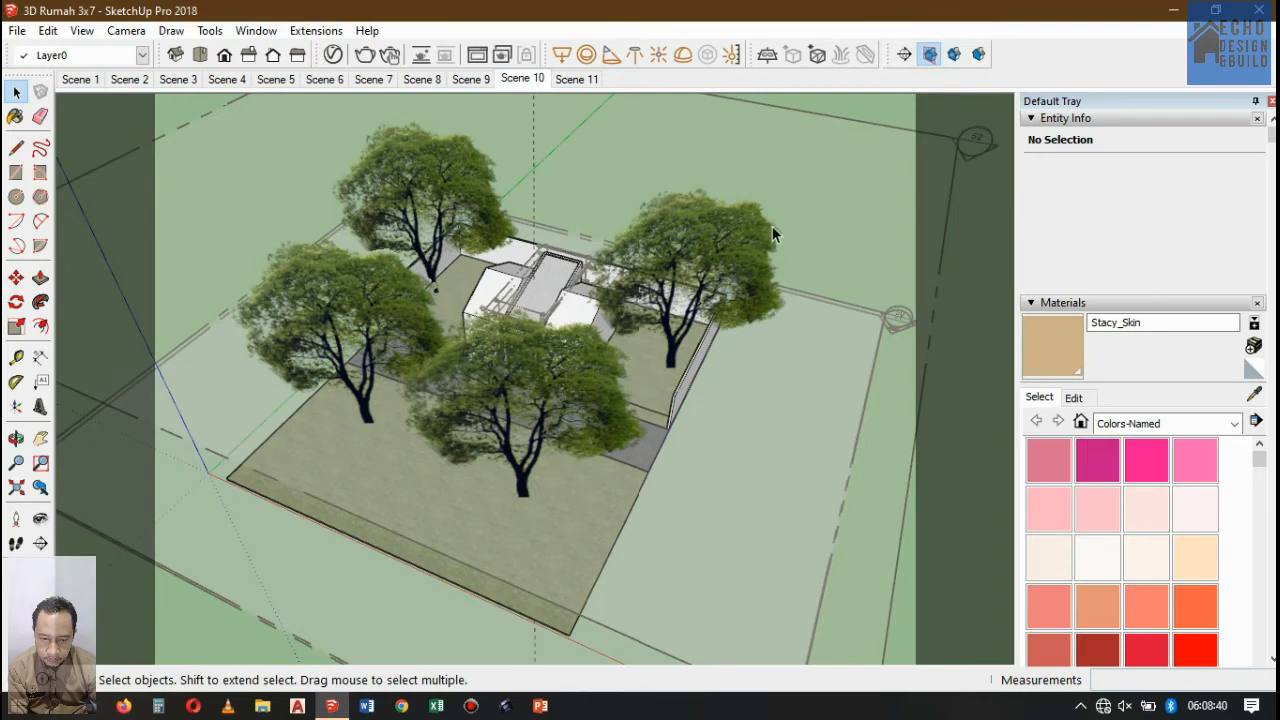
pyautogui.click(954, 54)
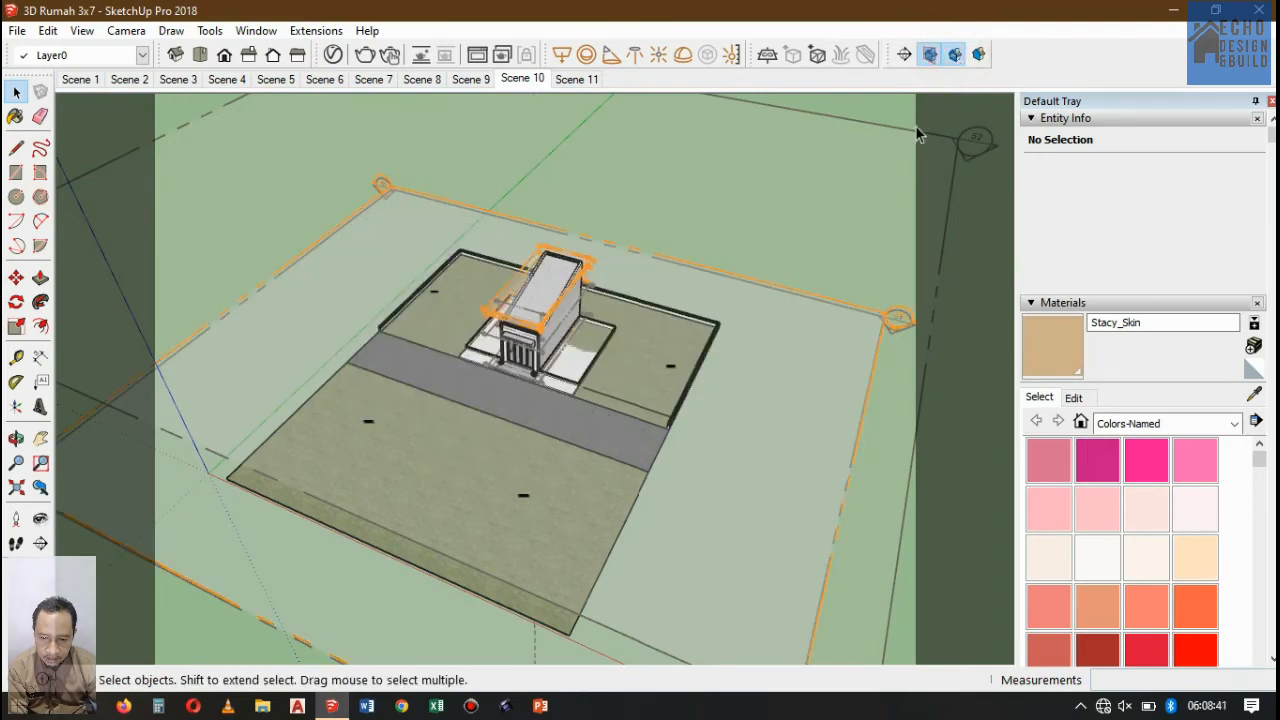
pyautogui.rightClick(524, 78)
pyautogui.click(588, 166)
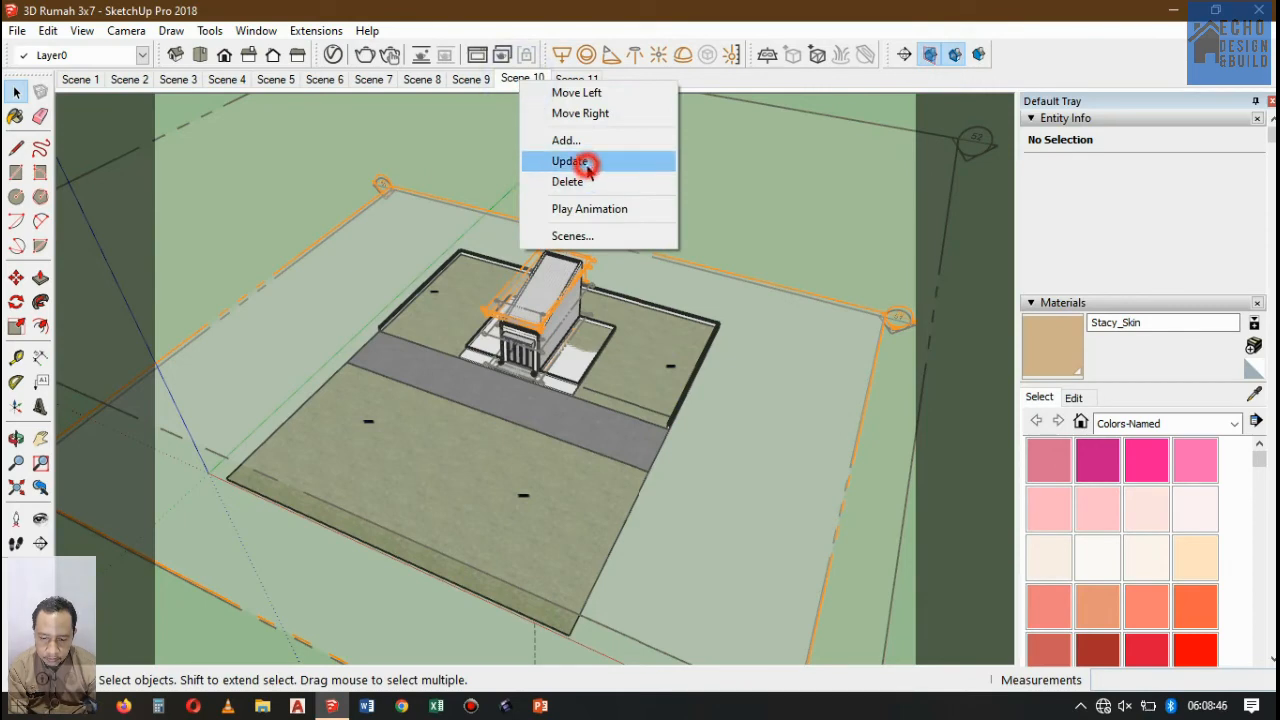
pyautogui.click(657, 437)
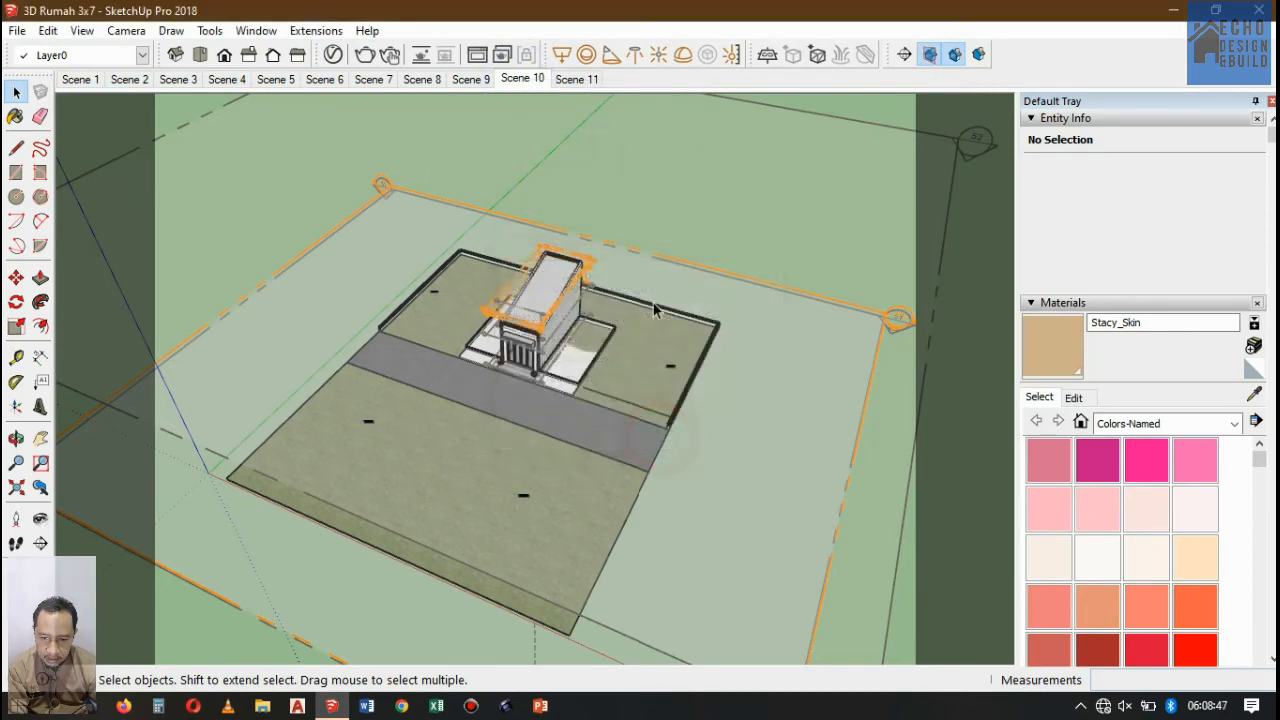
# - Show the section planes and section cuts again in Scene 11, update the scene, and leave nothing selected
pyautogui.click(577, 79)
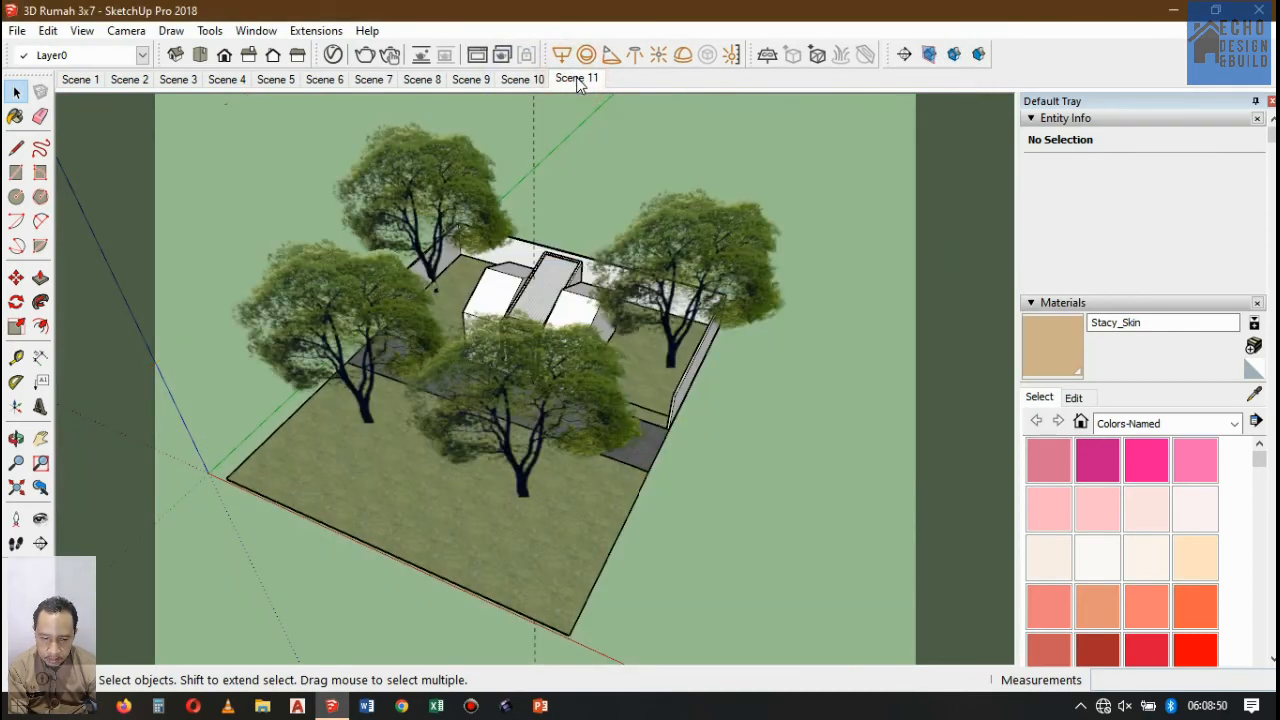
pyautogui.click(929, 54)
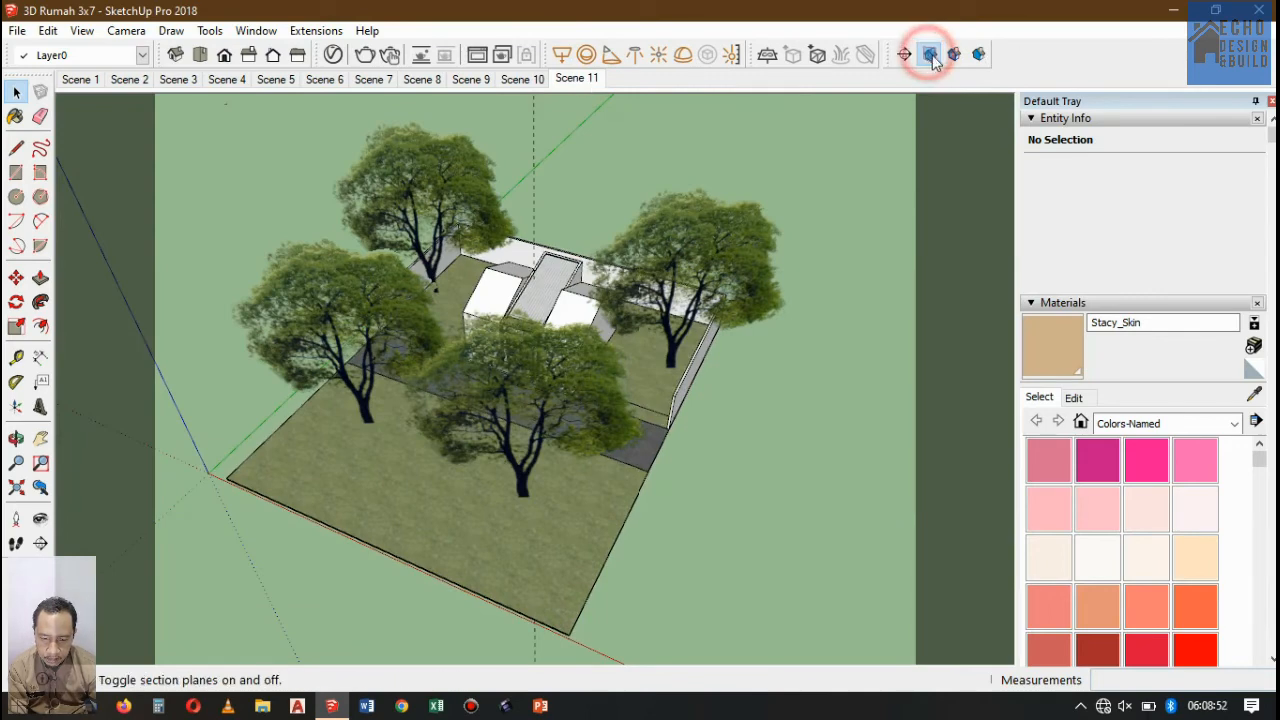
pyautogui.click(955, 54)
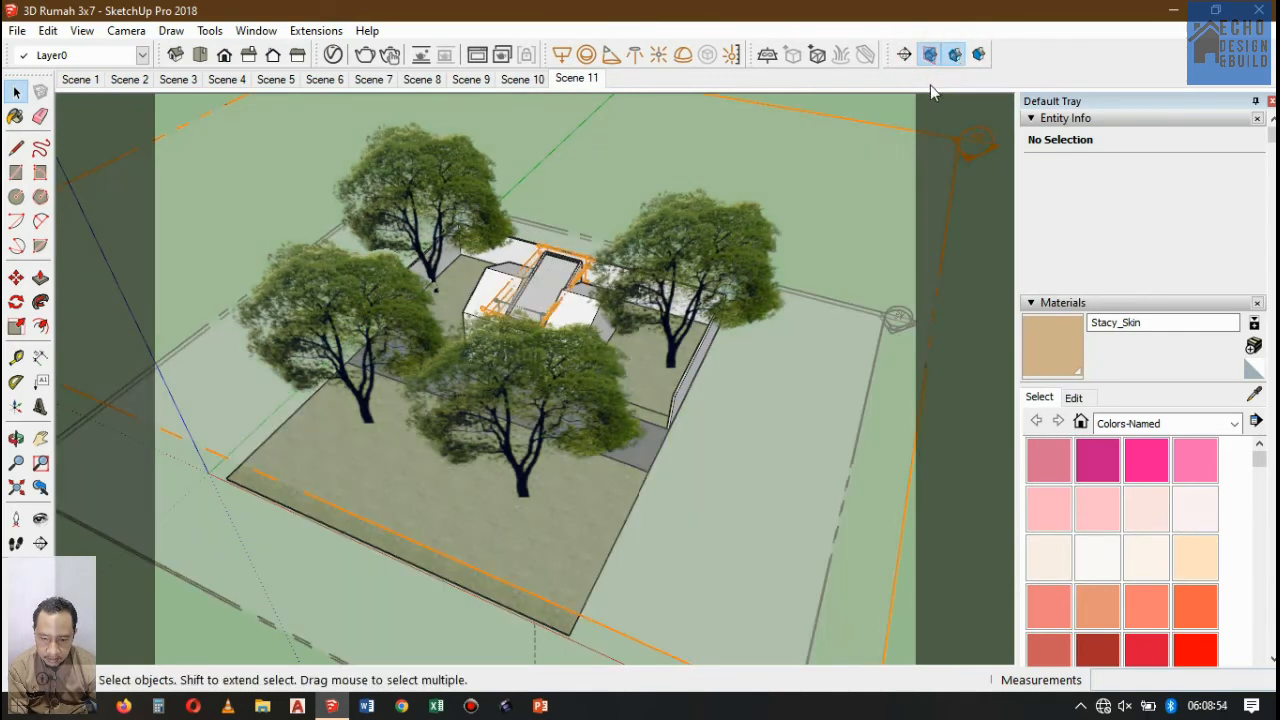
pyautogui.rightClick(573, 79)
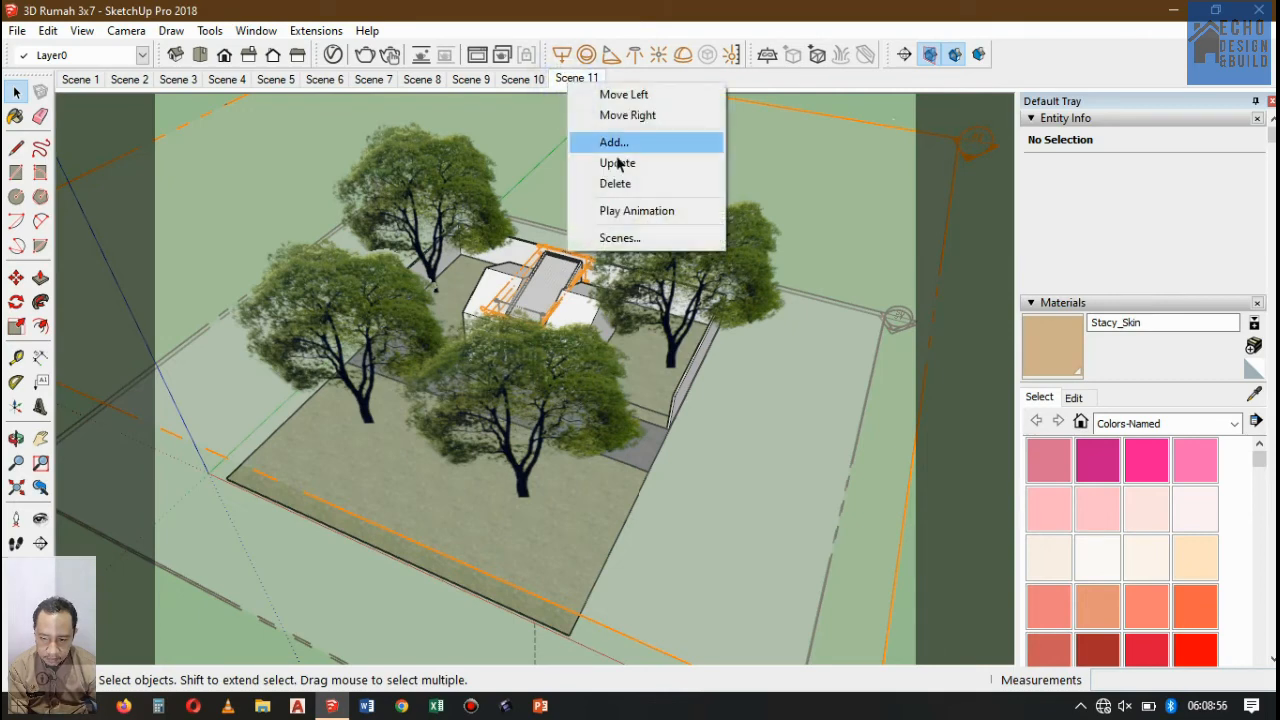
pyautogui.click(614, 163)
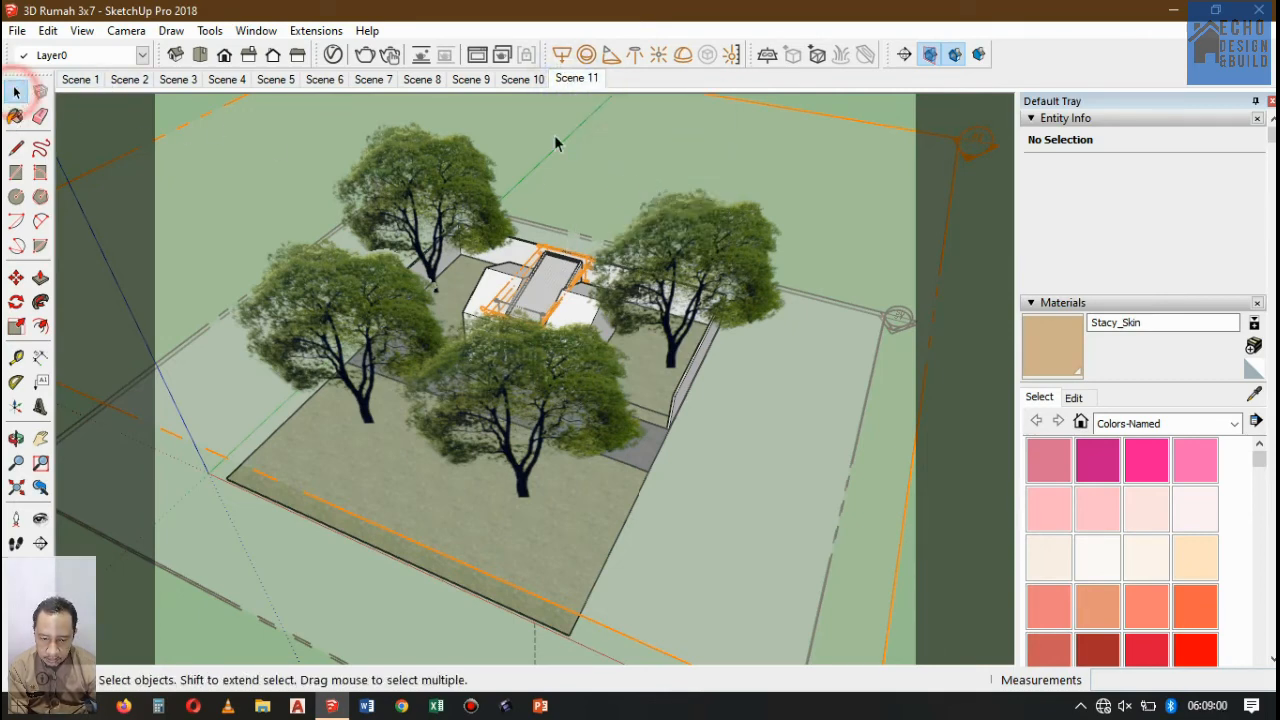
pyautogui.click(831, 156)
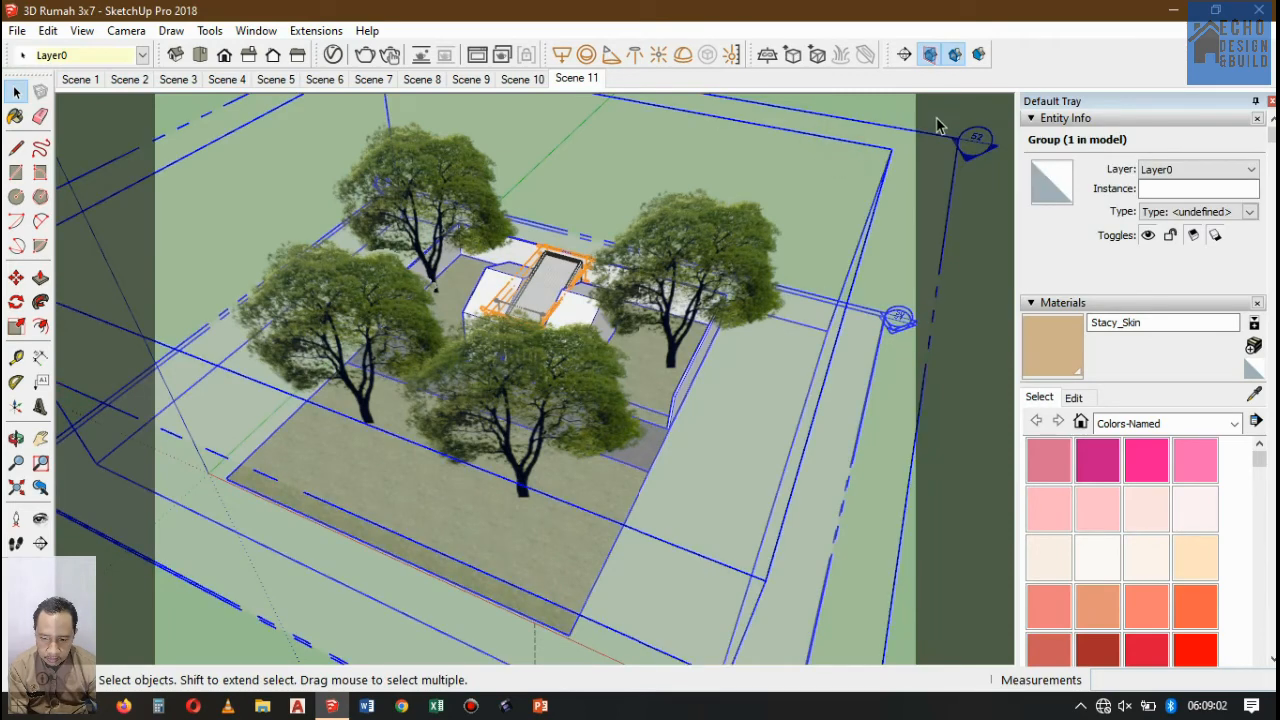
pyautogui.click(855, 122)
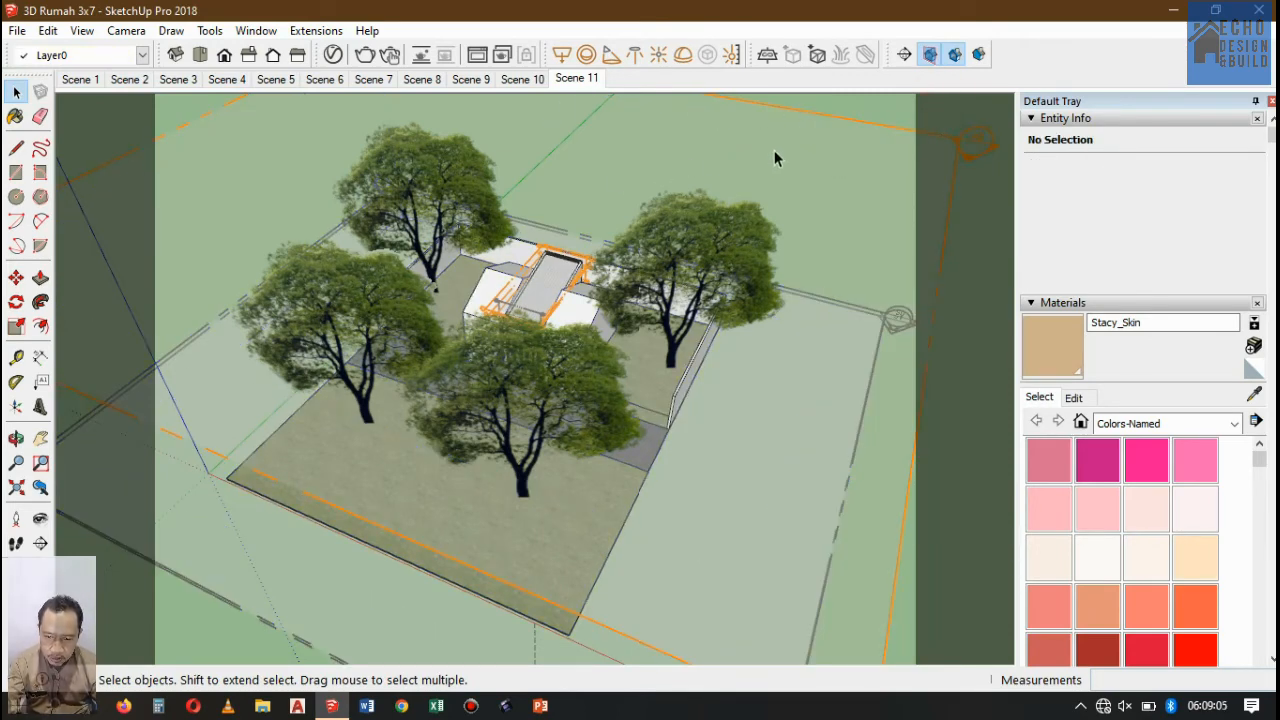
# - Check the transition from Scene 9 to Scene 10 and update Scene 10 with its section planes and cuts shown
pyautogui.click(475, 80)
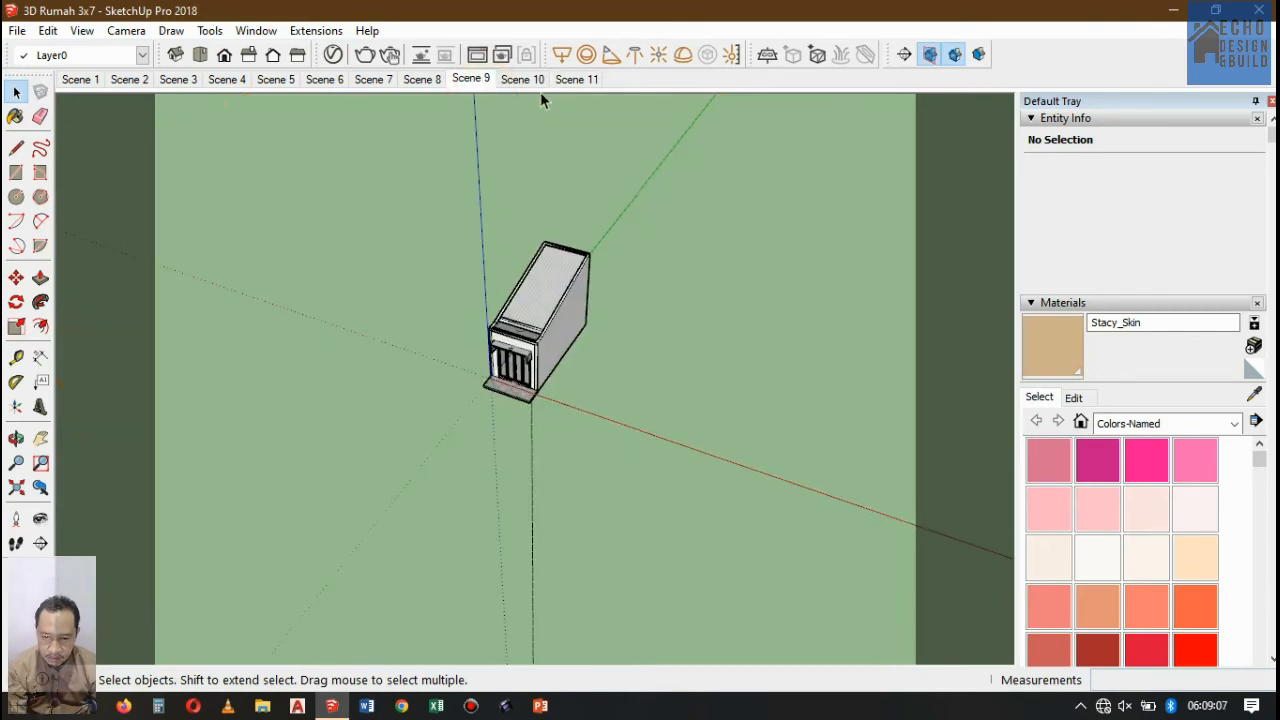
pyautogui.click(534, 84)
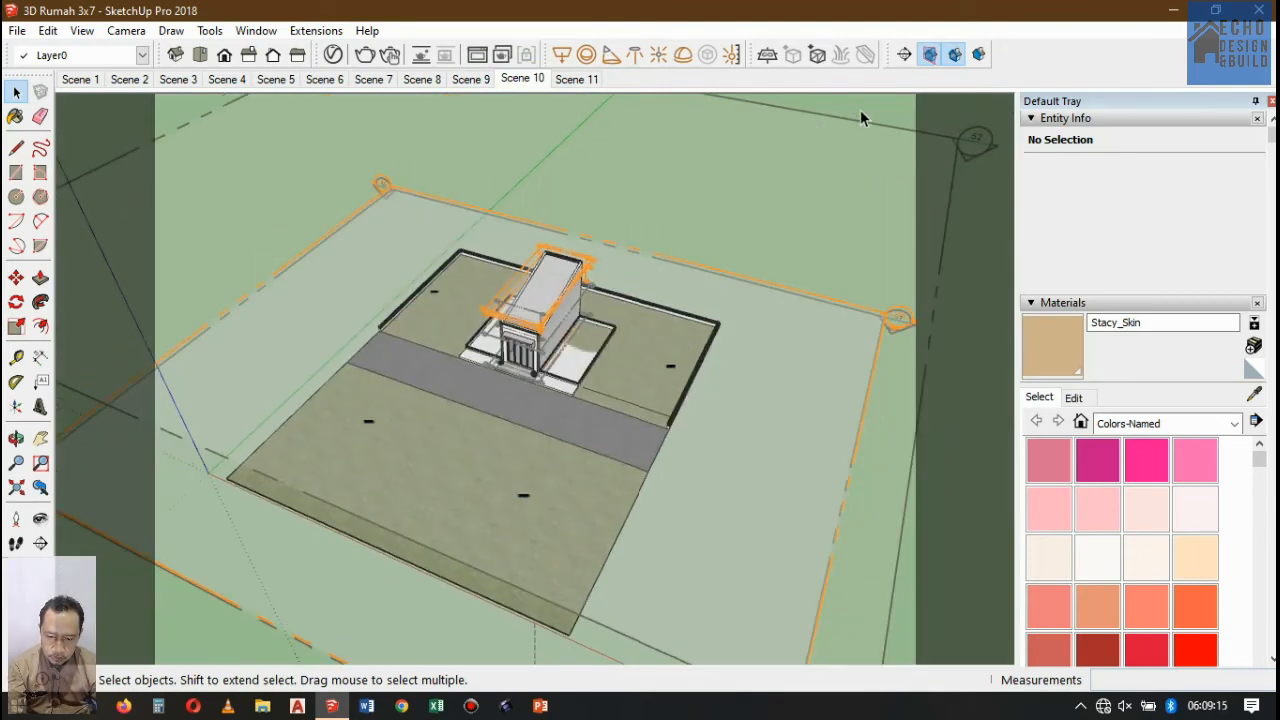
pyautogui.rightClick(527, 82)
pyautogui.click(587, 162)
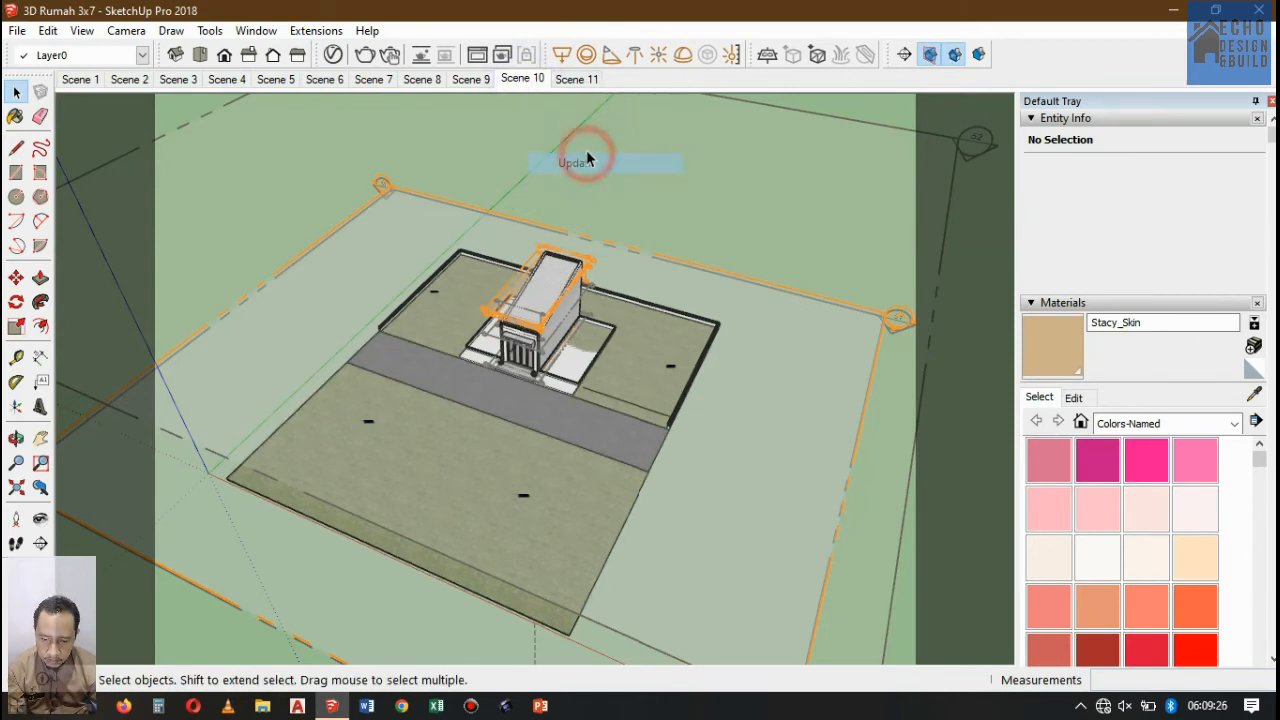
# - Compare Scene 11 with Scene 10, turn the section planes and section cuts on in Scene 11, and update that scene
pyautogui.click(592, 79)
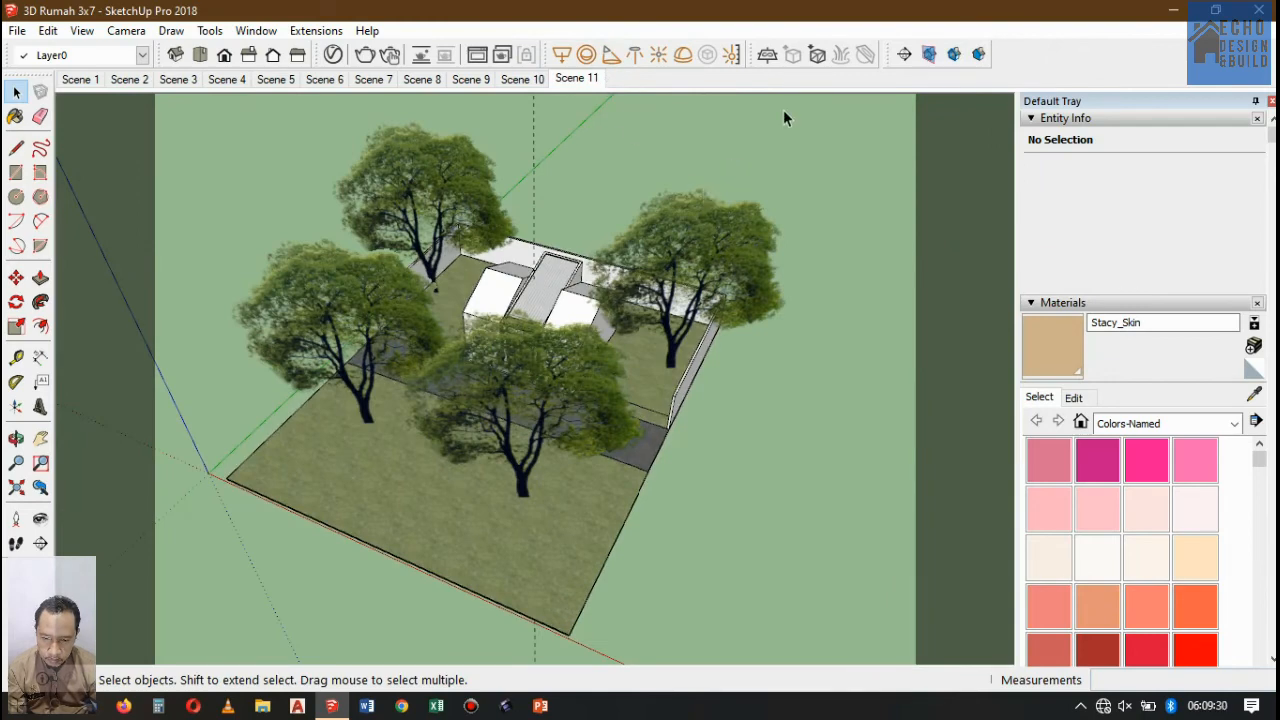
pyautogui.click(530, 79)
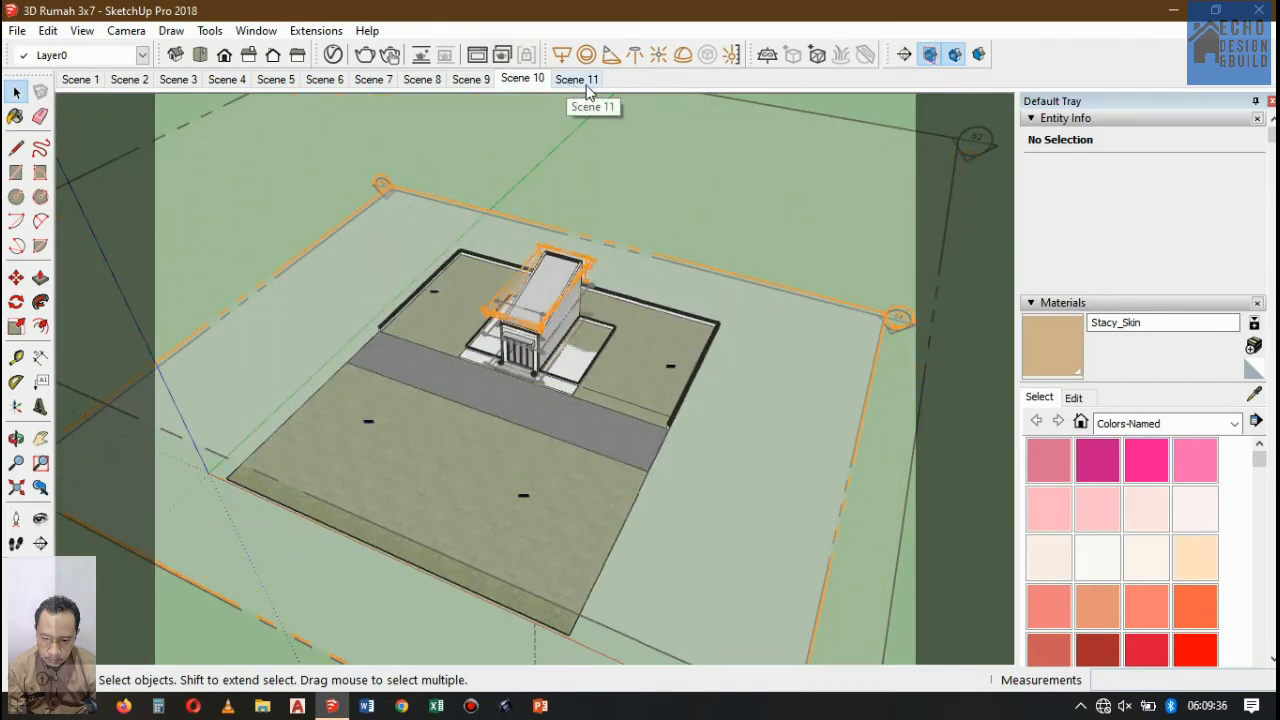
pyautogui.click(578, 84)
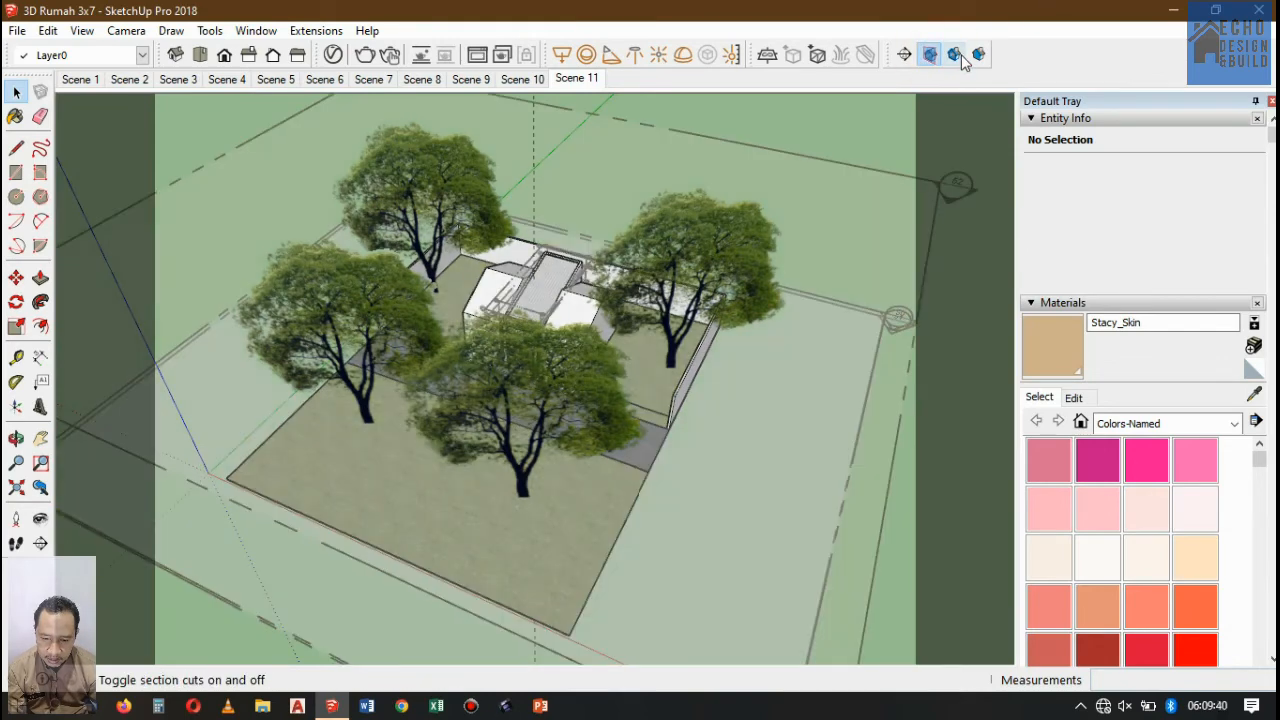
pyautogui.click(956, 55)
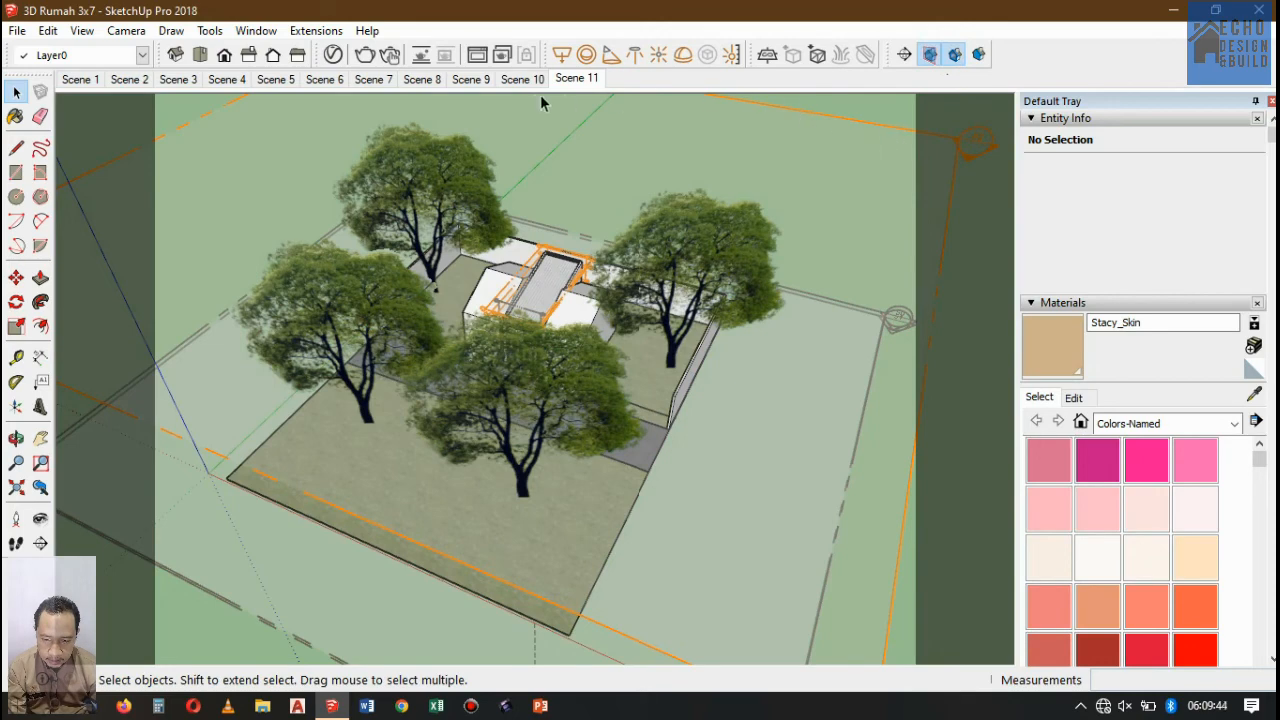
pyautogui.rightClick(584, 78)
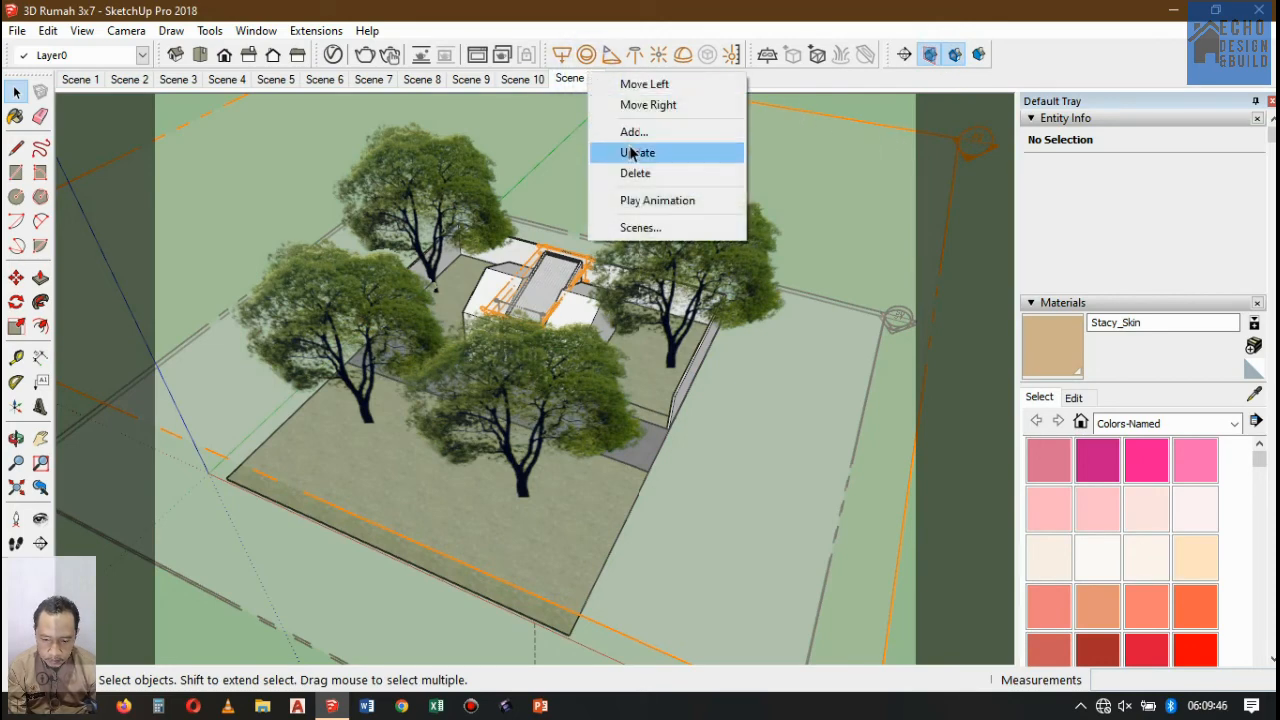
pyautogui.click(630, 148)
pyautogui.click(655, 436)
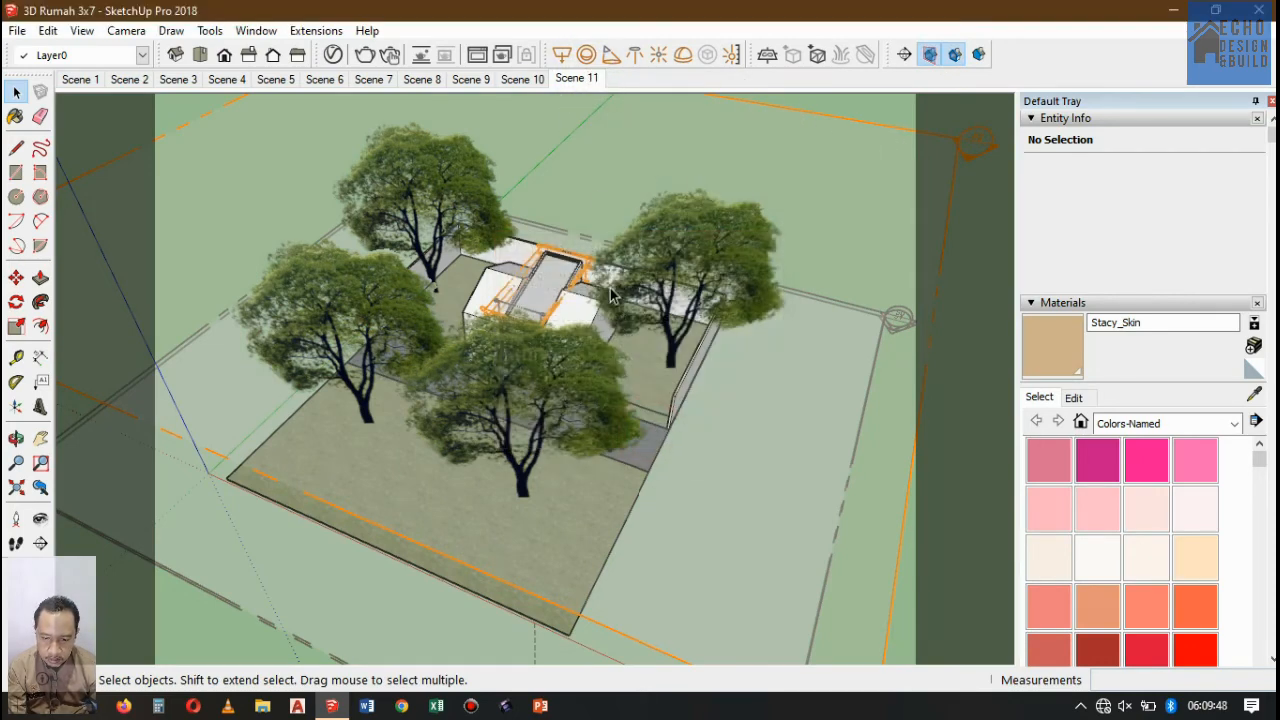
# - Check the transitions between Scenes 9, 10 and 11, and save the model
pyautogui.click(520, 79)
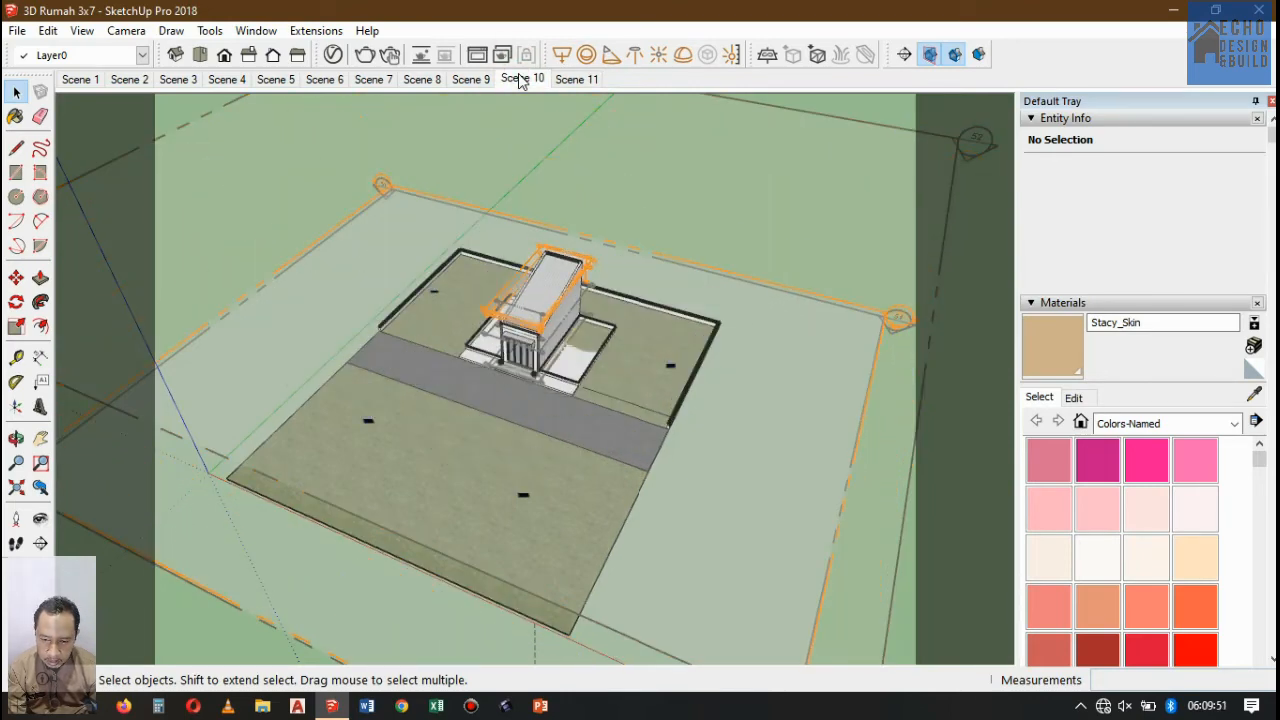
pyautogui.click(472, 79)
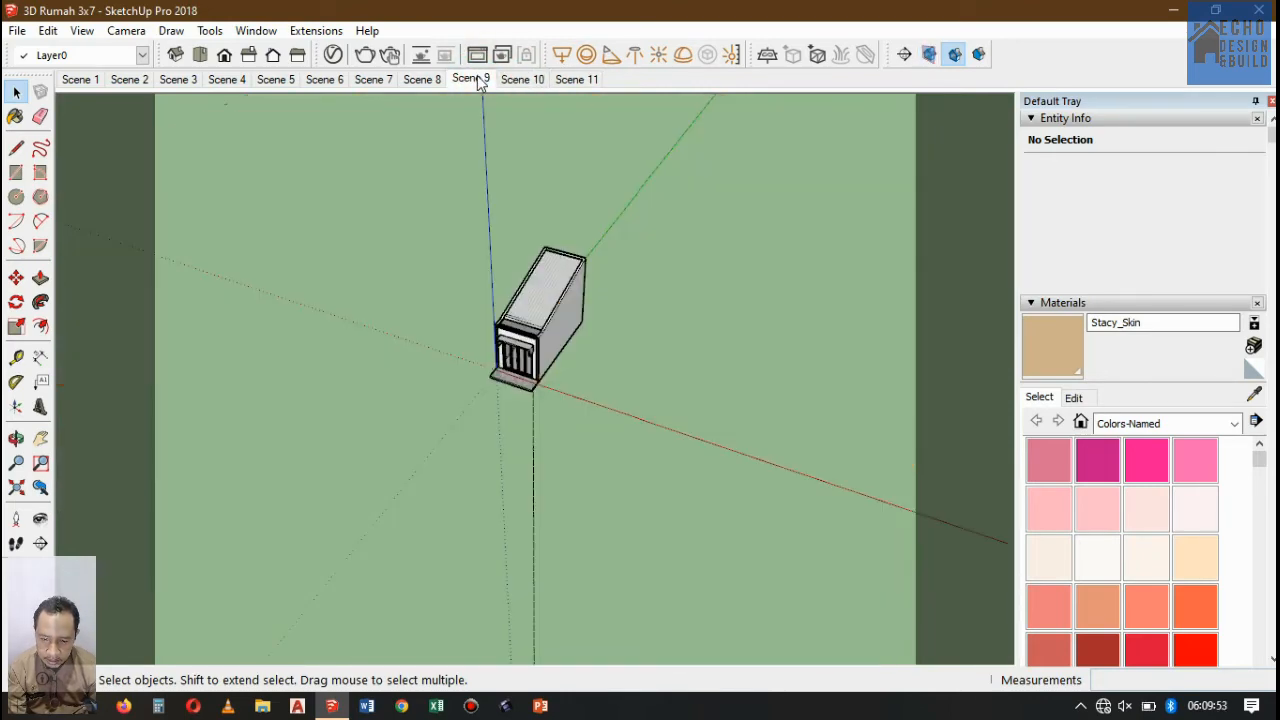
pyautogui.click(525, 87)
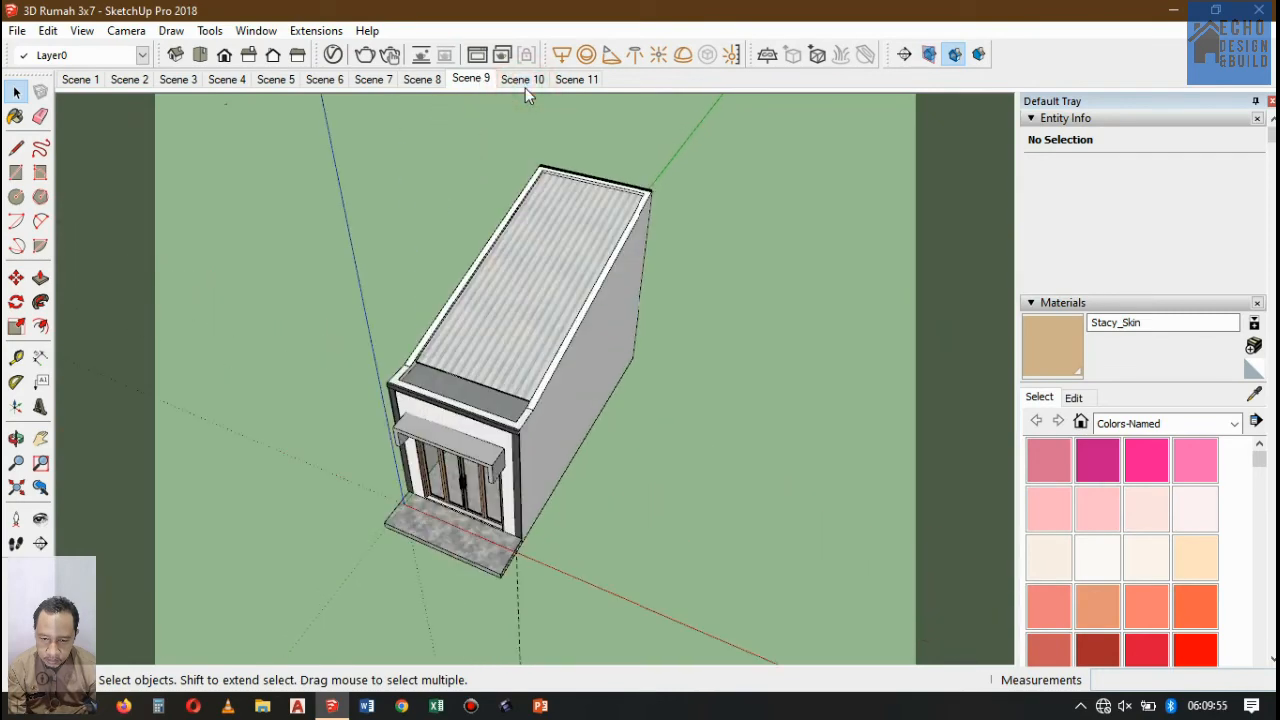
pyautogui.click(530, 80)
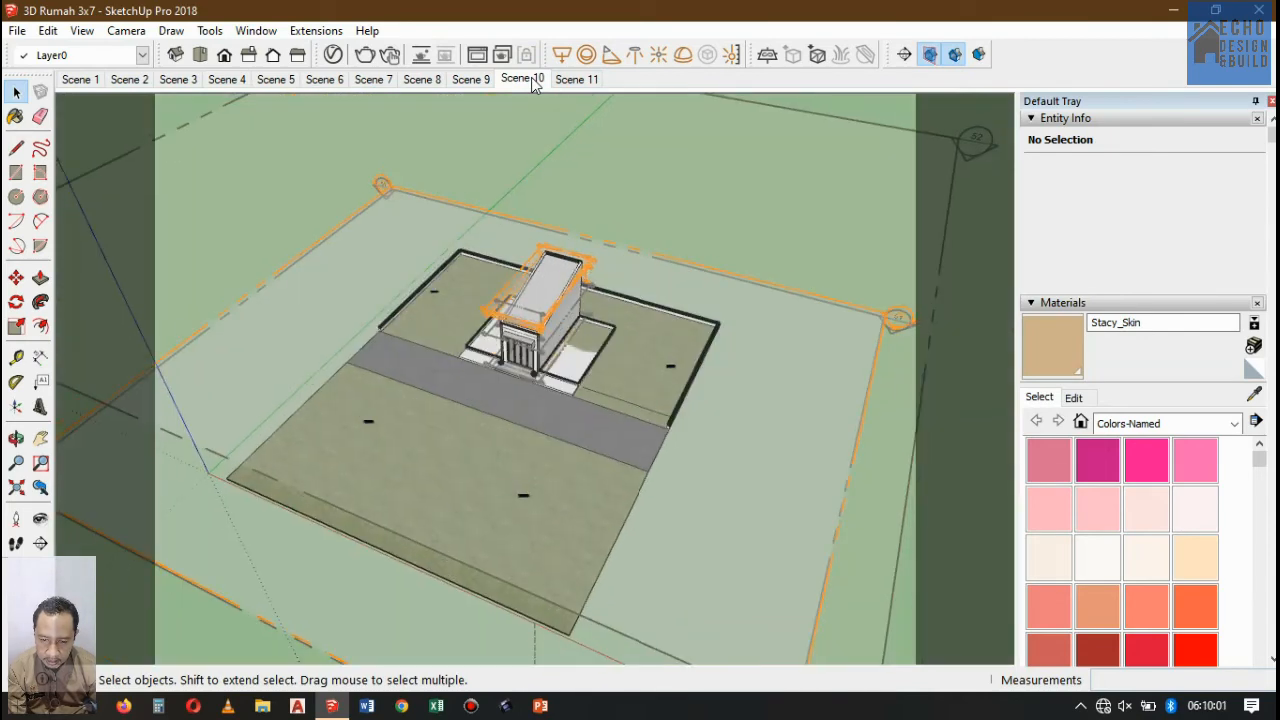
pyautogui.click(580, 80)
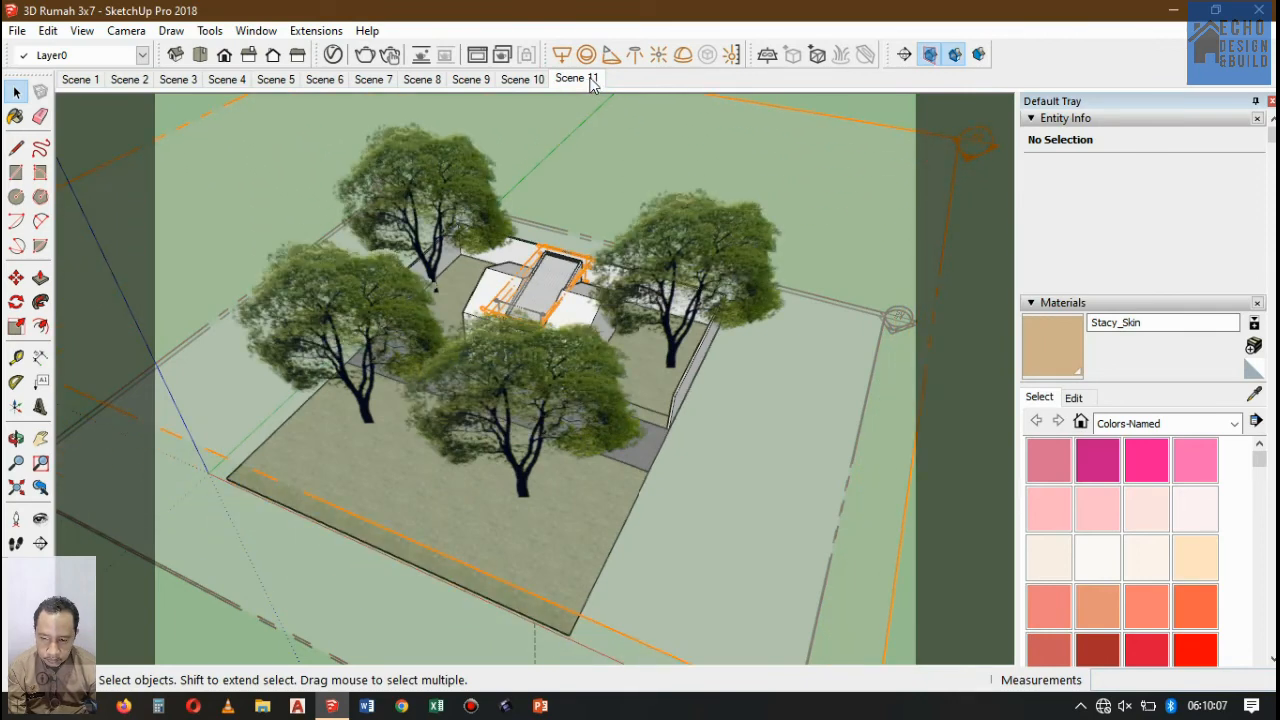
pyautogui.click(18, 31)
pyautogui.click(80, 97)
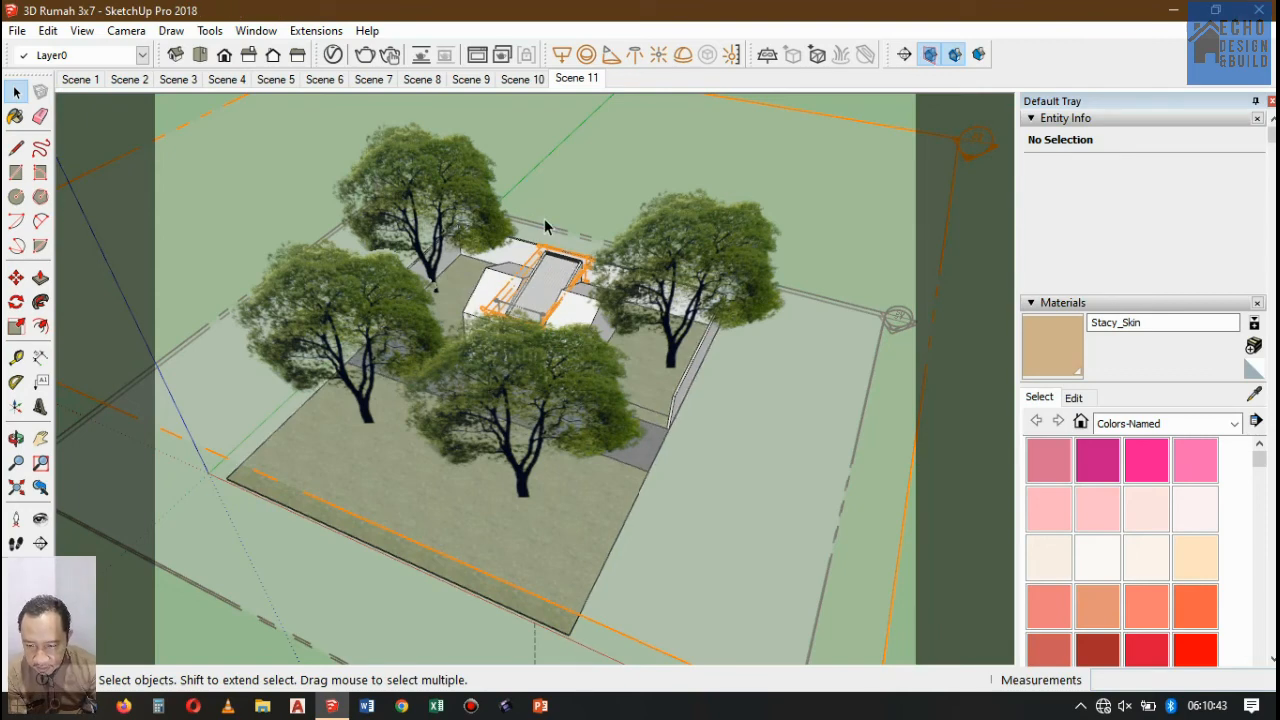
# - Play the scene animation from Scene 1 through all the scenes and stop it at the end
pyautogui.rightClick(93, 80)
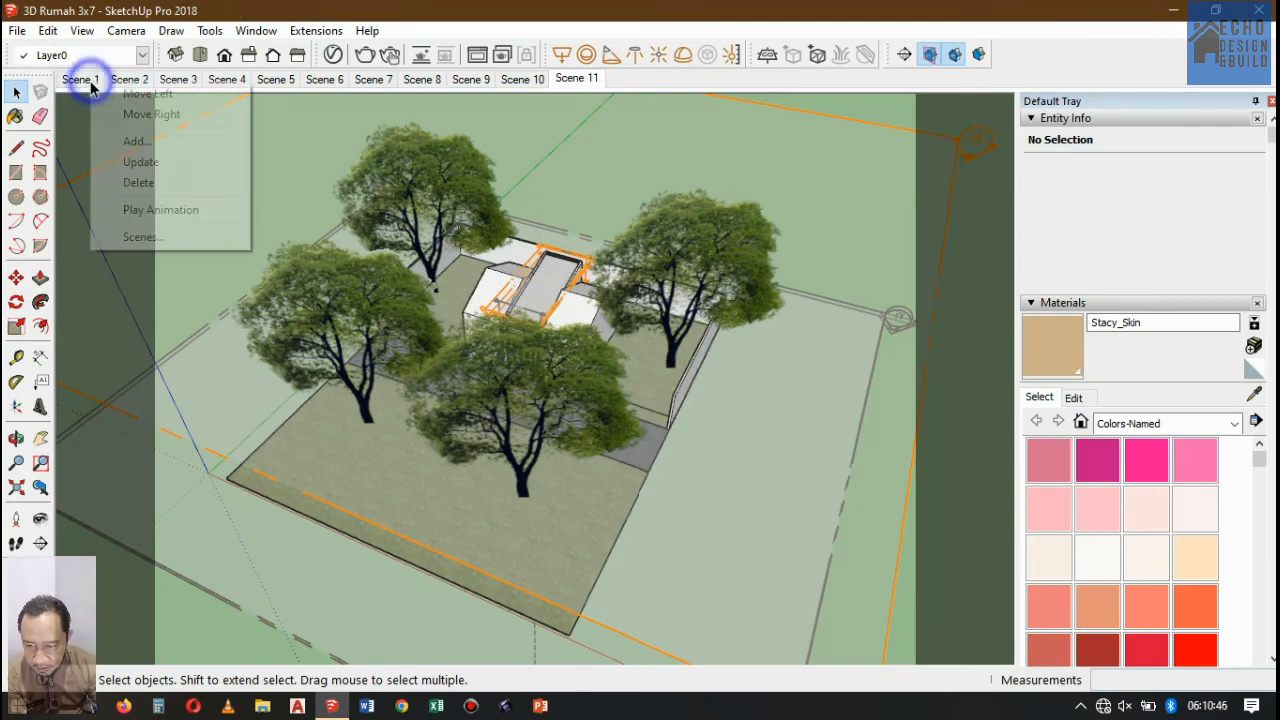
pyautogui.click(80, 79)
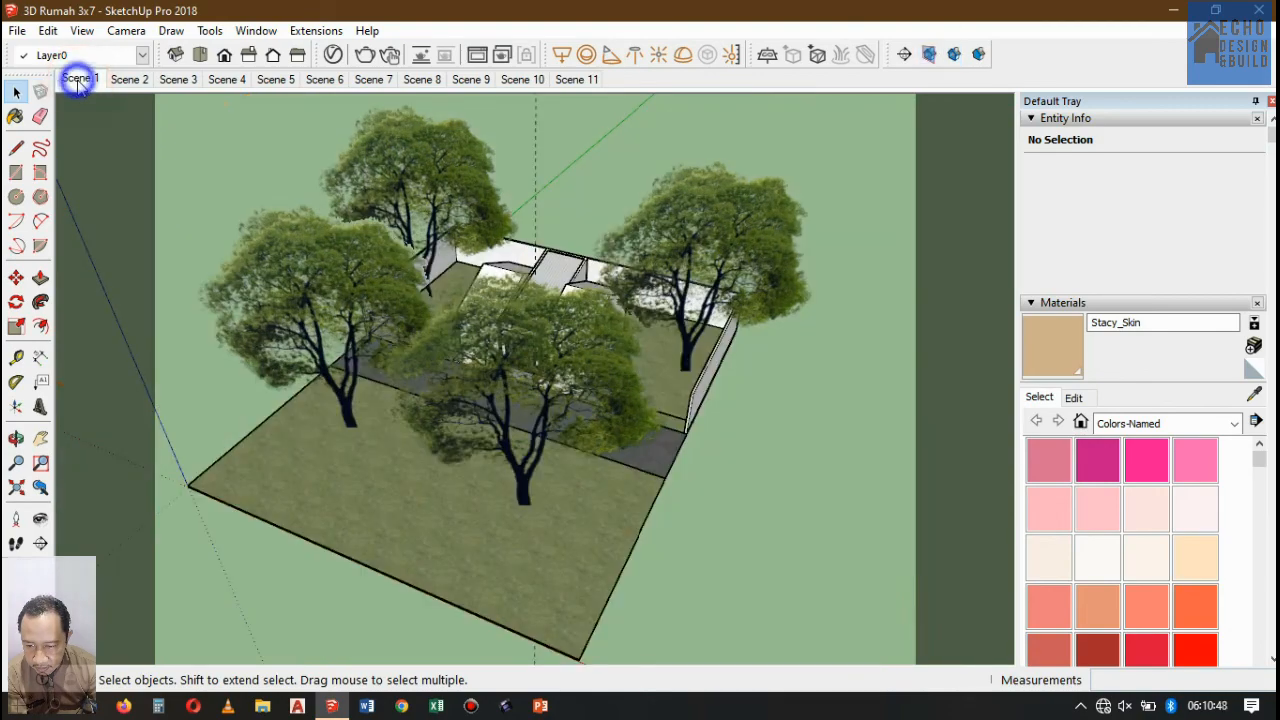
pyautogui.rightClick(80, 80)
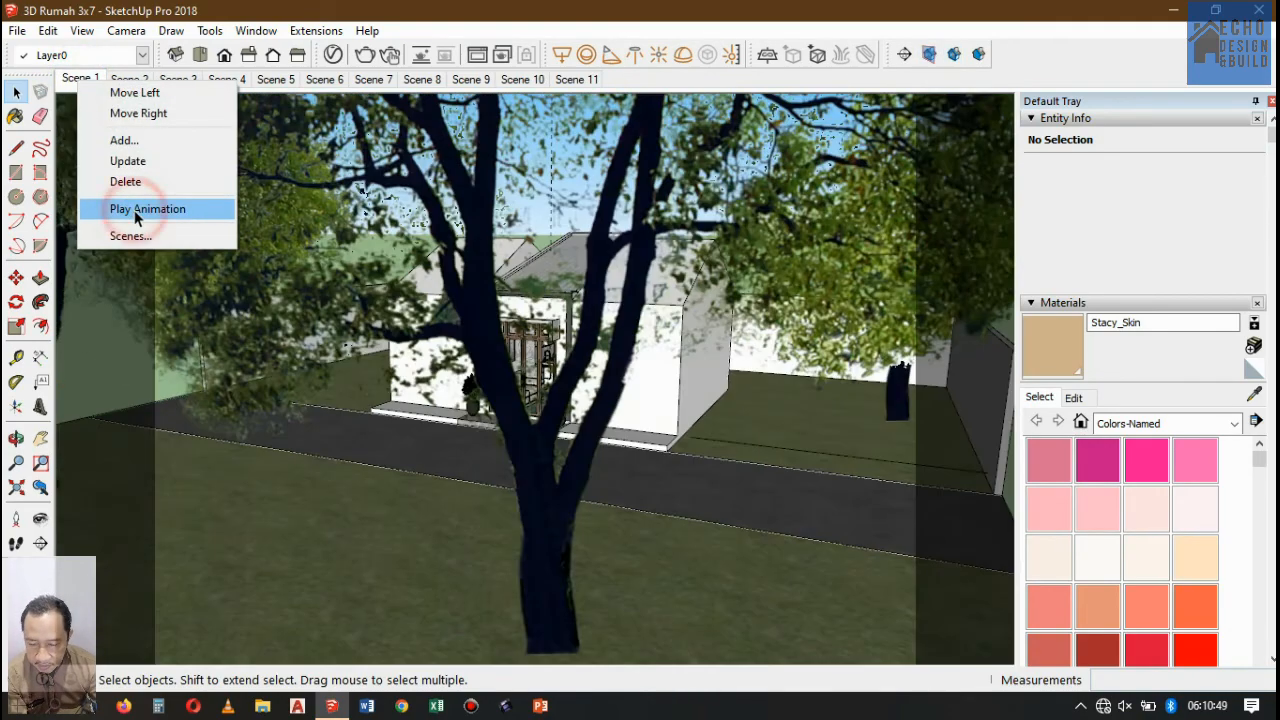
pyautogui.click(134, 210)
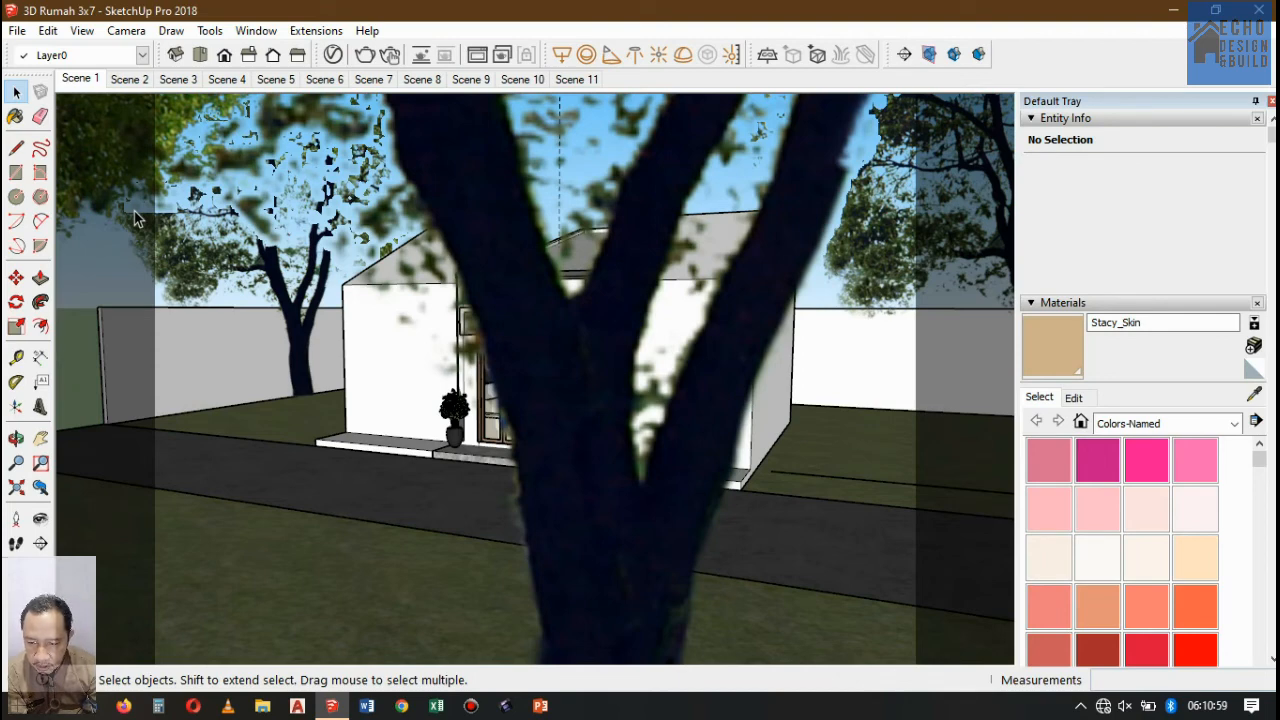
pyautogui.rightClick(82, 79)
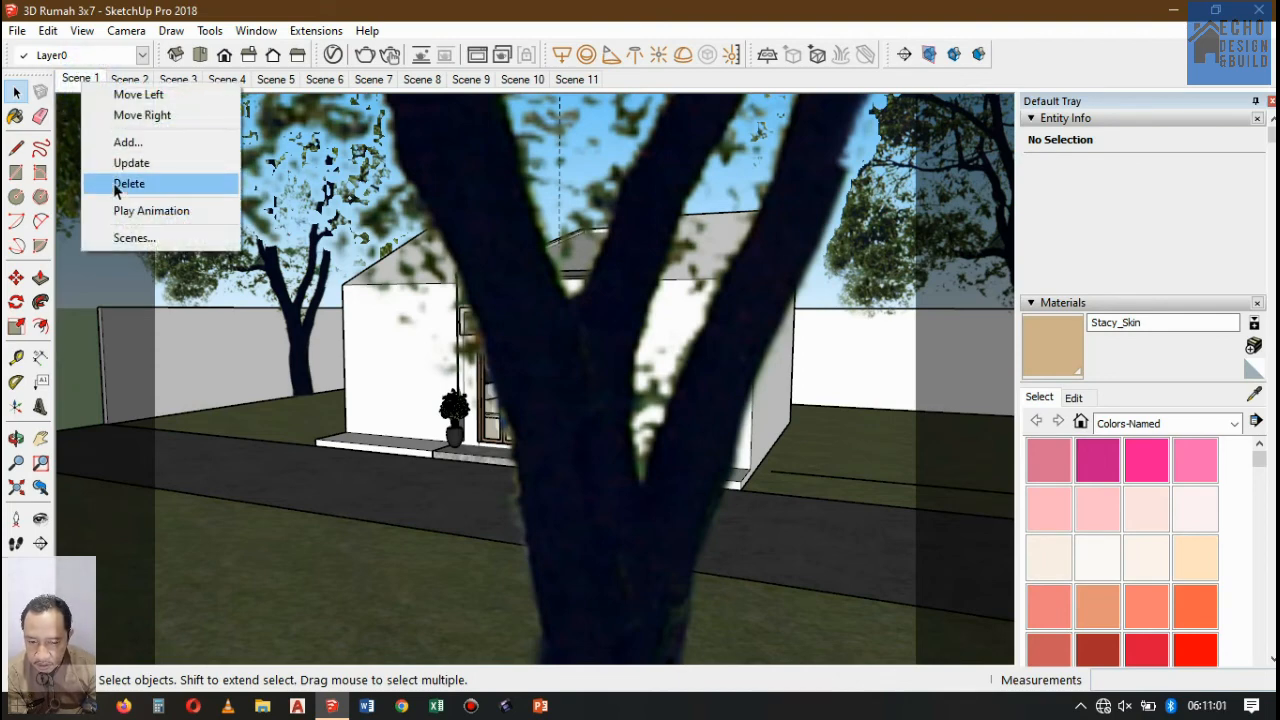
pyautogui.click(132, 211)
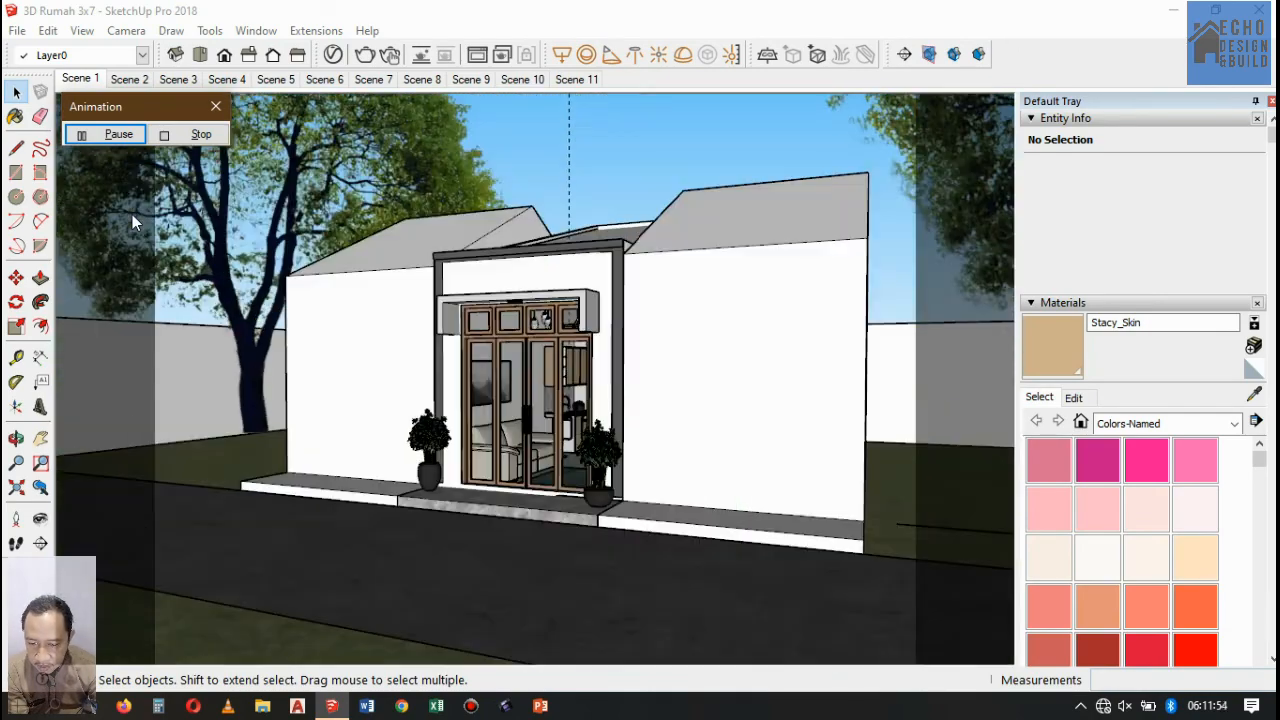
pyautogui.click(201, 134)
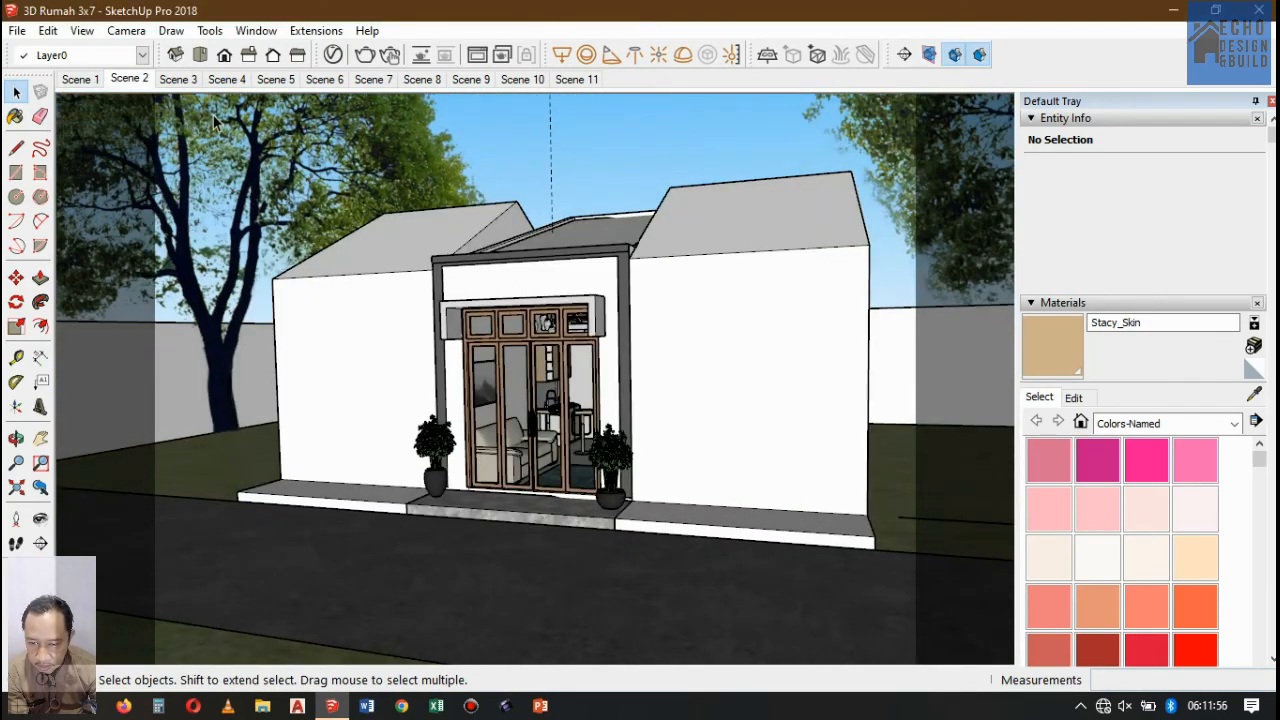
# - Save the model again with the finished scene animation
pyautogui.click(12, 31)
pyautogui.click(45, 94)
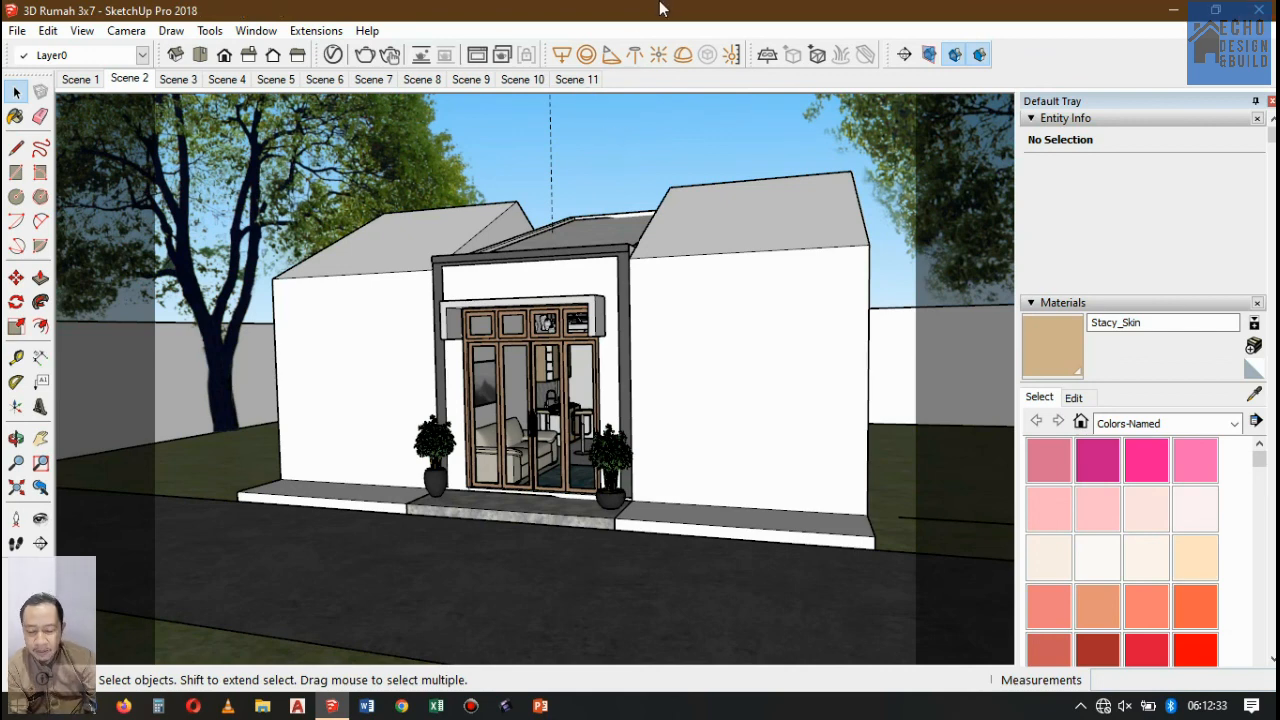
pyautogui.moveTo(660, 8)
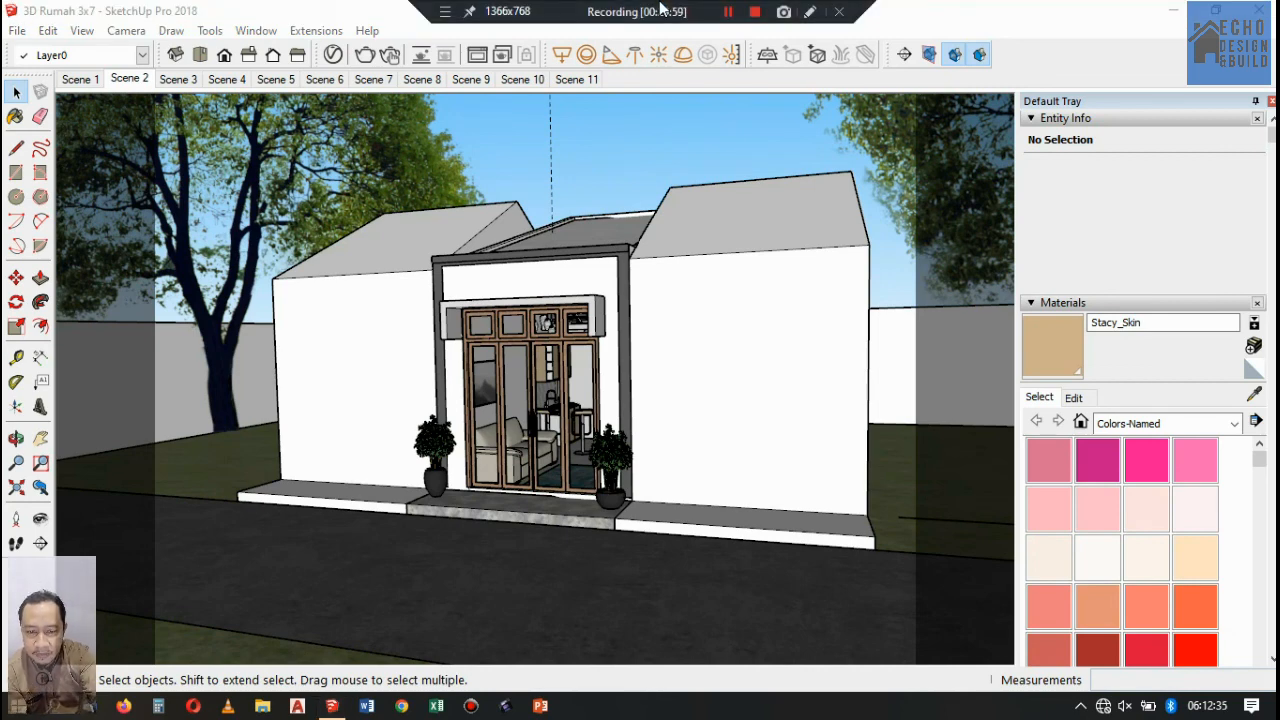